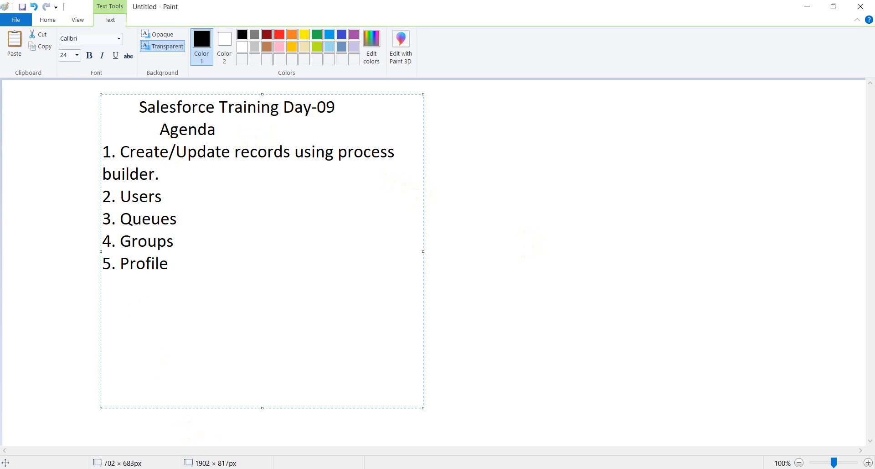
Step: Bring the Chrome window with the Salesforce Developer Edition home page to the front
mouse_move(378, 468)
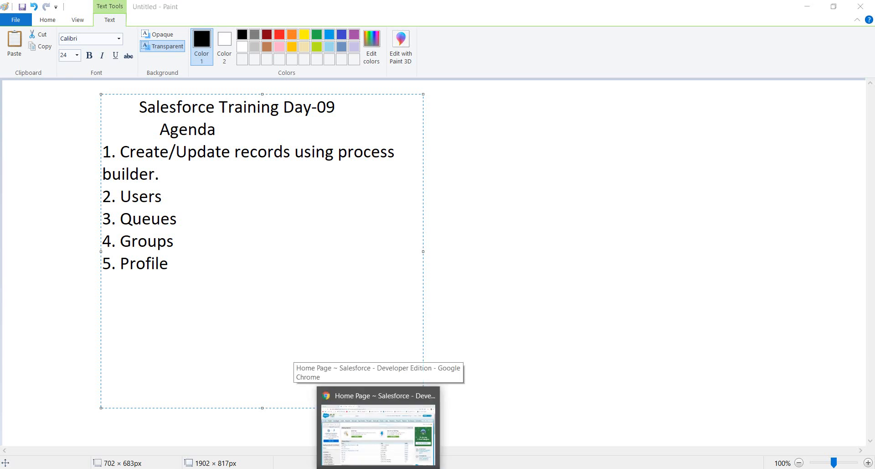
left_click(379, 468)
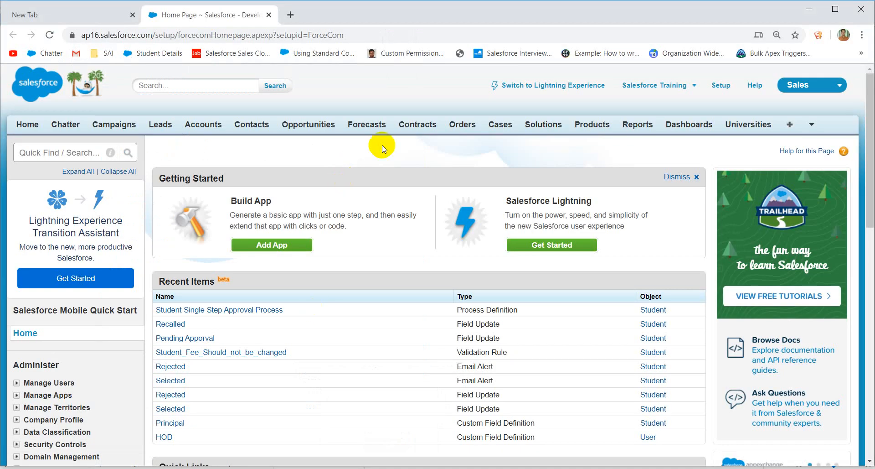
Step: Switch Salesforce Setup to Lightning Experience and open the Object Manager object list
left_click(720, 88)
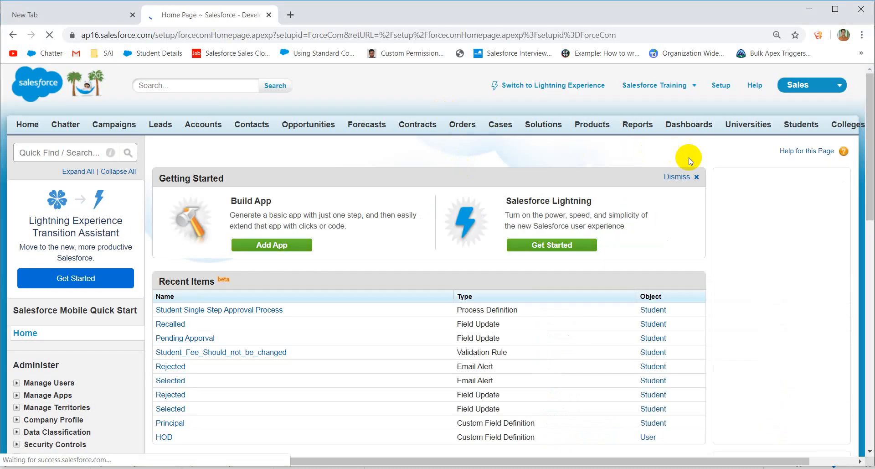
left_click(585, 91)
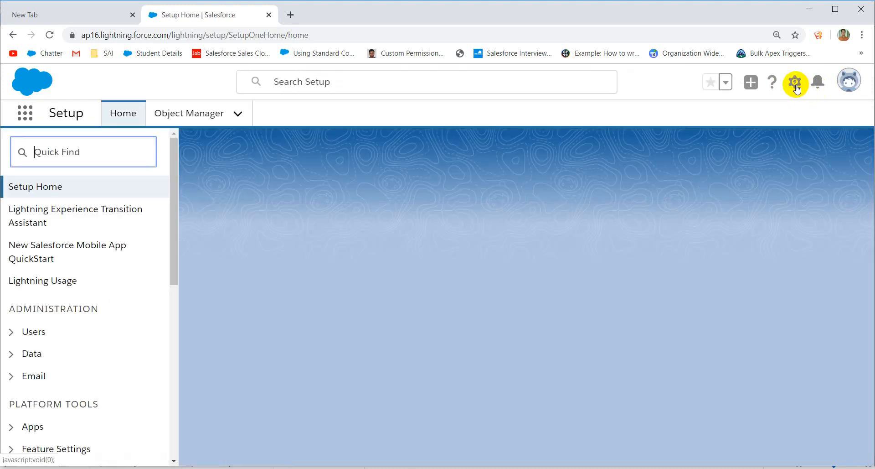
left_click(796, 86)
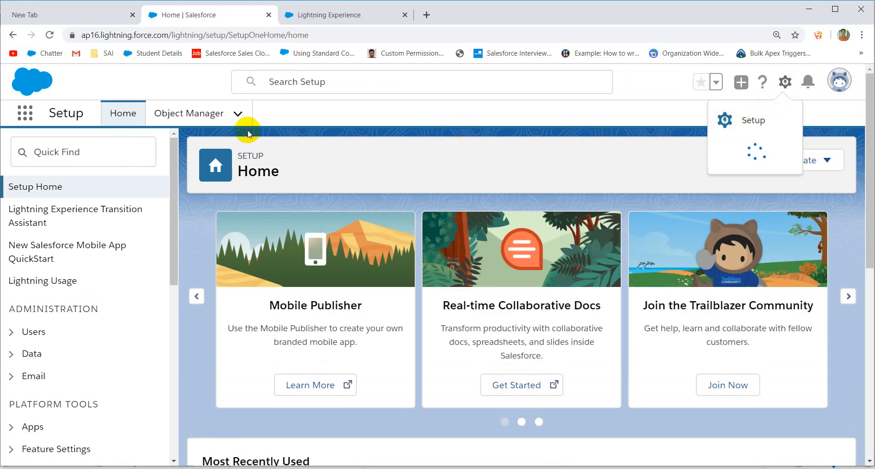
left_click(73, 152)
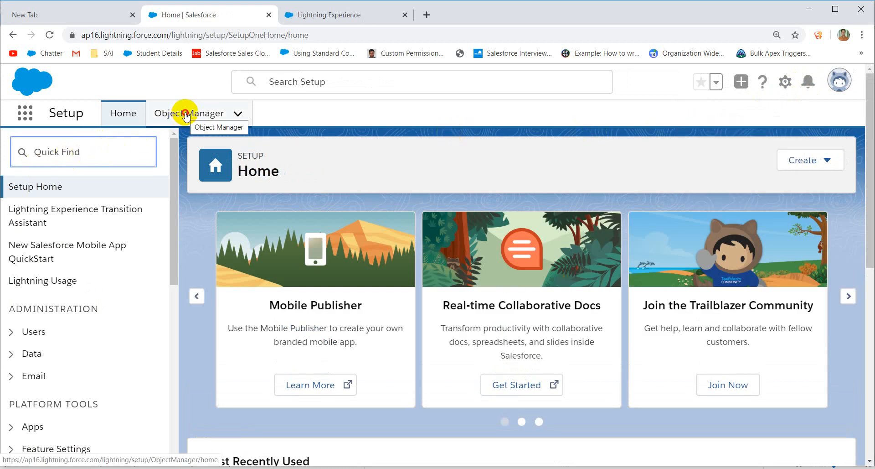
left_click(186, 114)
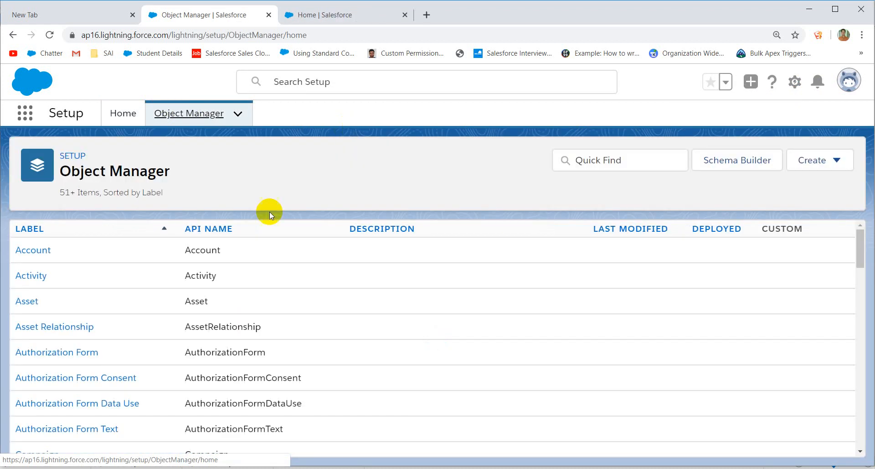
scroll(250, 313, "down", 10)
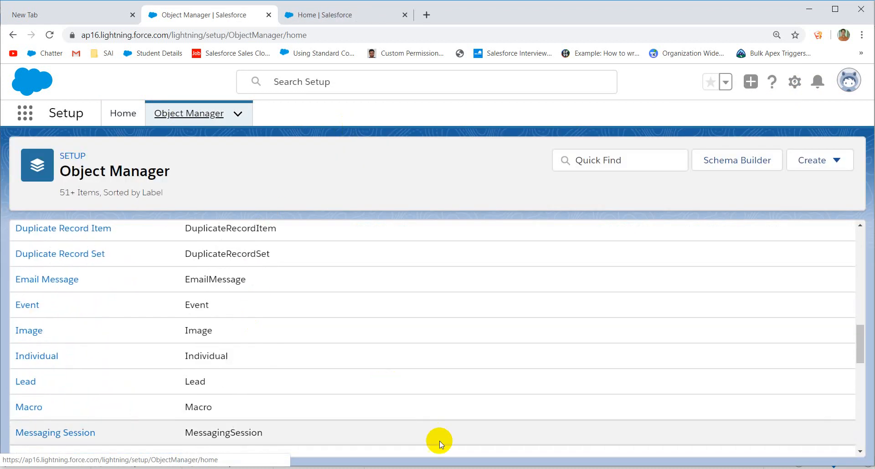
left_click(433, 468)
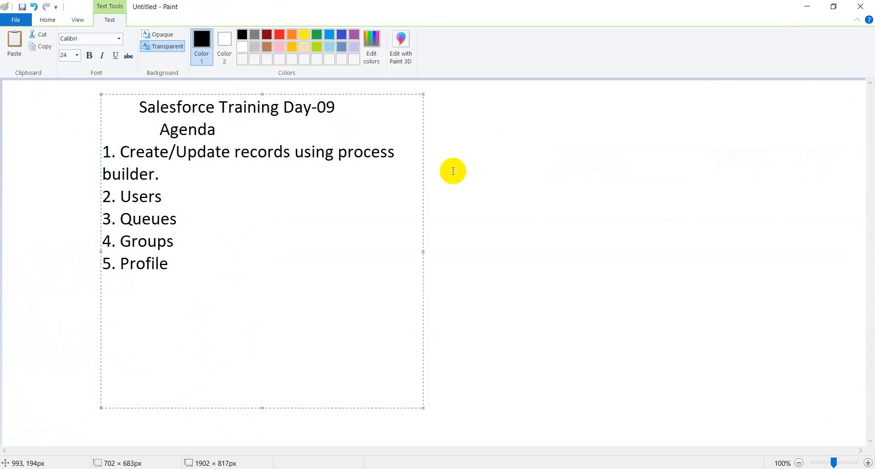
Step: Write the notes 'Student (Initial Payment)' and 'Payment' in a text box right of the Paint agenda
left_click(433, 111)
mouse_move(434, 111)
left_mouse_down()
mouse_move(586, 146)
mouse_move(679, 339)
left_mouse_up()
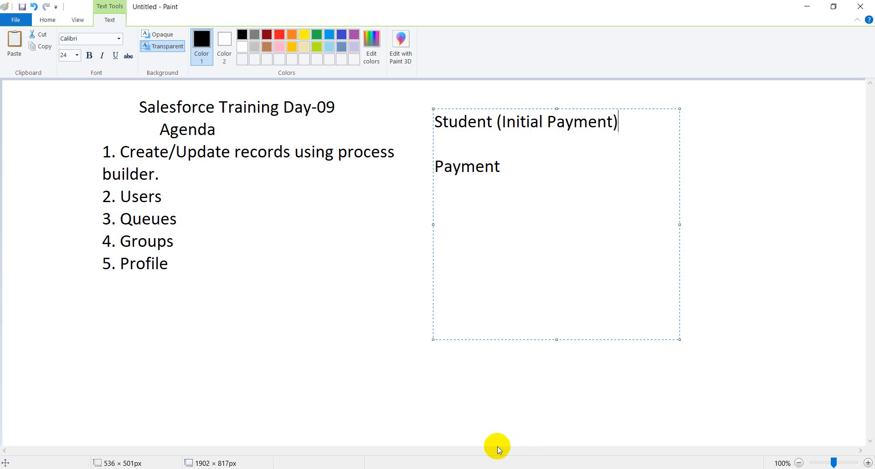
left_click(378, 433)
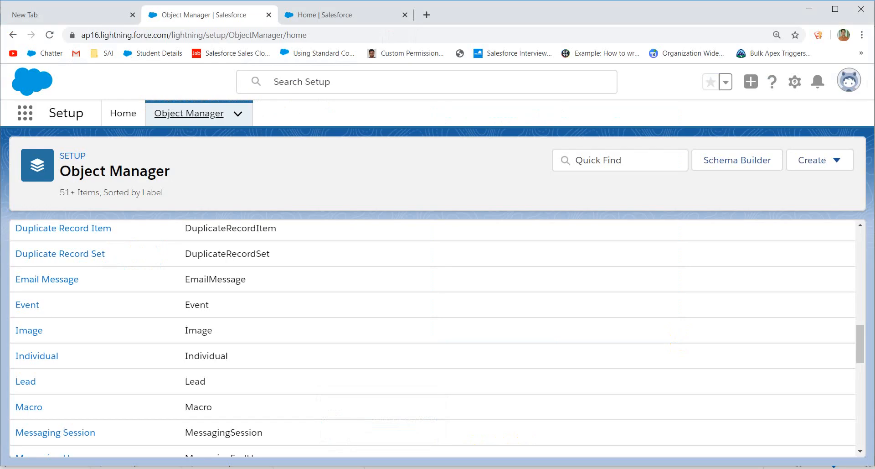
Step: Create a custom object labelled Payment, plural Payments, with the custom tab wizard launched on save
scroll(195, 275, "down", 3)
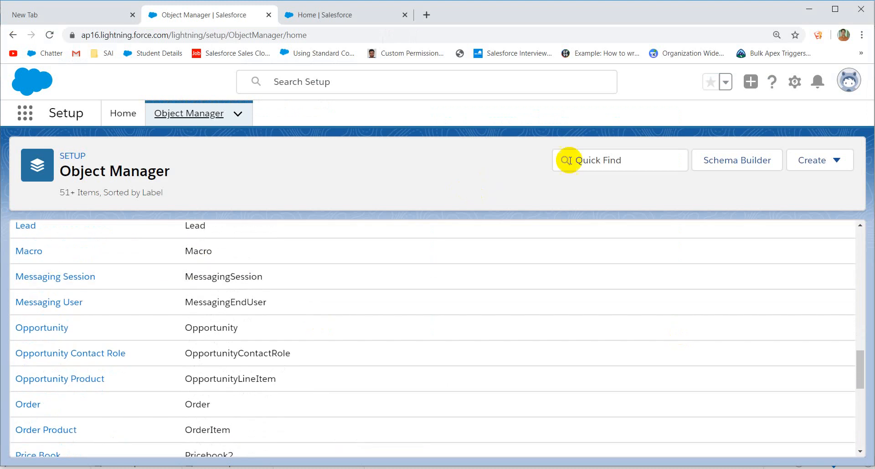
left_click(848, 163)
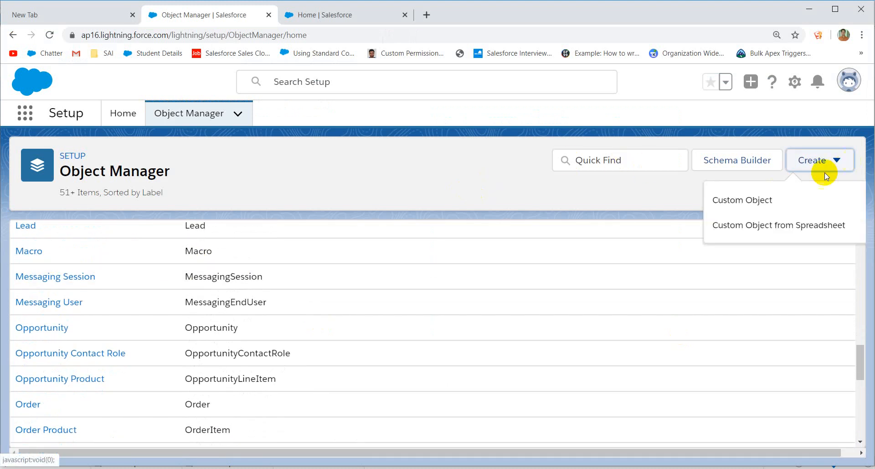
left_click(760, 199)
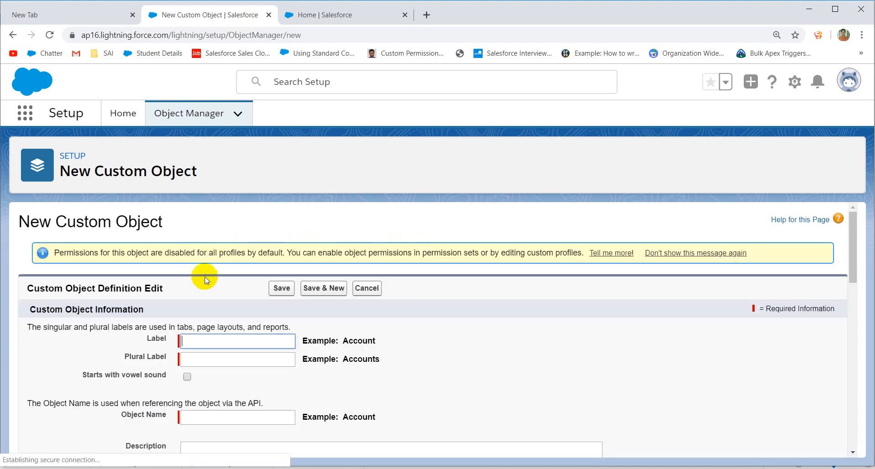
left_click(197, 340)
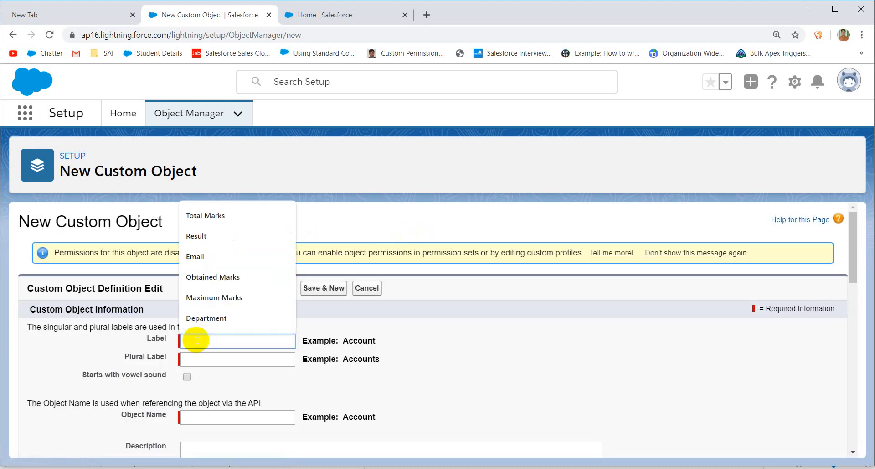
type("Payment")
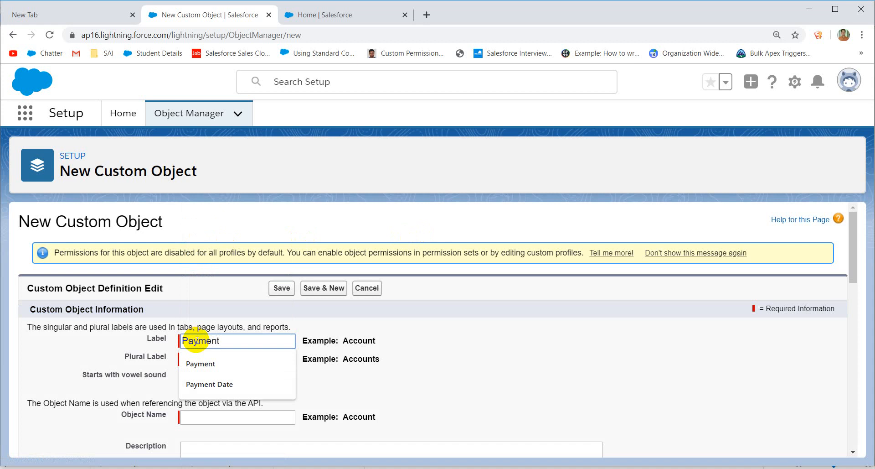
left_click(227, 316)
left_click(249, 363)
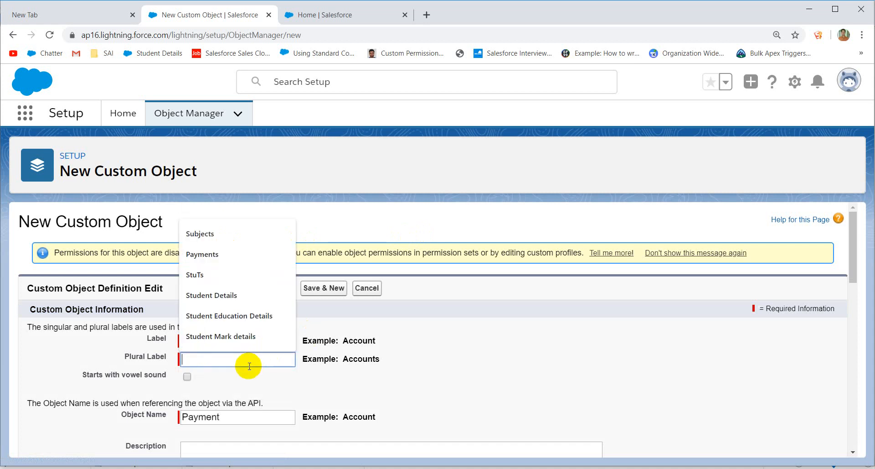
left_click(370, 335)
left_click(277, 357)
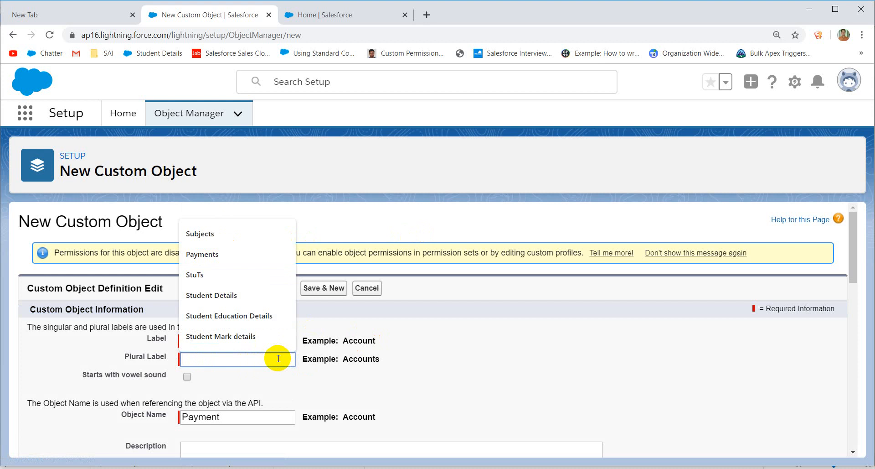
type("Paymen")
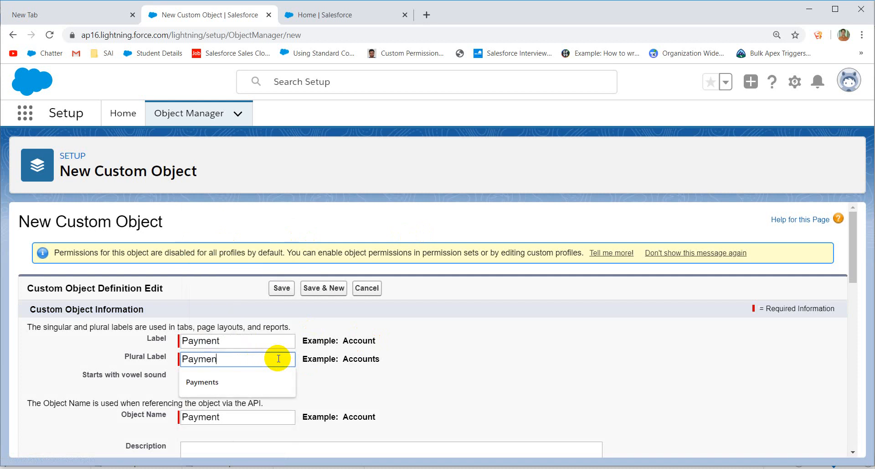
type("ts")
scroll(308, 363, "down", 12)
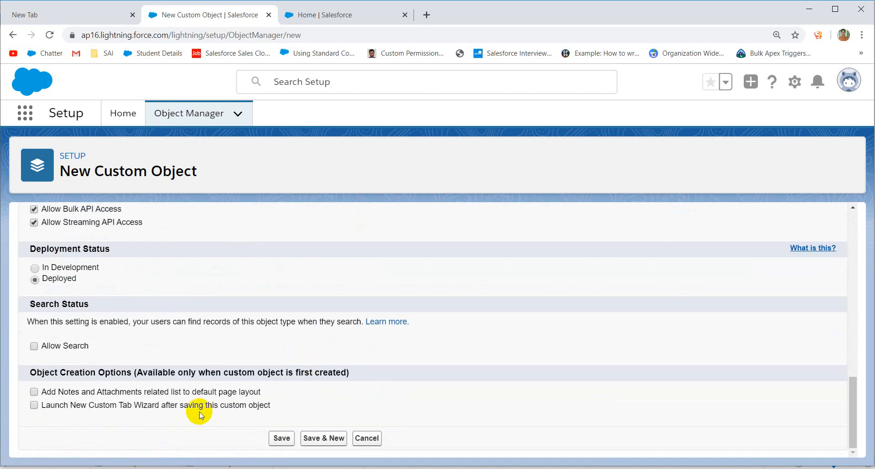
left_click(199, 407)
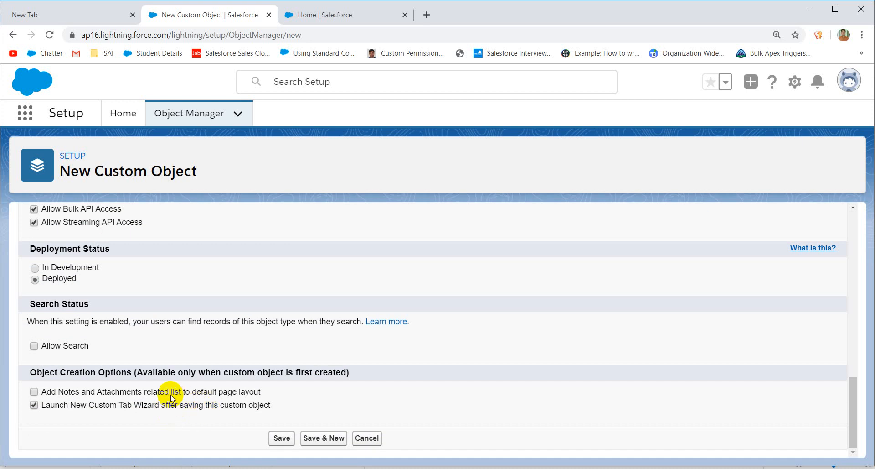
left_click(276, 437)
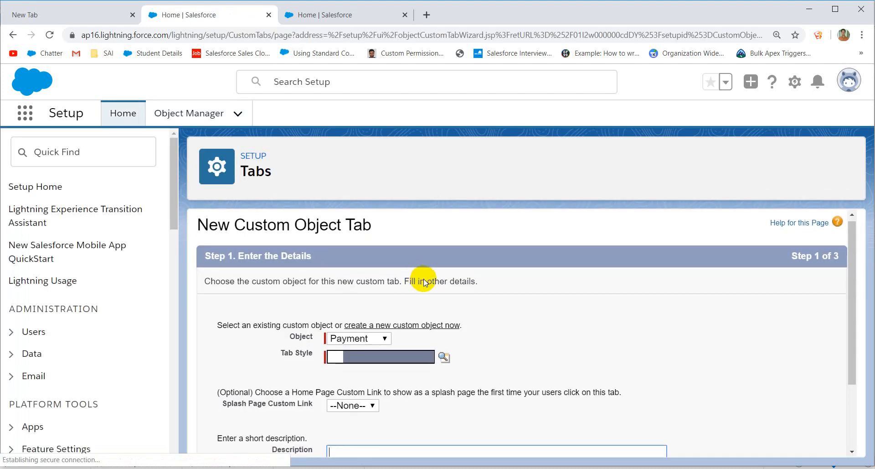
Step: Give the Payment tab the Balls style, keep default profile and app visibility, and save it
left_click(444, 356)
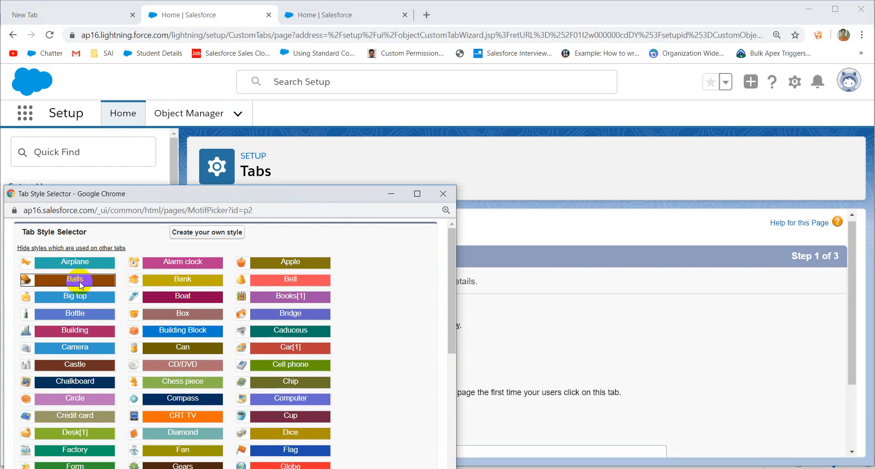
left_click(81, 283)
scroll(299, 298, "down", 1)
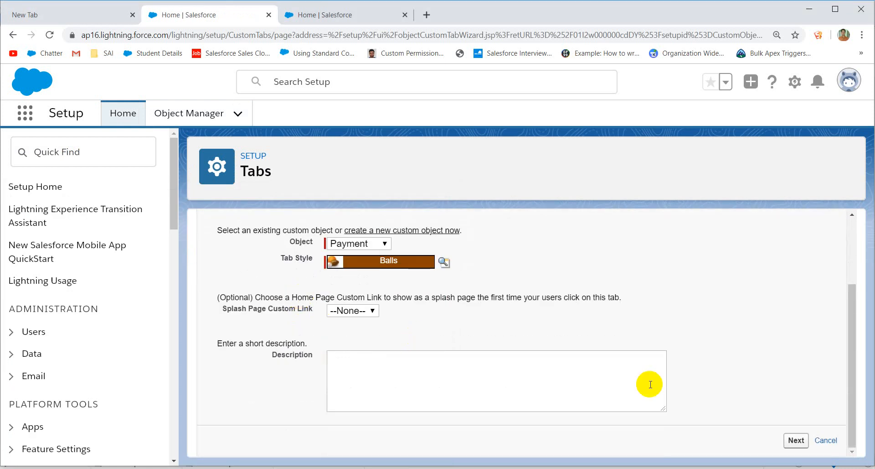
left_click(795, 439)
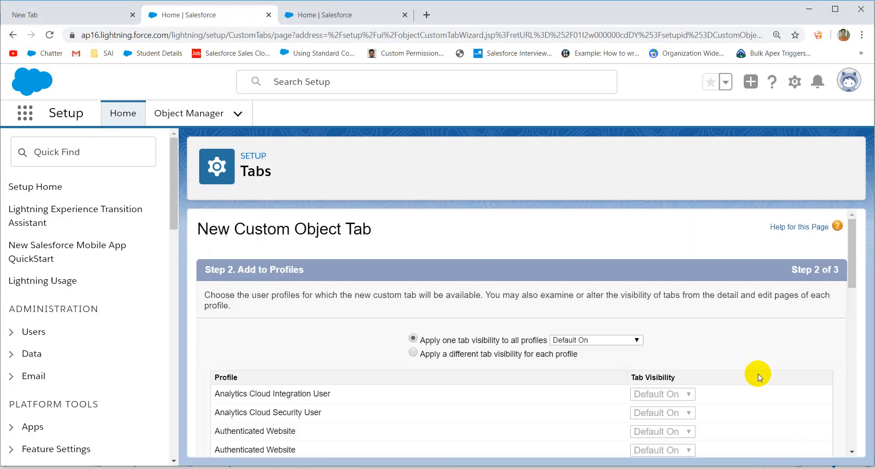
scroll(820, 261, "down", 14)
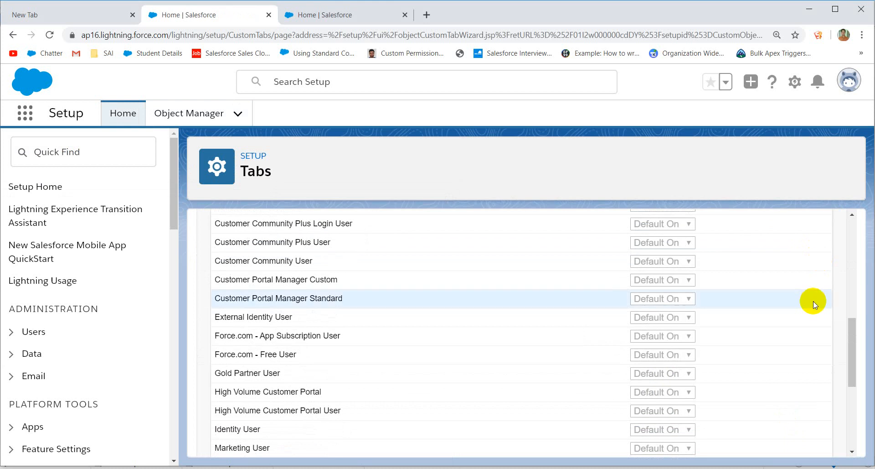
left_click(797, 440)
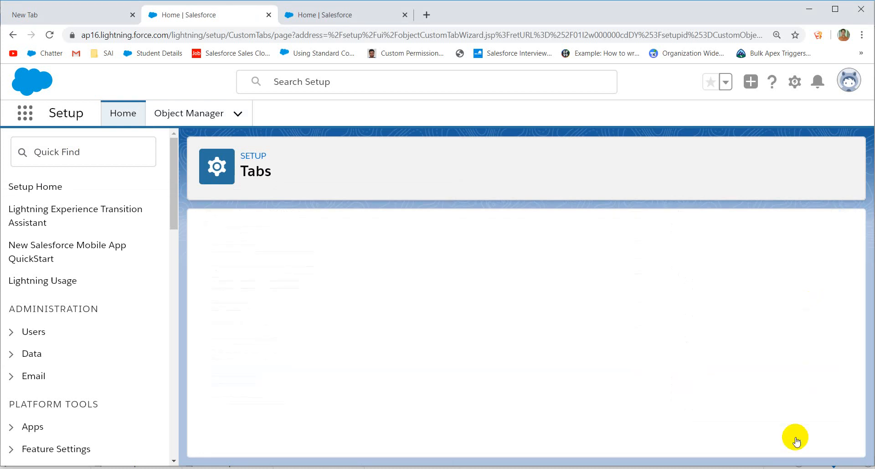
scroll(775, 338, "down", 10)
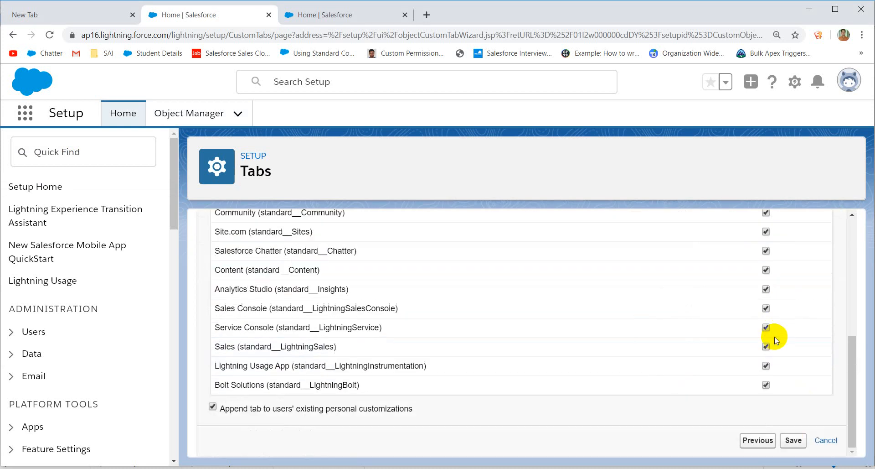
left_click(793, 440)
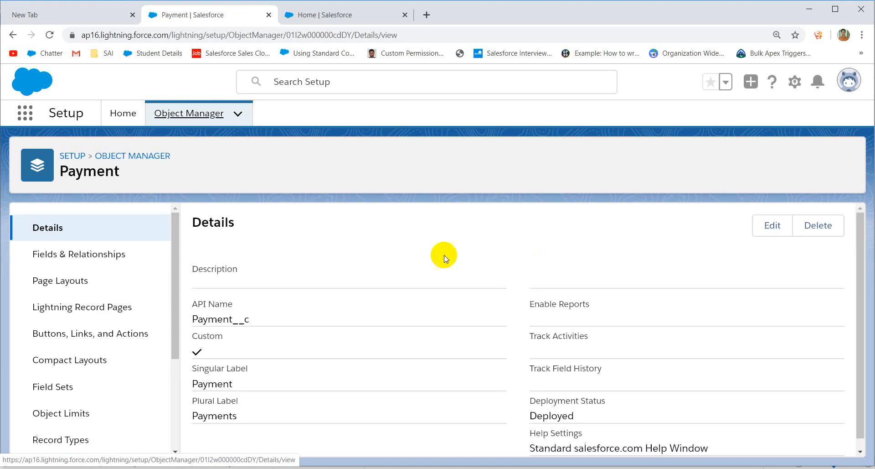
Step: Start a new Master-Detail Relationship field in the Payment object's Fields & Relationships
scroll(433, 253, "down", 1)
left_click(118, 257)
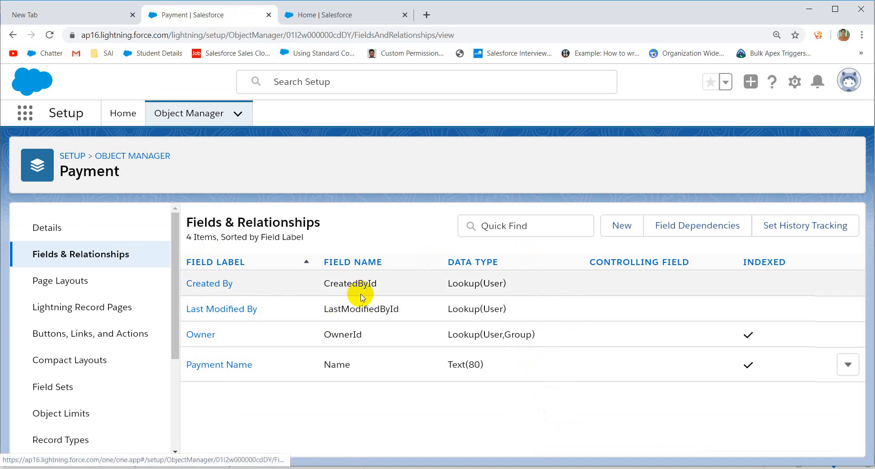
left_click(623, 226)
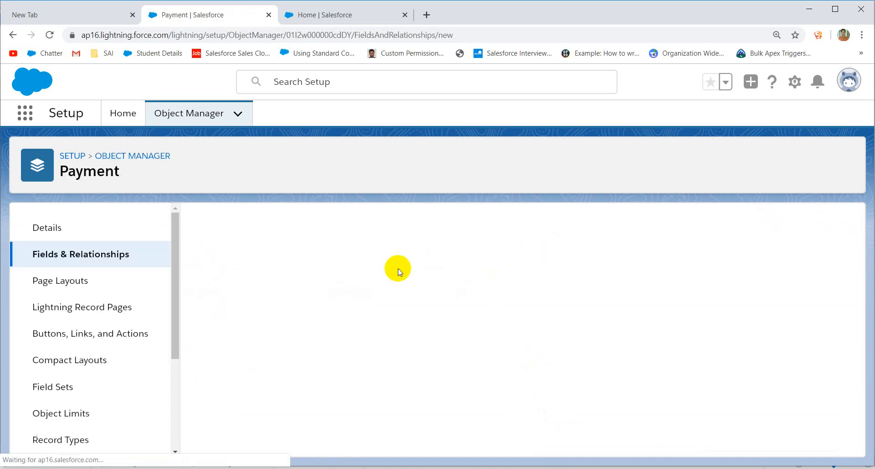
scroll(446, 322, "down", 5)
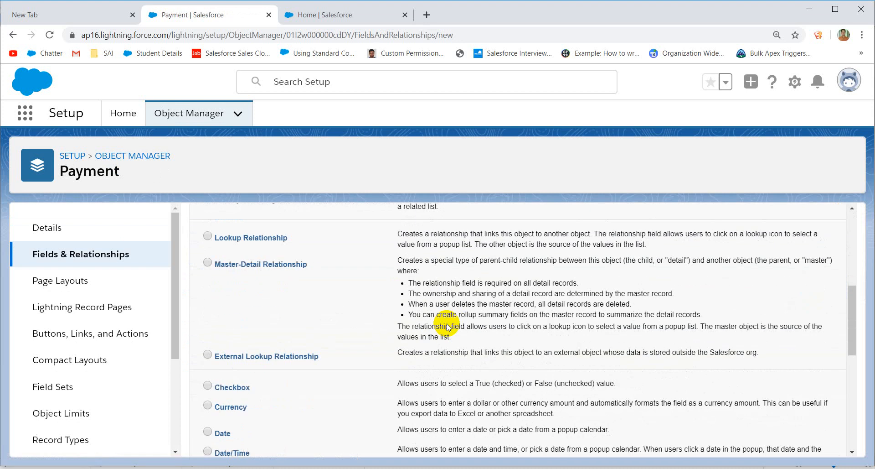
scroll(445, 322, "down", 5)
scroll(445, 323, "up", 4)
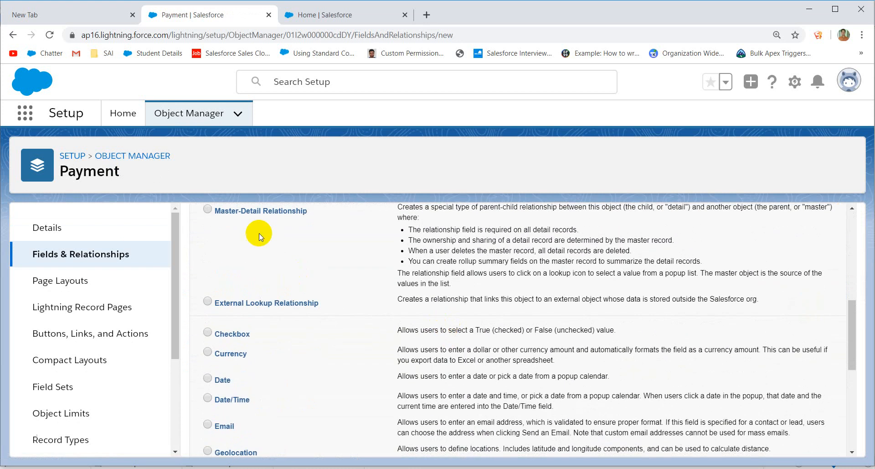
scroll(431, 249, "down", 3)
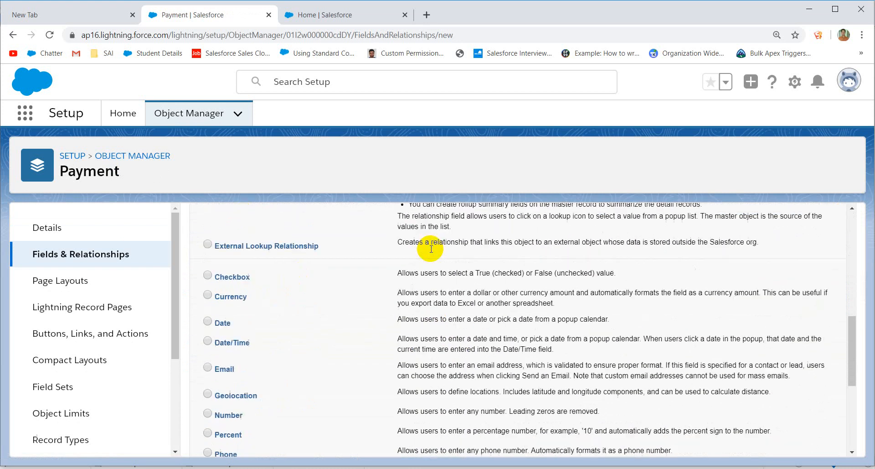
scroll(615, 313, "down", 3)
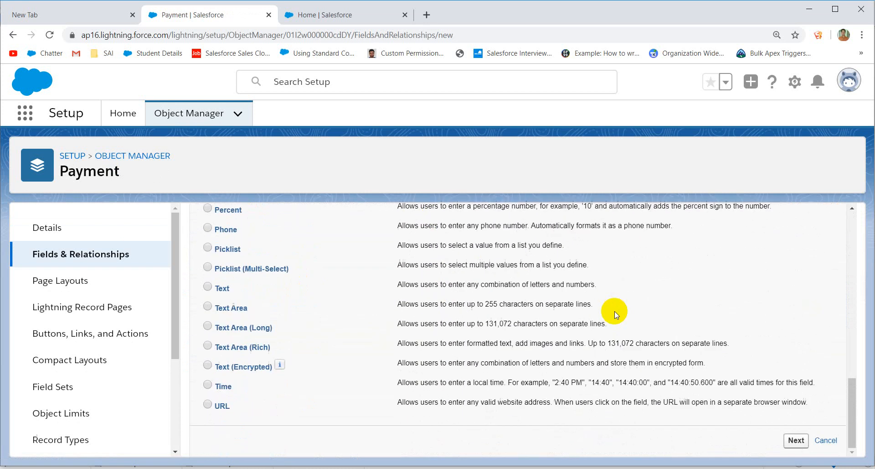
left_click(796, 440)
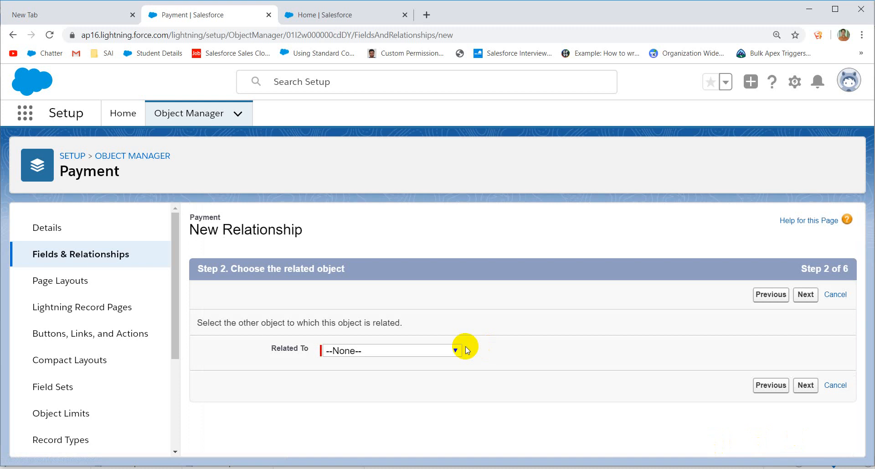
Step: Relate the new Master-Detail field to the Student object
left_click(432, 356)
type("st")
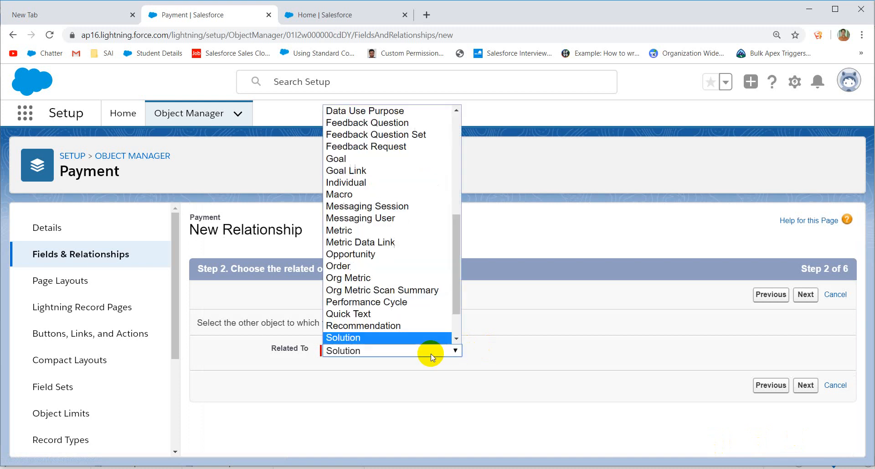
key("Return")
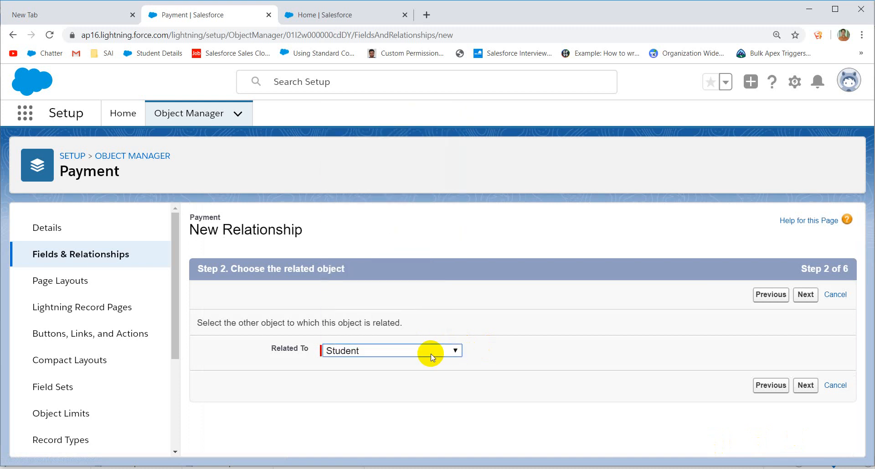
left_click(806, 385)
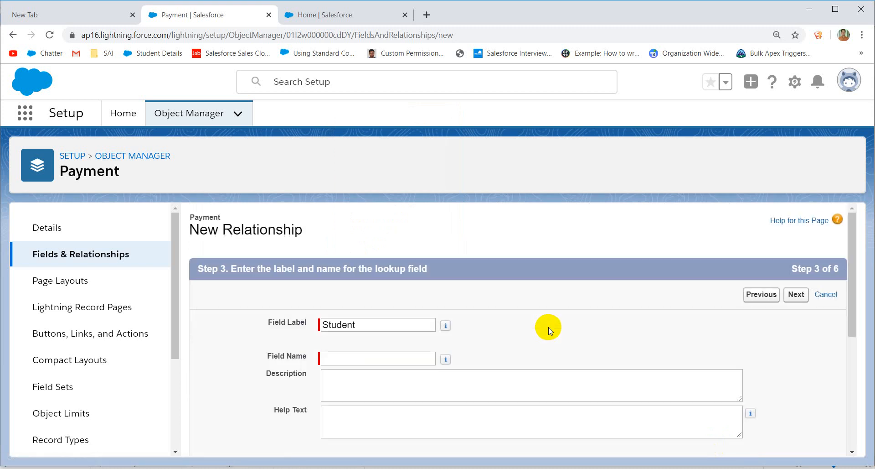
Step: Name the field Student, keep default security and Payment Layout, and save it, starting another field
left_click(347, 355)
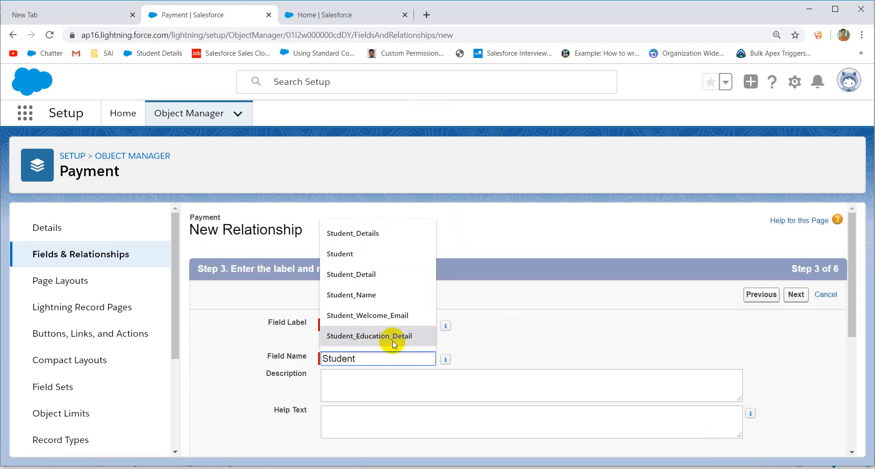
left_click(545, 358)
scroll(546, 361, "down", 5)
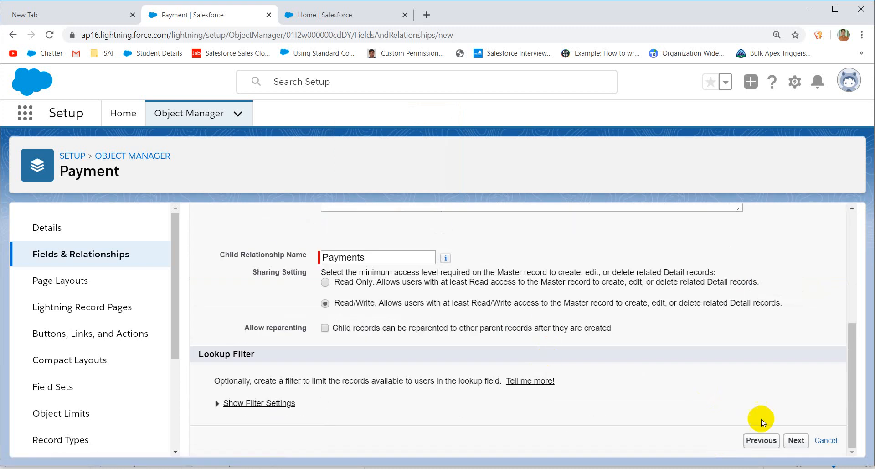
left_click(801, 440)
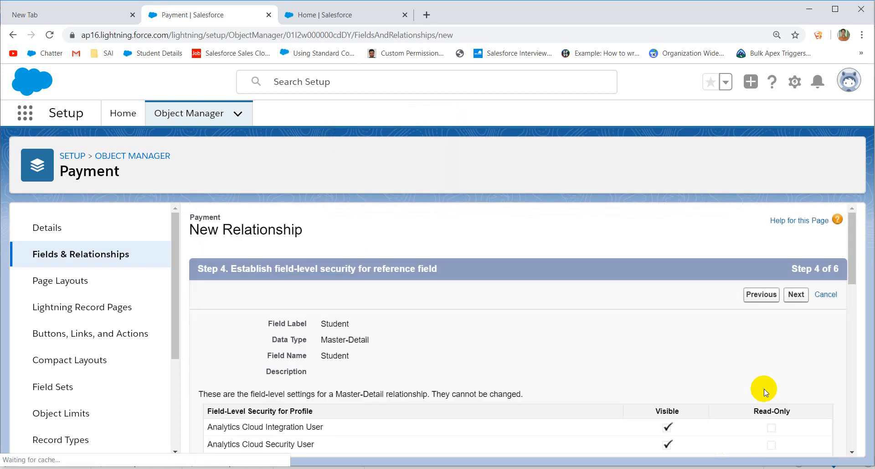
left_click(796, 296)
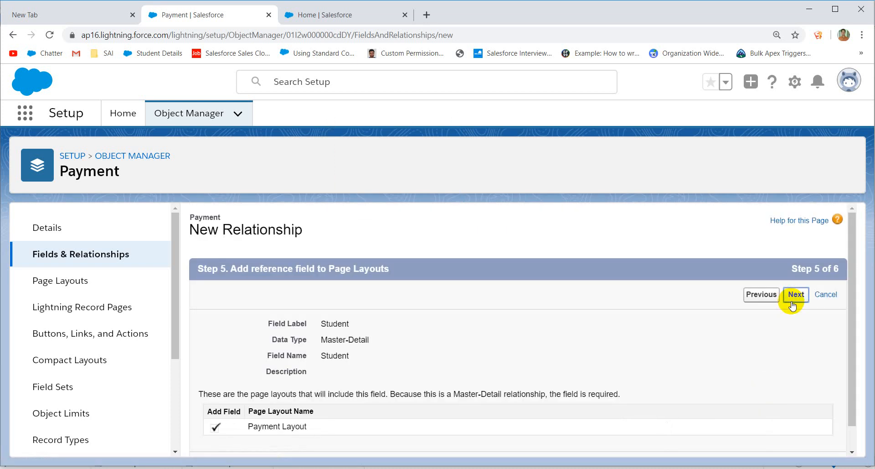
left_click(793, 297)
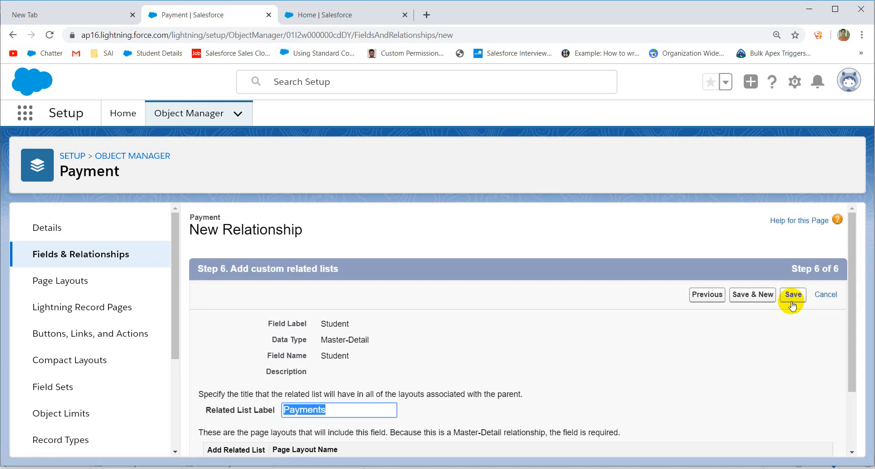
left_click(768, 298)
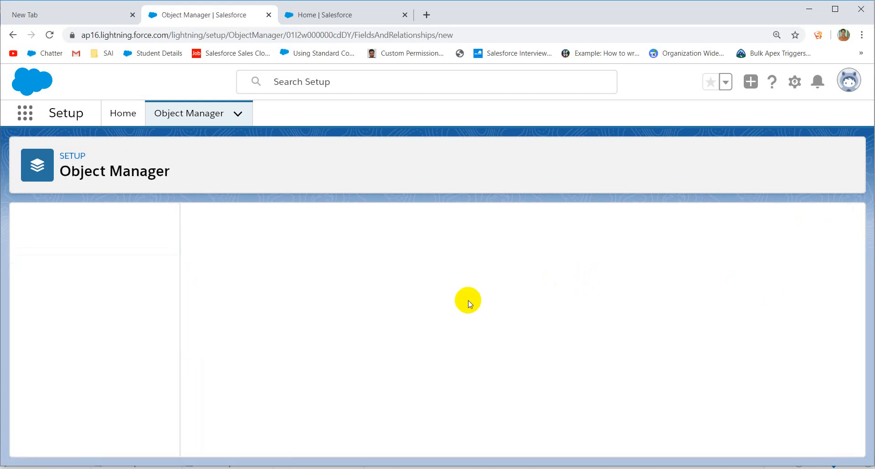
scroll(468, 300, "down", 5)
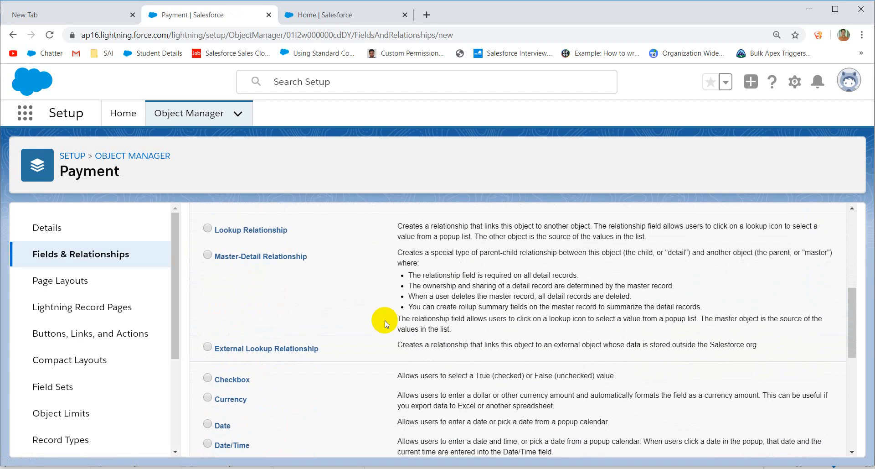
Step: Choose Currency as the data type for the new Payment field
scroll(351, 354, "down", 4)
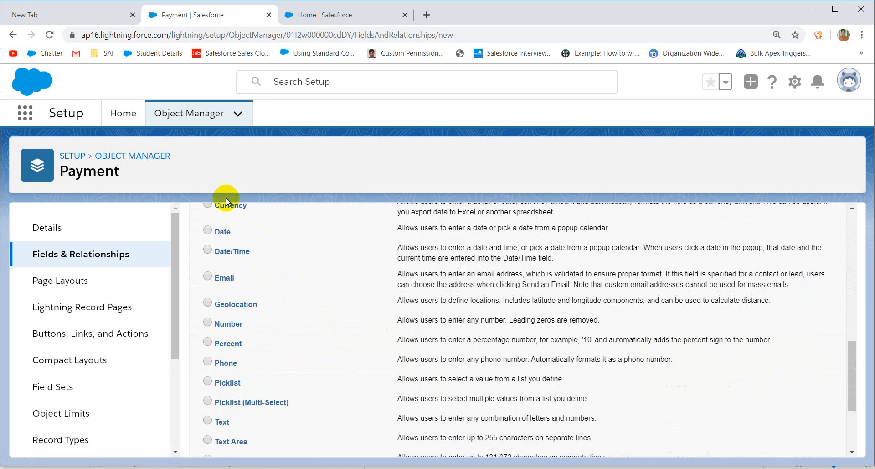
left_click(208, 204)
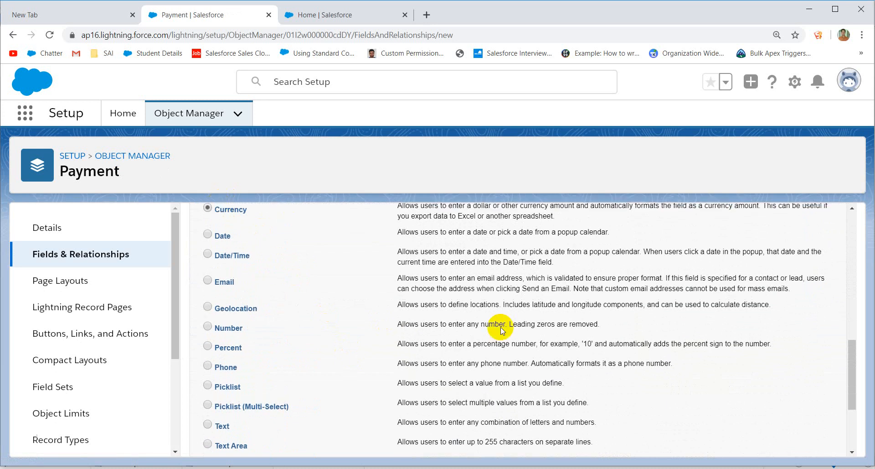
scroll(502, 327, "down", 3)
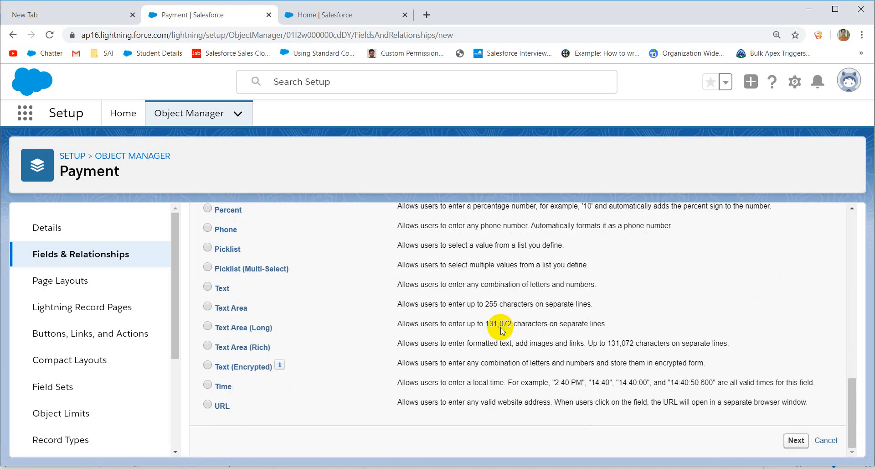
left_click(796, 440)
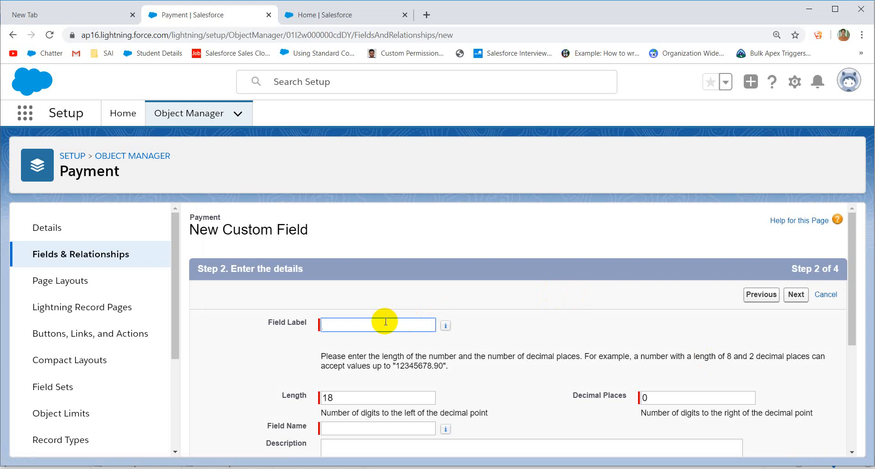
Step: Label the field Amount, make it required, and save it with default security and layout
left_click(386, 321)
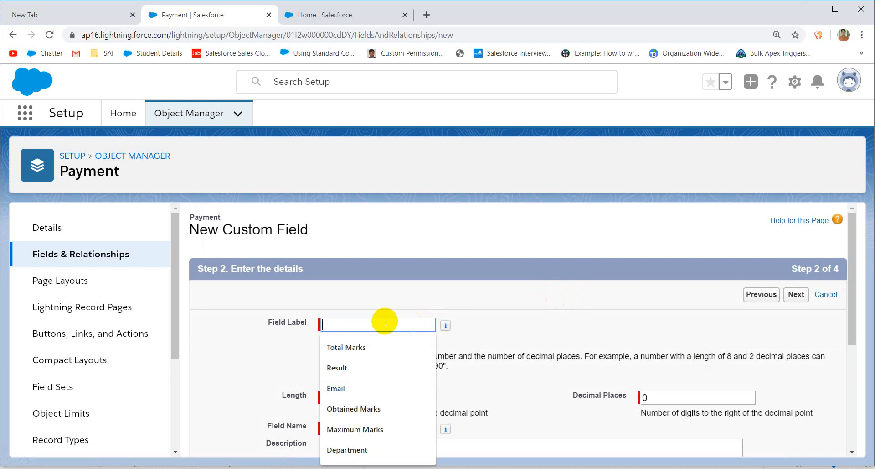
type("Amount")
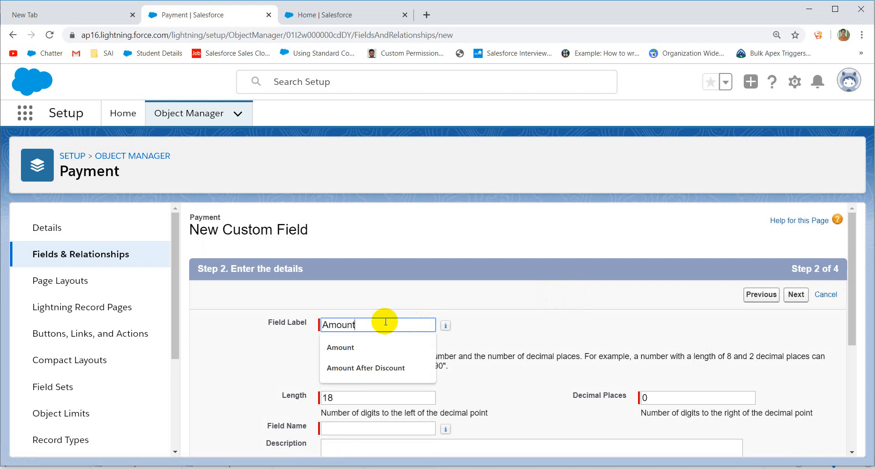
left_click(441, 297)
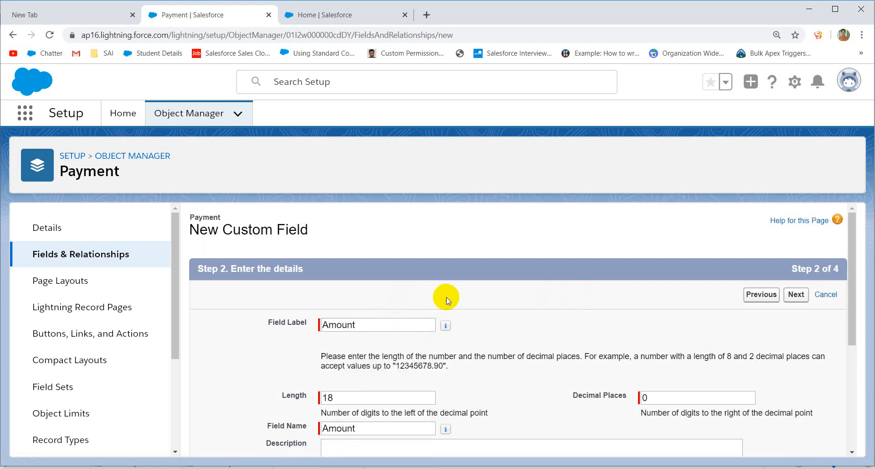
scroll(479, 319, "down", 1)
scroll(512, 340, "down", 4)
scroll(684, 328, "up", 4)
scroll(793, 310, "down", 4)
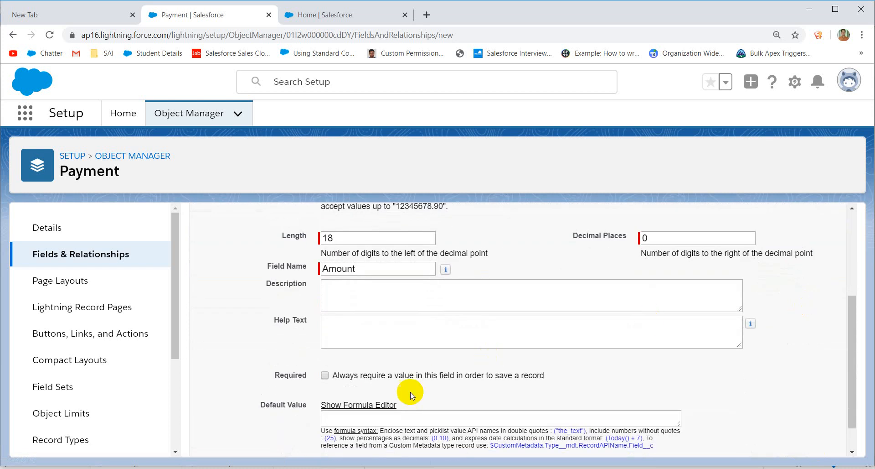
left_click(326, 375)
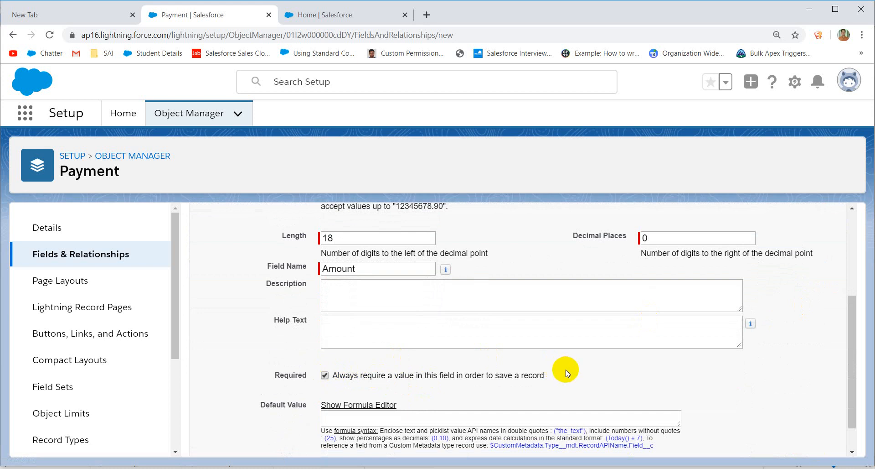
scroll(566, 373, "up", 4)
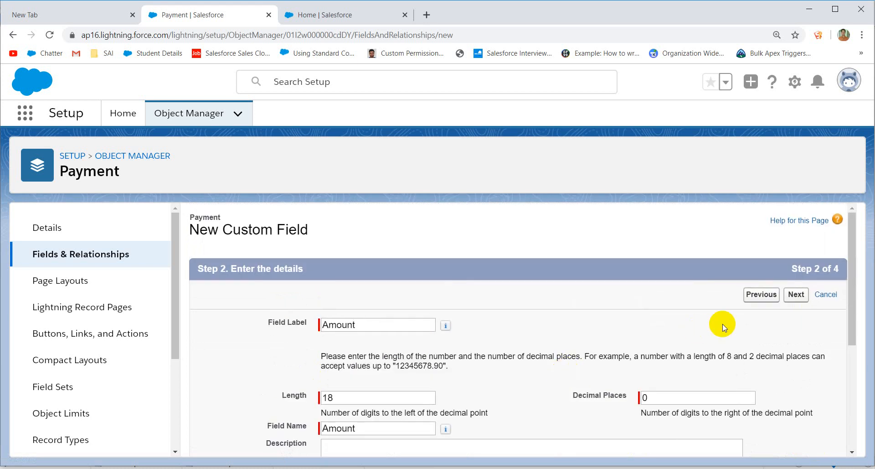
left_click(805, 292)
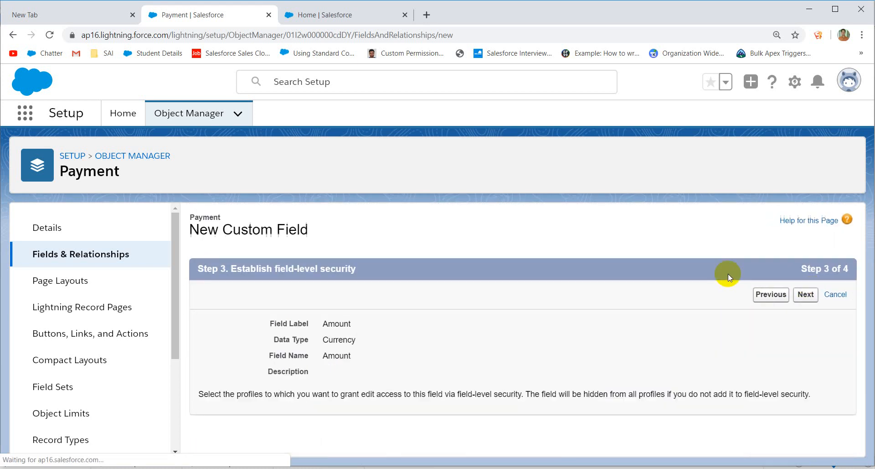
left_click(793, 296)
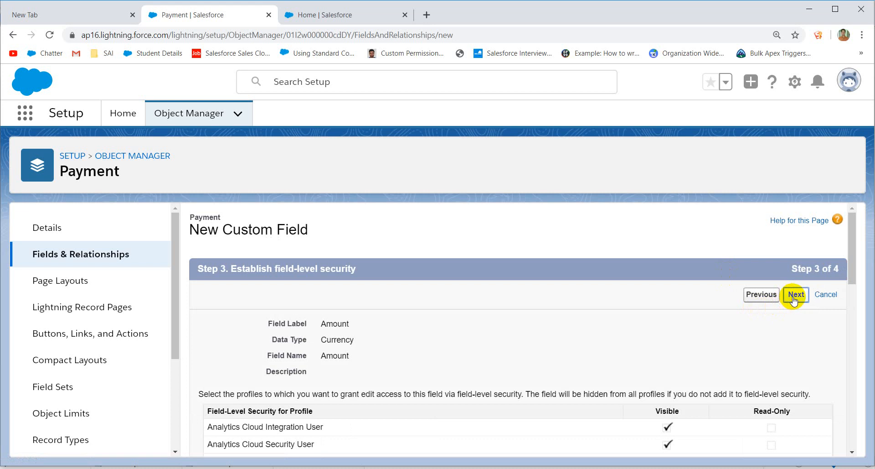
left_click(793, 295)
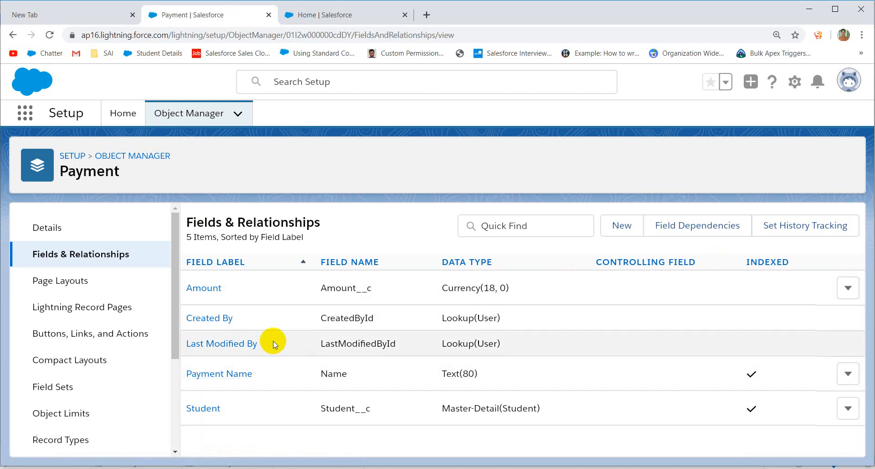
Step: Start a new Currency field on the Student object
left_click(145, 159)
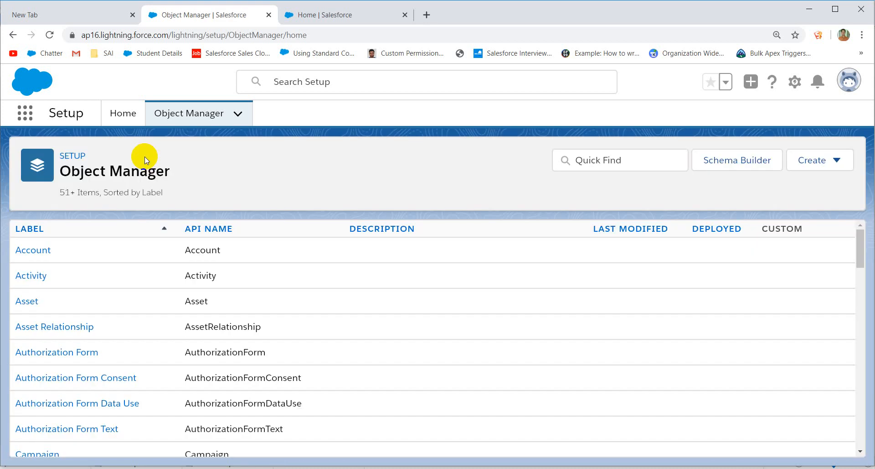
scroll(333, 258, "down", 10)
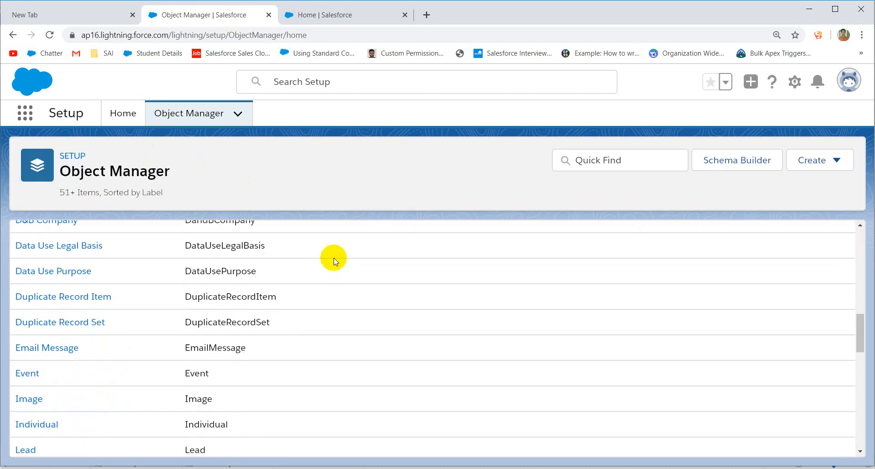
scroll(268, 316, "down", 10)
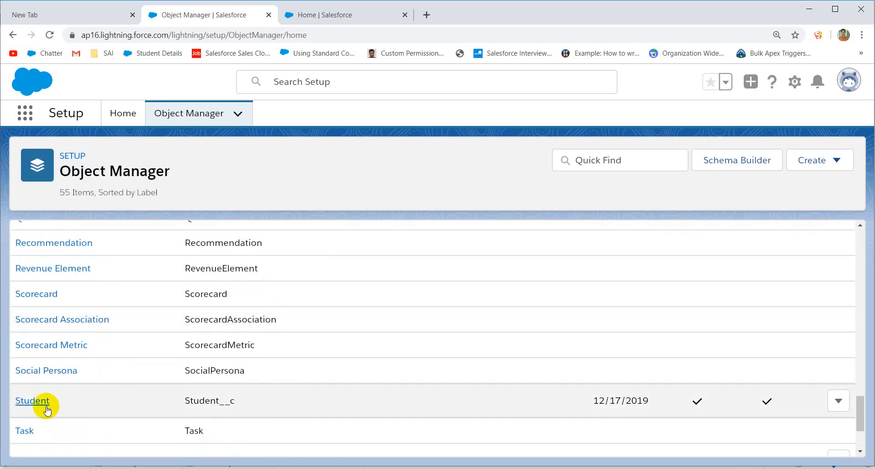
left_click(32, 401)
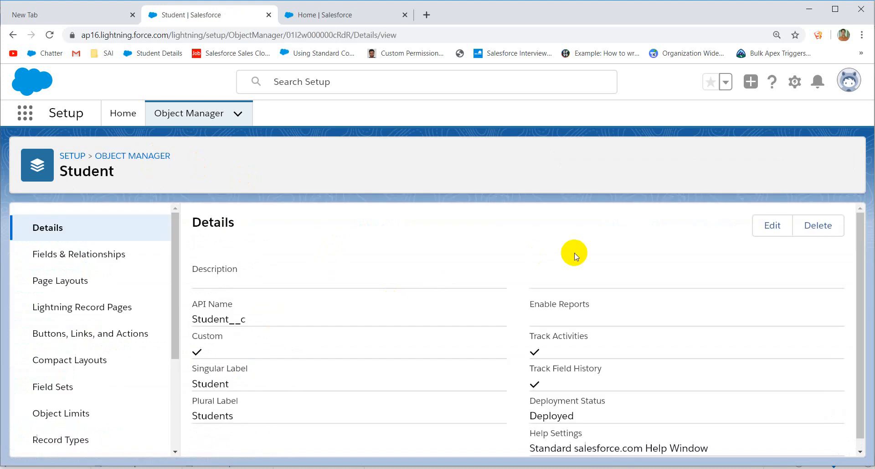
left_click(93, 255)
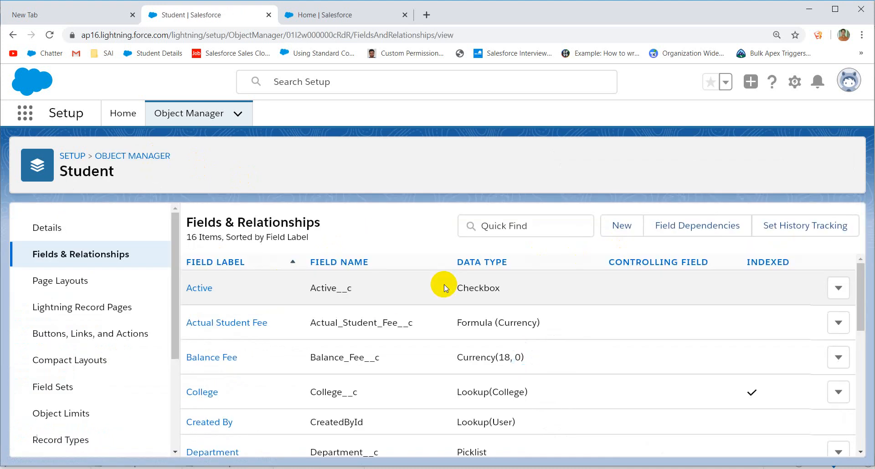
left_click(623, 231)
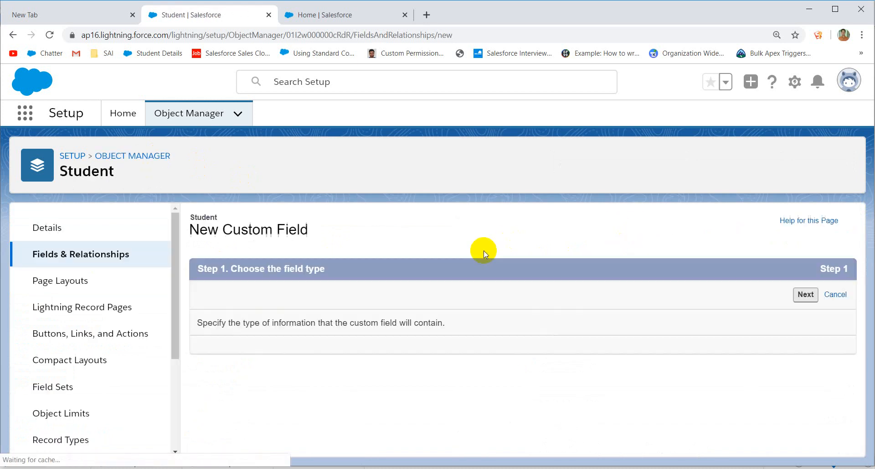
scroll(484, 306, "down", 8)
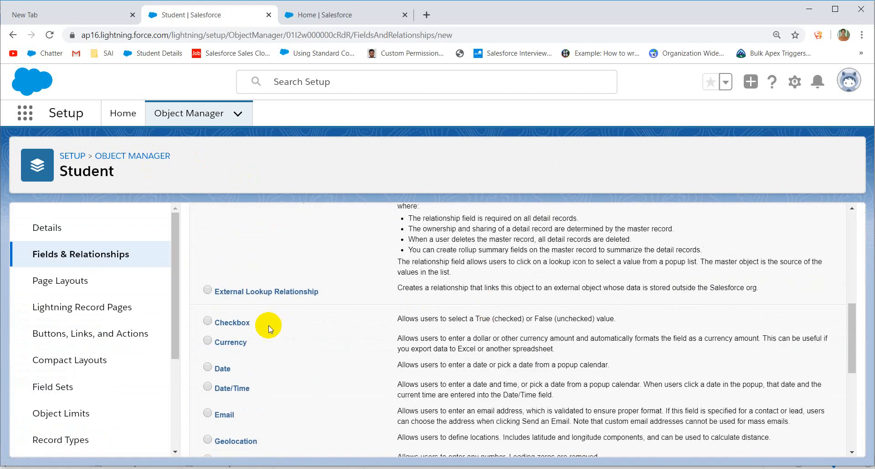
left_click(230, 341)
scroll(497, 361, "down", 6)
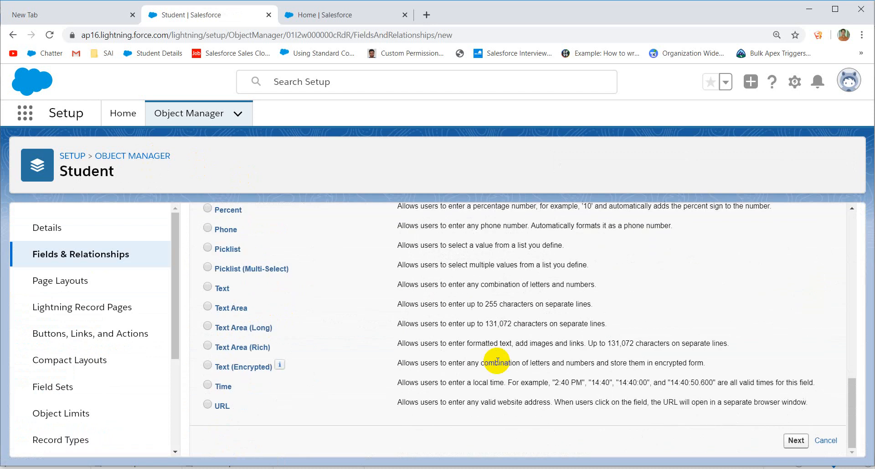
left_click(795, 440)
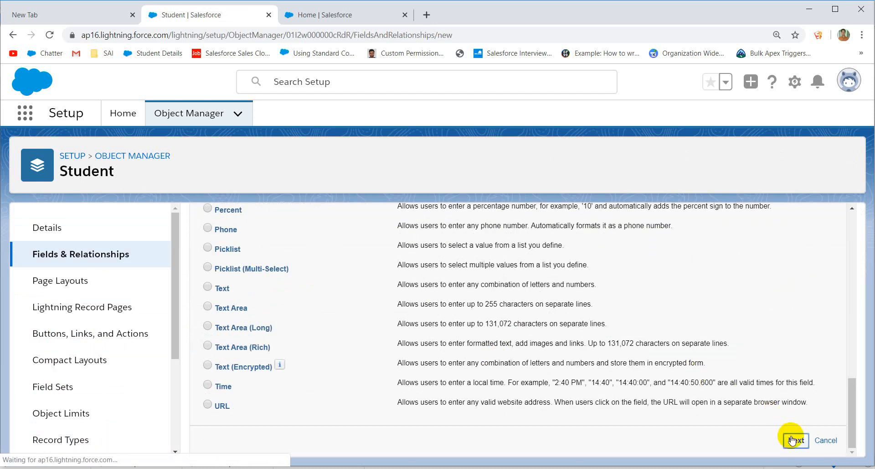
Step: Label the Student field Initial Payment and save it onto the Student layout
left_click(376, 326)
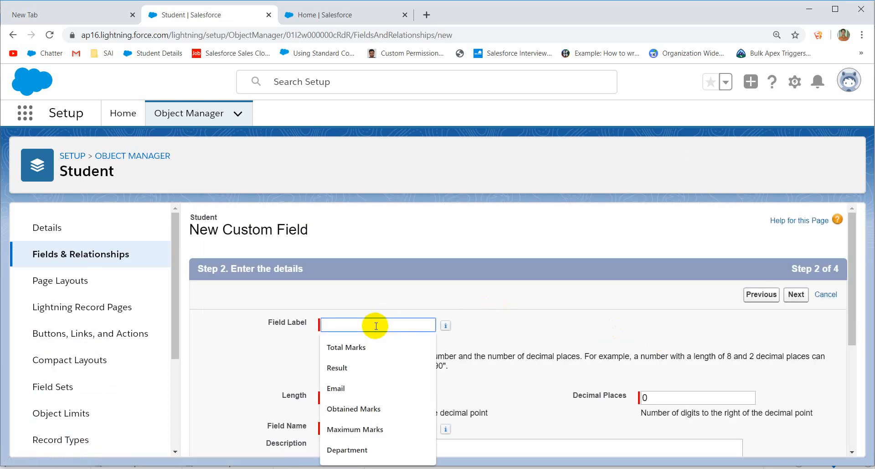
type("Initia")
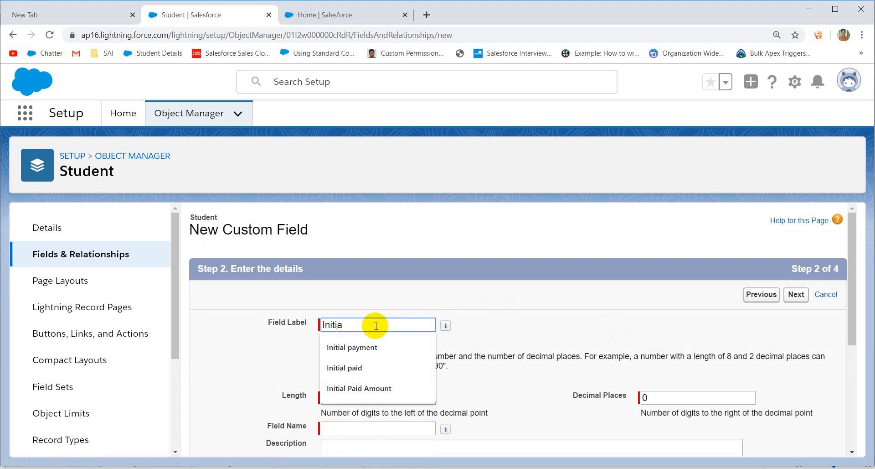
type("l Pay")
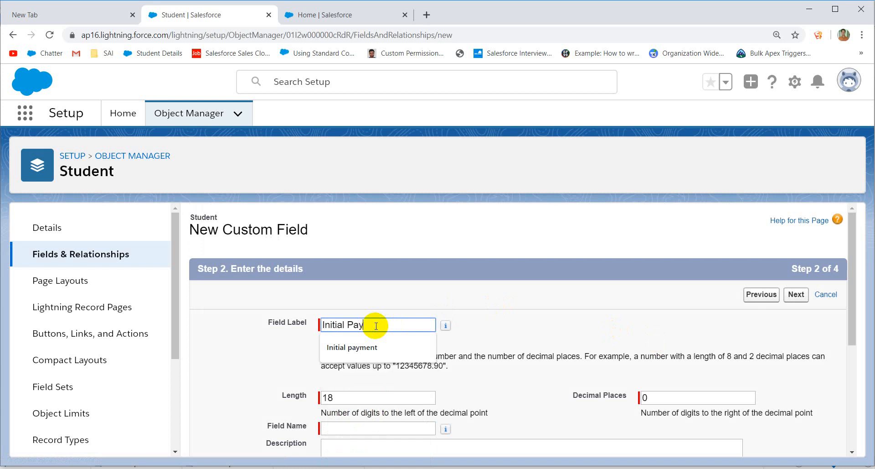
type("ment")
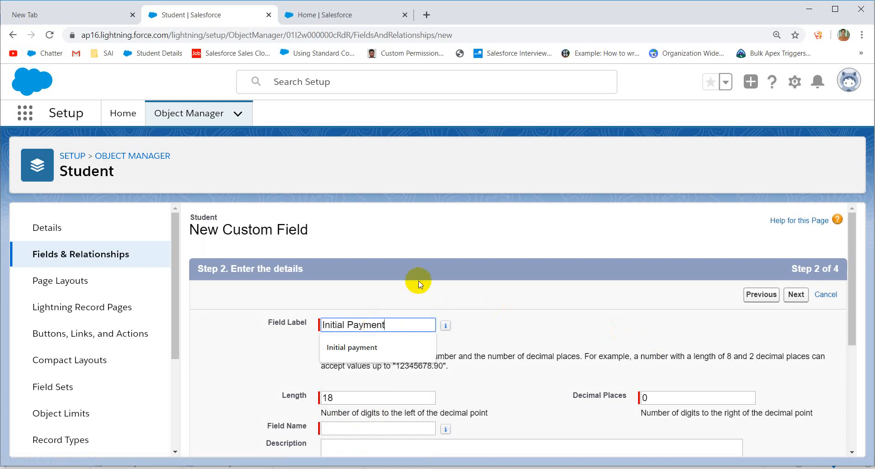
left_click(416, 282)
scroll(419, 280, "down", 3)
scroll(559, 320, "down", 1)
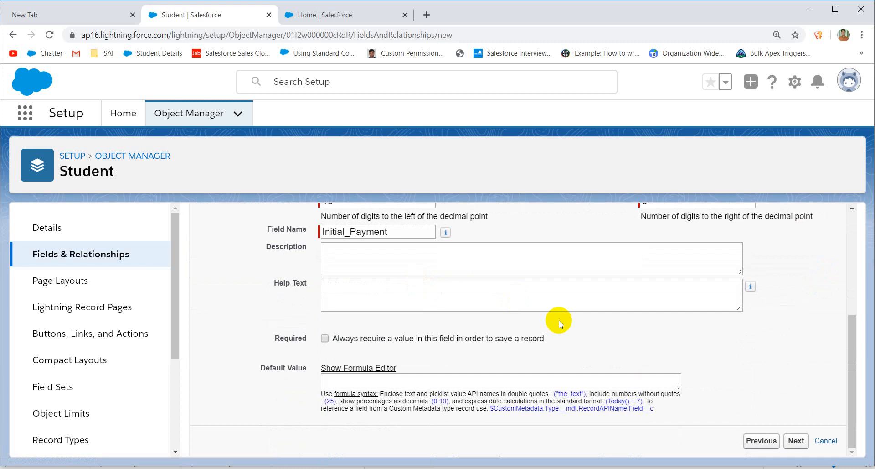
left_click(795, 440)
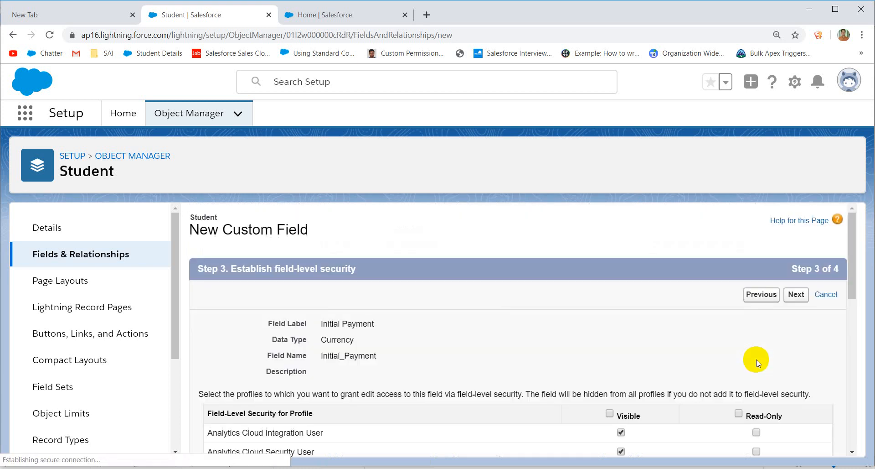
left_click(806, 297)
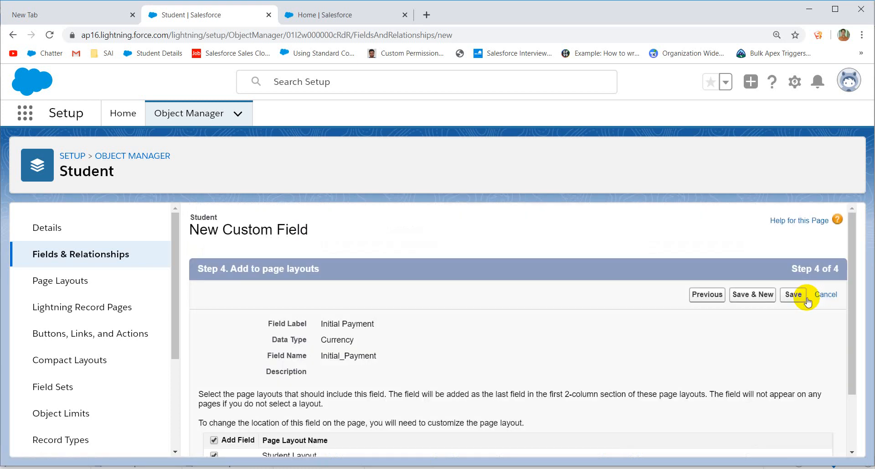
left_click(803, 296)
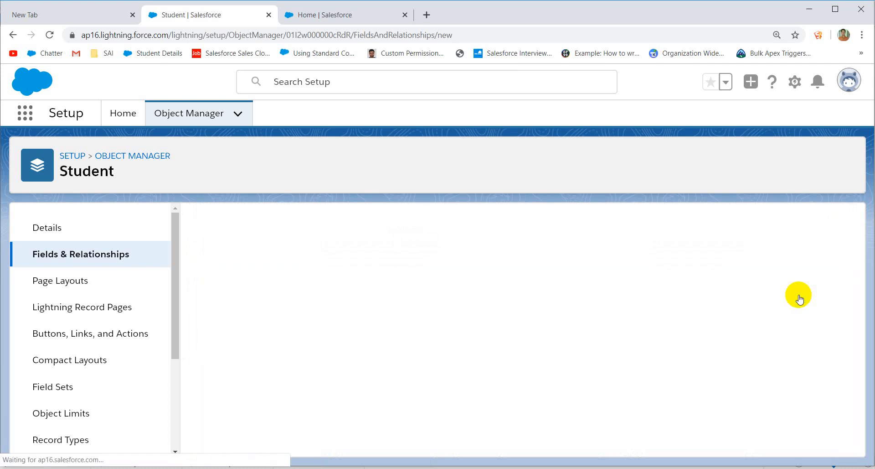
left_click(474, 468)
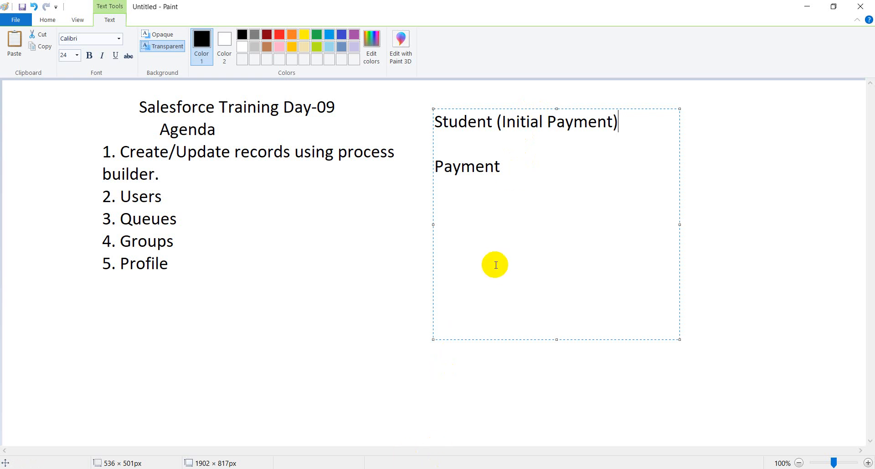
Step: Highlight part of 'Student' in the Paint notes to point it out
left_click(525, 164)
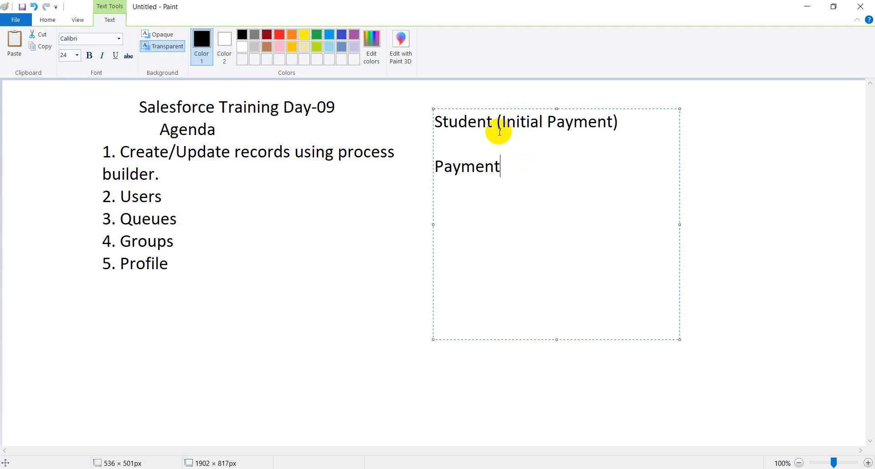
left_click_drag(498, 127, 462, 127)
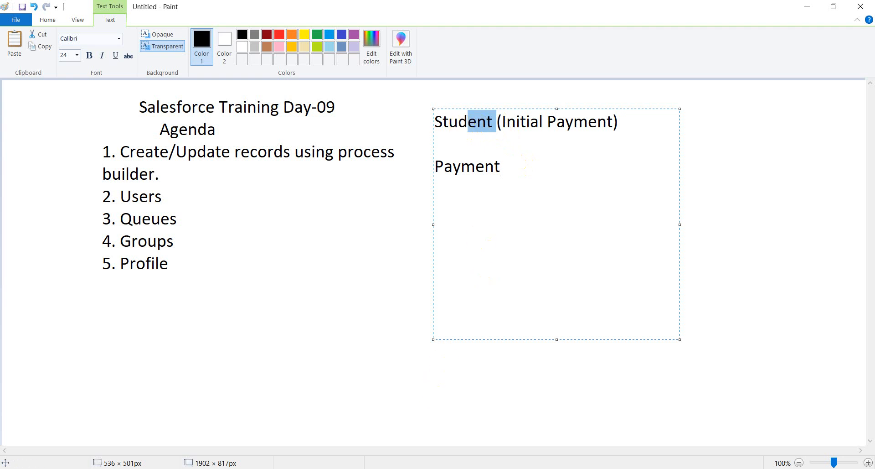
left_click(401, 468)
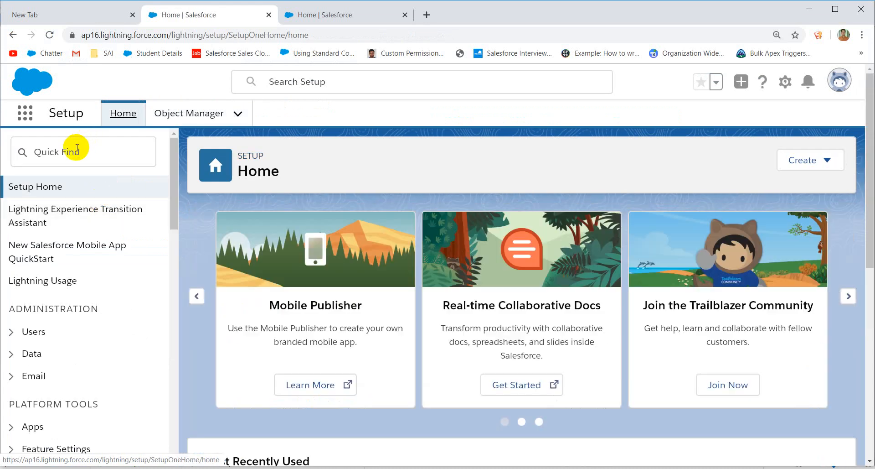
Step: Search Setup for 'process bui' and open Process Builder's My Processes list
left_click(77, 147)
type("pr")
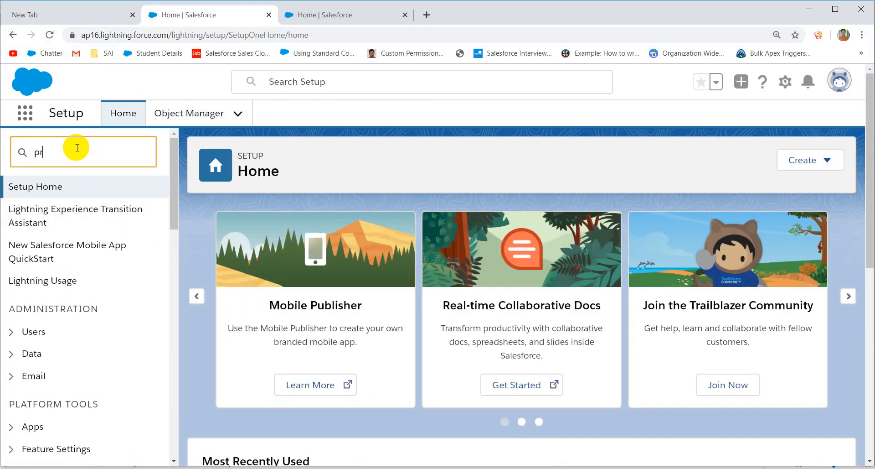
type("ocess")
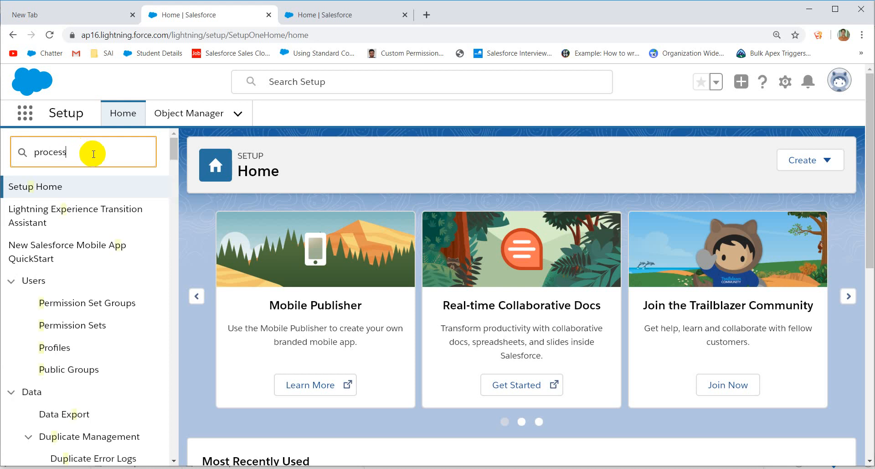
type(" bui")
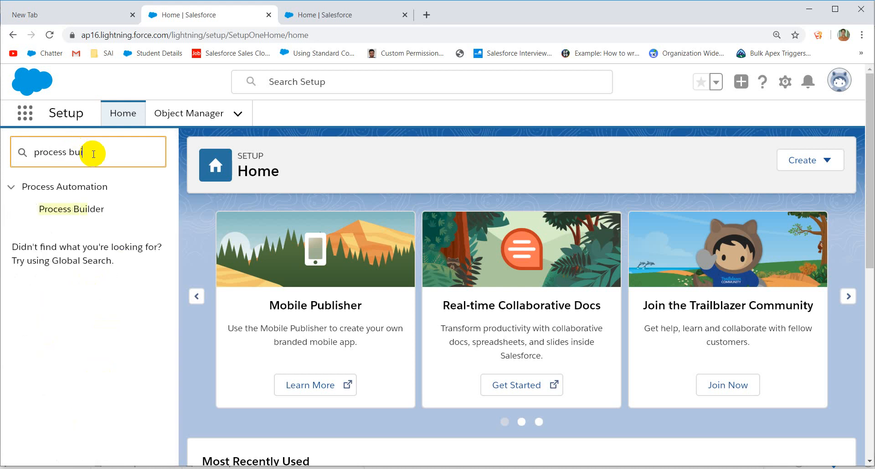
left_click(85, 210)
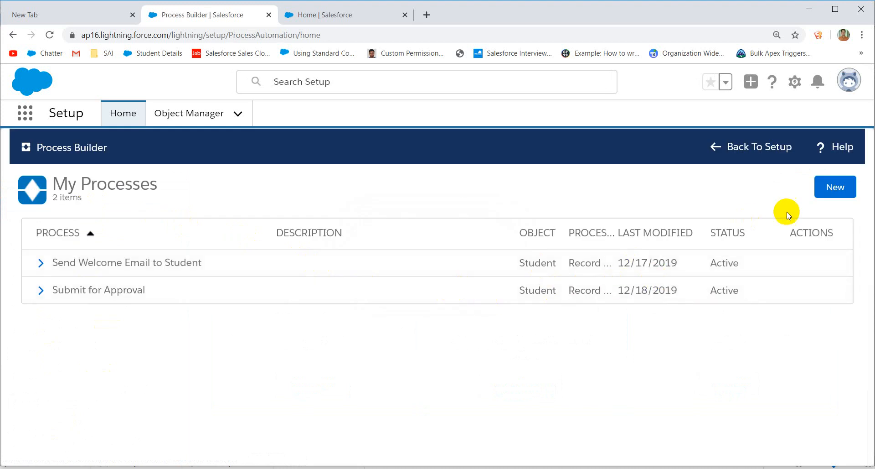
Step: Open version 2 of the Send Welcome Email to Student process
left_click(835, 191)
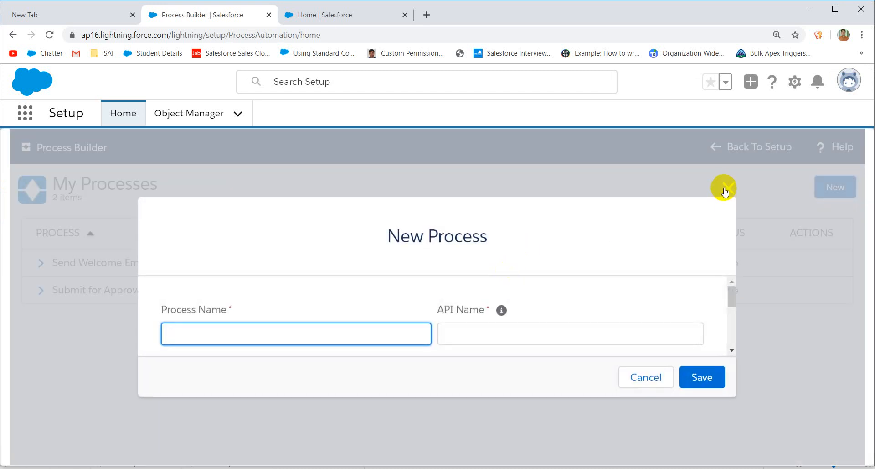
left_click(726, 189)
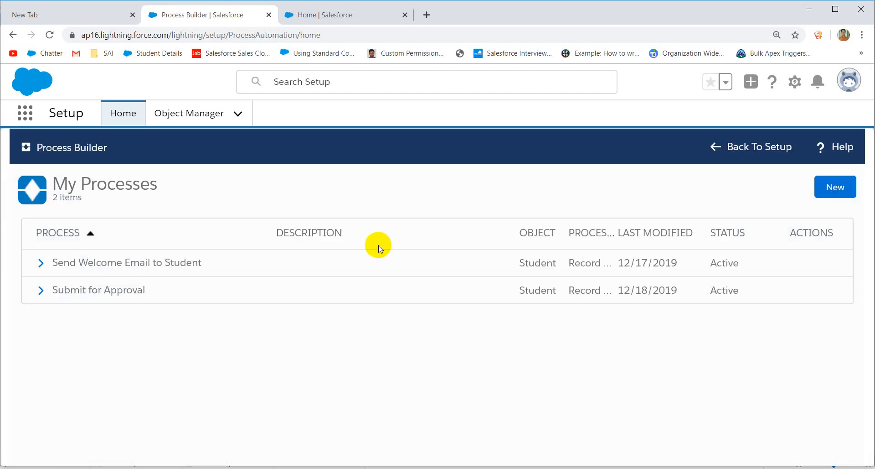
left_click(41, 290)
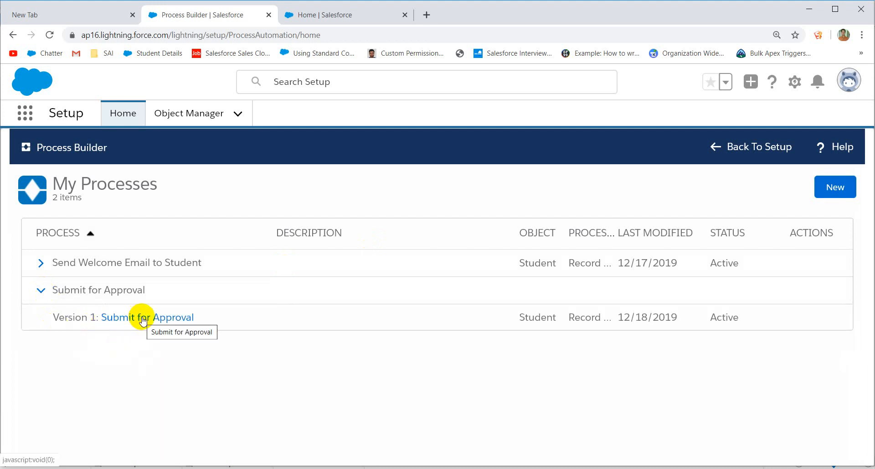
left_click(45, 296)
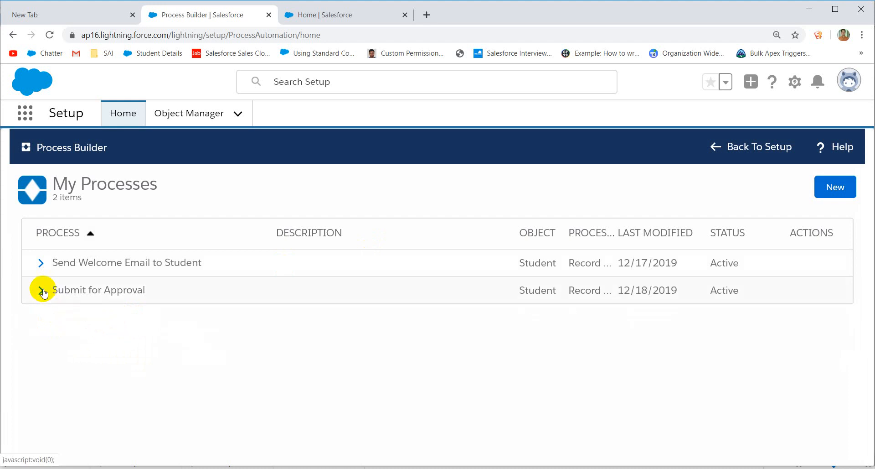
left_click(41, 263)
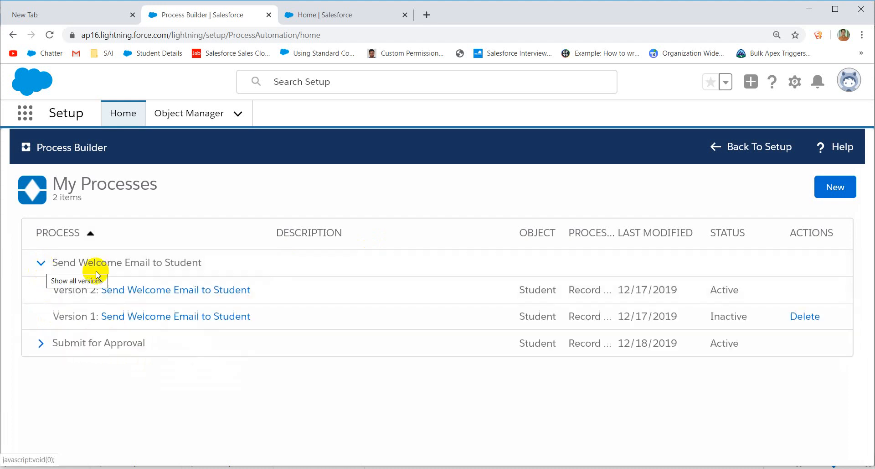
left_click(178, 292)
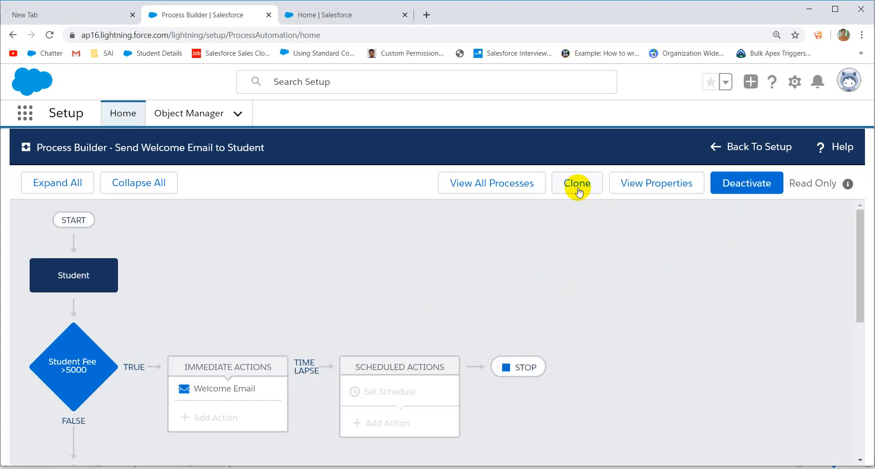
Step: Clone it as an editable version and review the Student Fee >5000 criterion unchanged
left_click(578, 192)
left_click(702, 376)
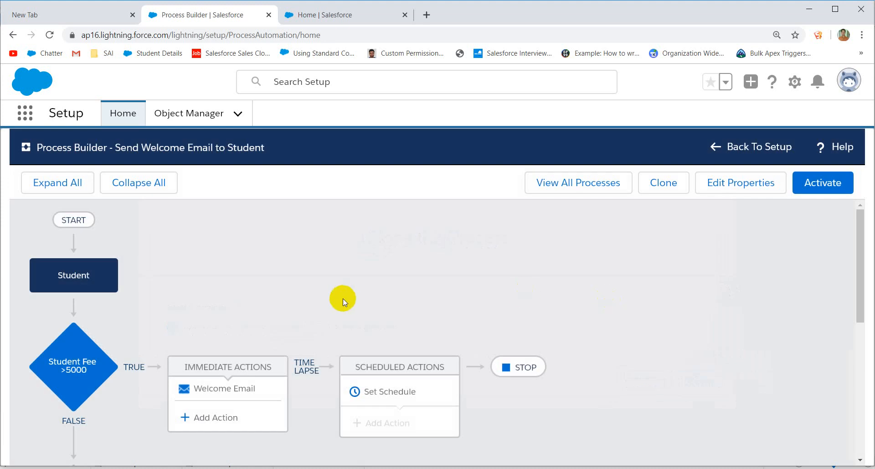
left_click(76, 359)
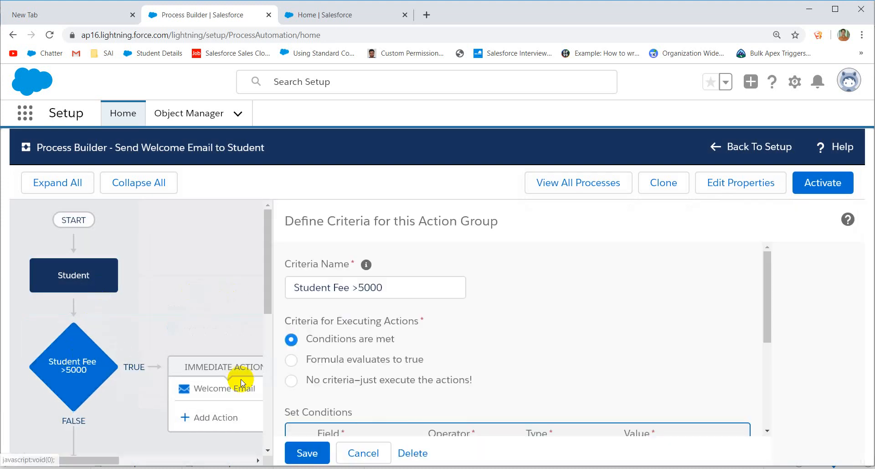
scroll(419, 387, "down", 3)
scroll(420, 389, "up", 3)
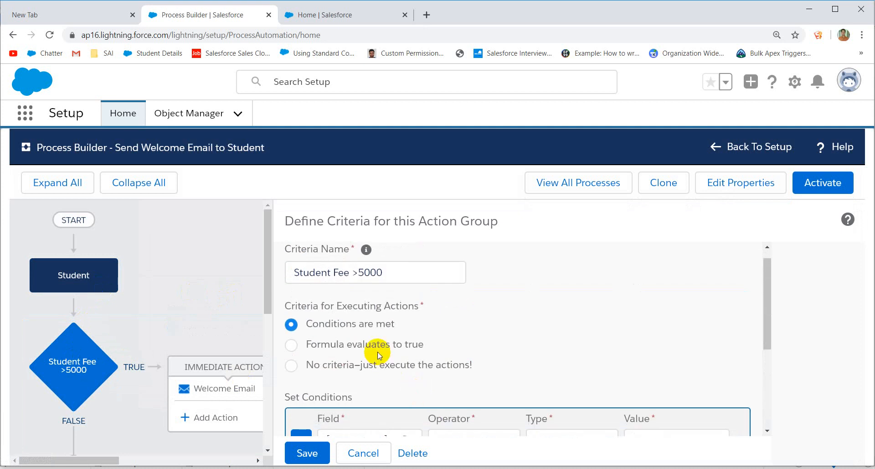
scroll(377, 355, "down", 3)
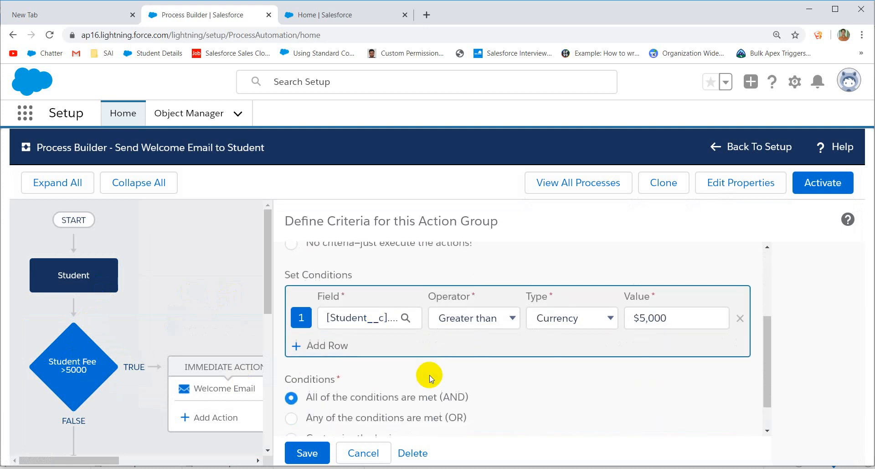
left_click(369, 452)
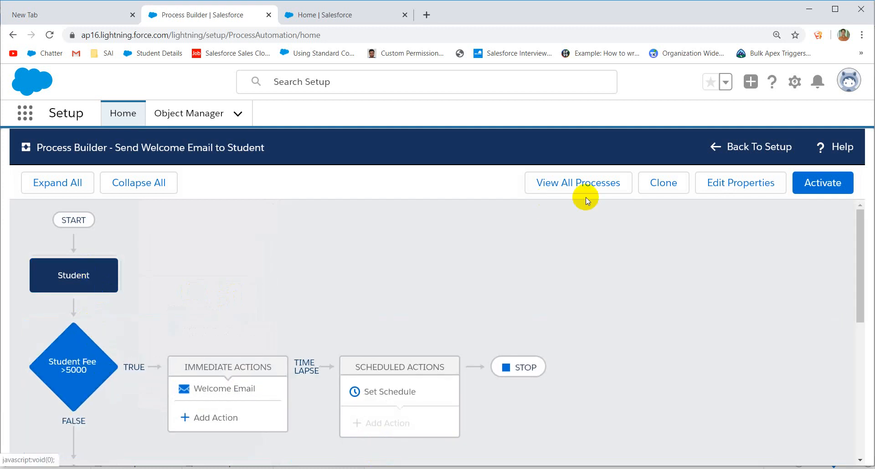
Step: Return from Setup to Process Builder and start a new process
left_click(766, 147)
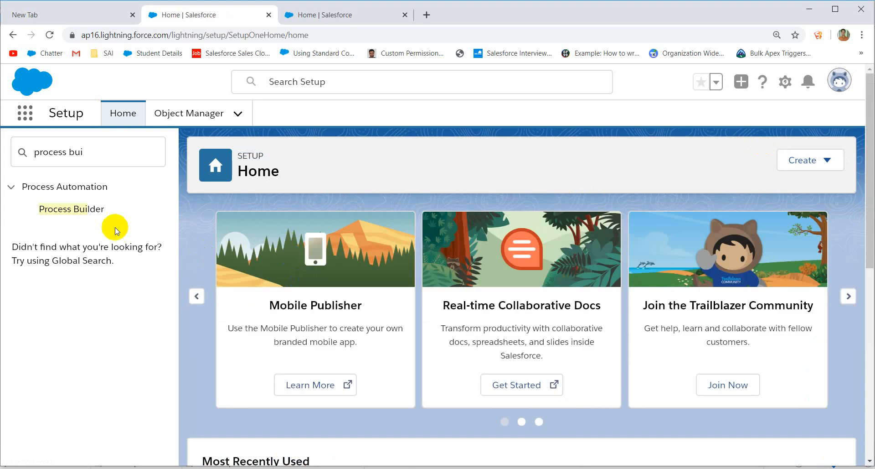
left_click(80, 212)
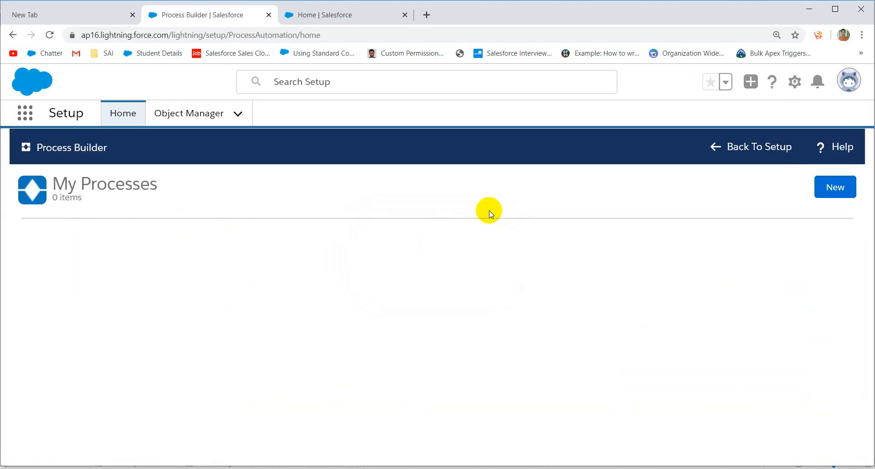
left_click(835, 189)
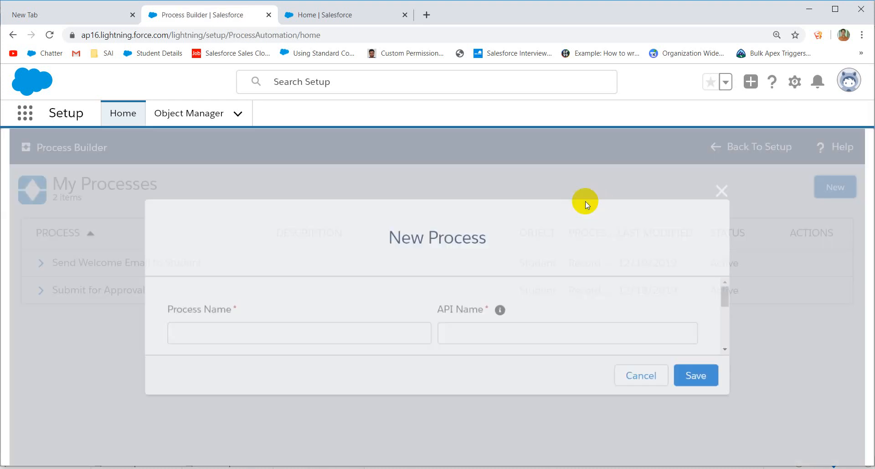
Step: Name it 'Auto Create Payment on Student Join', starting when a record changes, and save
left_click(319, 335)
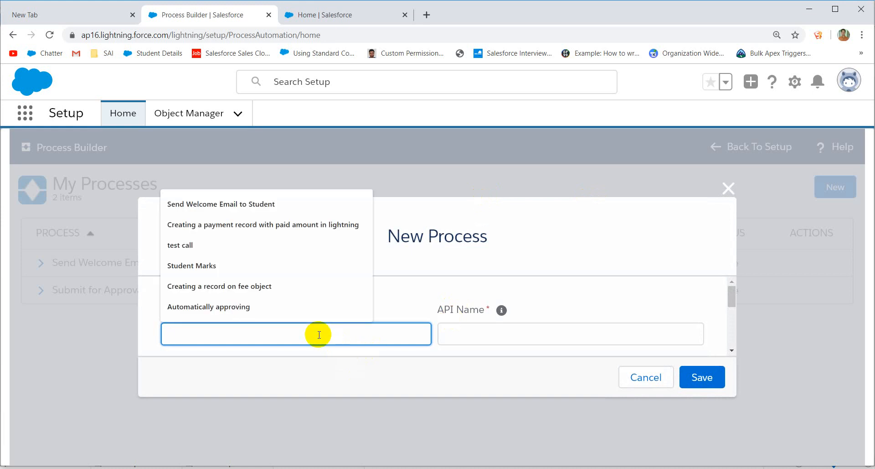
type("A")
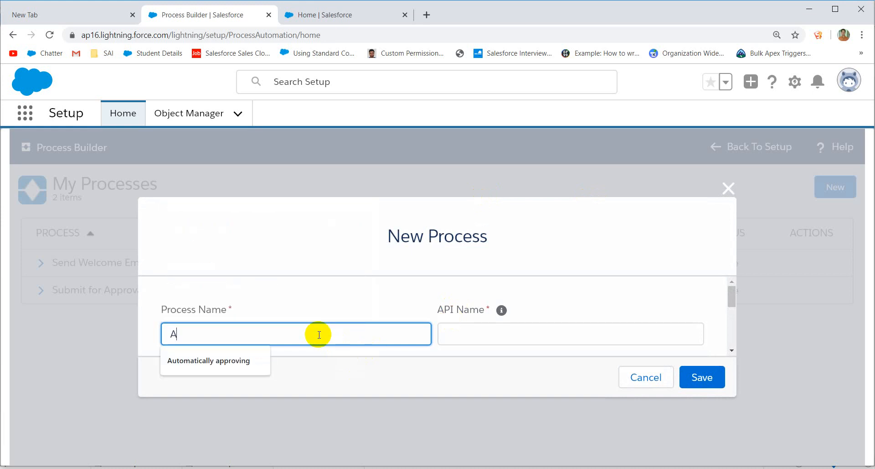
type("uto Cre")
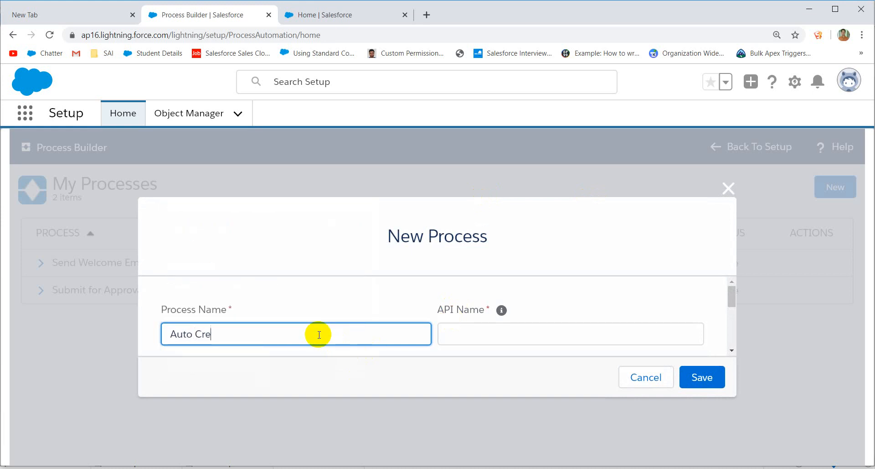
type("ate Payment on Student")
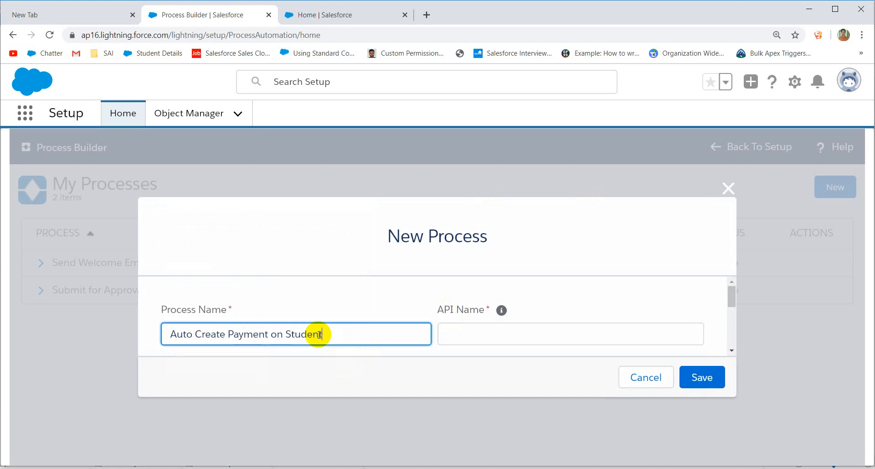
type(" Join")
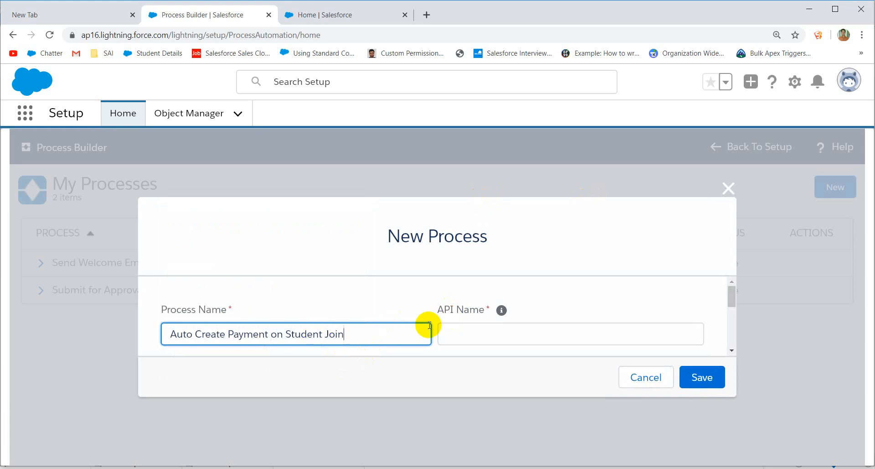
left_click(459, 331)
scroll(469, 330, "down", 3)
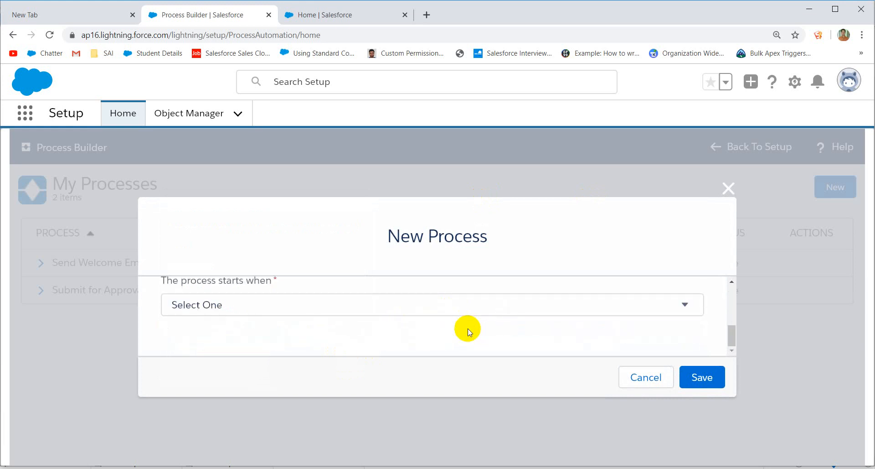
left_click(355, 302)
left_click(320, 337)
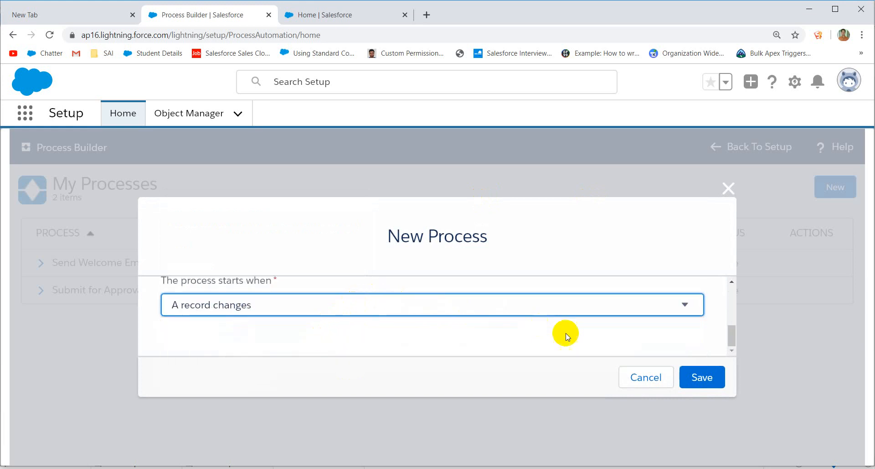
left_click(702, 376)
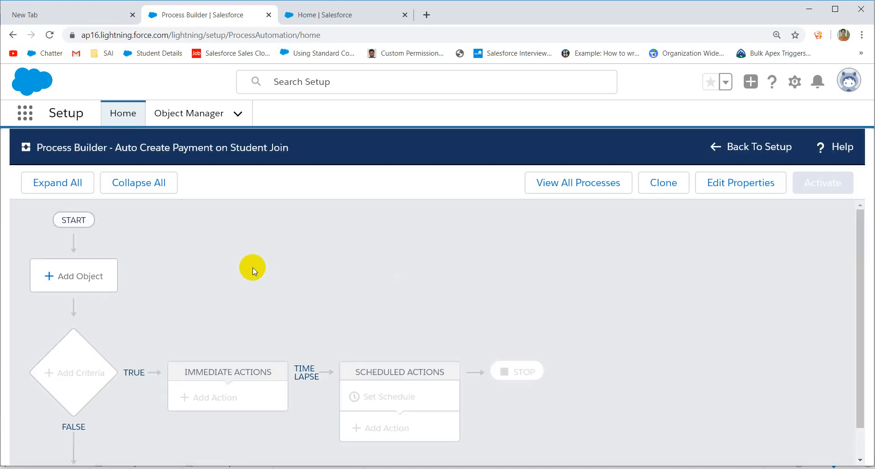
Step: Set Student as the object that starts the process
left_click(87, 276)
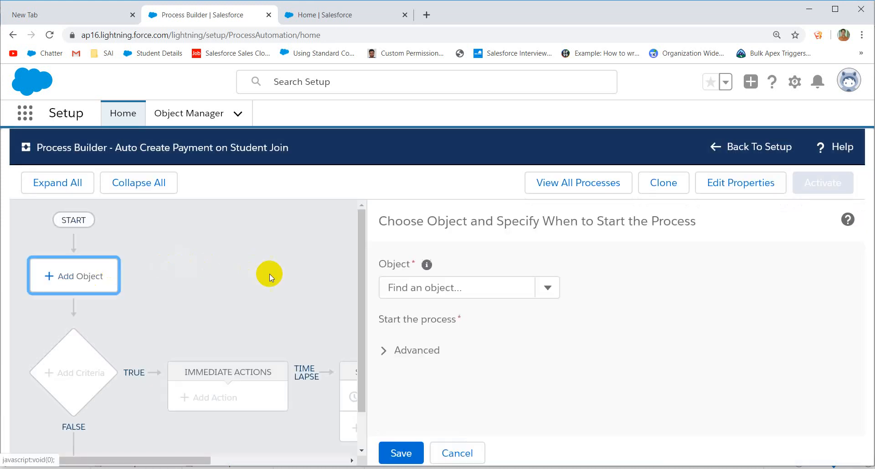
left_click(422, 289)
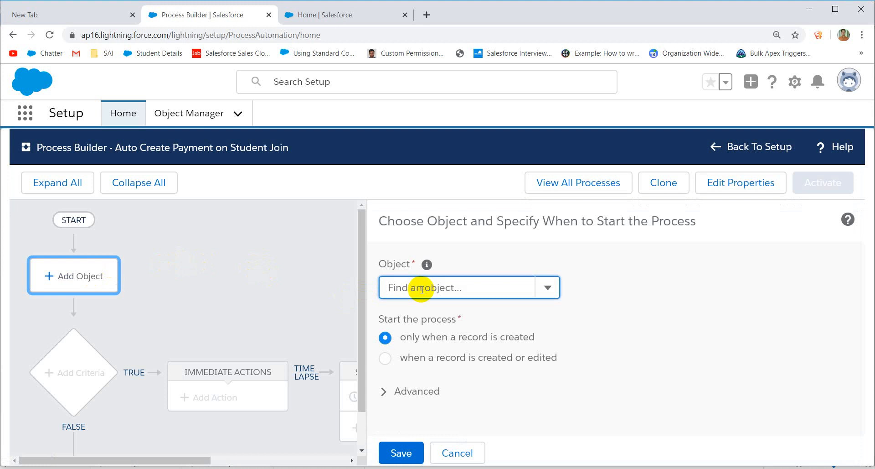
type("Student")
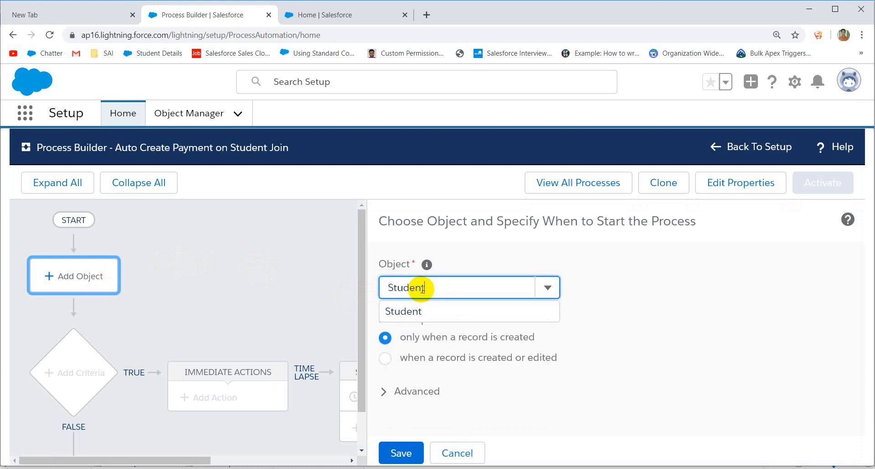
left_click(417, 306)
scroll(422, 334, "down", 2)
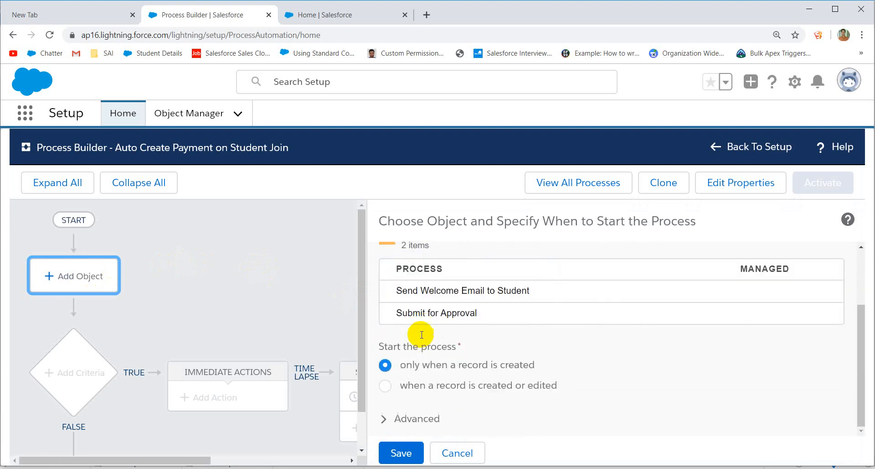
left_click(399, 452)
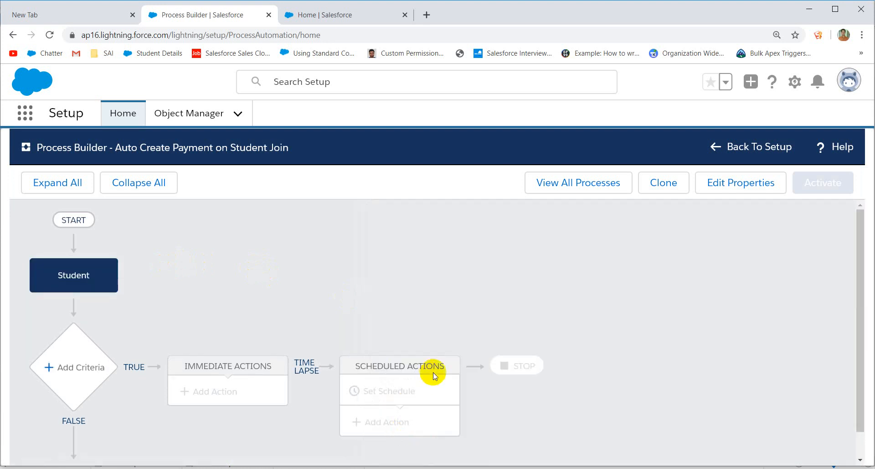
Step: Add a condition-based criterion using the Student's Initial Payment field
left_click(60, 368)
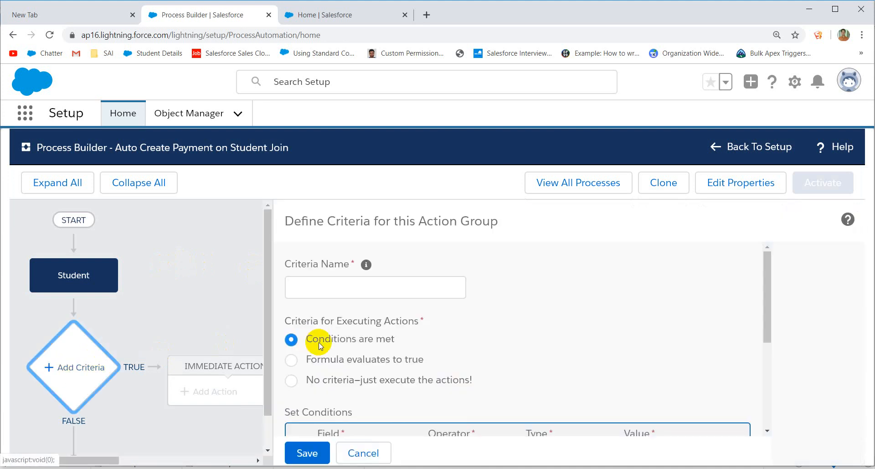
left_click(377, 384)
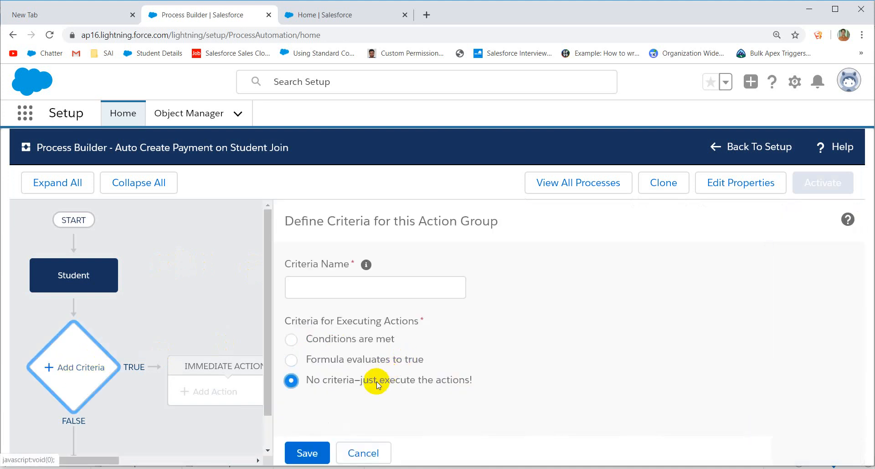
left_click(326, 347)
scroll(487, 330, "down", 4)
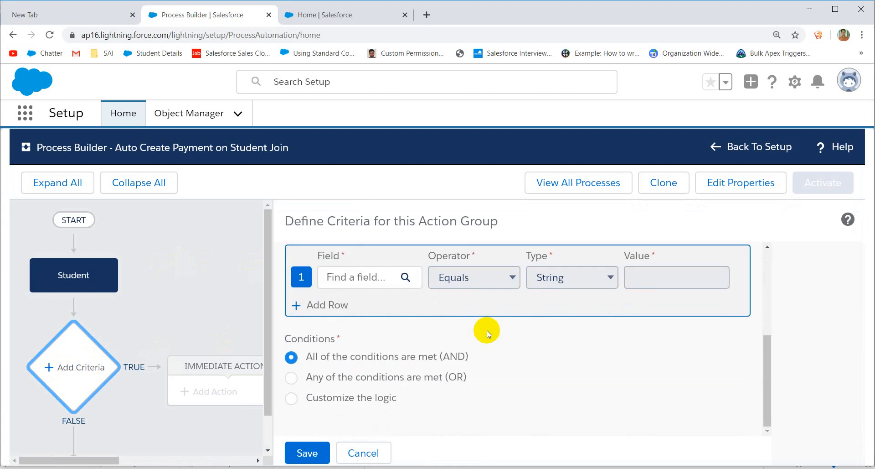
left_click(391, 286)
left_click(367, 312)
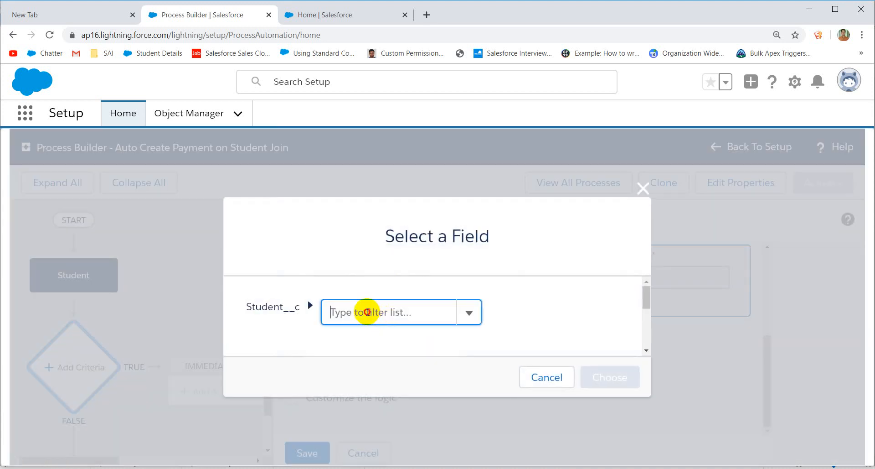
type("Ini")
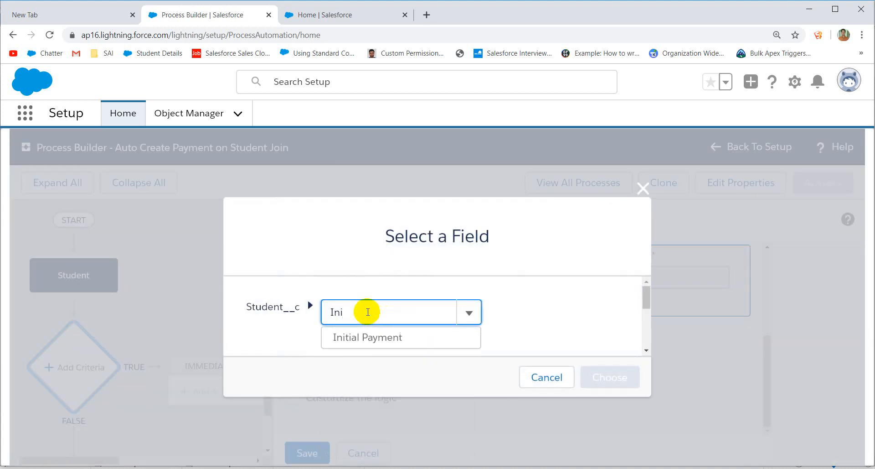
left_click(360, 338)
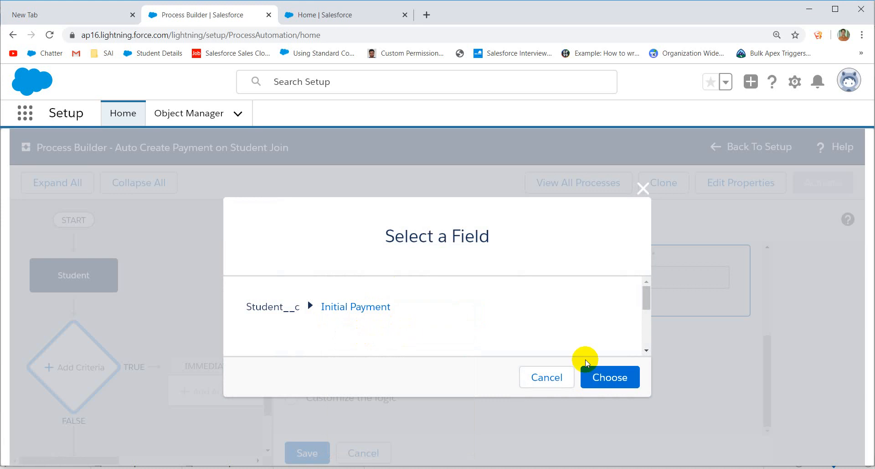
left_click(599, 381)
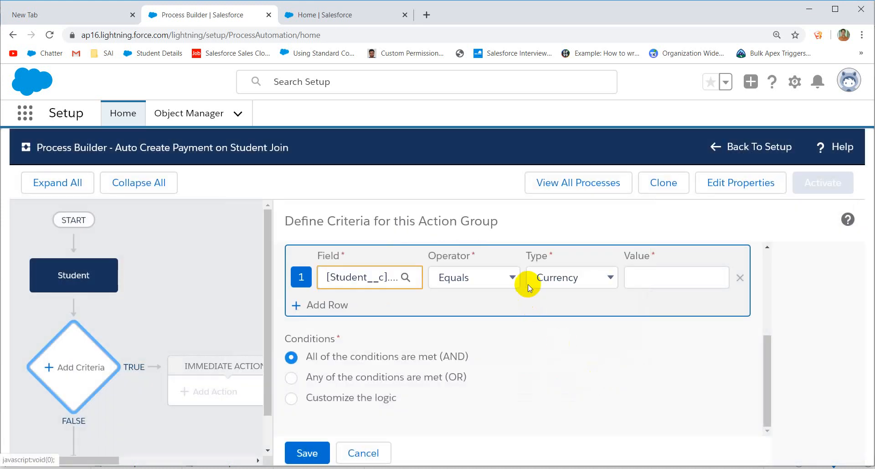
Step: Require Initial Payment greater than 0, name the criterion InitialPayment>0, and save it
left_click(512, 282)
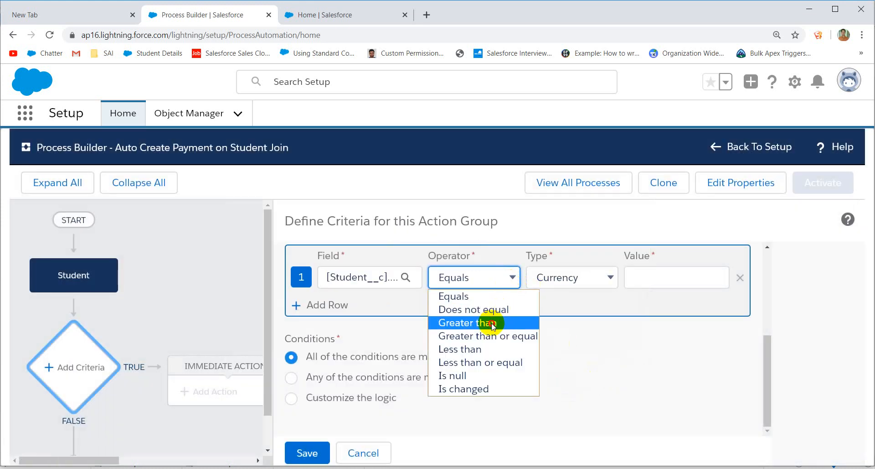
left_click(493, 324)
left_click(646, 279)
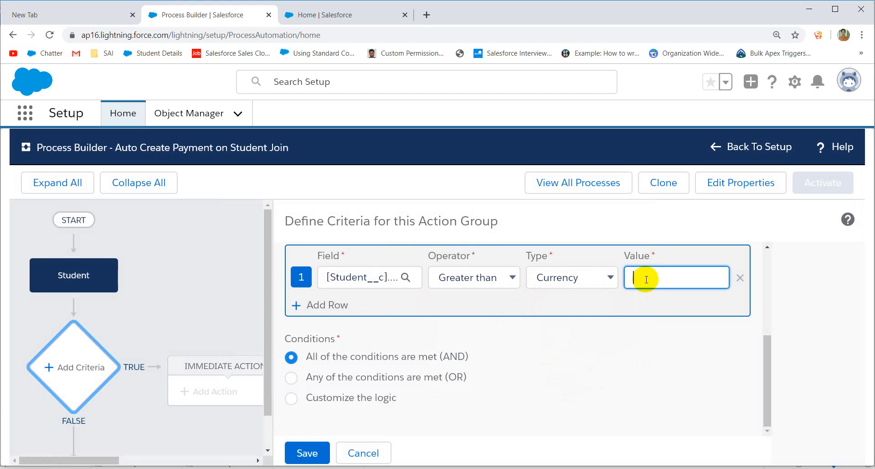
type("0")
scroll(605, 291, "up", 4)
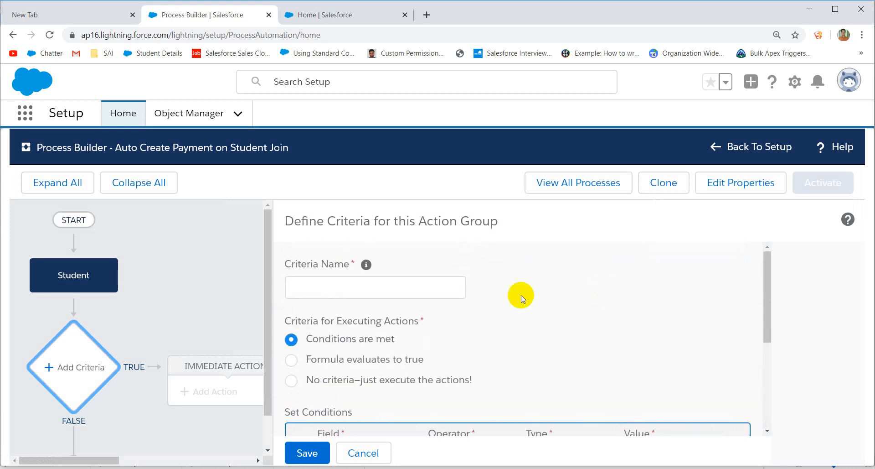
left_click(431, 287)
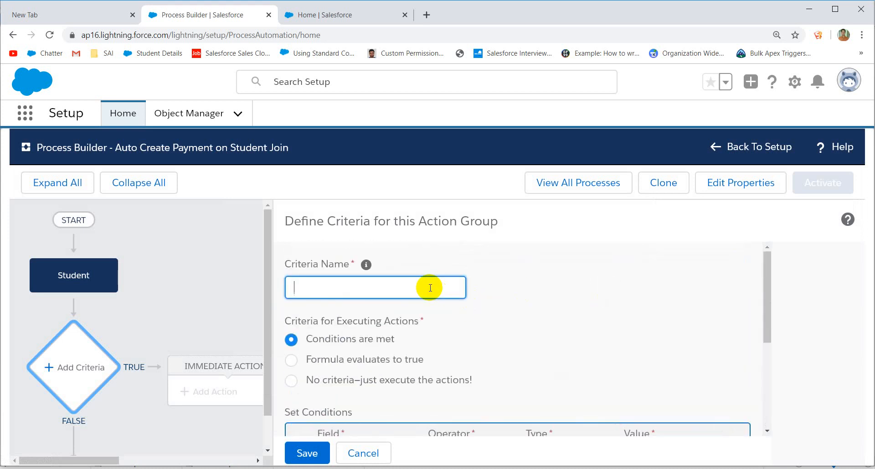
type(">0")
type("InitialPa")
type("yment")
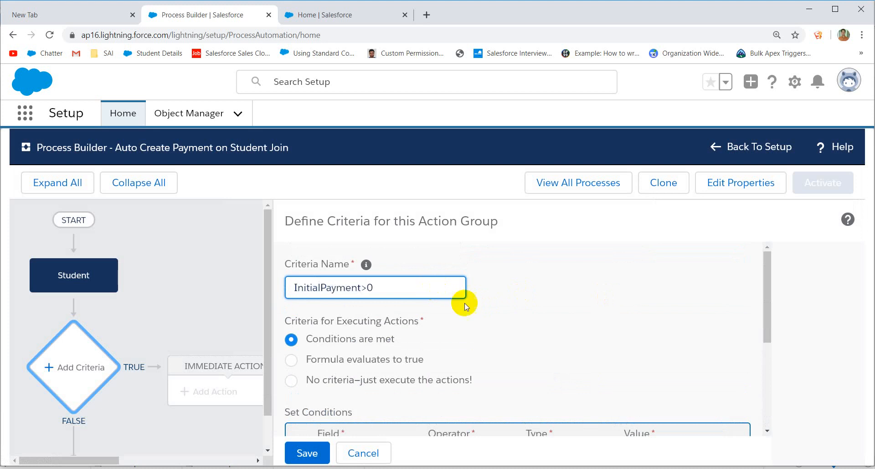
scroll(296, 410, "down", 1)
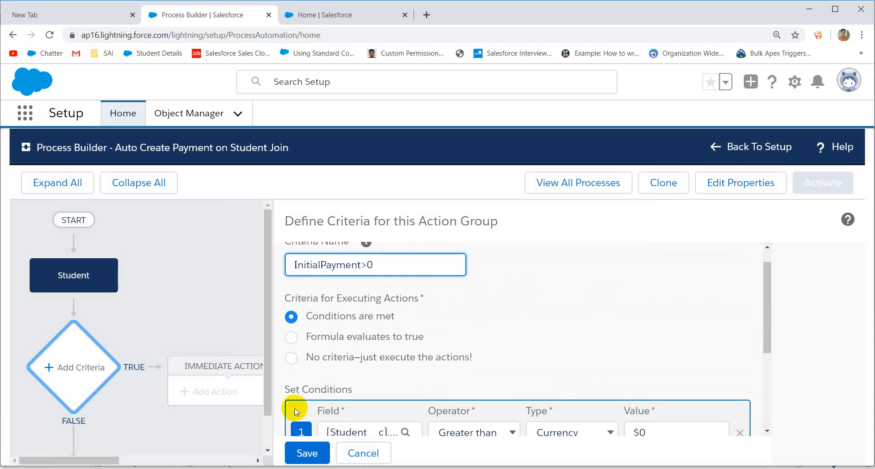
left_click(301, 452)
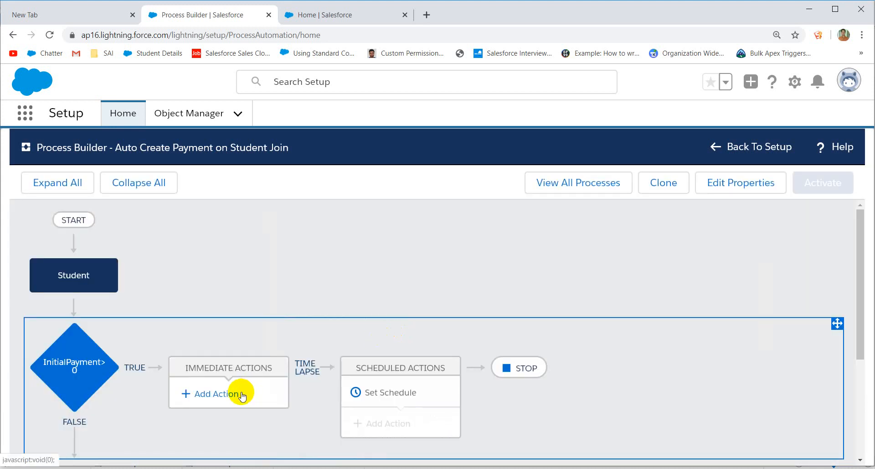
Step: Add a Create a Record action named 'Create Payment' that creates a Payment record
left_click(242, 395)
left_click(502, 294)
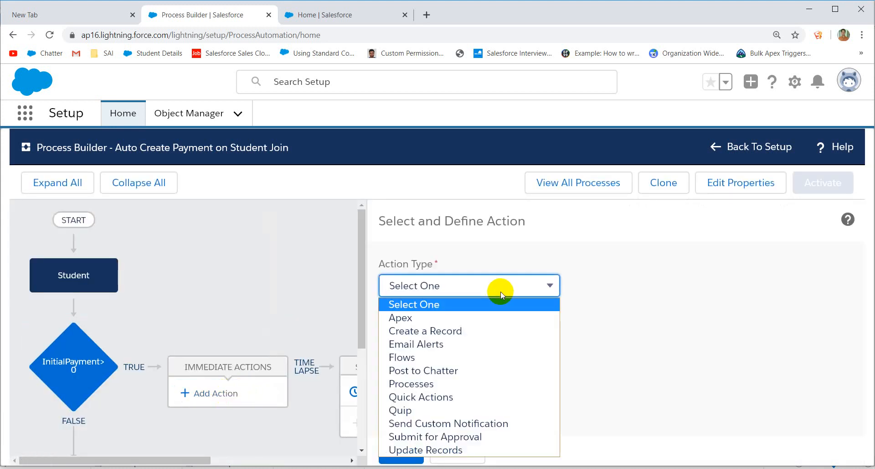
left_click(475, 330)
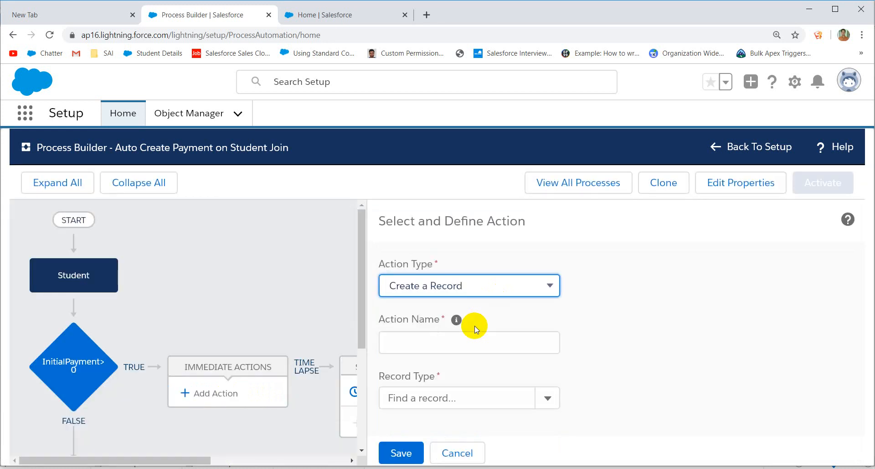
left_click(414, 341)
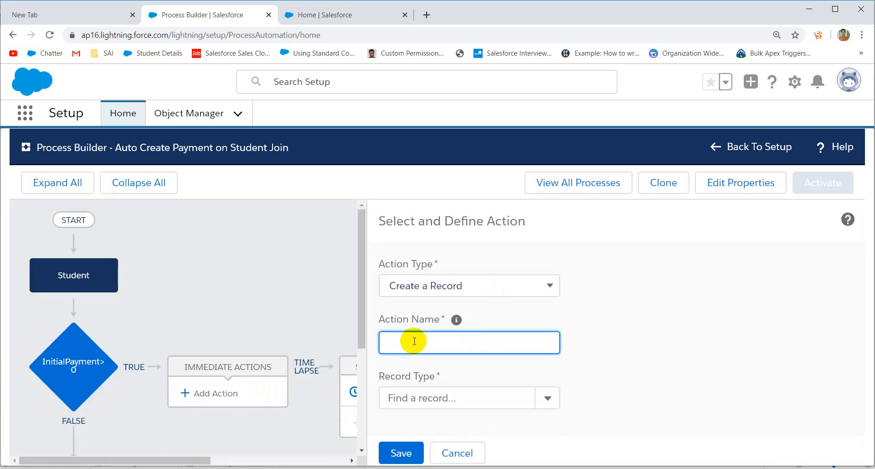
type("Create Payment")
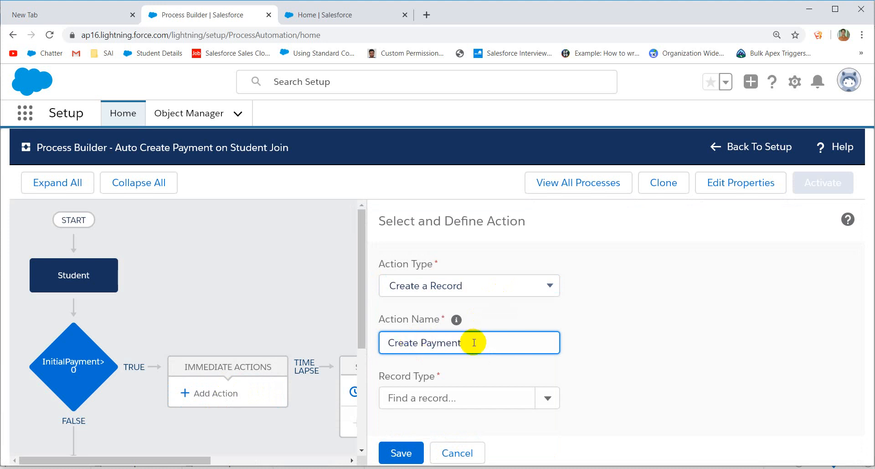
left_click(430, 399)
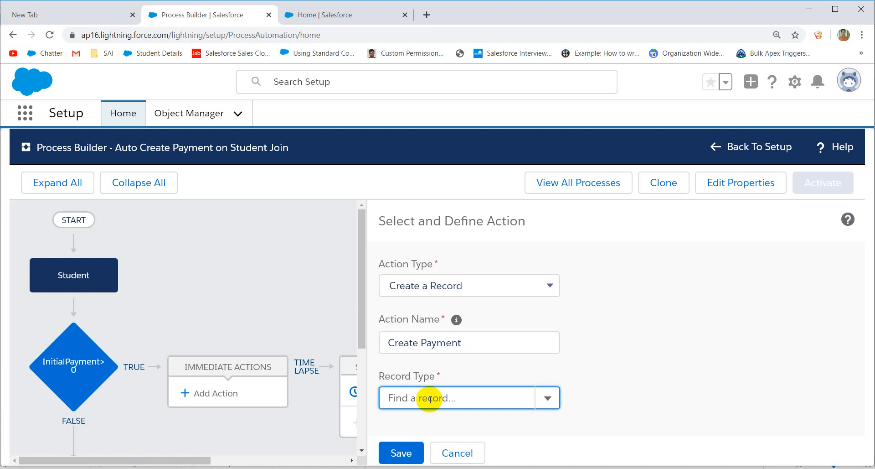
left_click(541, 399)
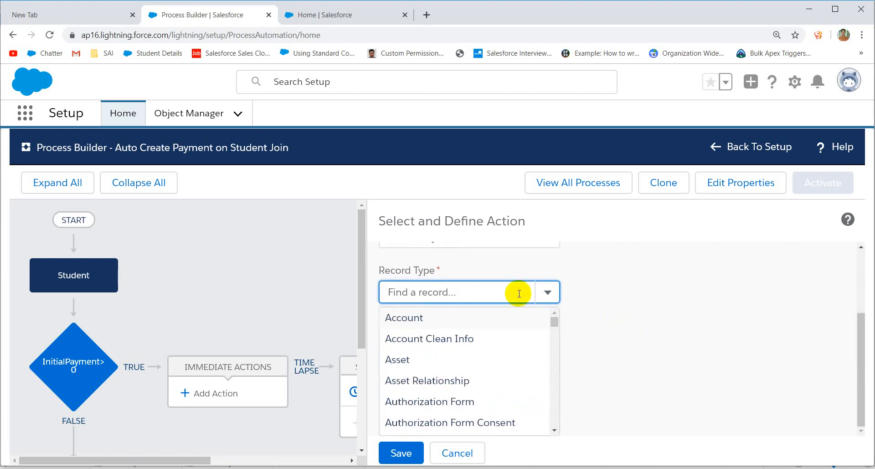
type("Paym")
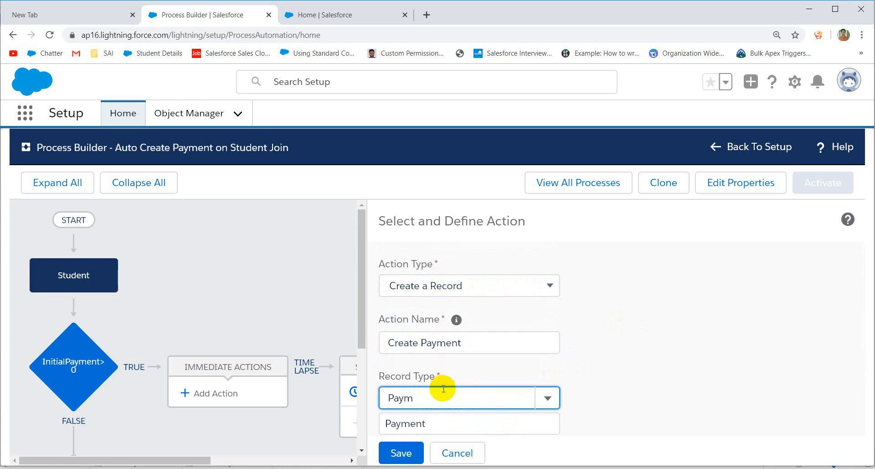
left_click(402, 421)
Step: Set the payment's Amount to reference the student's Initial Payment field
scroll(618, 345, "down", 3)
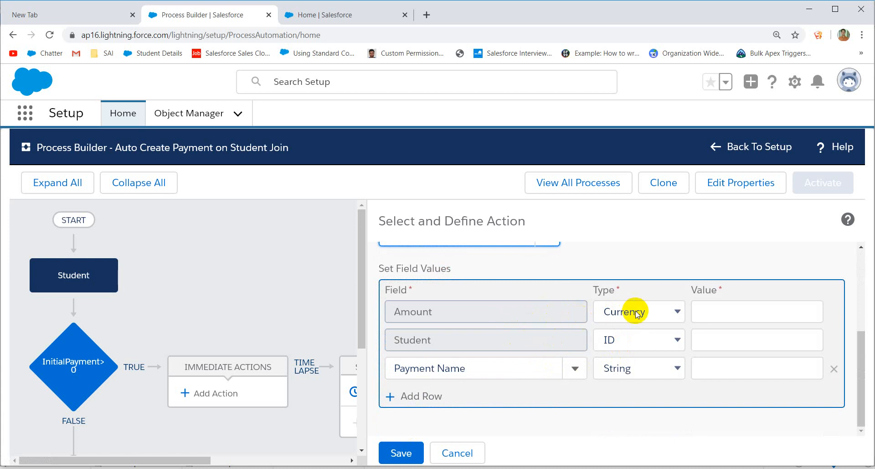
left_click(657, 312)
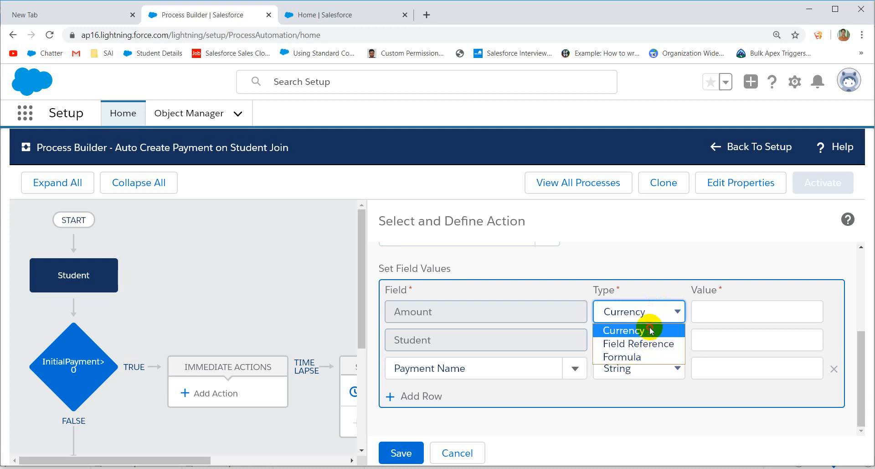
left_click(651, 330)
left_click(725, 305)
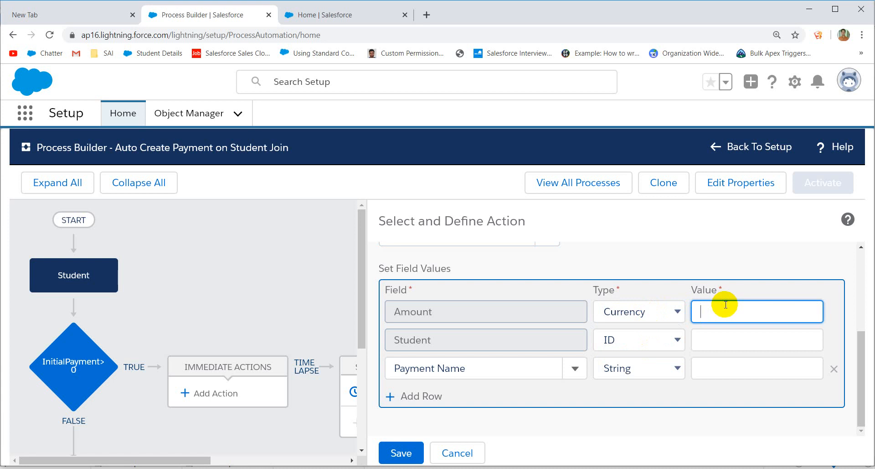
left_click(678, 313)
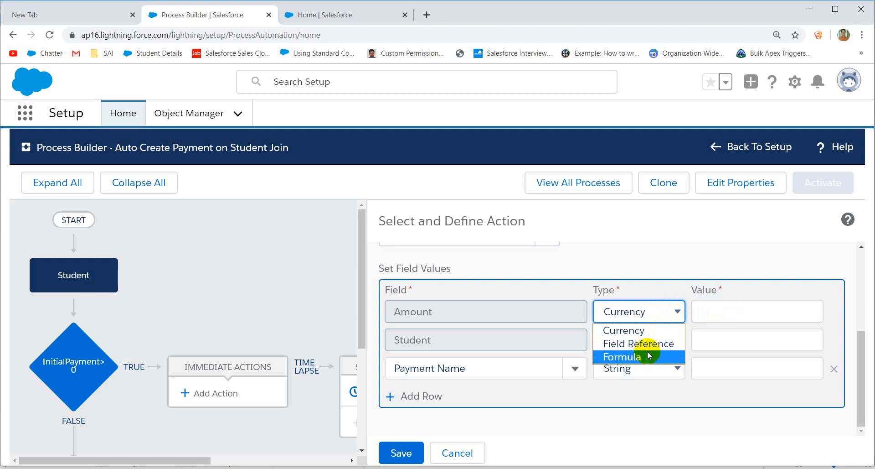
left_click(614, 344)
left_click(725, 311)
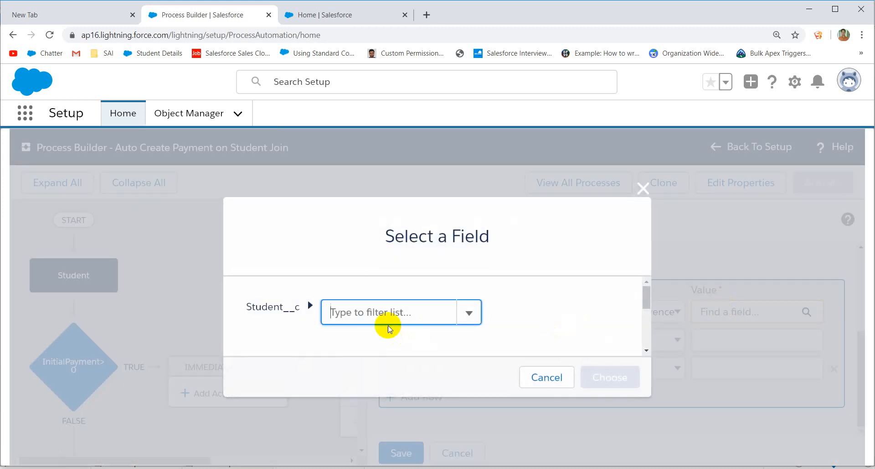
type("Ini")
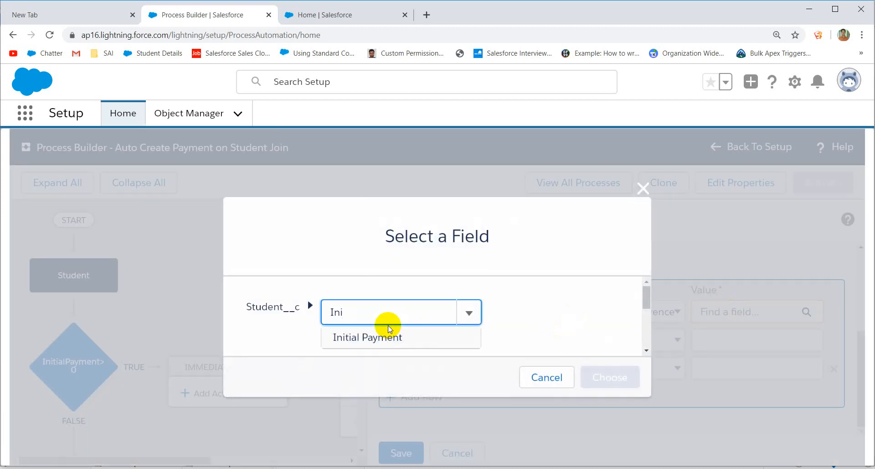
left_click(374, 337)
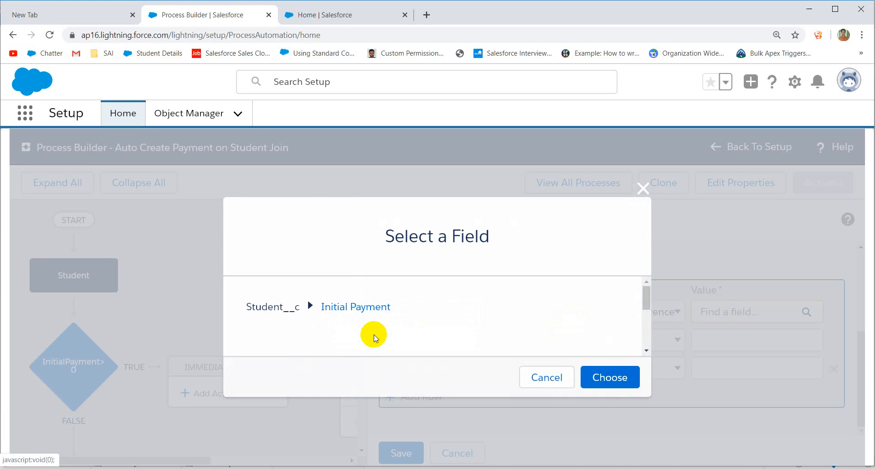
left_click(601, 377)
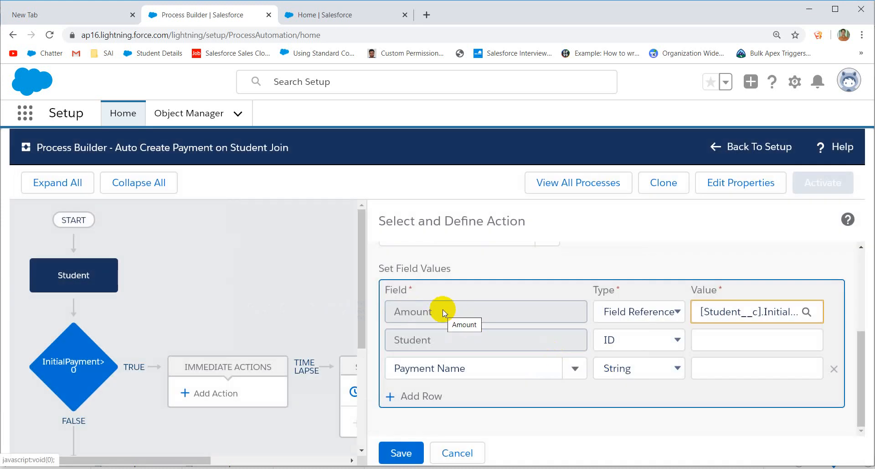
Step: Set the payment's Student field to the student's Record ID
left_click(634, 341)
left_click(616, 371)
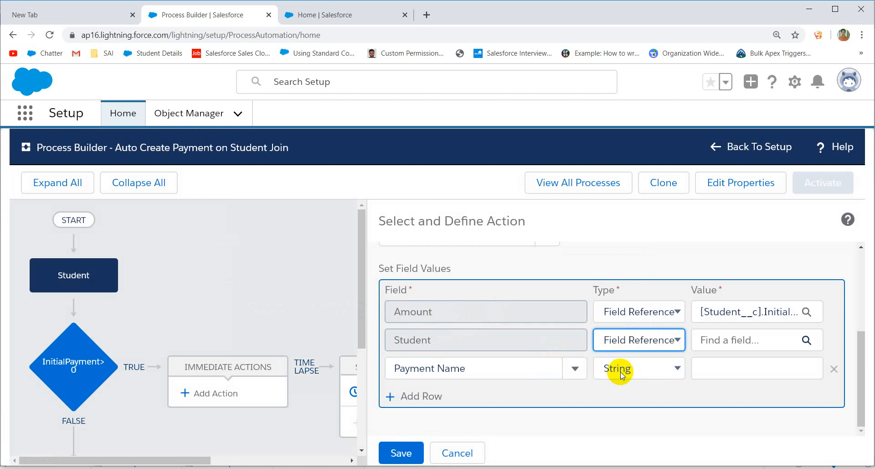
left_click(742, 337)
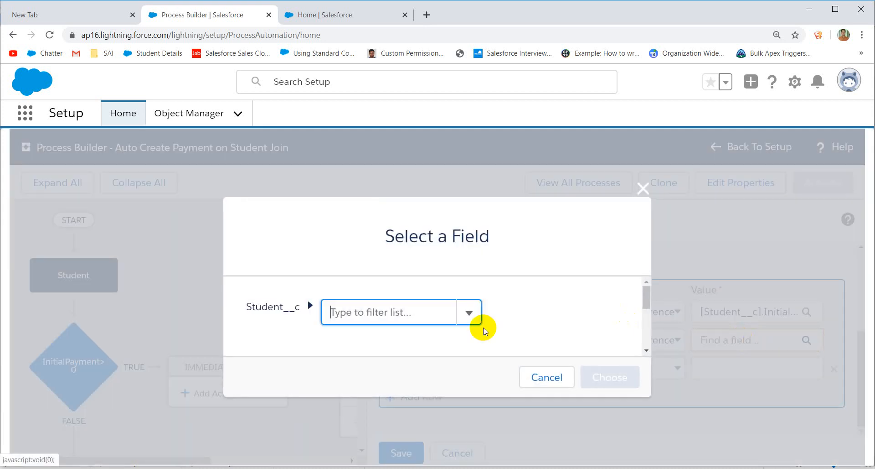
type("Id")
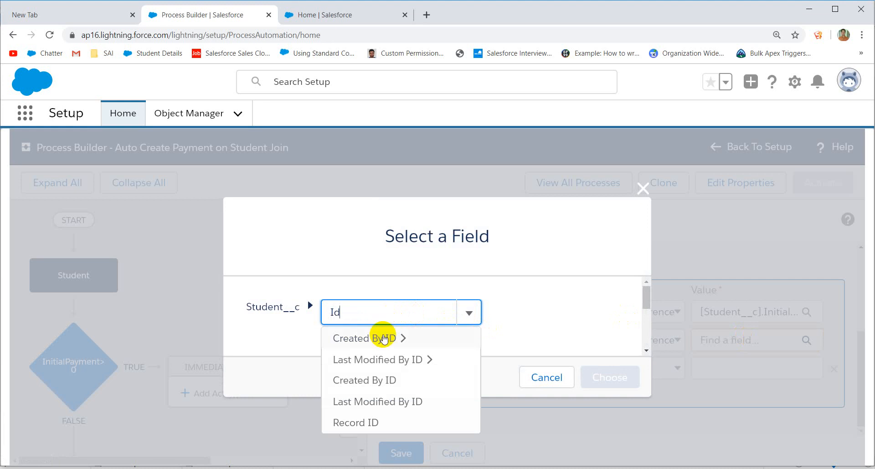
left_click(364, 422)
left_click(589, 385)
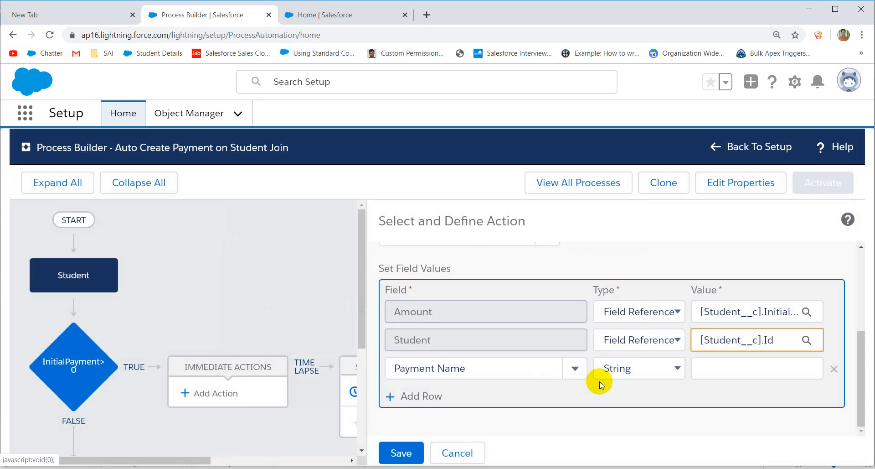
Step: Set Payment Name to the string 'Intial Payment'
left_click(649, 368)
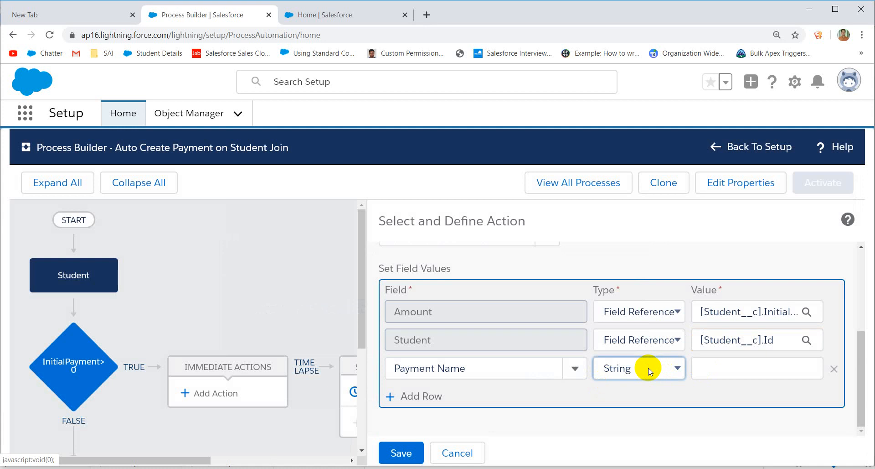
left_click(649, 367)
left_click(707, 361)
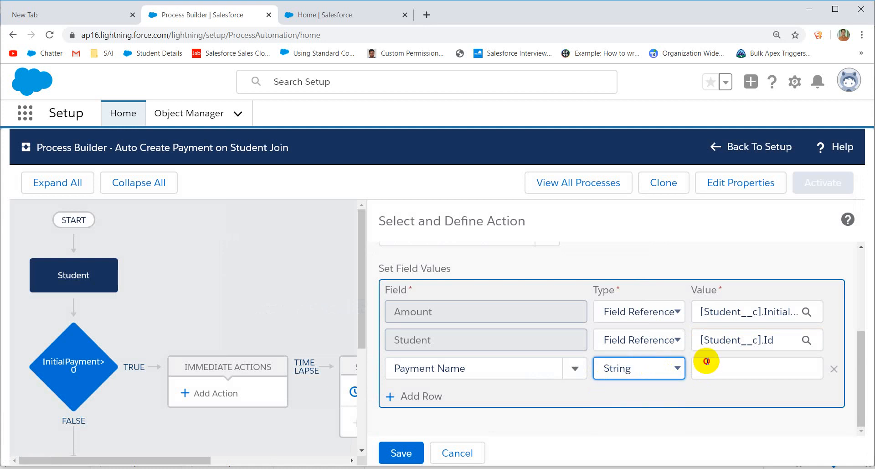
type("Intisl")
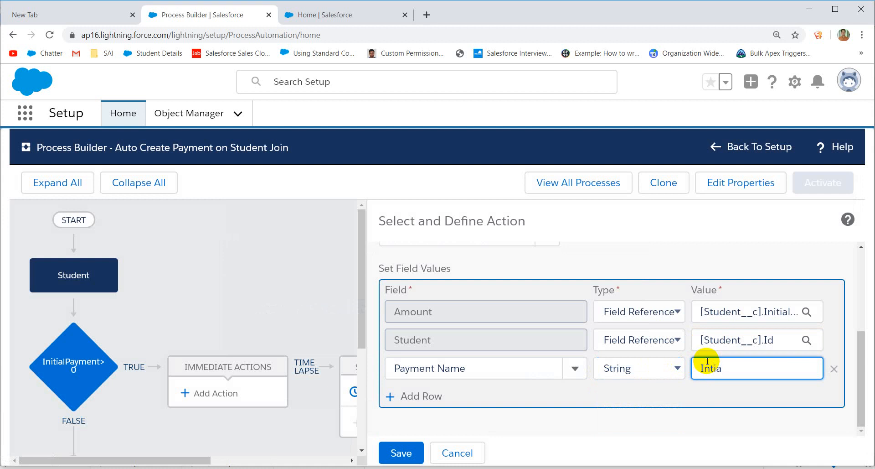
type(" Payment")
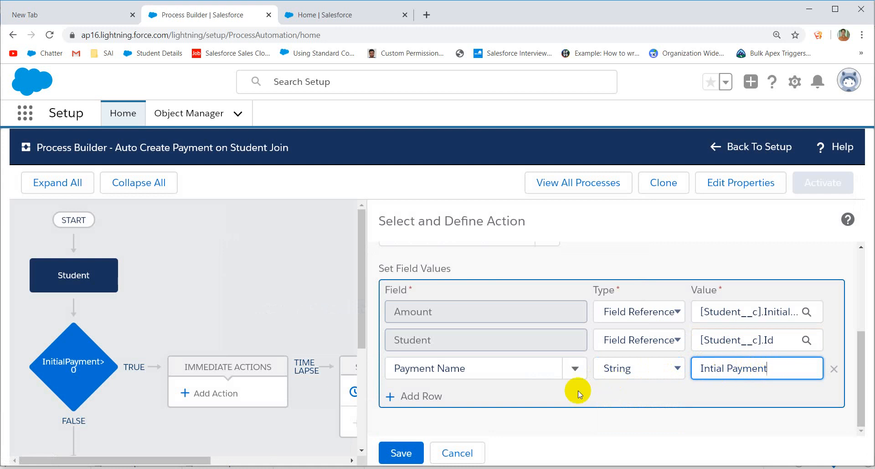
Step: Save the Create Payment action and activate the process
left_click(401, 452)
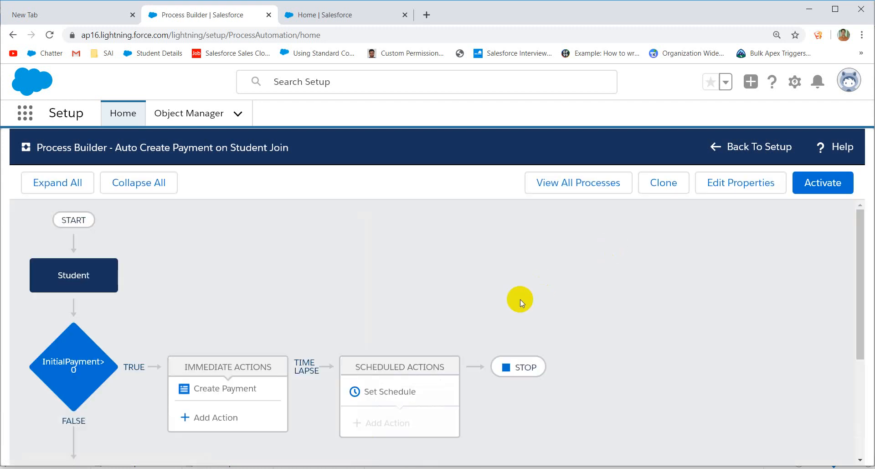
left_click(828, 183)
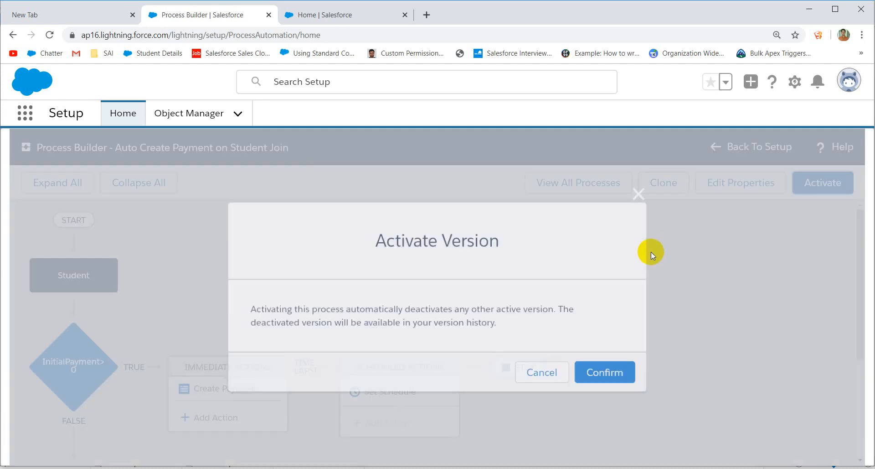
left_click(597, 371)
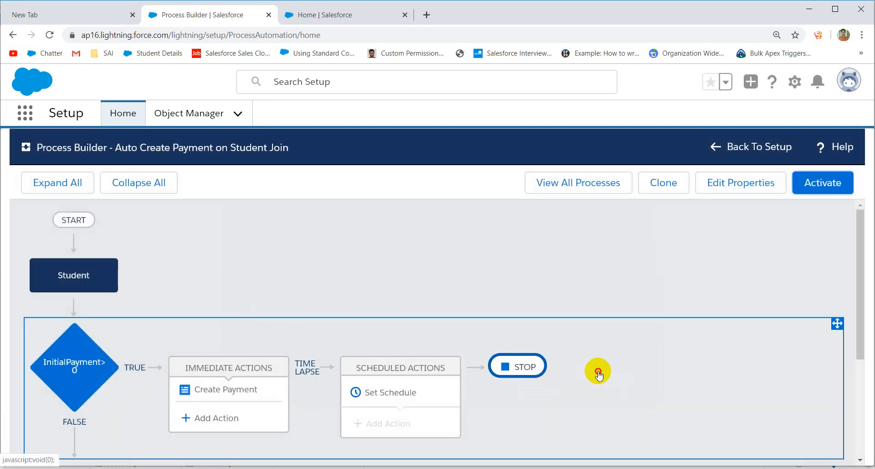
Step: Inspect the criterion's 'Evaluate the next criteria' option, then go to Setup Home
left_click(598, 371)
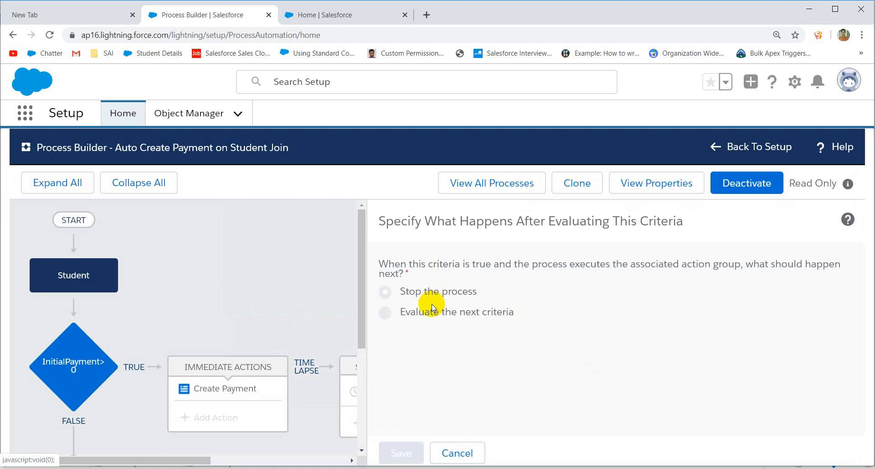
double_click(423, 314)
left_click(393, 317)
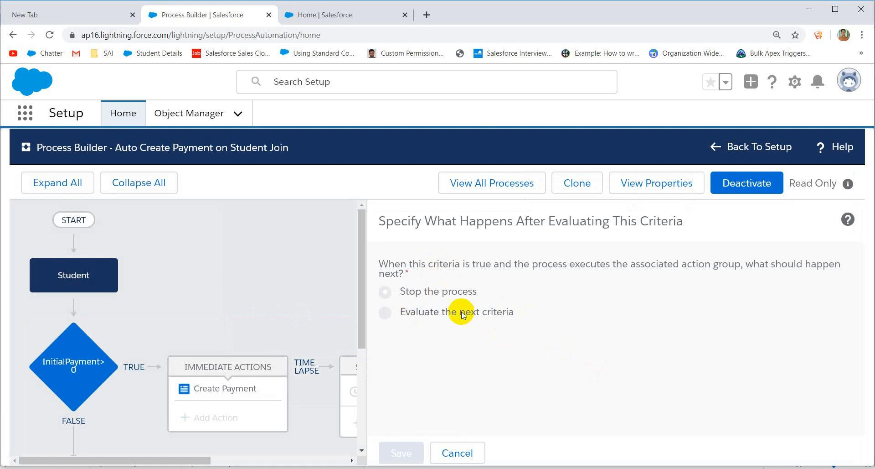
double_click(461, 313)
triple_click(462, 312)
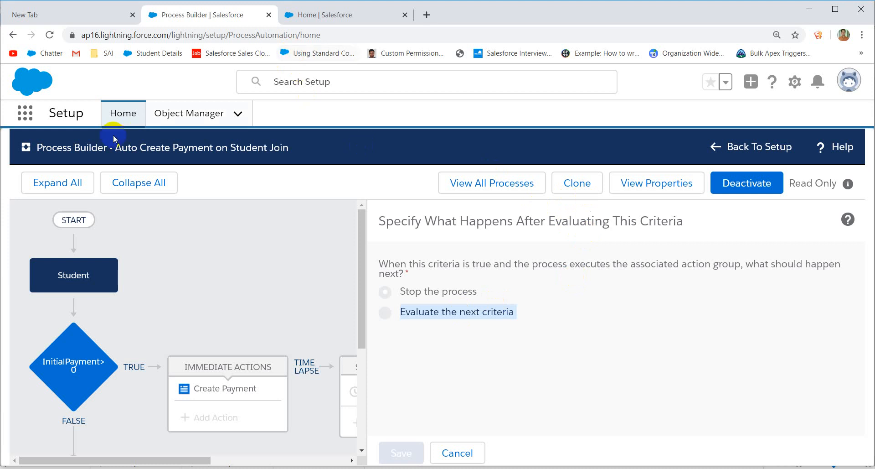
left_click(319, 15)
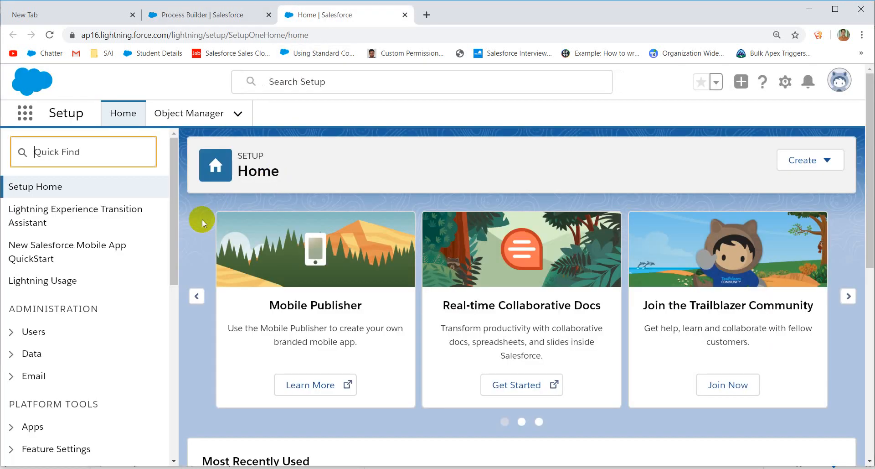
Step: In the Sales app, open the first Students record and clone it
left_click(18, 122)
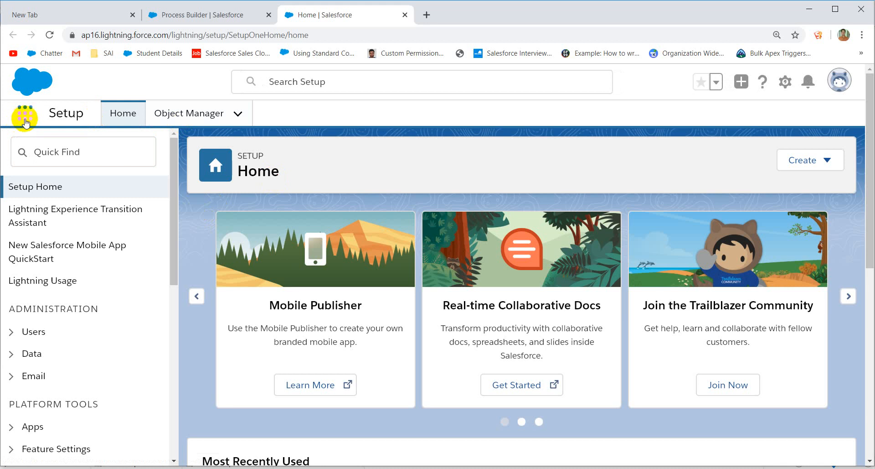
left_click(25, 121)
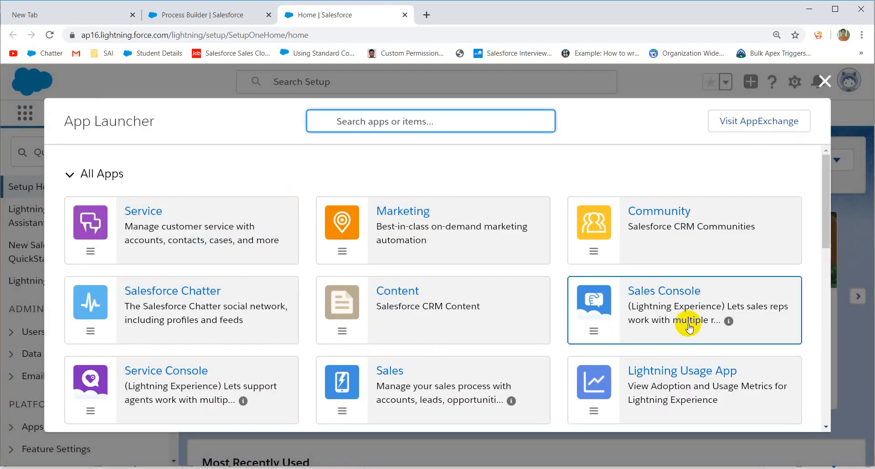
left_click(429, 400)
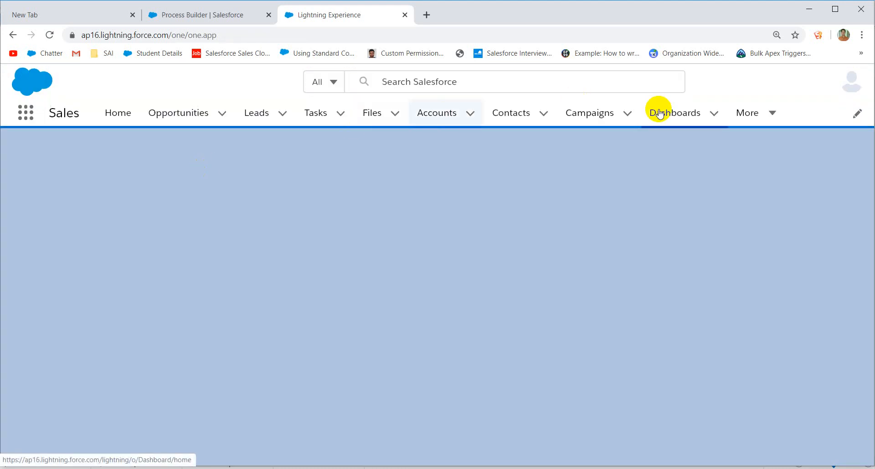
left_click(774, 115)
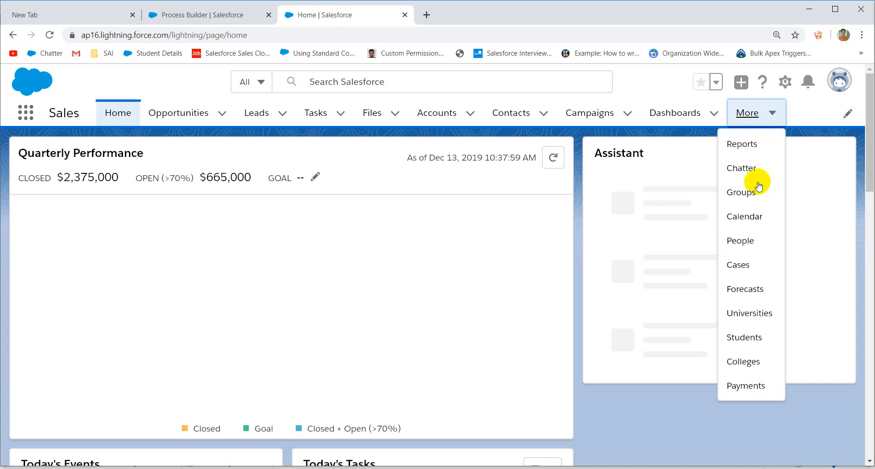
left_click(750, 337)
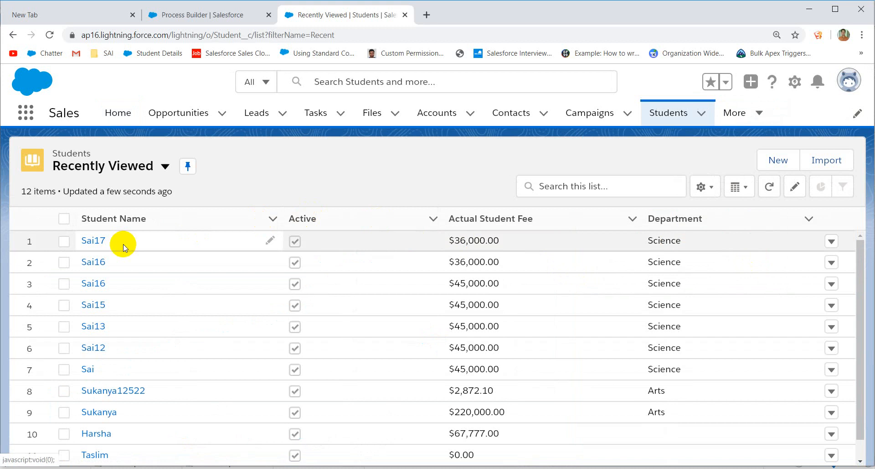
left_click(93, 241)
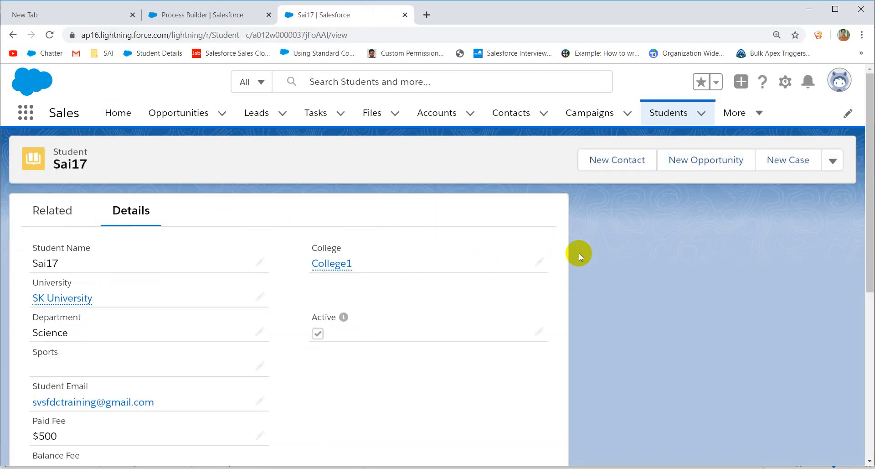
left_click(838, 163)
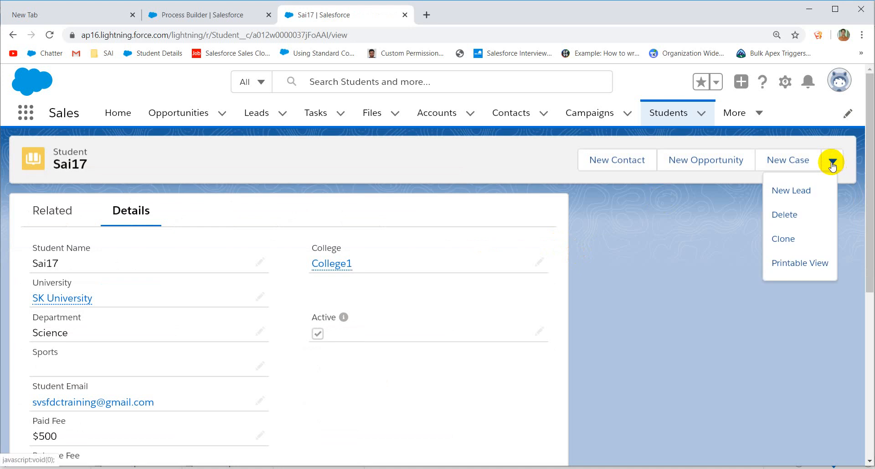
left_click(784, 239)
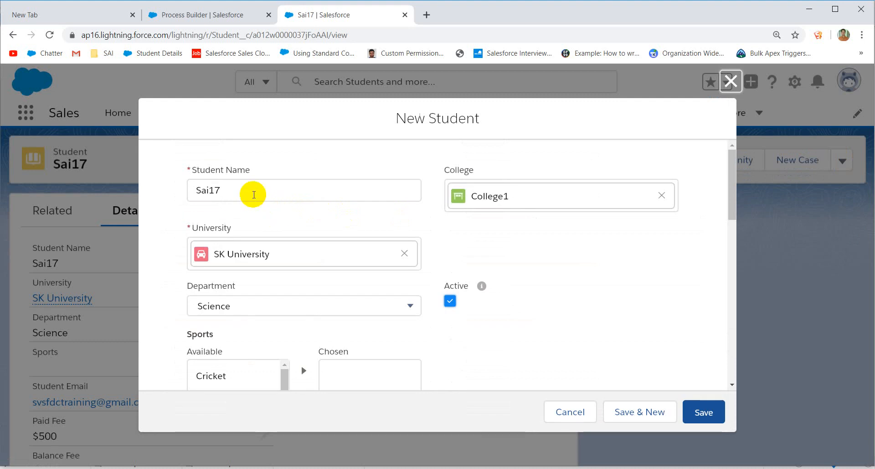
Step: Change the ending of the cloned student's name to 1
left_click(239, 195)
left_click_drag(238, 194, 209, 190)
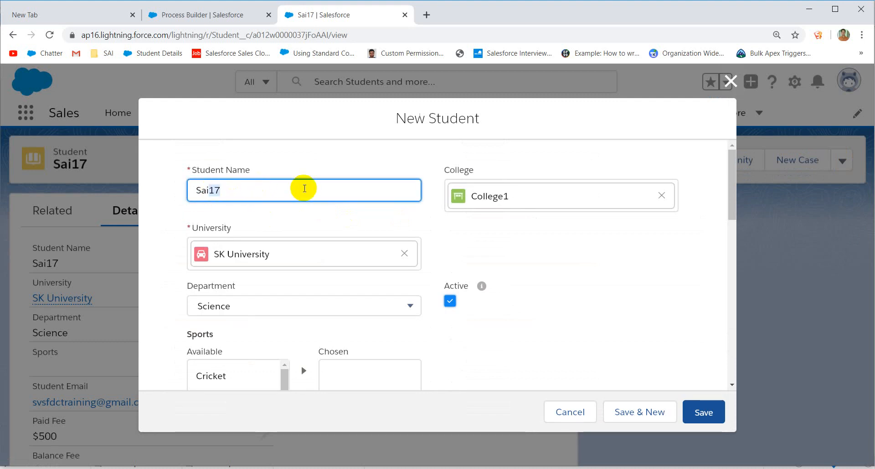
type("1")
Step: Enter an Initial Payment of 2000 and save the new student
scroll(337, 239, "down", 8)
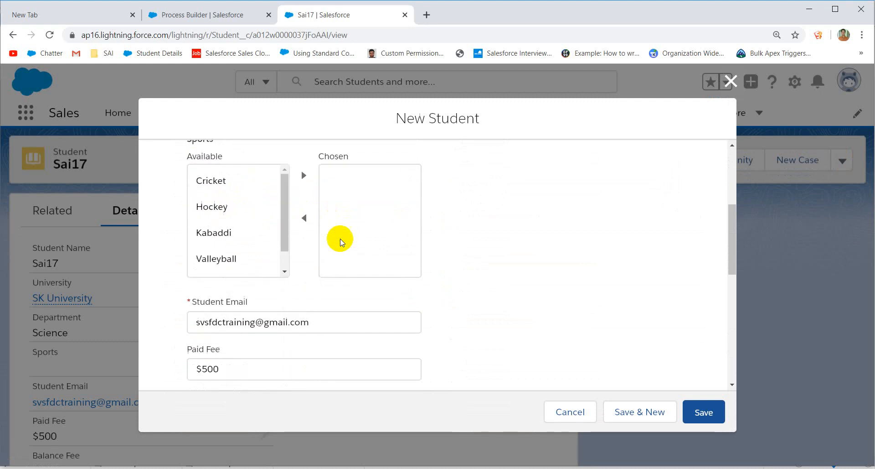
scroll(242, 253, "down", 4)
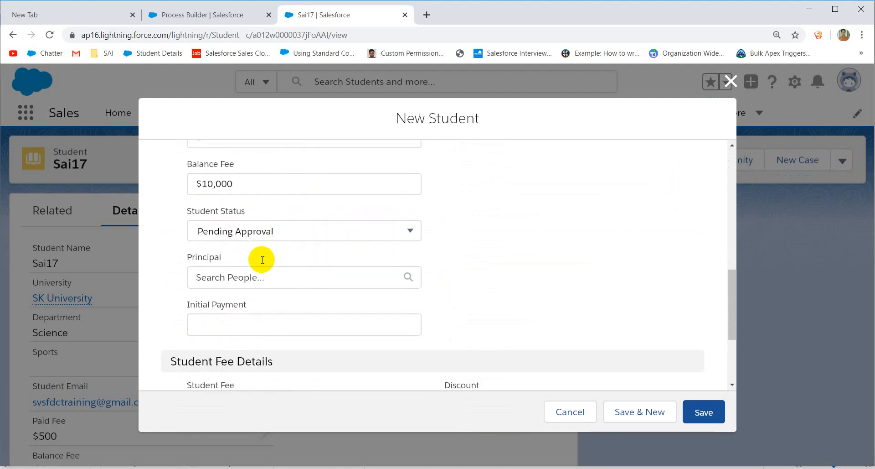
left_click(216, 224)
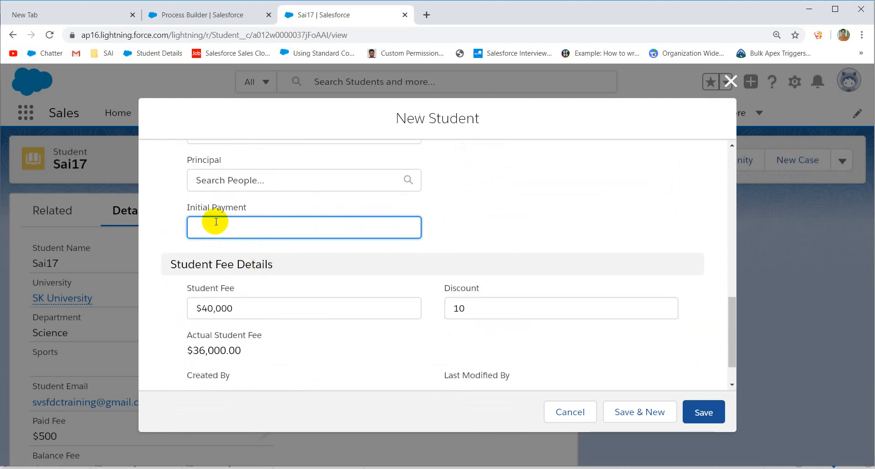
type("2000")
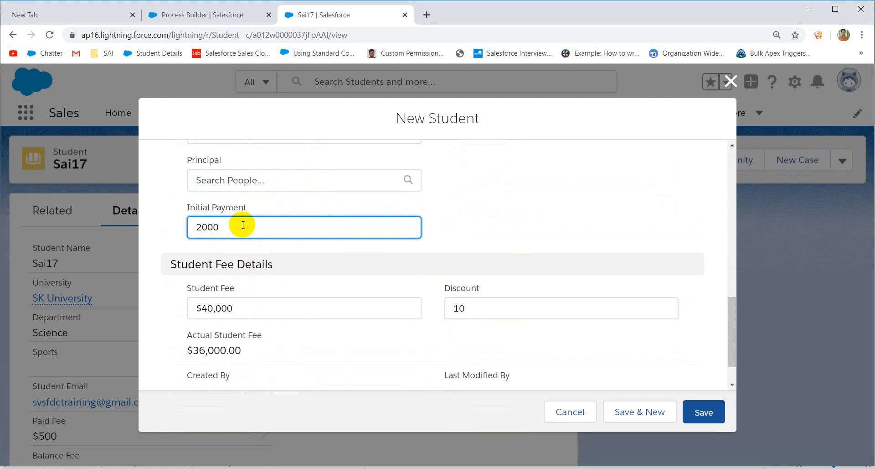
left_click(518, 232)
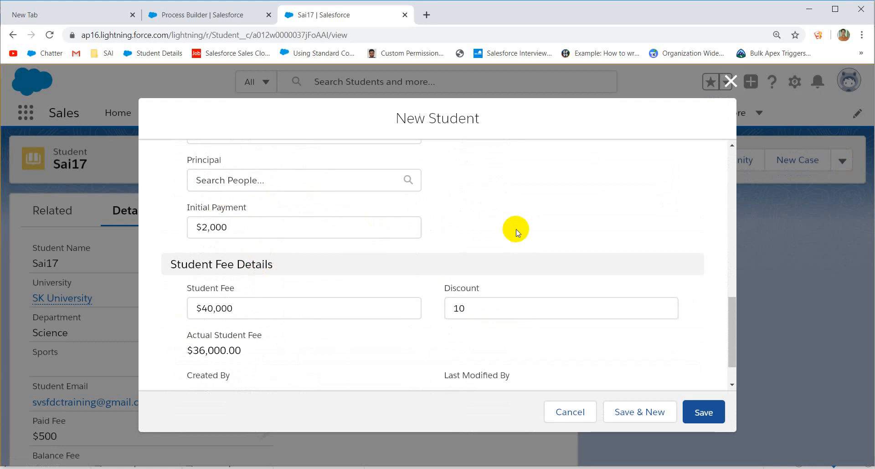
scroll(516, 230, "down", 1)
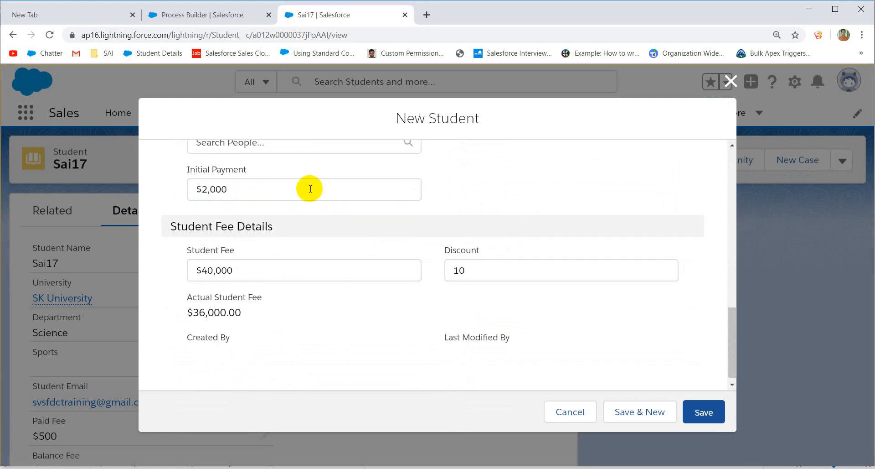
left_click_drag(275, 191, 169, 190)
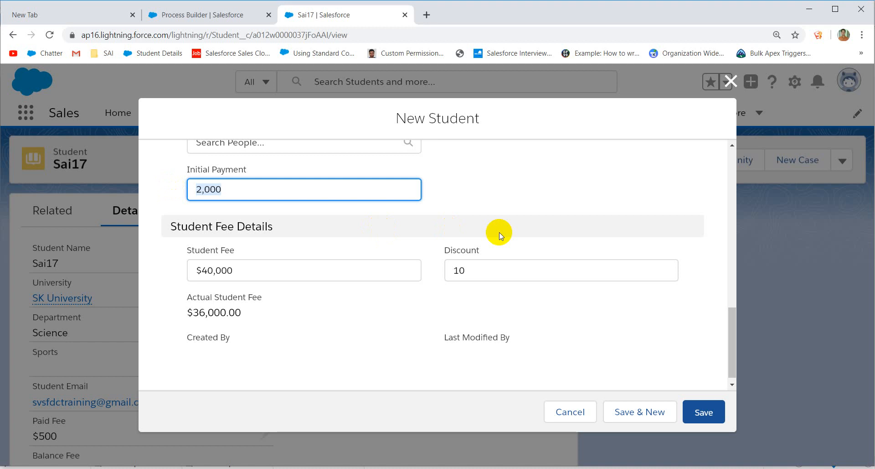
scroll(500, 231, "up", 3)
left_click(538, 288)
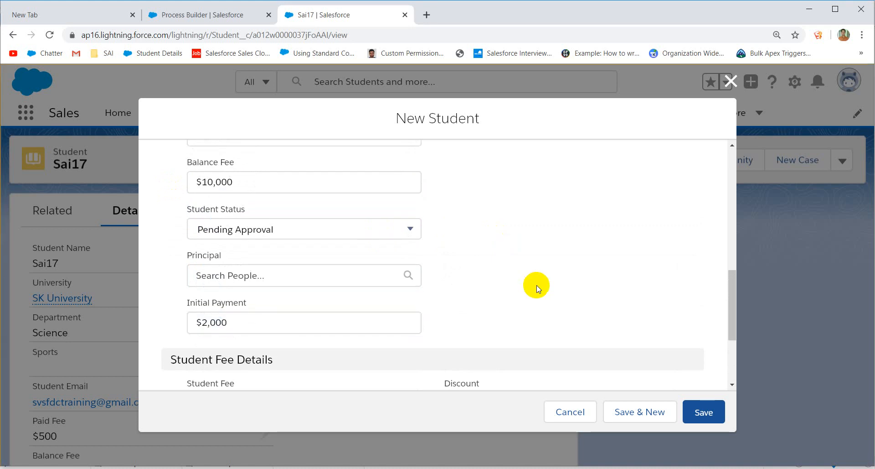
scroll(534, 286, "down", 3)
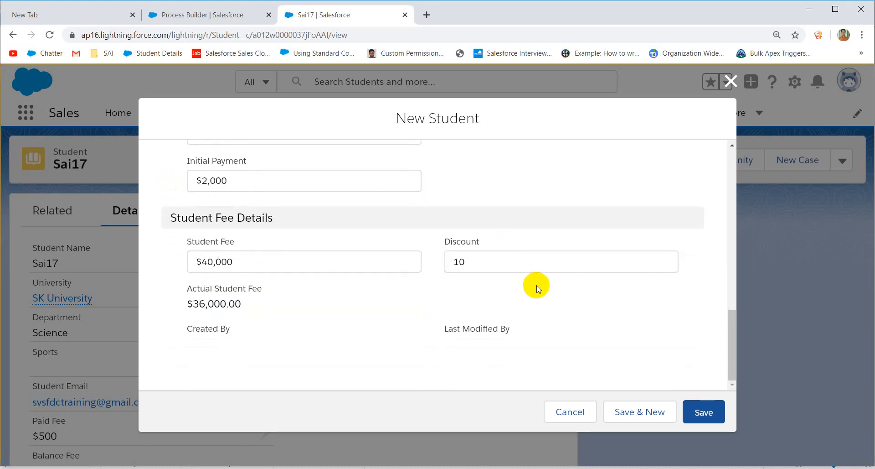
left_click(704, 413)
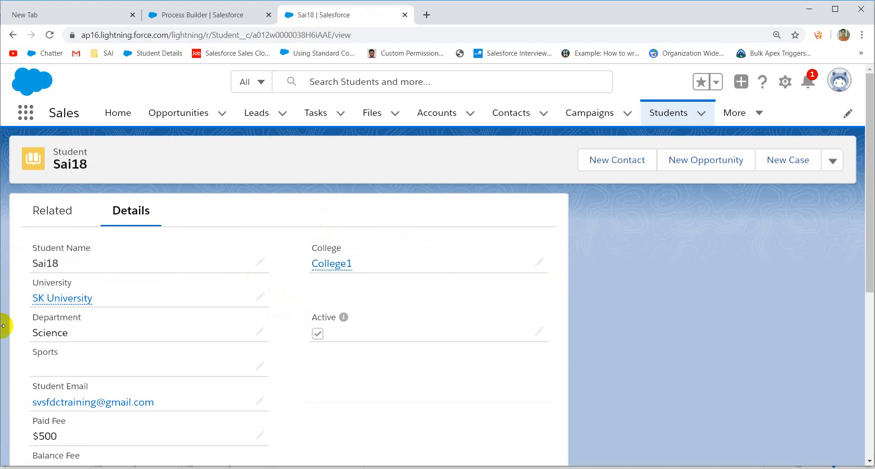
Step: From the Sai18 student's Related Payments list, open the Intial Payment record
left_click(68, 200)
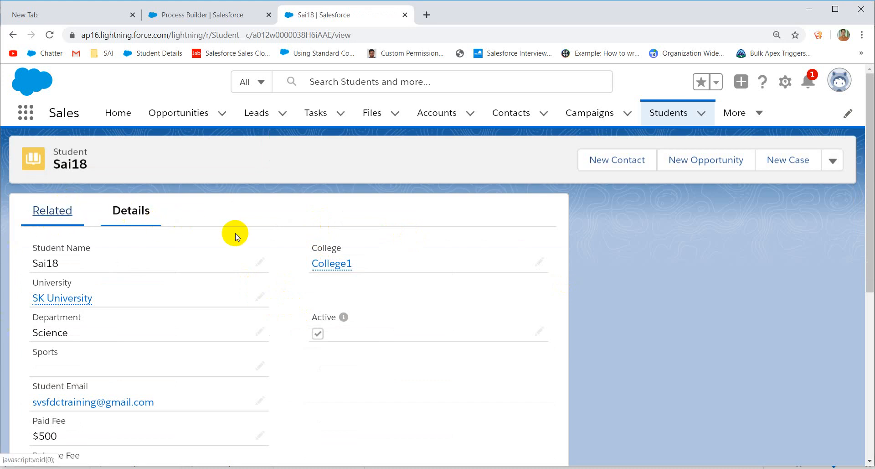
left_click(56, 219)
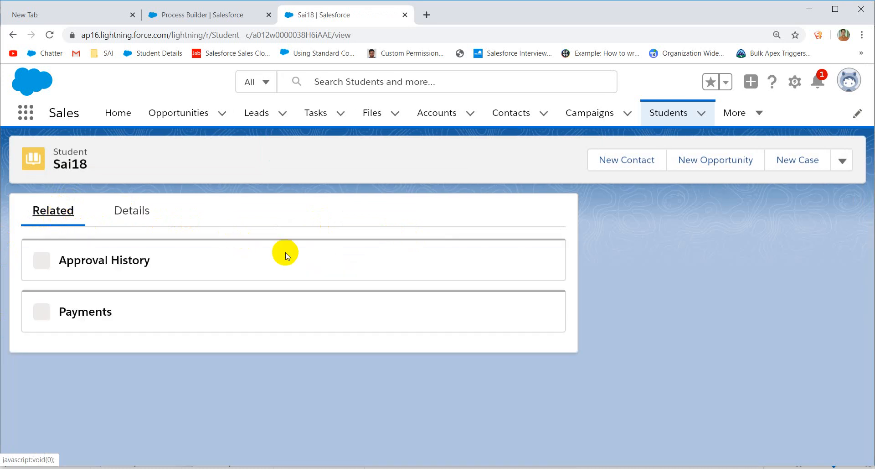
scroll(302, 263, "down", 2)
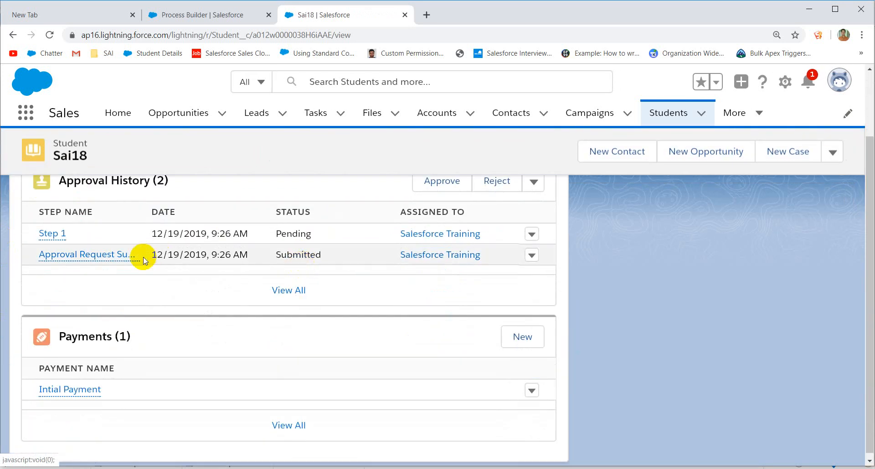
mouse_move(75, 393)
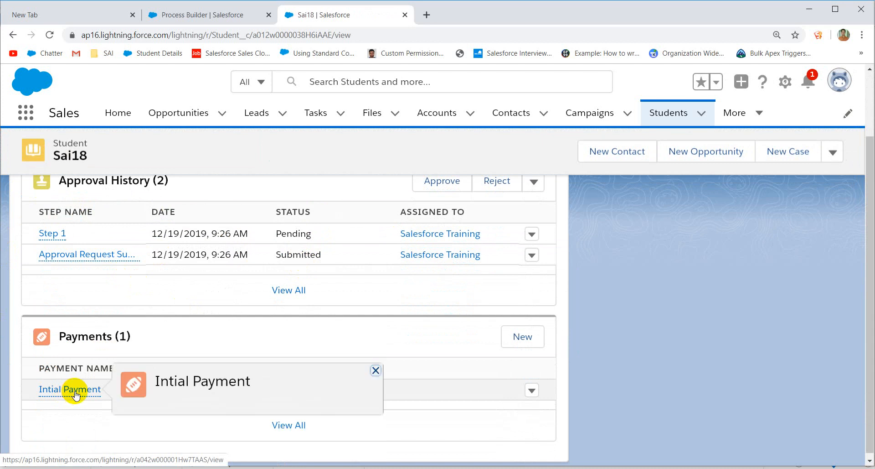
left_click(75, 391)
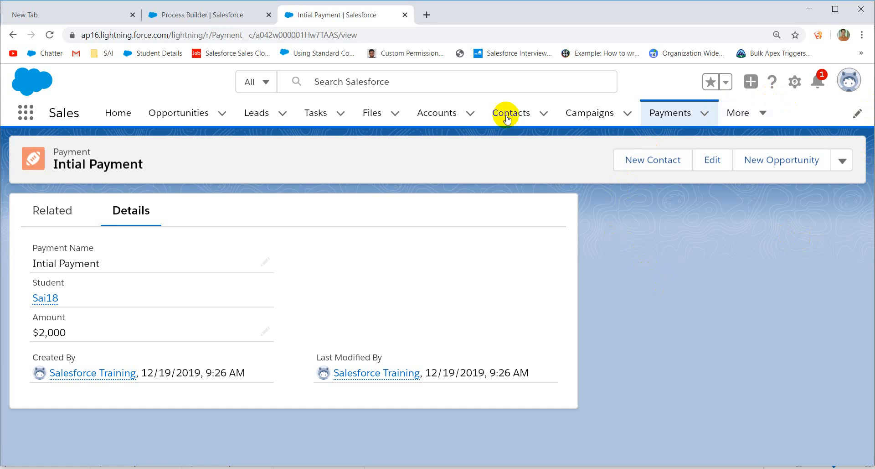
Step: Clone the process and save the copy as a new version
left_click(192, 12)
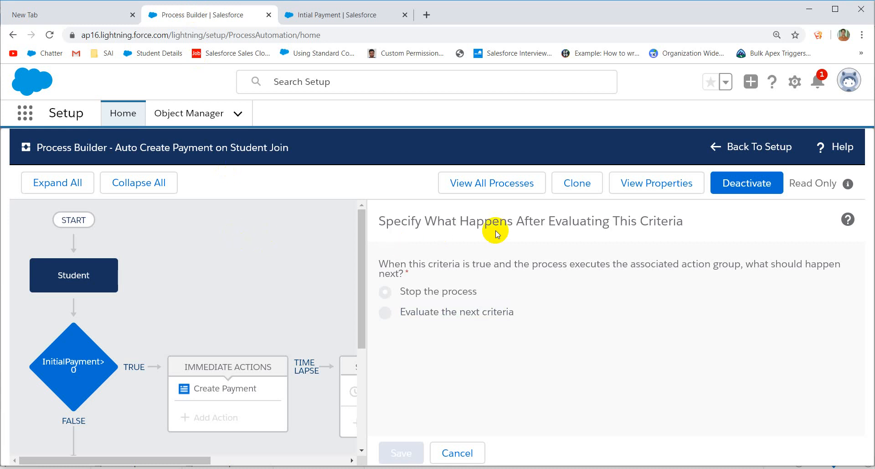
left_click(570, 184)
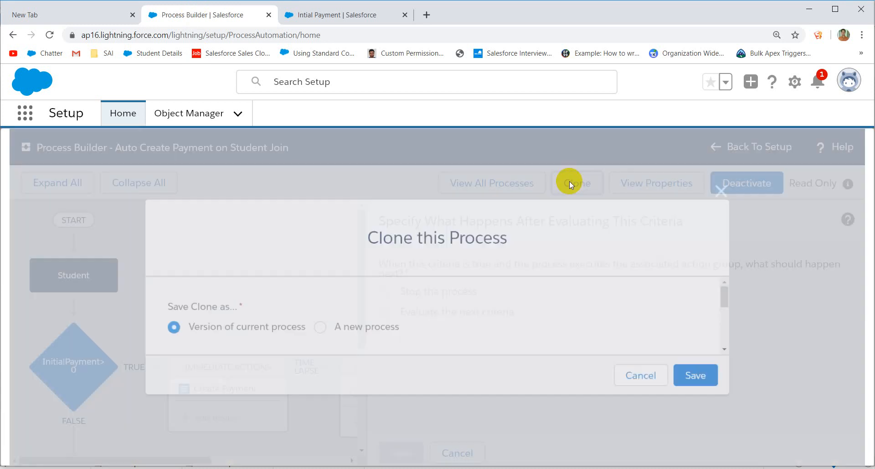
left_click(703, 378)
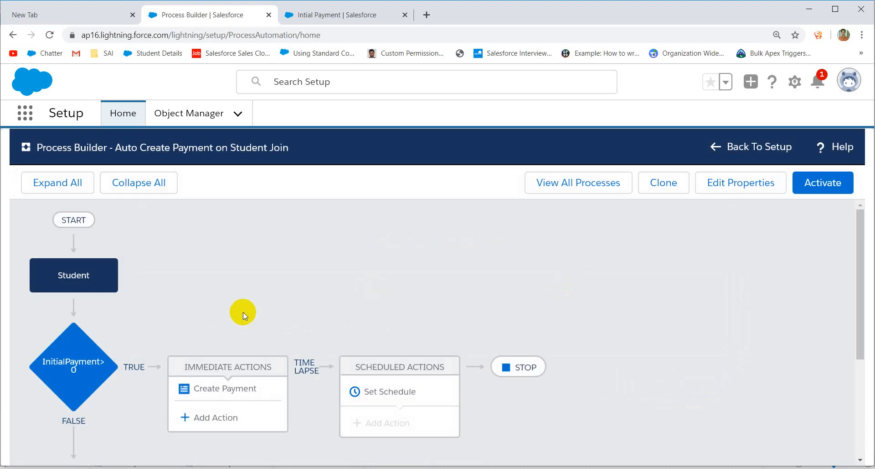
Step: Make the process start when a Student record is created or edited
left_click(69, 358)
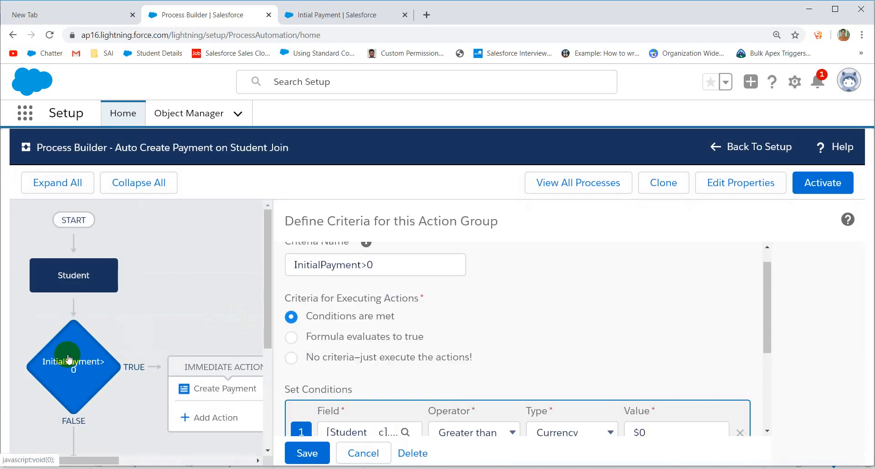
scroll(449, 328, "down", 3)
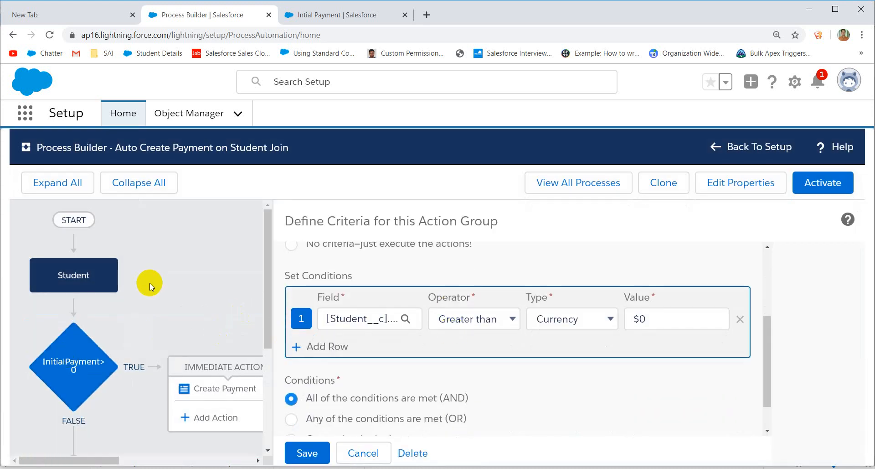
left_click(75, 275)
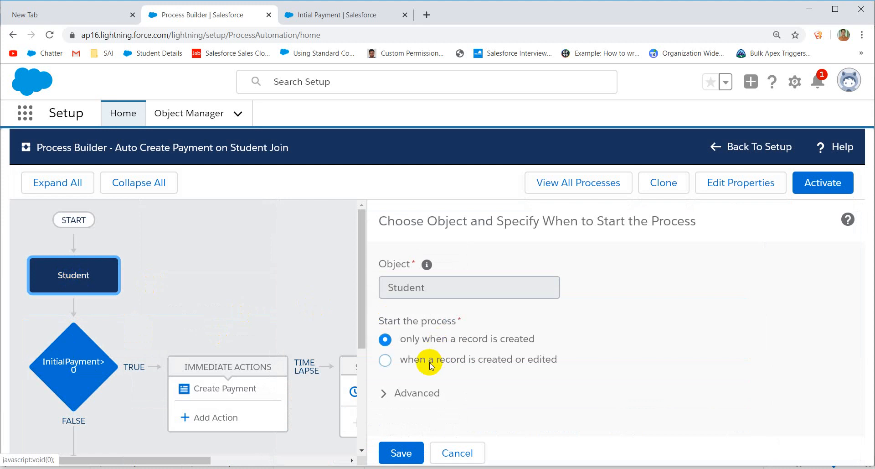
left_click(430, 365)
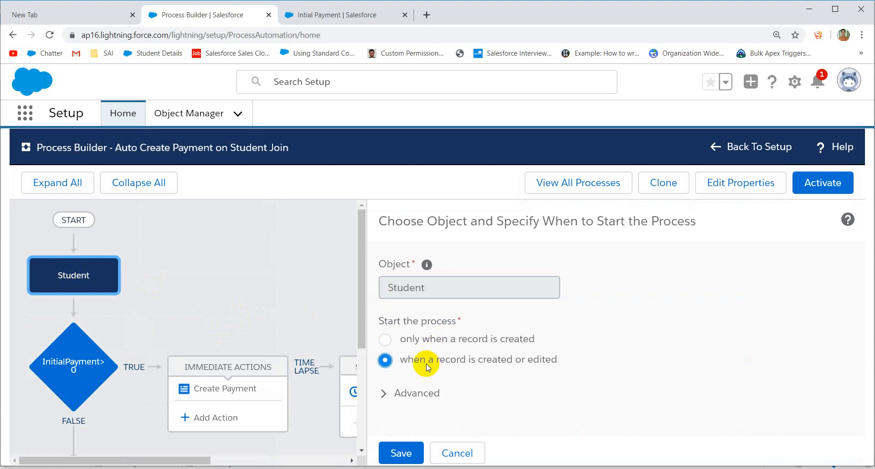
left_click(404, 453)
Step: Switch the InitialPayment>0 criterion to 'Formula evaluates to true'
left_click(55, 365)
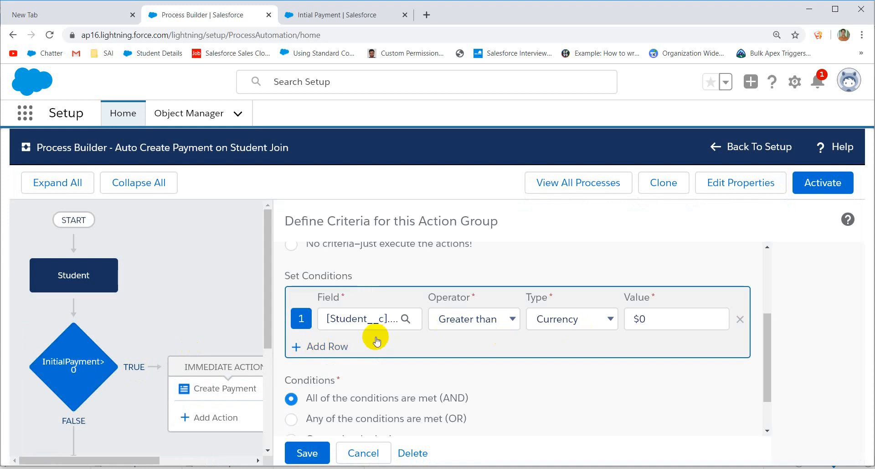
left_click(333, 348)
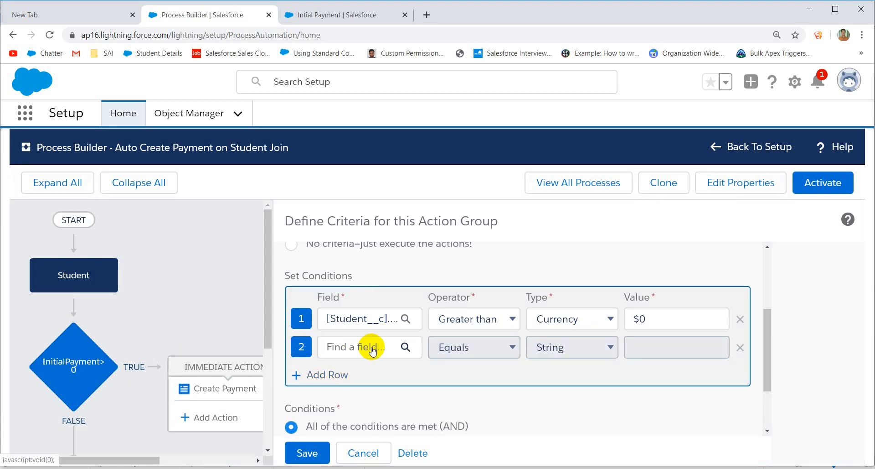
left_click(383, 348)
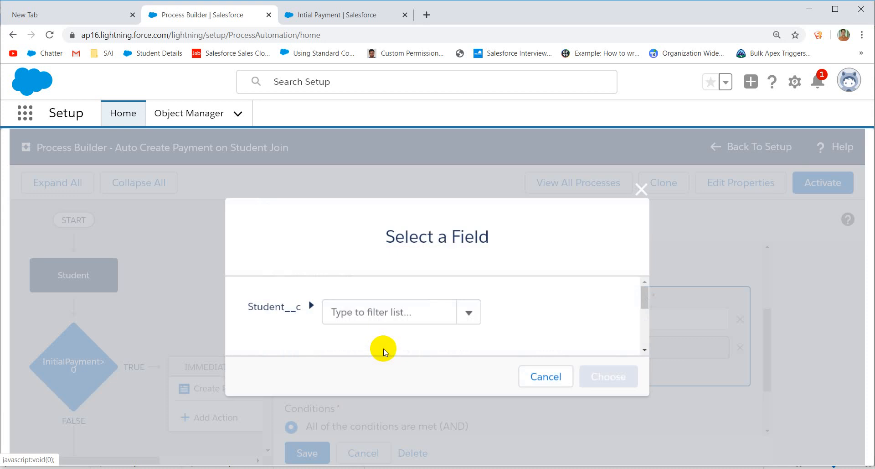
left_click(538, 376)
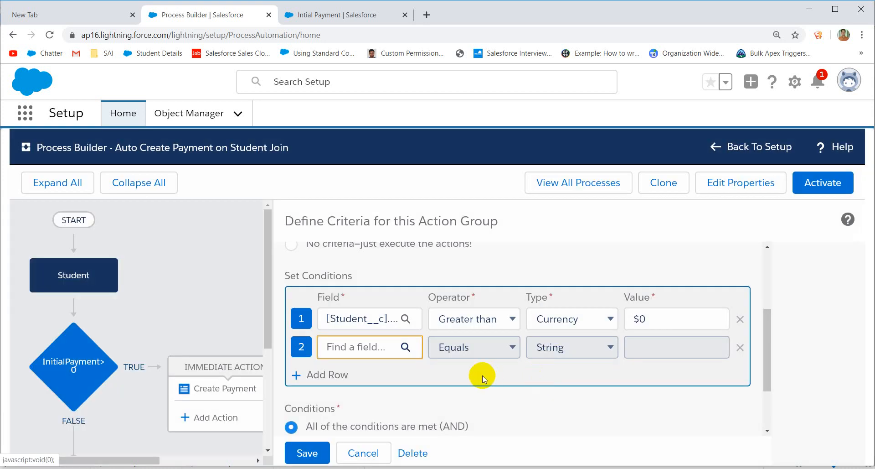
scroll(482, 376, "up", 3)
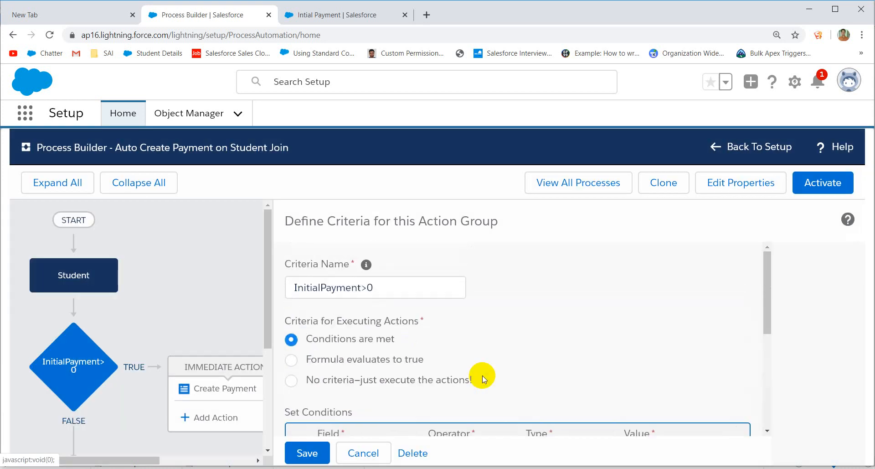
scroll(482, 376, "down", 2)
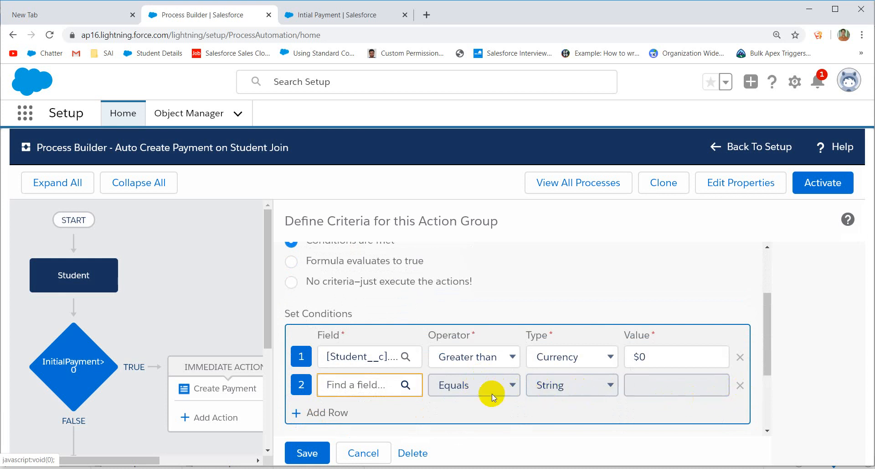
left_click(386, 390)
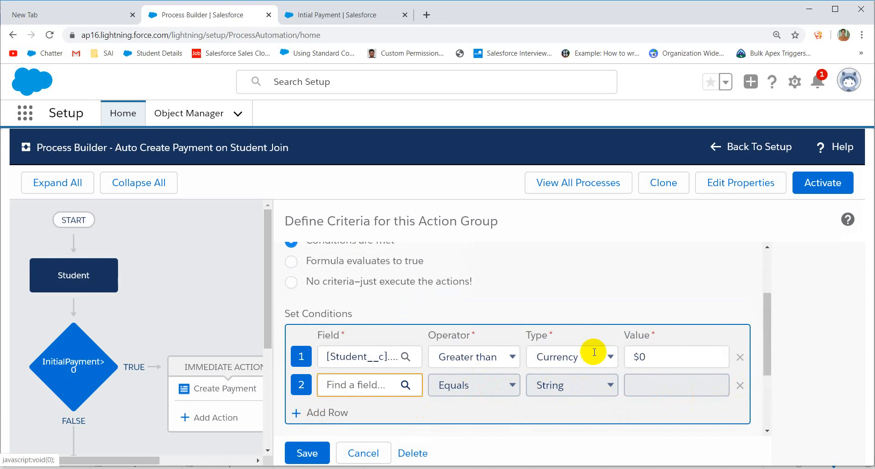
left_click(739, 388)
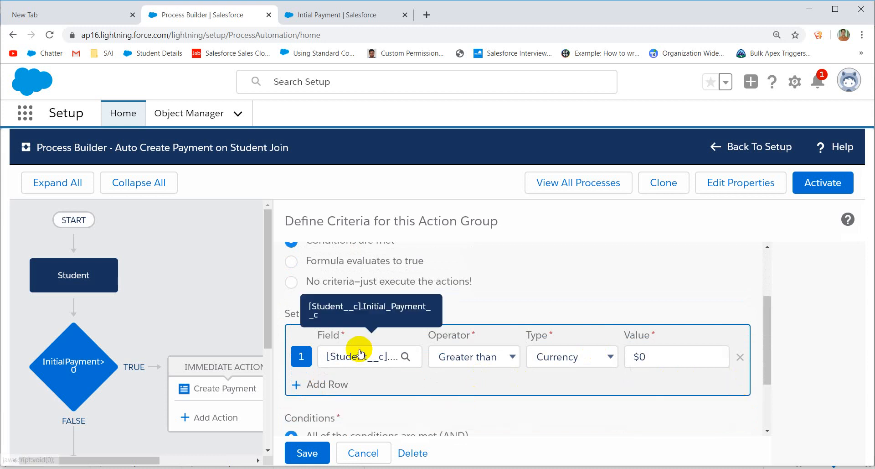
left_click(349, 262)
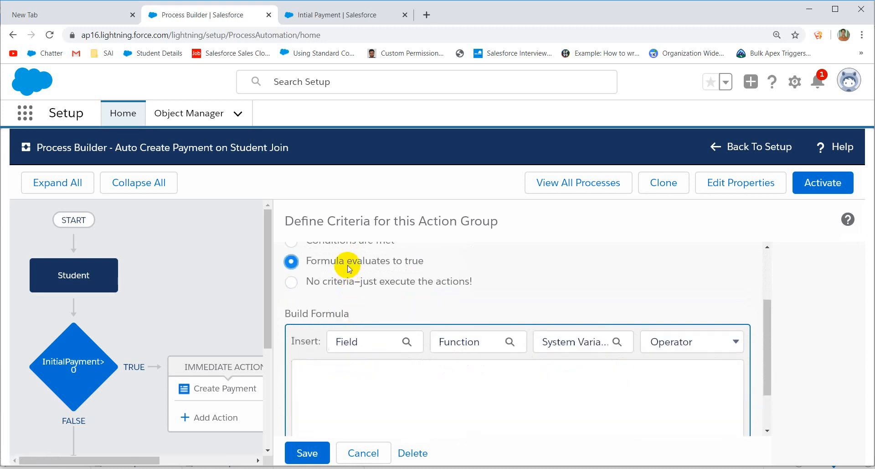
Step: Write the criterion formula AND(ISNEW(),[Student__c].Initial_Payment__c >0), inserting the Student Initial Payment field, and save it
scroll(373, 358, "down", 2)
left_click(340, 321)
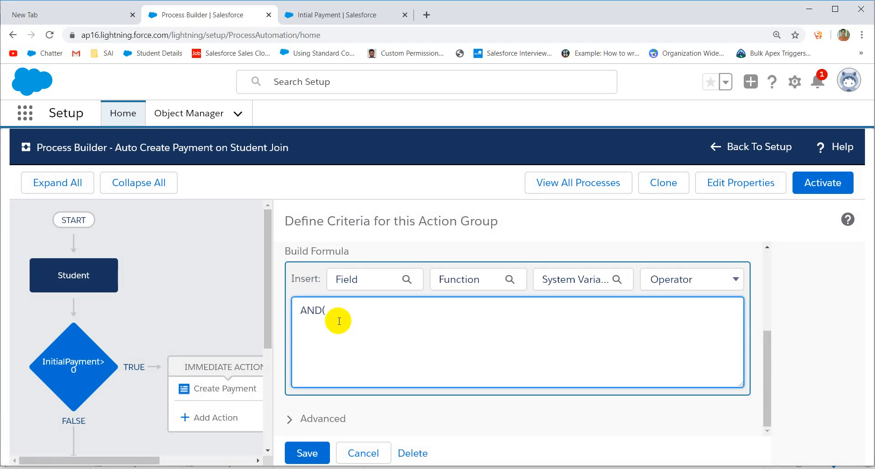
type("AND(ISNEW(),")
left_click(377, 283)
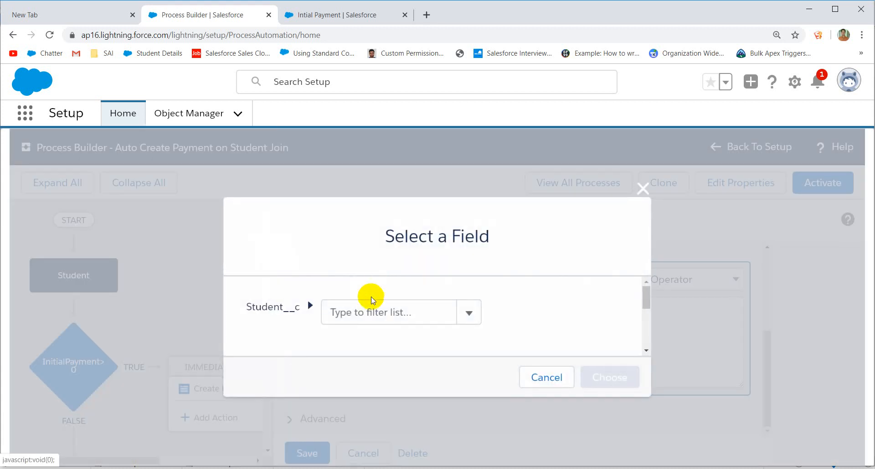
left_click(361, 308)
type("ini")
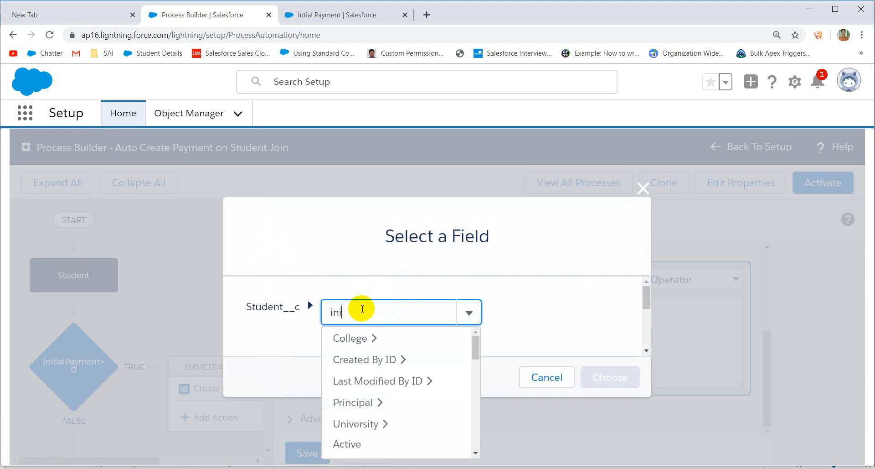
type("t")
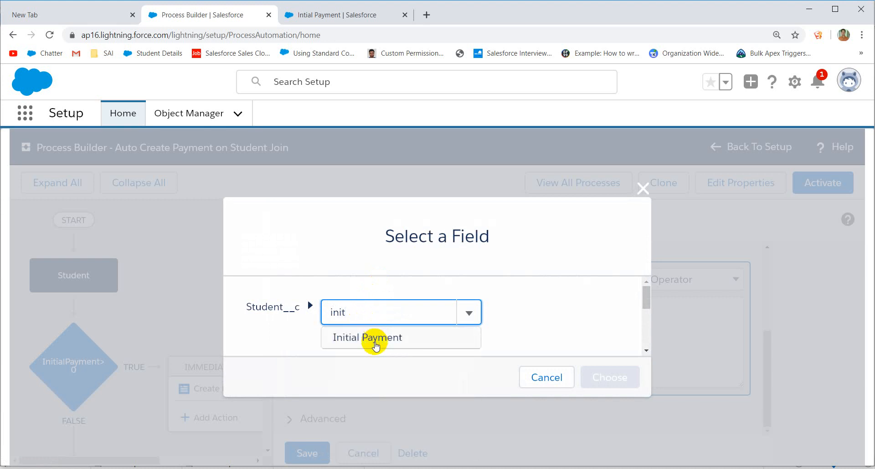
left_click(372, 338)
left_click(621, 376)
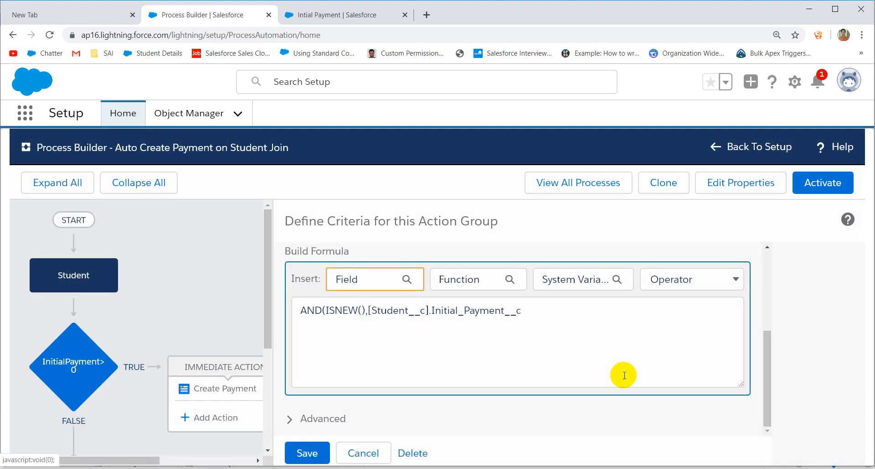
left_click(569, 318)
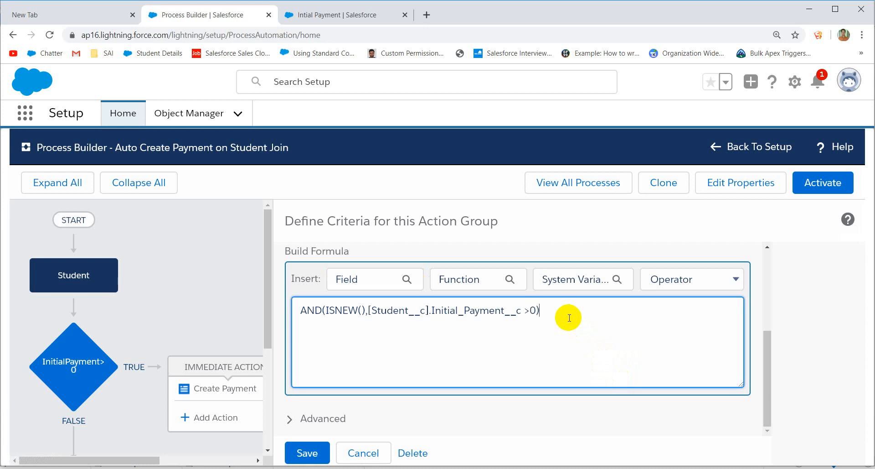
left_click(307, 452)
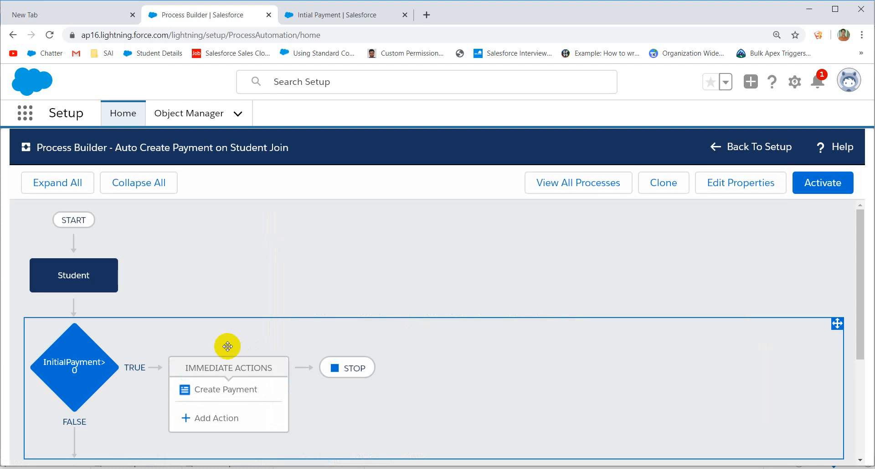
Step: Add a new criterion with the condition Initial Payment Is changed equals Boolean True
scroll(168, 328, "down", 3)
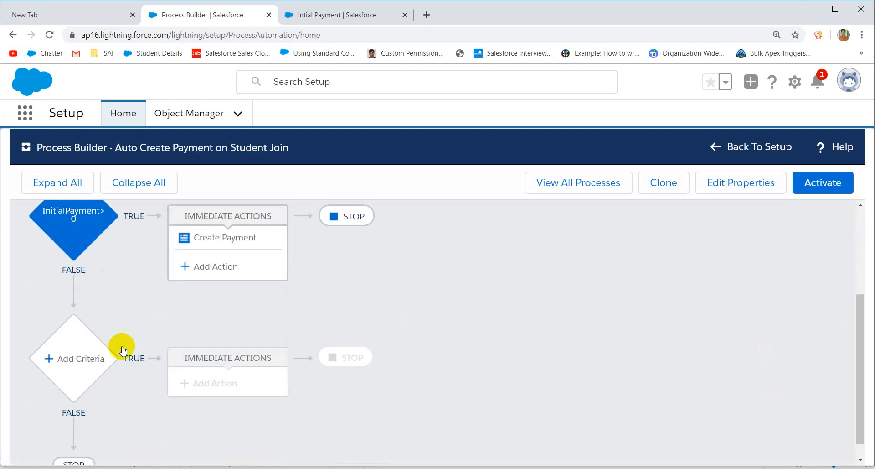
left_click(89, 362)
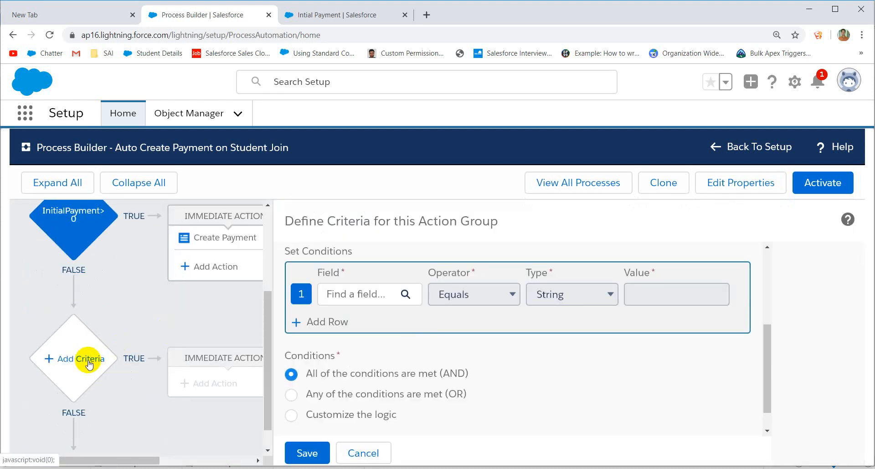
left_click(378, 294)
left_click(350, 313)
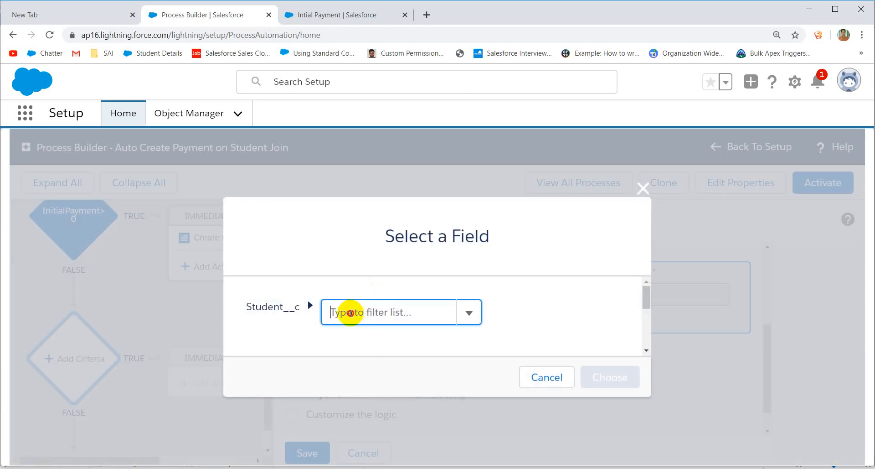
type("ini")
left_click(355, 336)
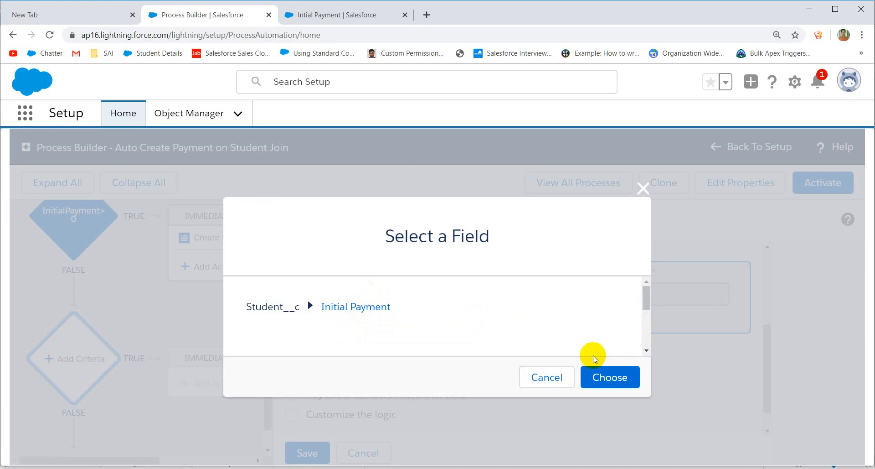
left_click(600, 375)
left_click(496, 298)
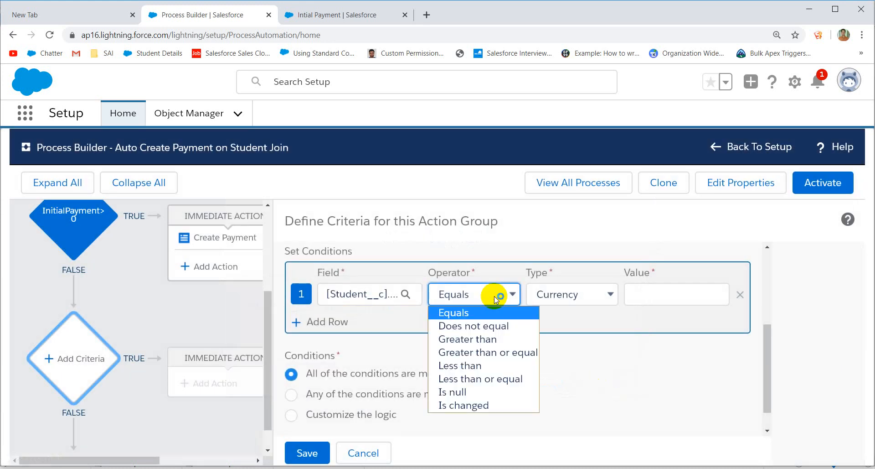
left_click(469, 405)
left_click(685, 295)
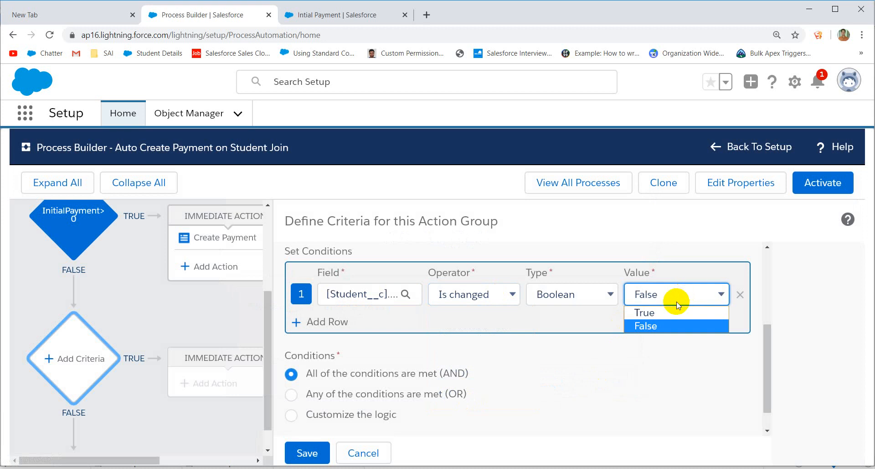
left_click(662, 312)
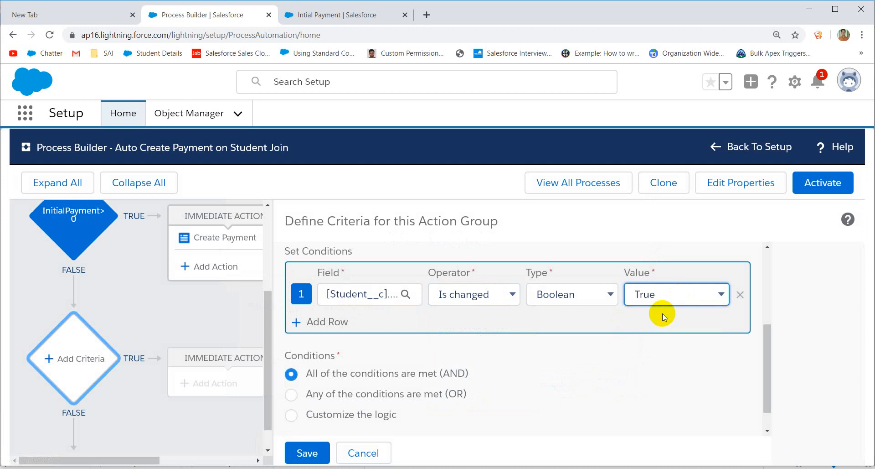
Step: Add a second Initial Payment 'Does not equal' condition row, then remove it
left_click(320, 321)
left_click(361, 321)
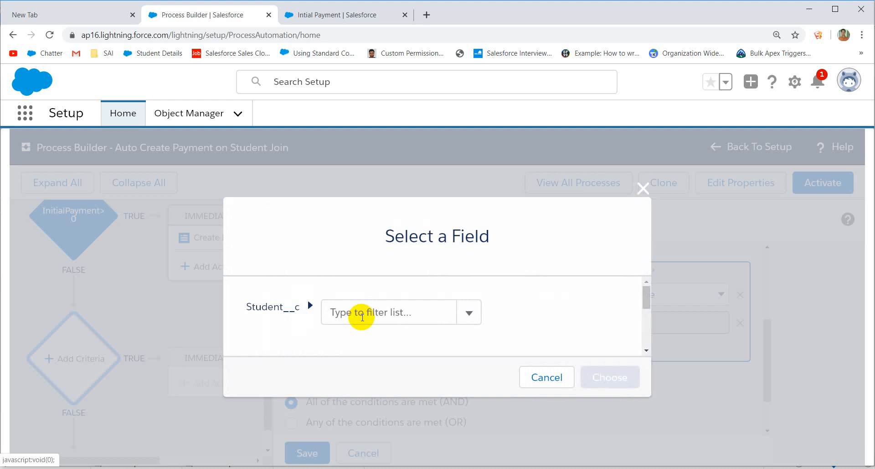
left_click(390, 313)
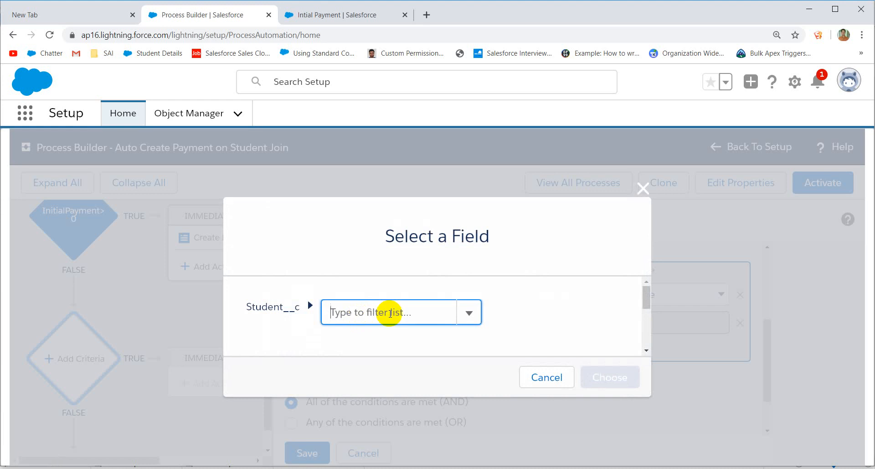
type("ini")
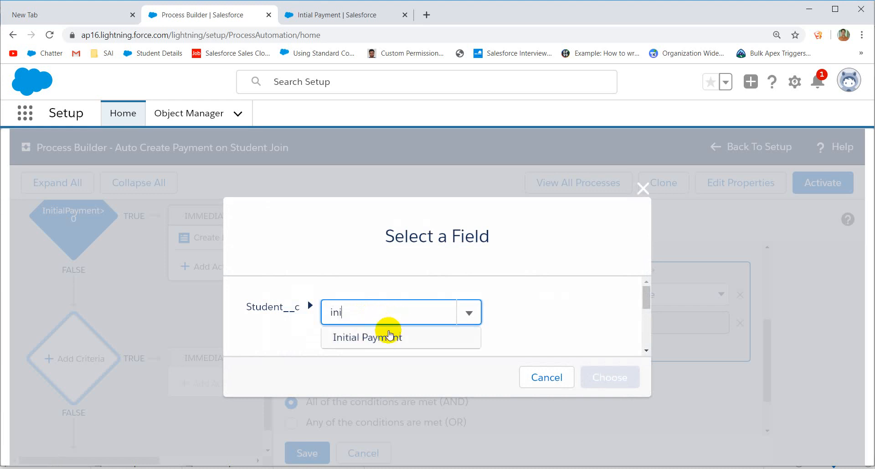
left_click(389, 335)
left_click(594, 374)
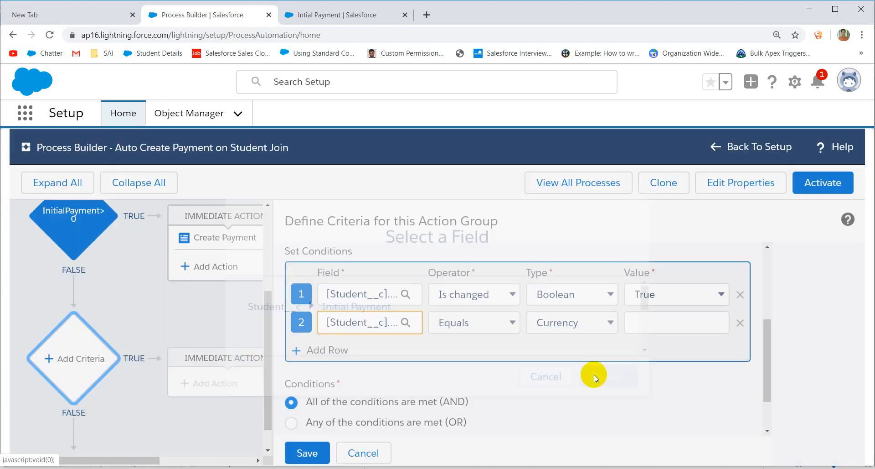
left_click(480, 325)
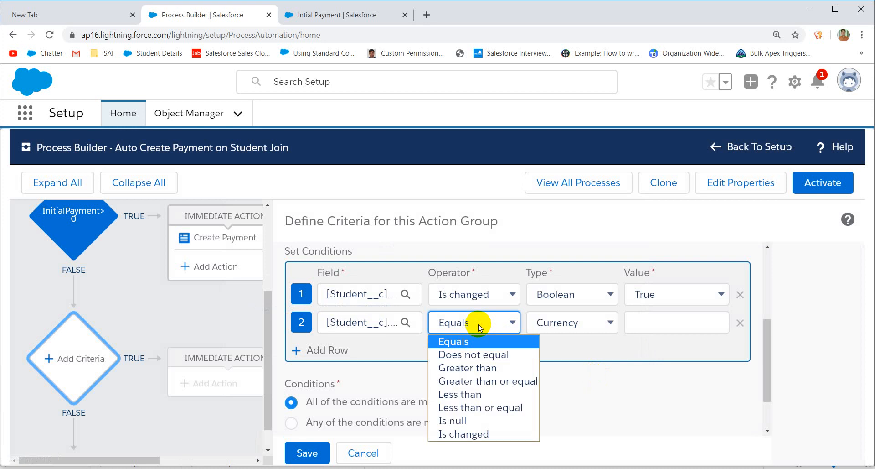
left_click(481, 354)
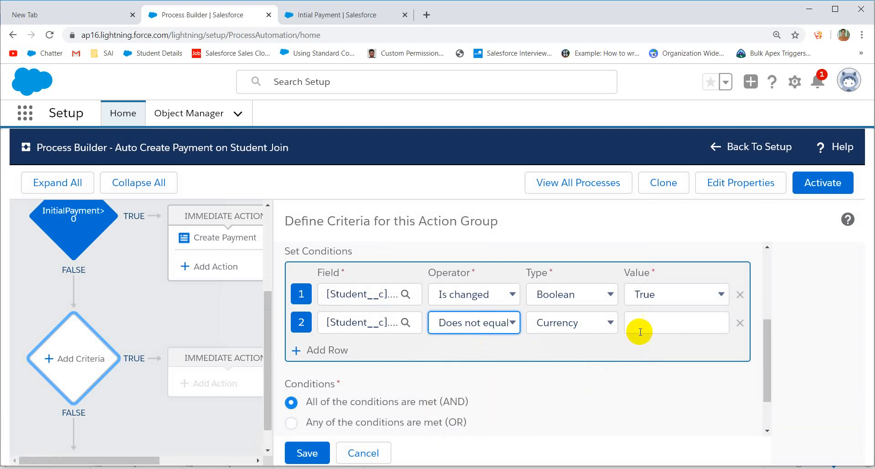
left_click(654, 327)
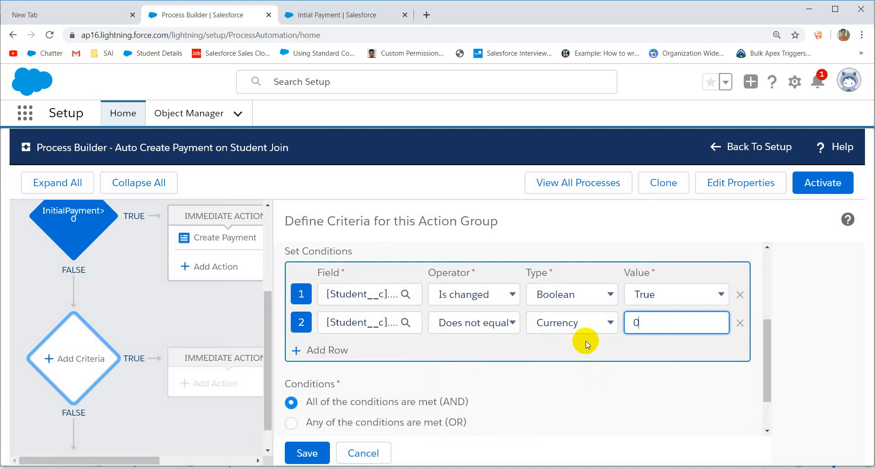
left_click(740, 323)
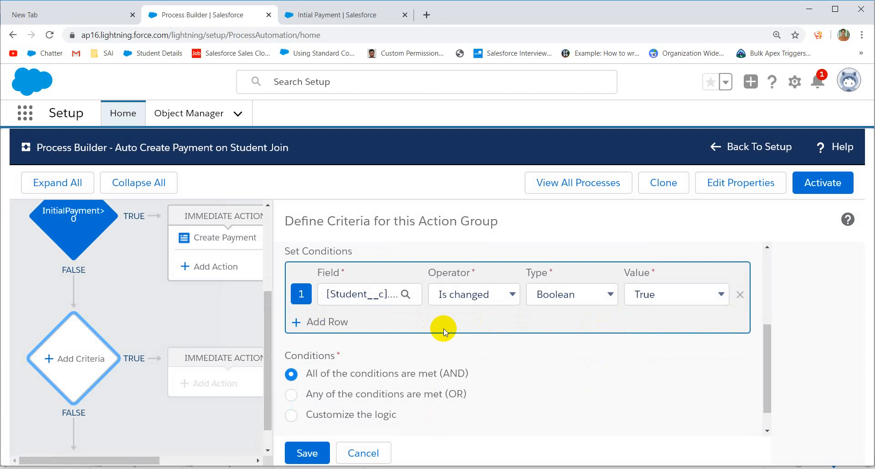
Step: Name the criterion 'InitialPayment Changes' and save it
scroll(410, 347, "down", 1)
left_click(313, 441)
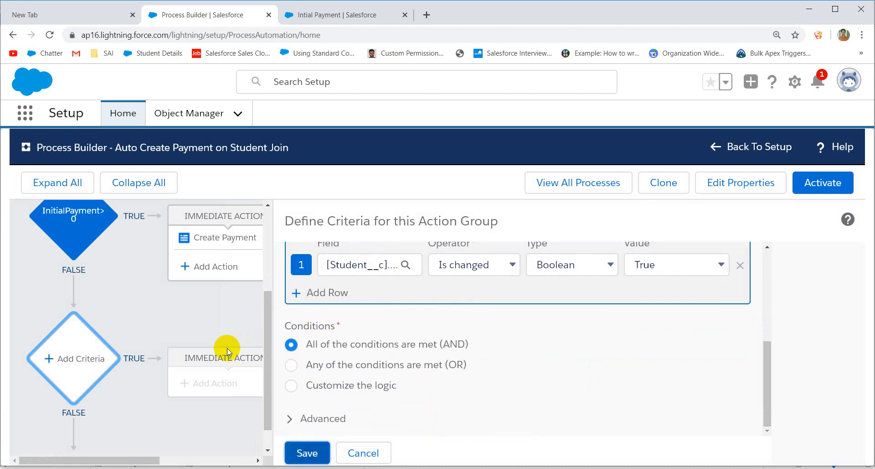
scroll(227, 348, "up", 3)
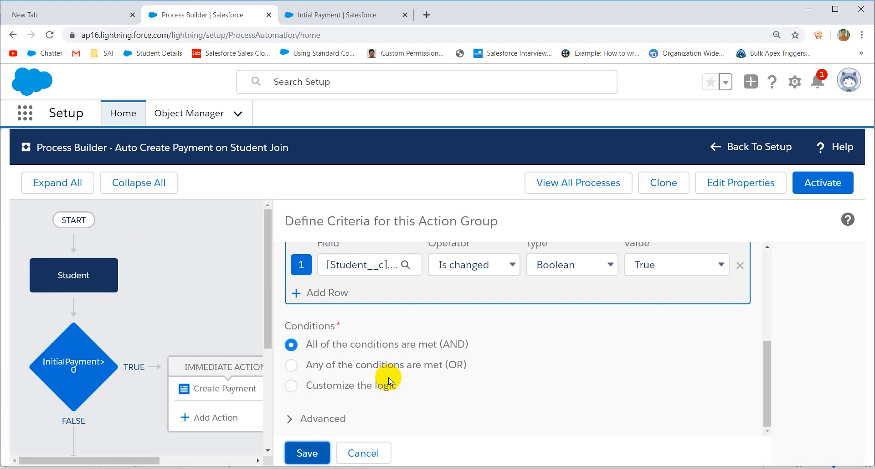
scroll(388, 377, "up", 6)
left_click(347, 287)
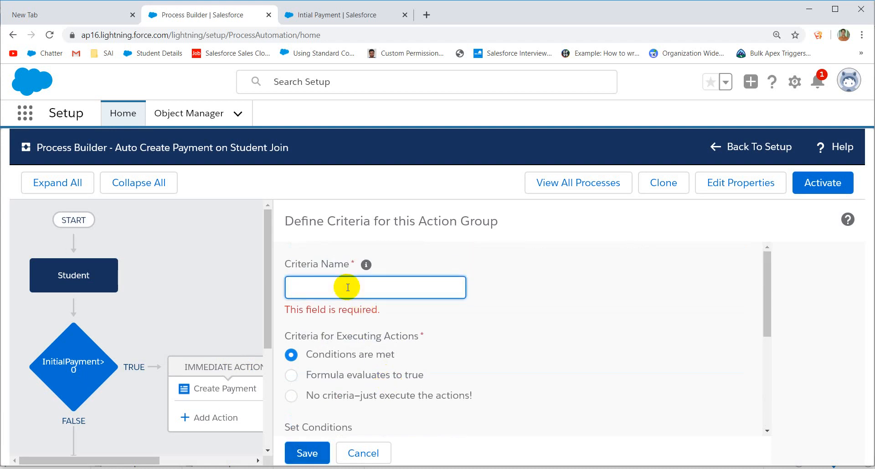
type("InitialPayment Changes")
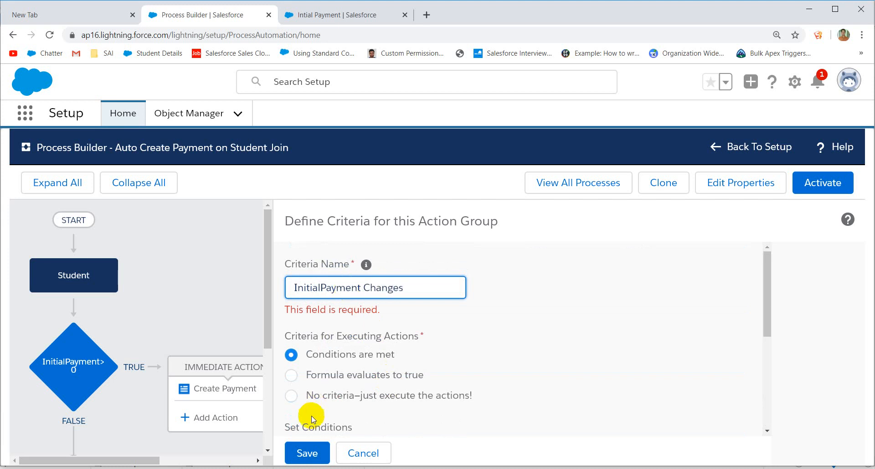
left_click(307, 452)
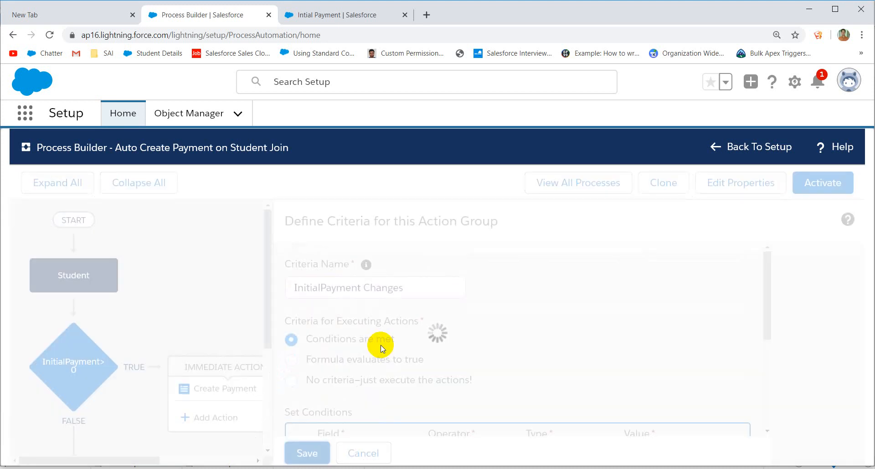
scroll(381, 345, "down", 4)
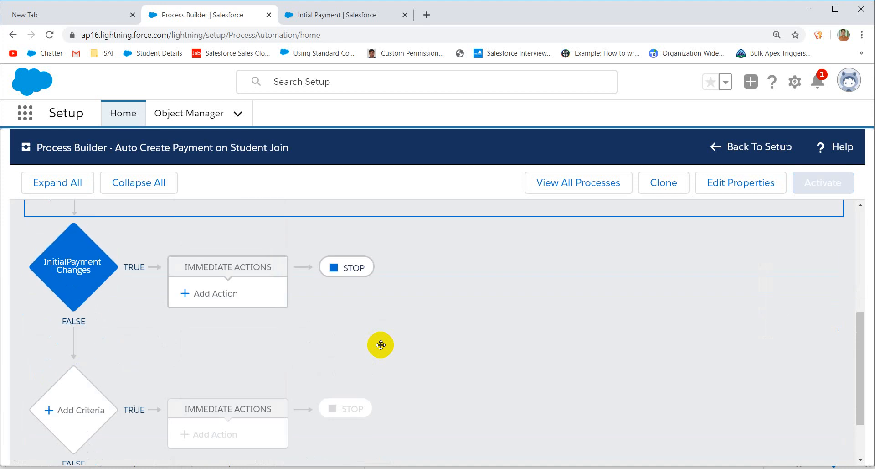
Step: Add an Update Records action under InitialPayment Changes and bring up the record-to-update choices
left_click(220, 296)
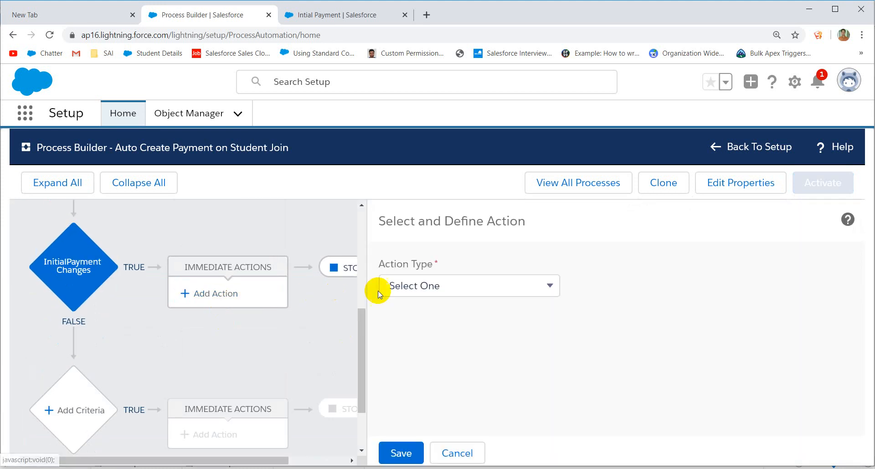
left_click(453, 285)
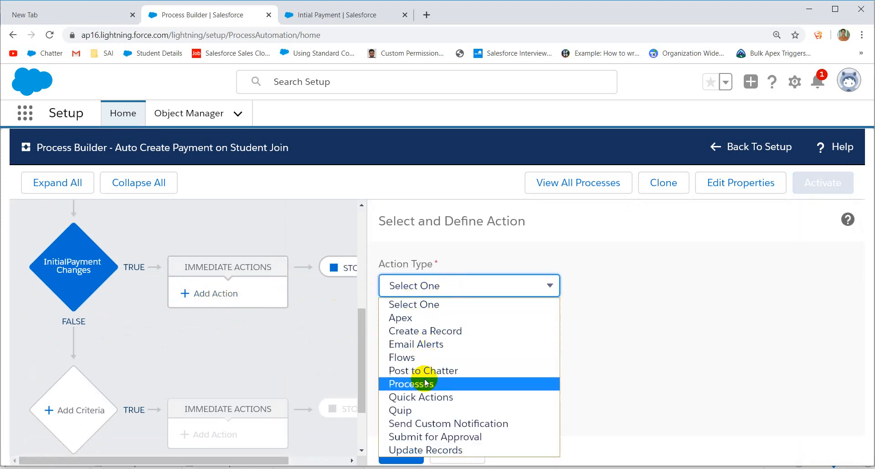
left_click(425, 450)
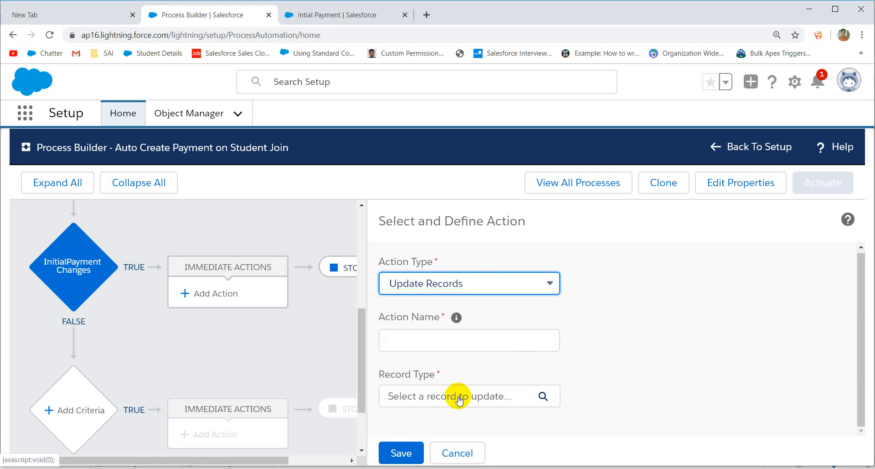
left_click(458, 395)
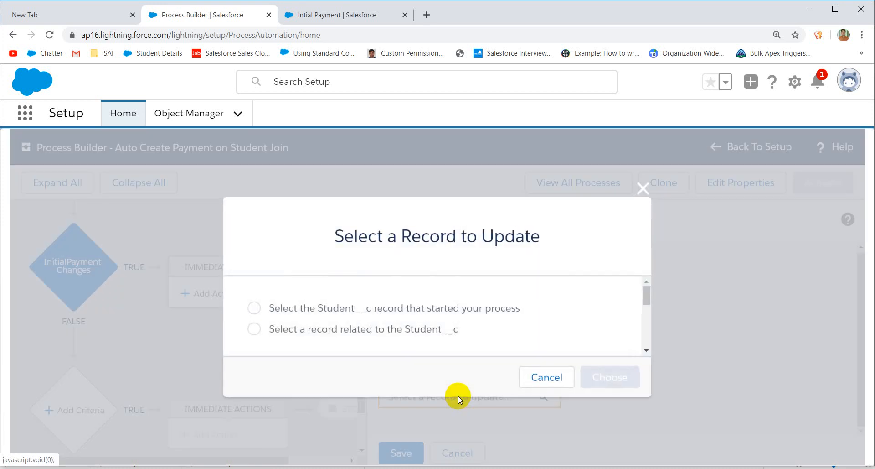
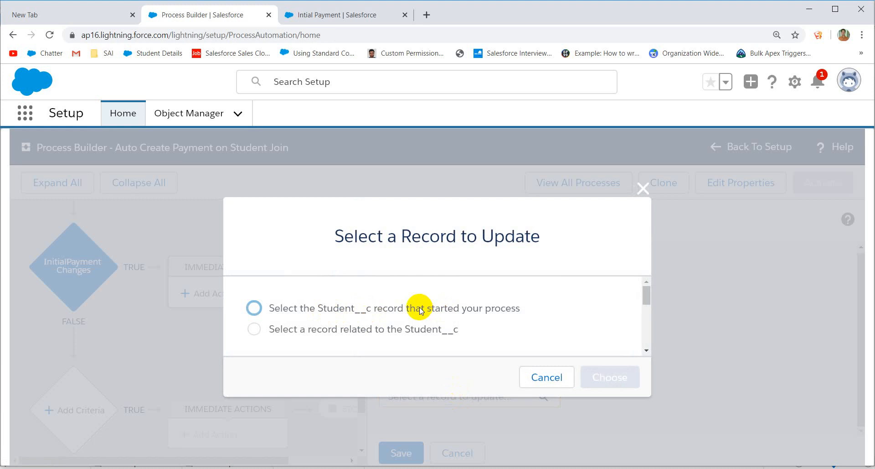
Step: Point the update action at the student's related Payments__r records
left_click(365, 330)
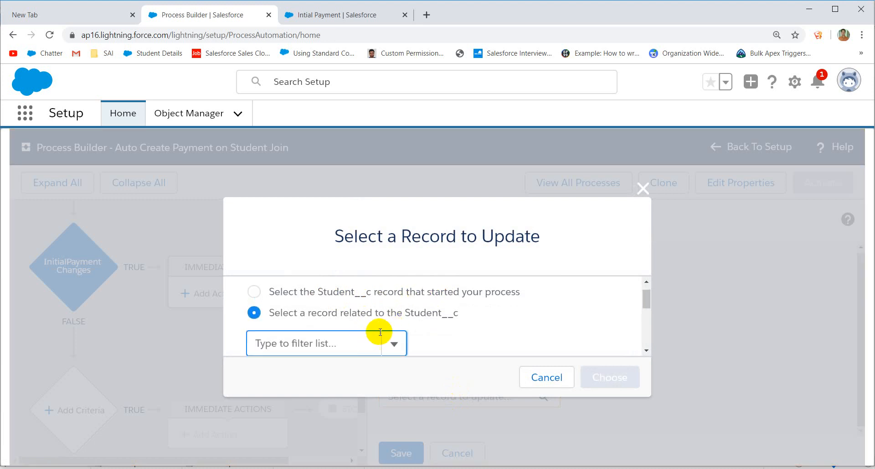
scroll(379, 333, "down", 2)
scroll(379, 333, "up", 1)
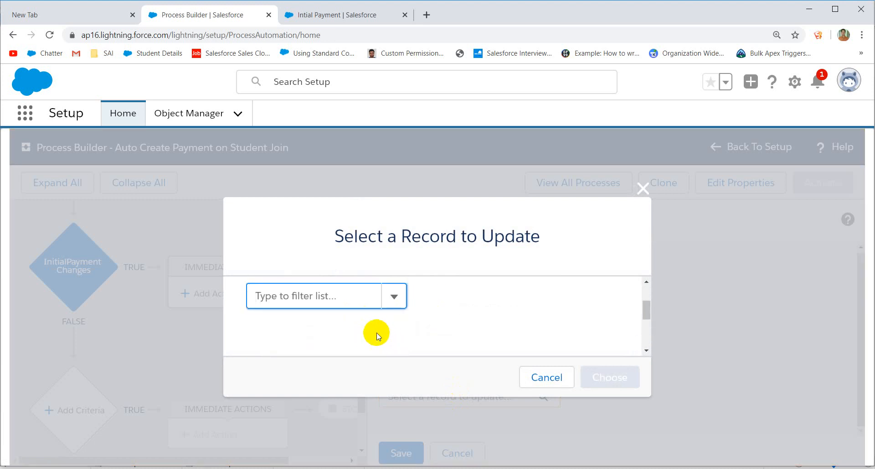
left_click(346, 301)
type("P")
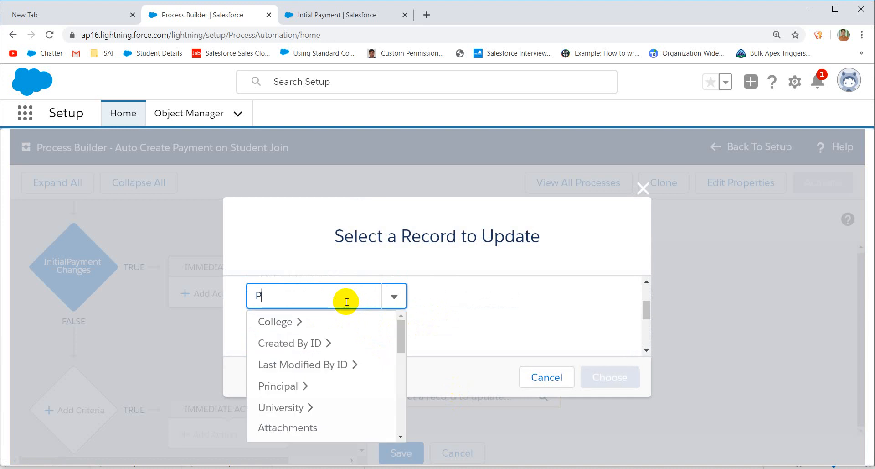
type("aym")
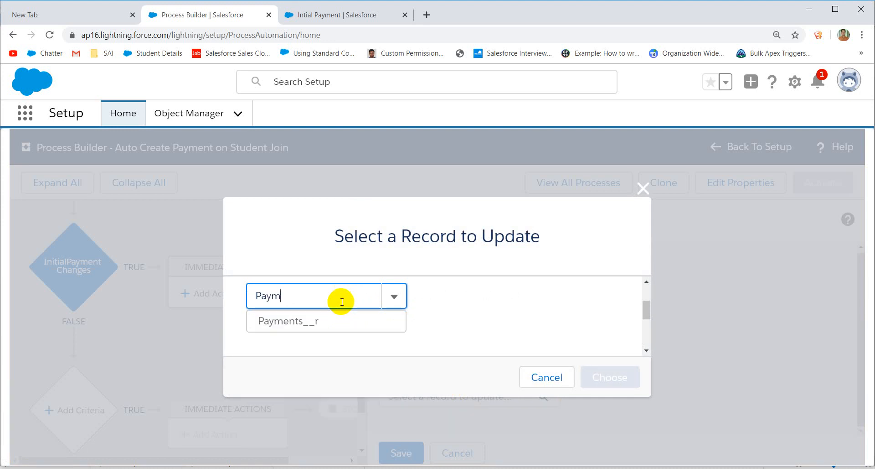
left_click(300, 321)
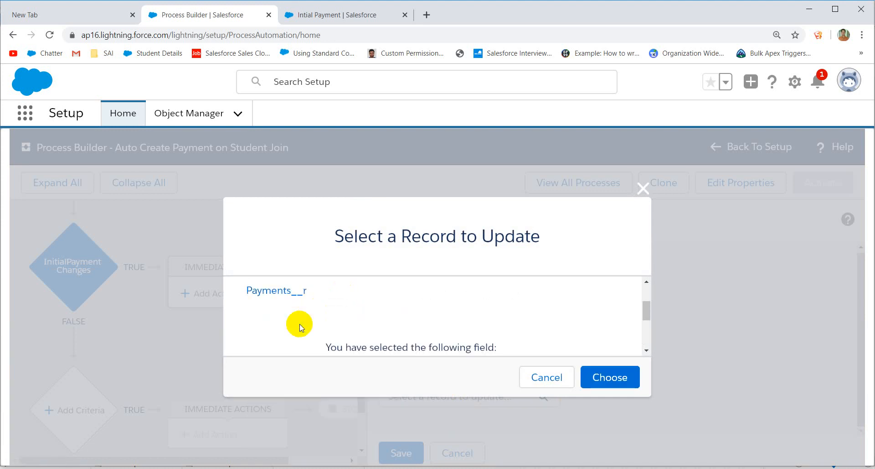
left_click(614, 382)
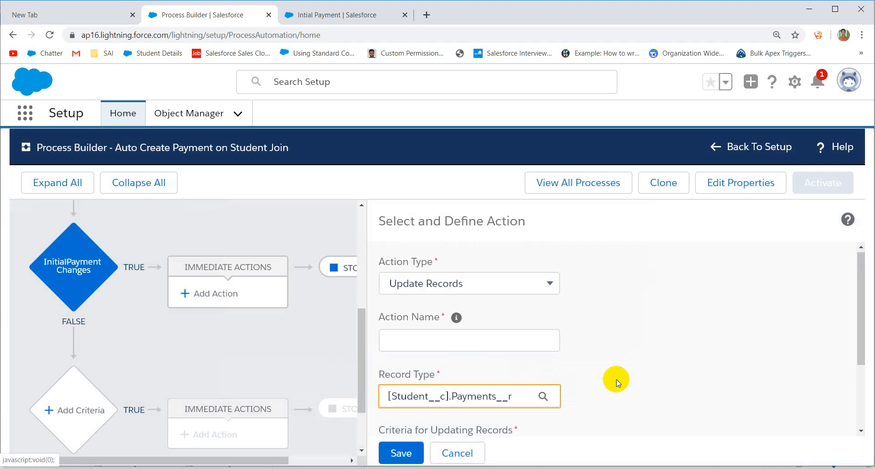
Step: Enter 'Update Payments' as the action name
scroll(616, 379, "down", 2)
scroll(616, 380, "up", 1)
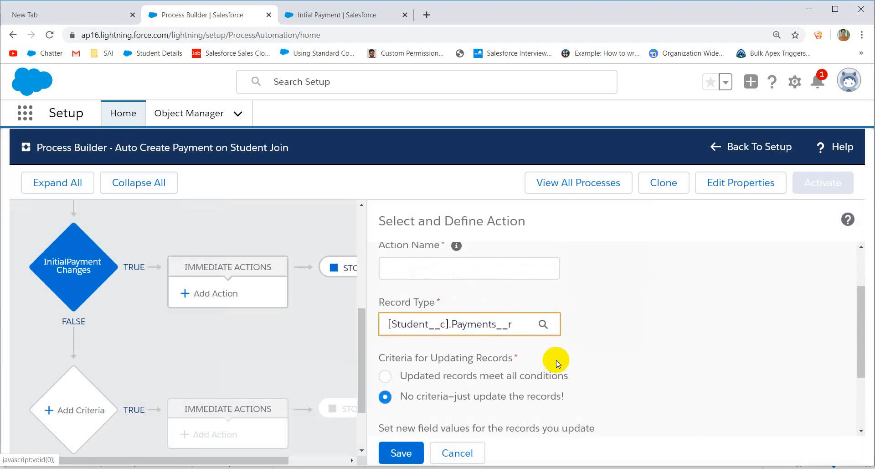
left_click(428, 267)
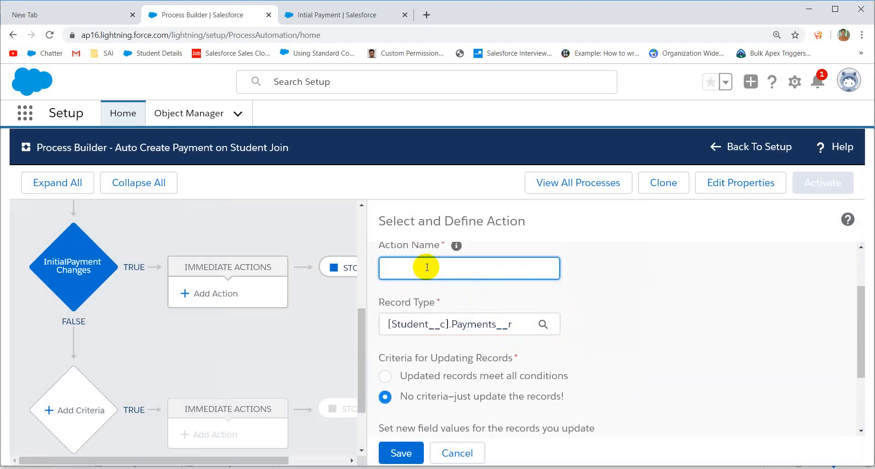
type("Update Payments")
scroll(477, 329, "down", 3)
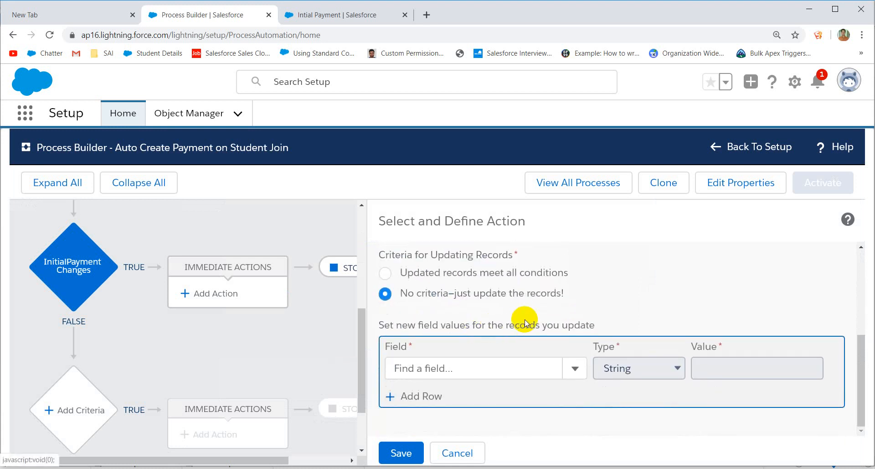
Step: Limit updates to payments whose Payment Name equals the string 'Initial Payment'
left_click(460, 279)
scroll(471, 292, "down", 3)
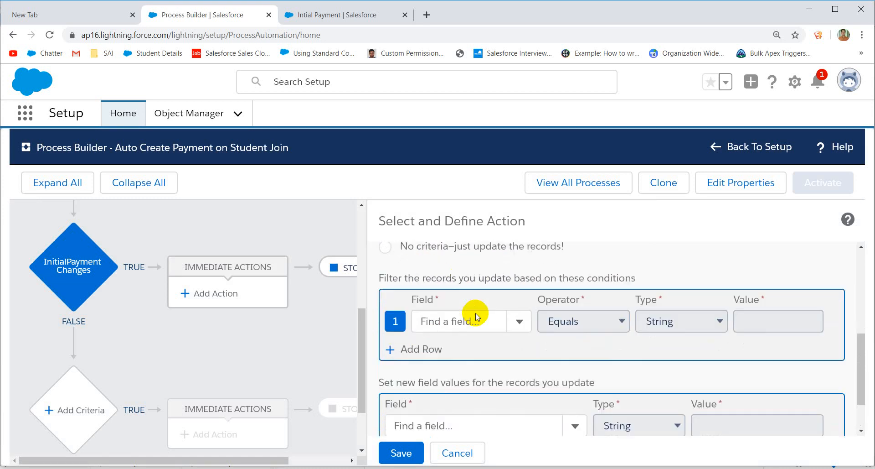
left_click(454, 267)
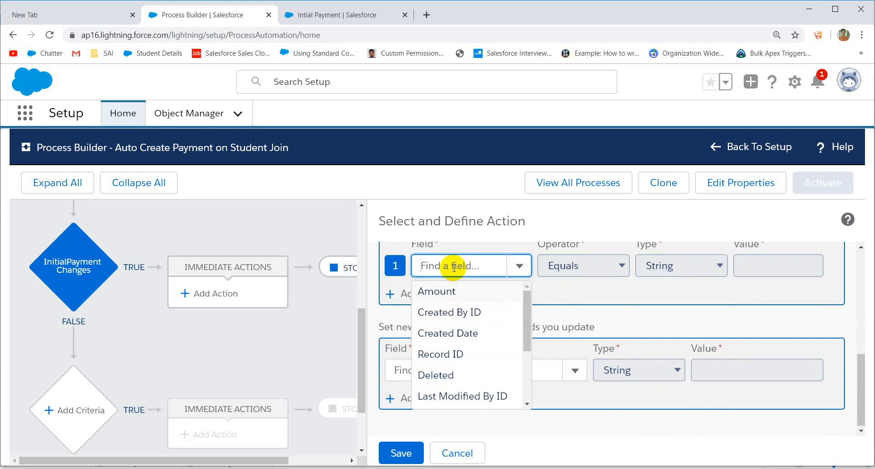
type("Na")
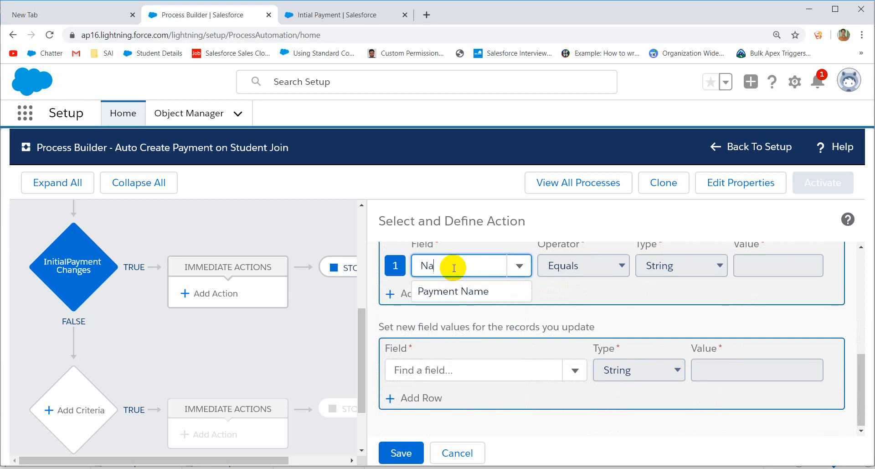
left_click(456, 293)
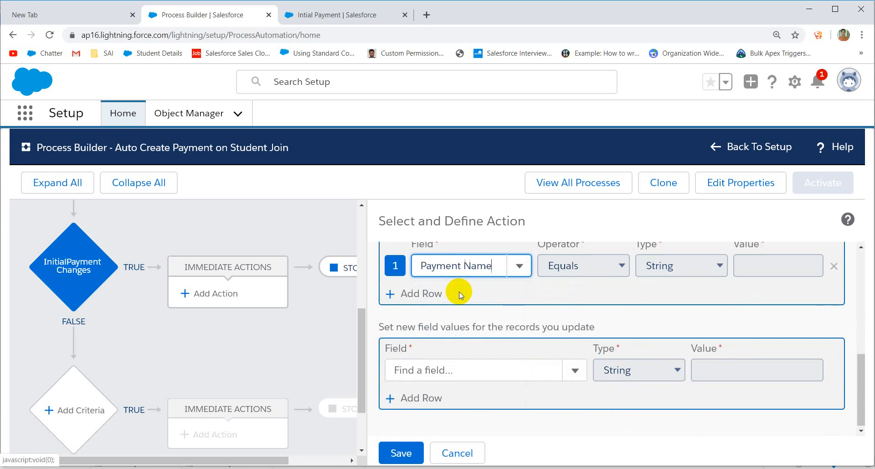
left_click(758, 264)
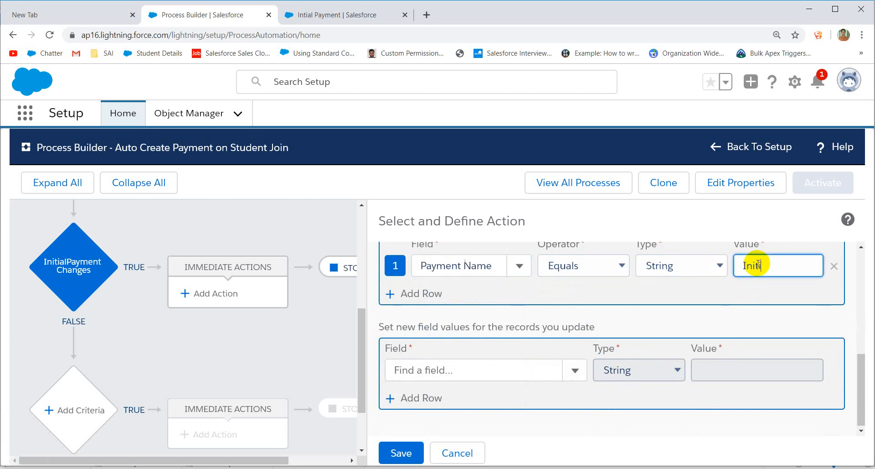
type("Initial Payment")
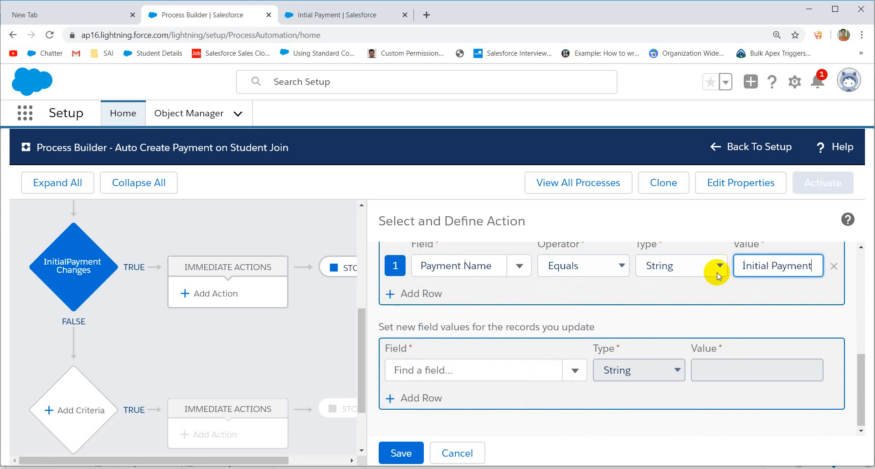
scroll(532, 292, "down", 1)
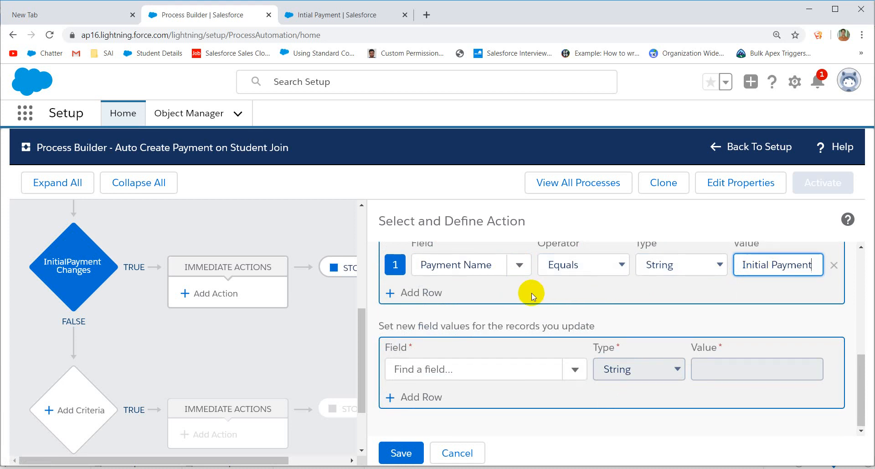
left_click(470, 367)
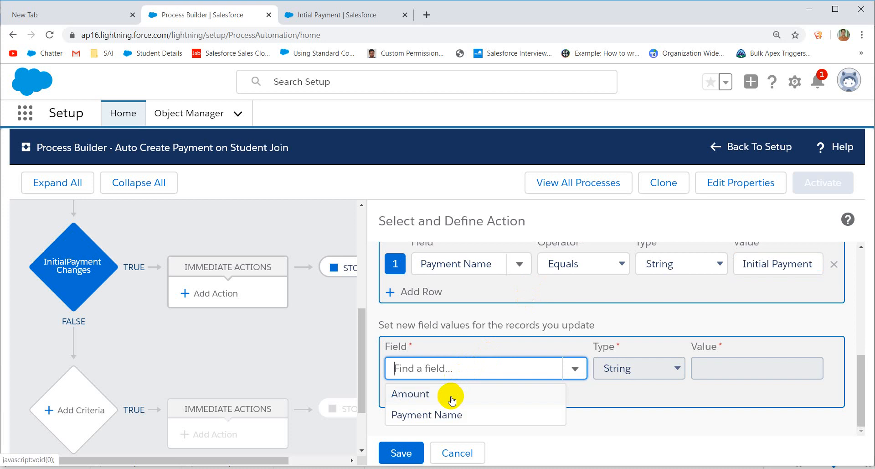
Step: Set Amount to the field reference [Student__c].Initial Payment
left_click(436, 394)
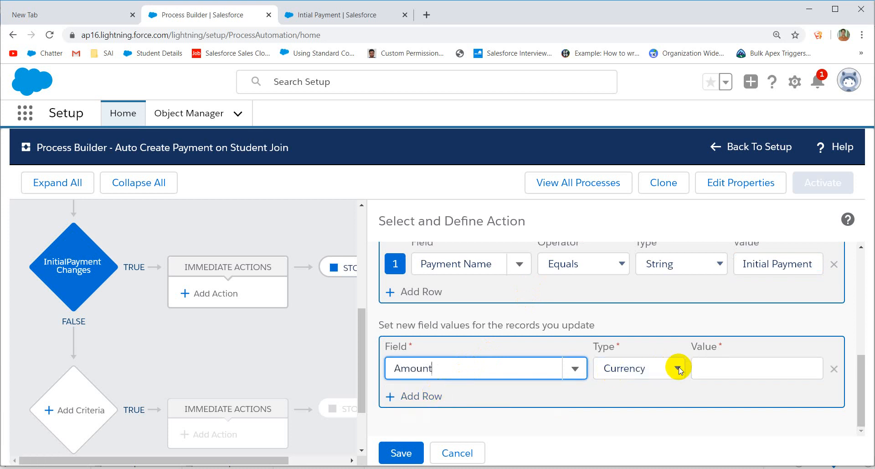
left_click(661, 368)
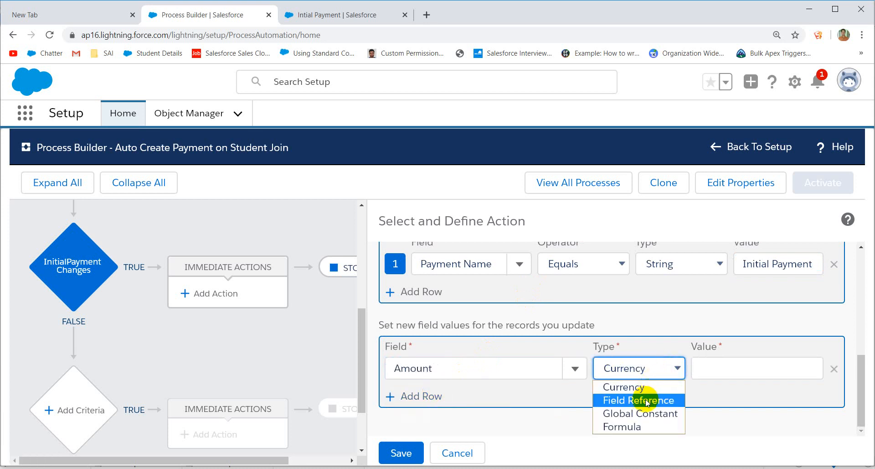
left_click(645, 401)
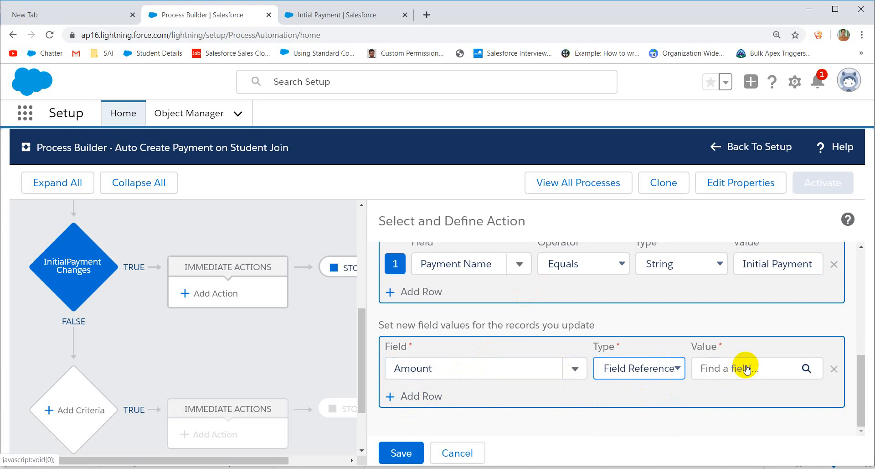
left_click(745, 366)
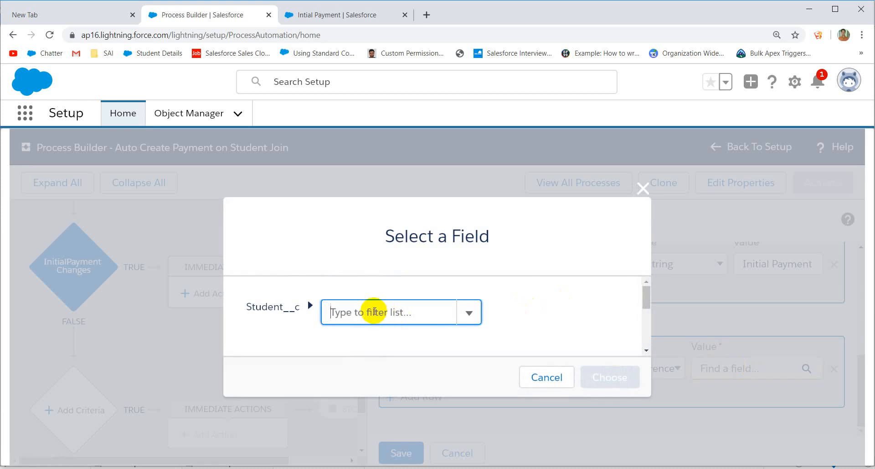
type("ini")
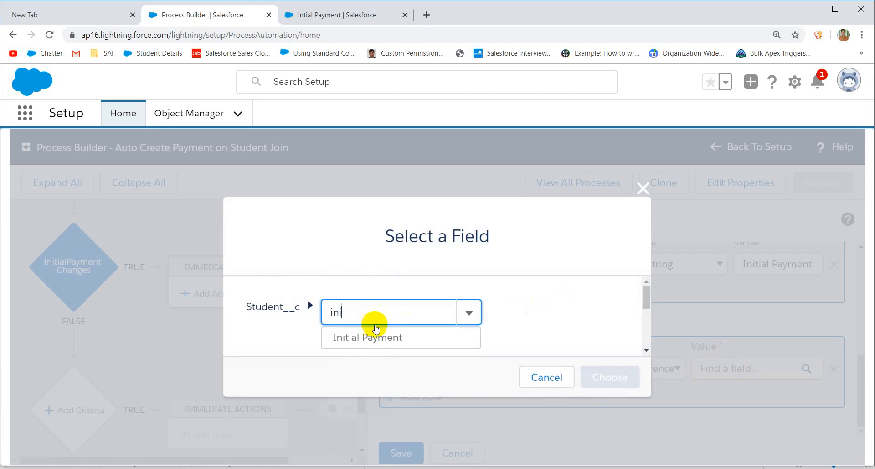
left_click(362, 336)
left_click(608, 375)
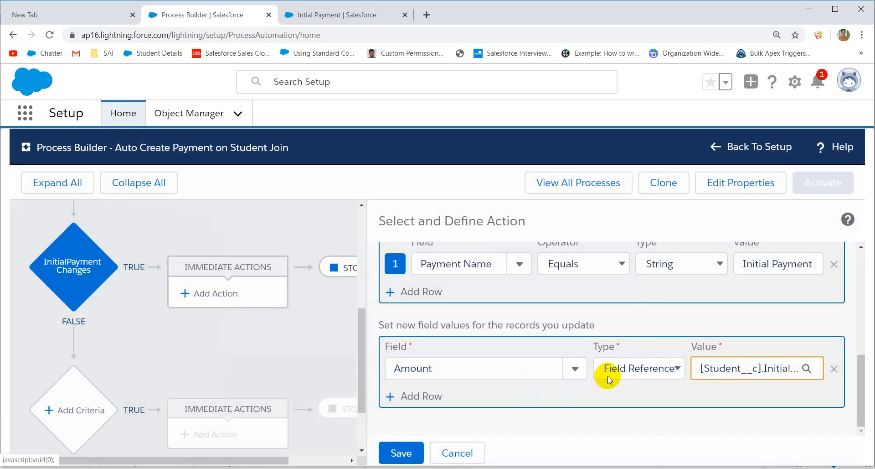
scroll(600, 371, "up", 6)
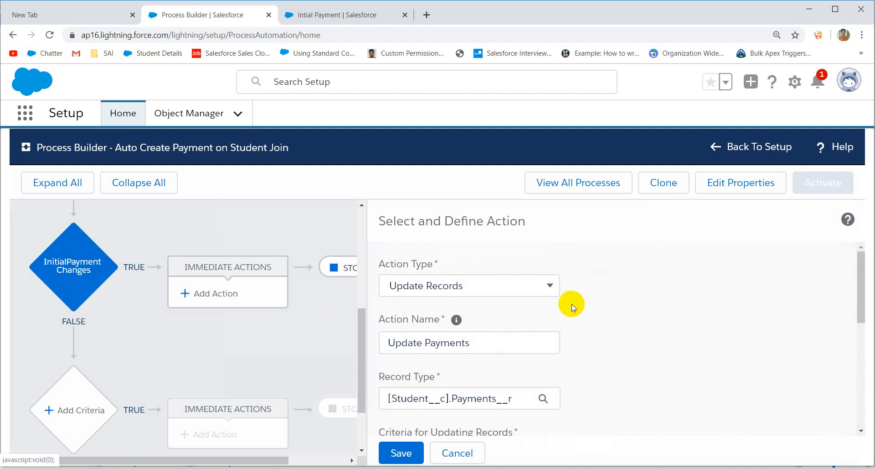
Step: Browse the student's University fields in the record picker, then cancel to keep Payments__r
scroll(474, 312, "down", 1)
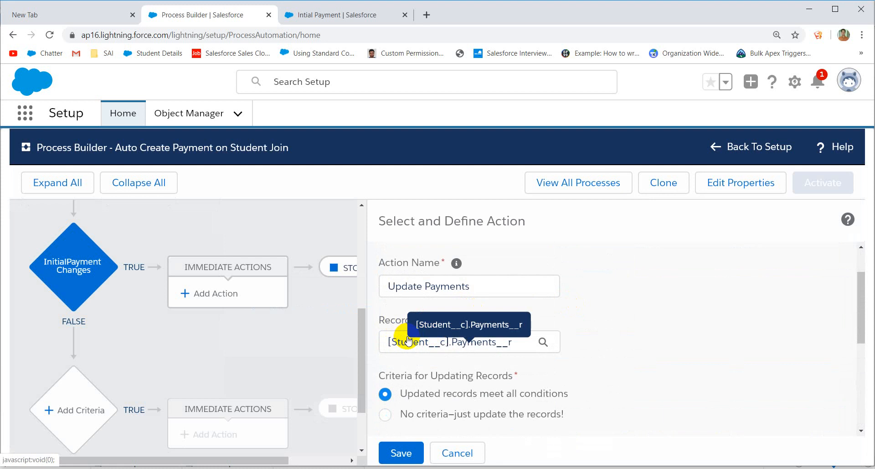
scroll(469, 346, "down", 2)
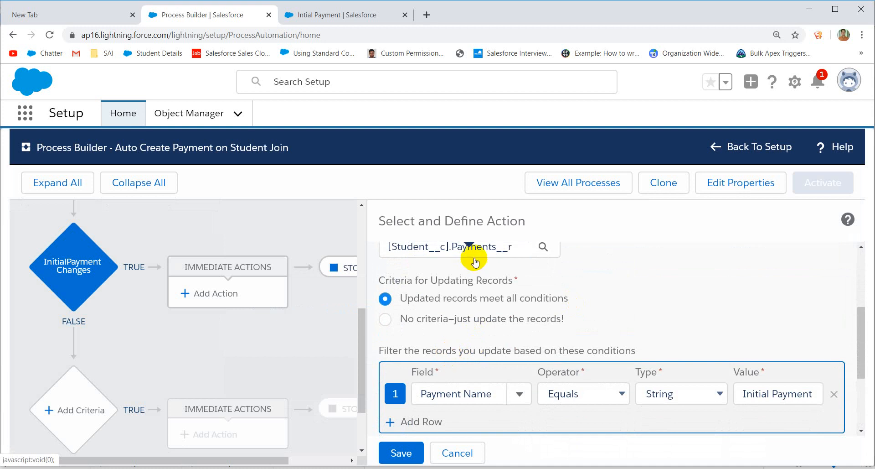
left_click(483, 246)
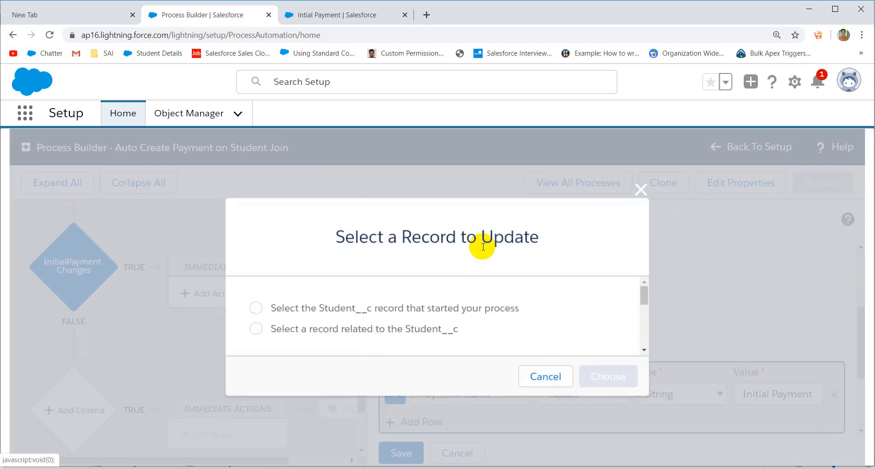
left_click(359, 329)
scroll(433, 318, "down", 3)
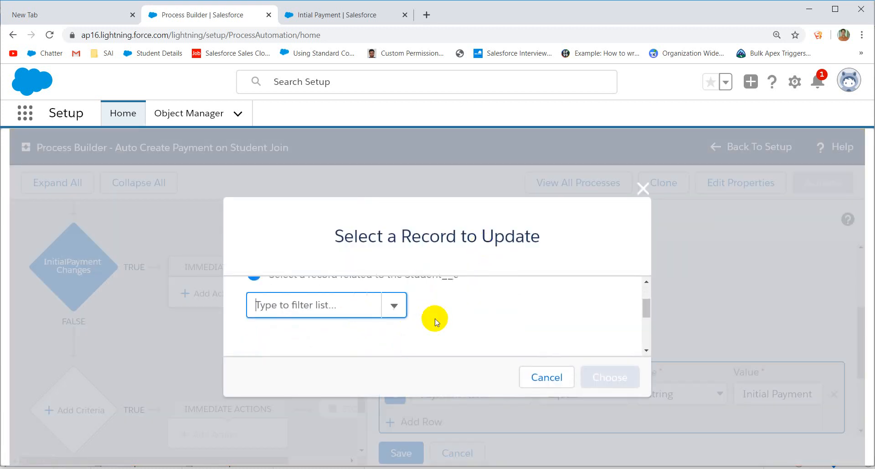
scroll(435, 320, "up", 3)
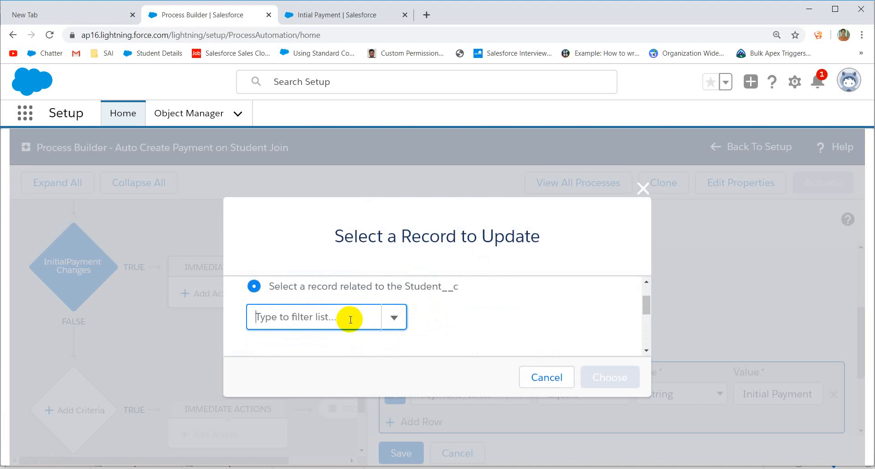
left_click(334, 318)
type("uni")
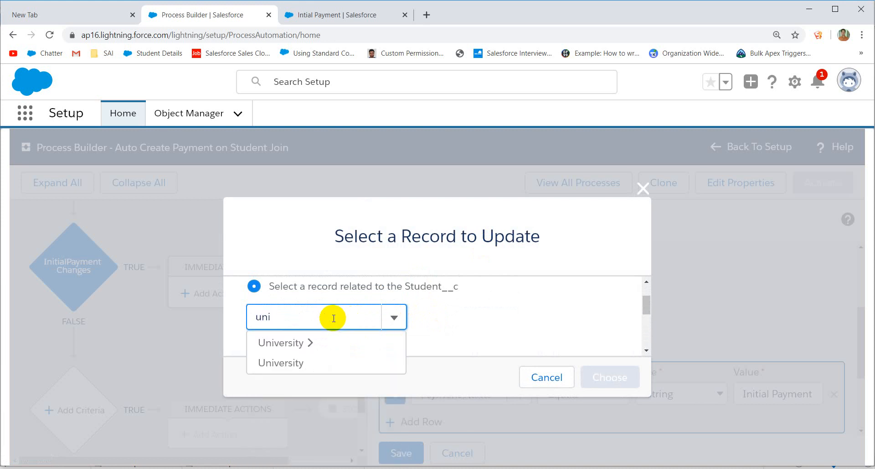
left_click(303, 365)
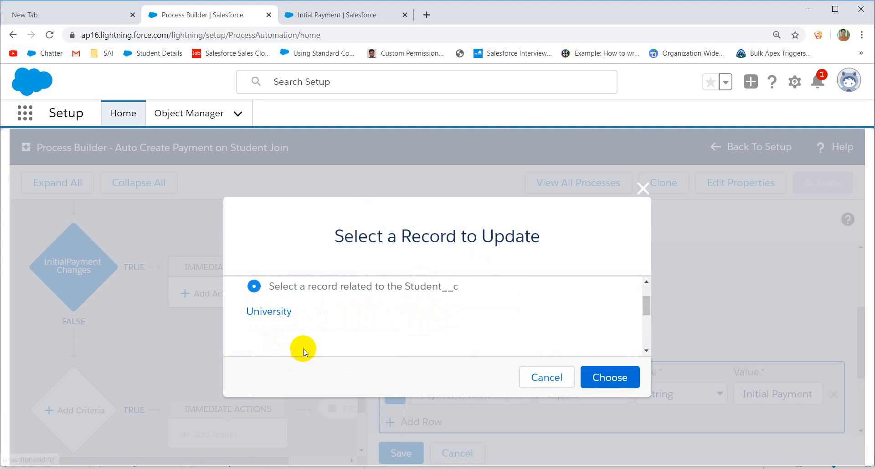
left_click(289, 312)
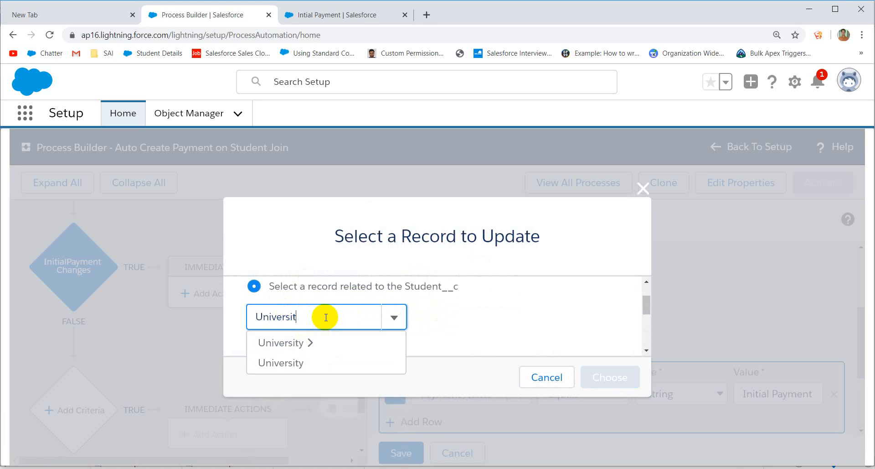
left_click(306, 338)
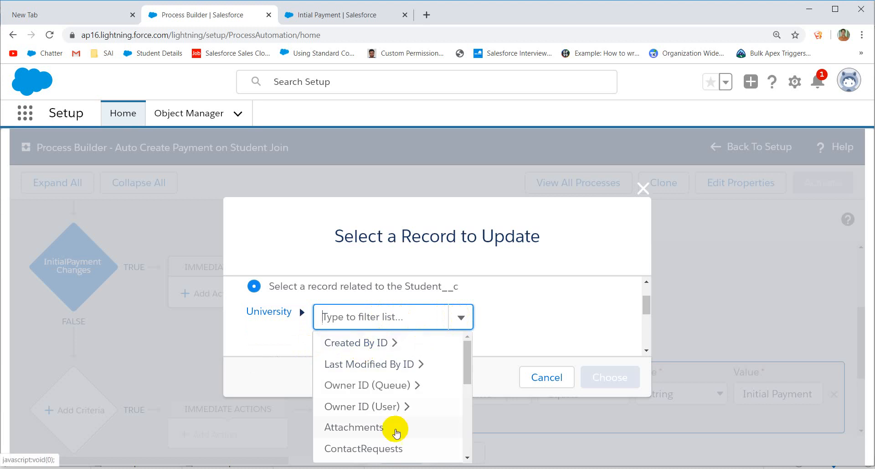
scroll(391, 430, "down", 5)
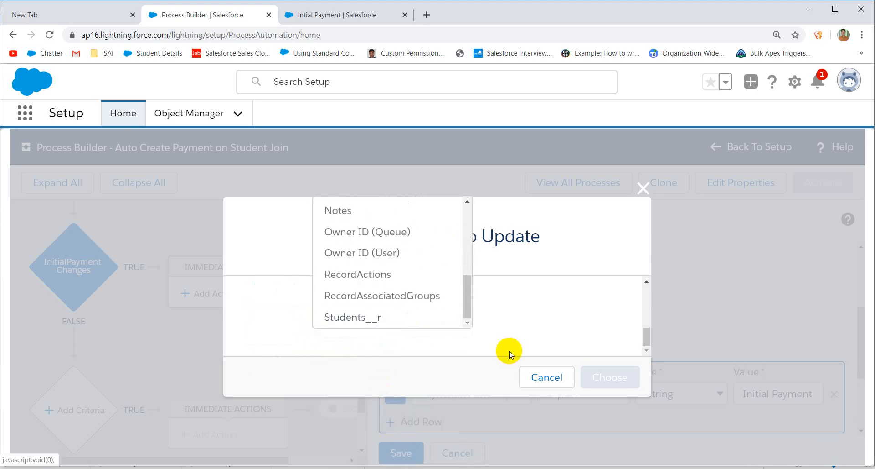
left_click(543, 380)
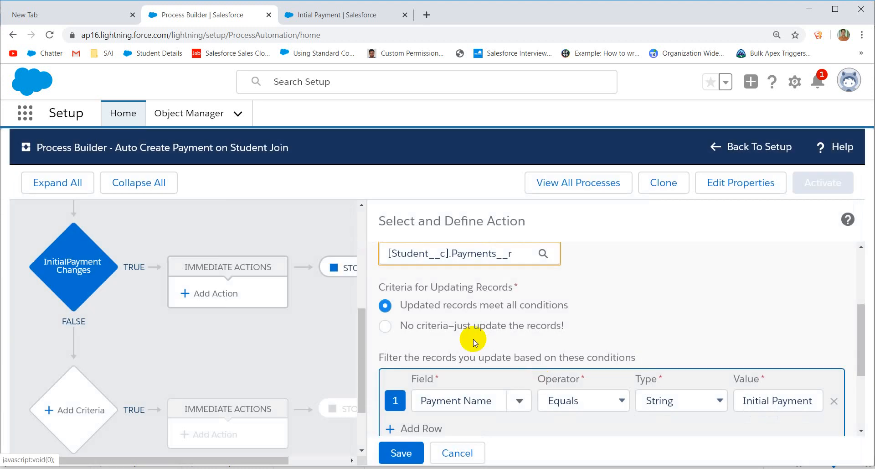
Step: Save the Update Payments action
scroll(472, 336, "down", 2)
scroll(603, 346, "up", 3)
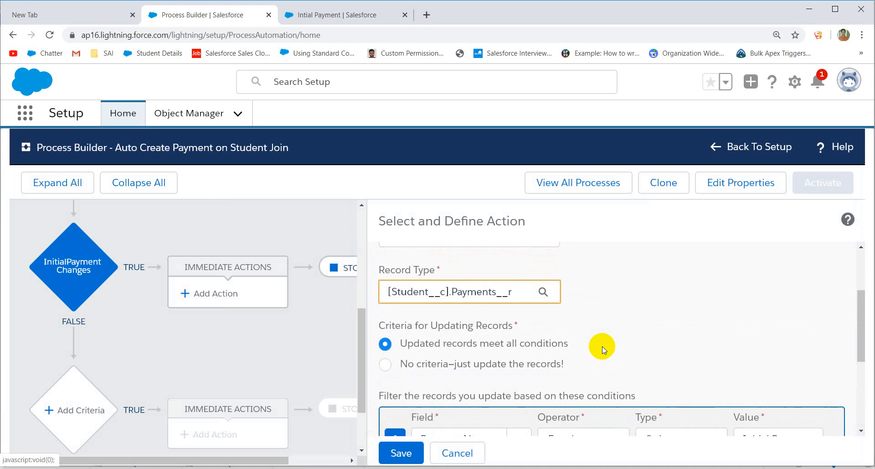
scroll(574, 346, "down", 4)
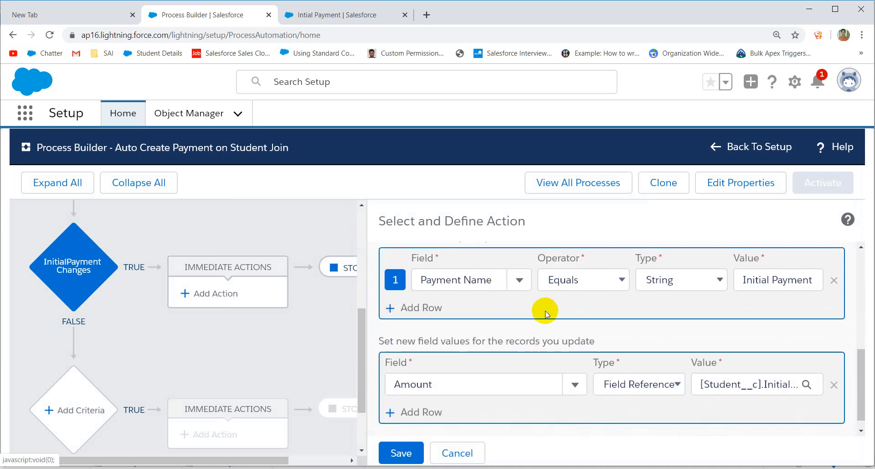
scroll(543, 309, "up", 1)
scroll(526, 280, "up", 2)
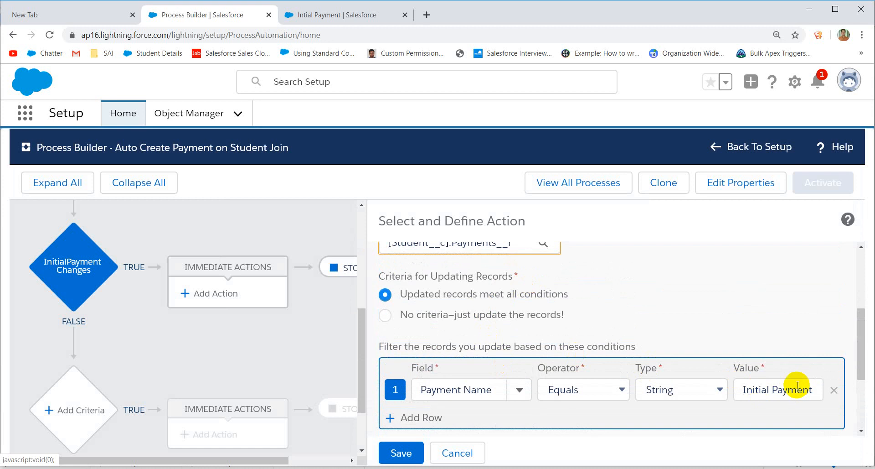
scroll(797, 386, "down", 2)
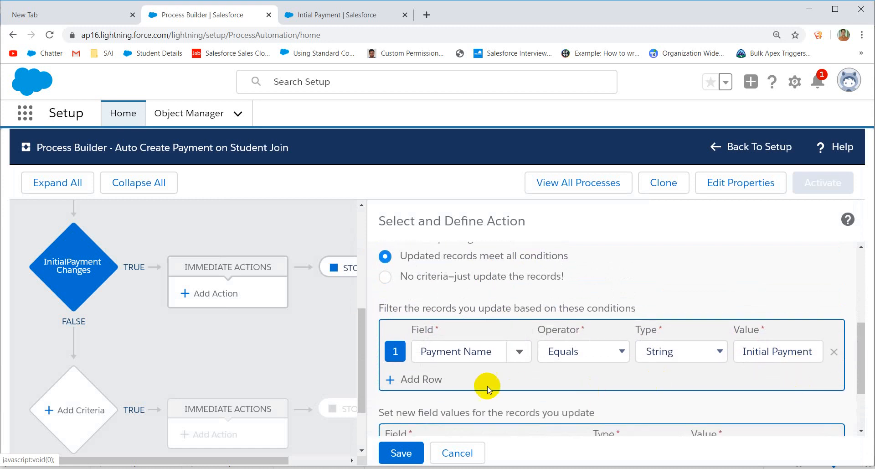
scroll(487, 387, "down", 2)
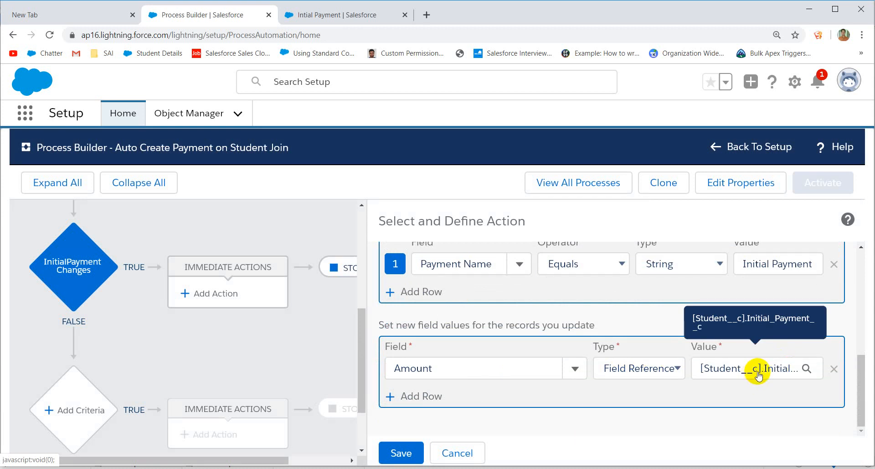
left_click(409, 460)
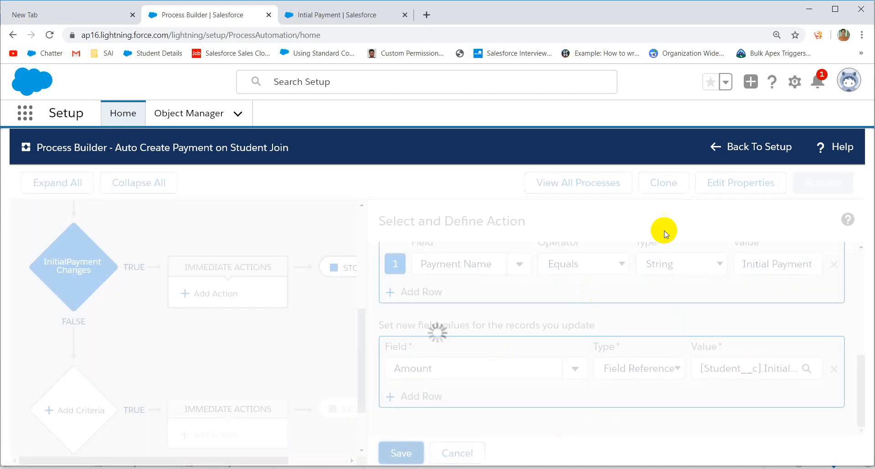
Step: Activate the process version and go to the Intial Payment record
scroll(727, 262, "up", 3)
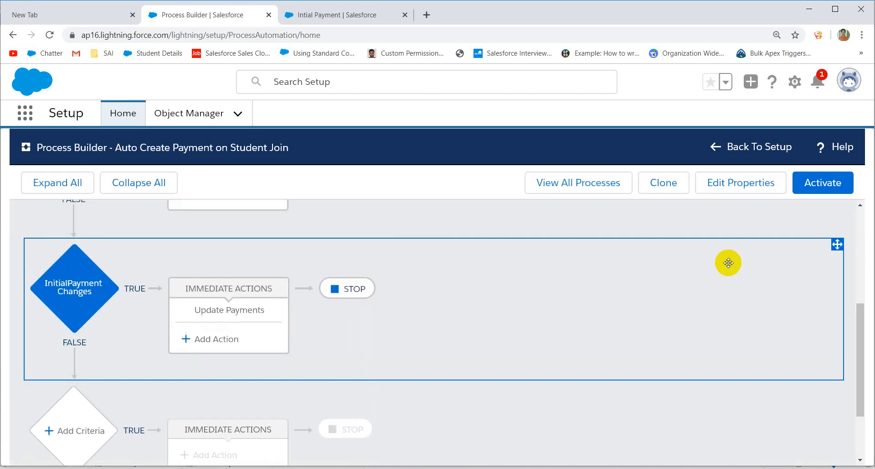
left_click(821, 182)
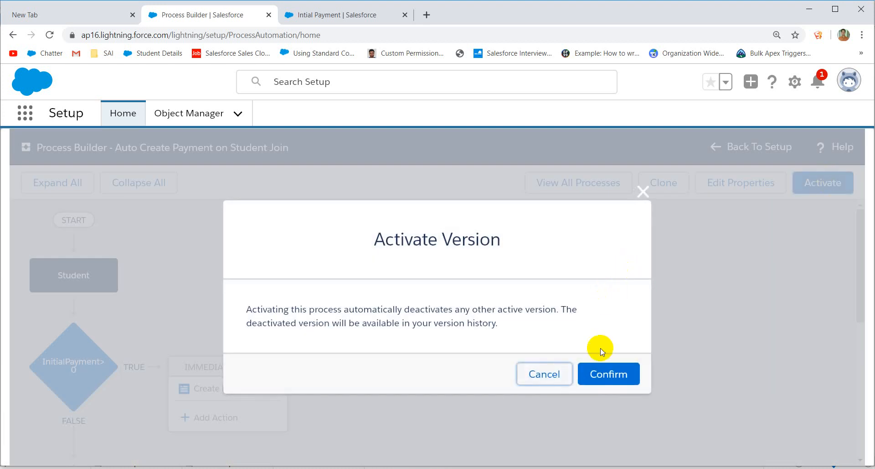
left_click(602, 374)
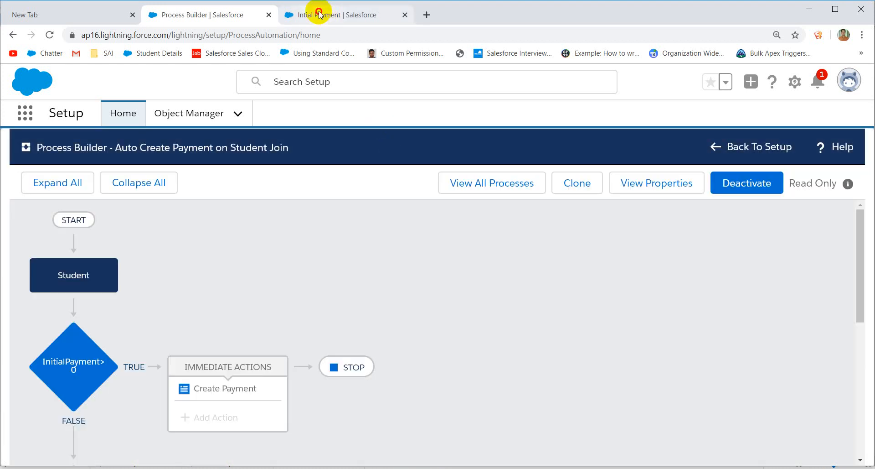
left_click(323, 14)
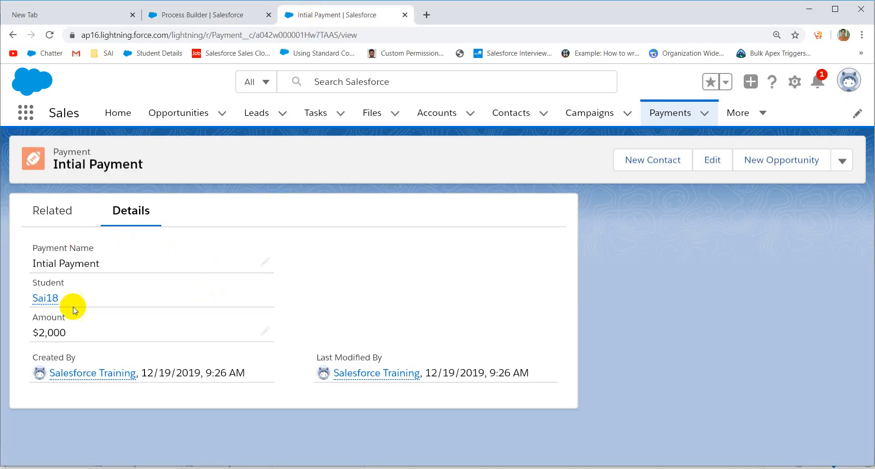
Step: Change the student's Initial Payment from 2,000 to 8,000 and save it
left_click(52, 299)
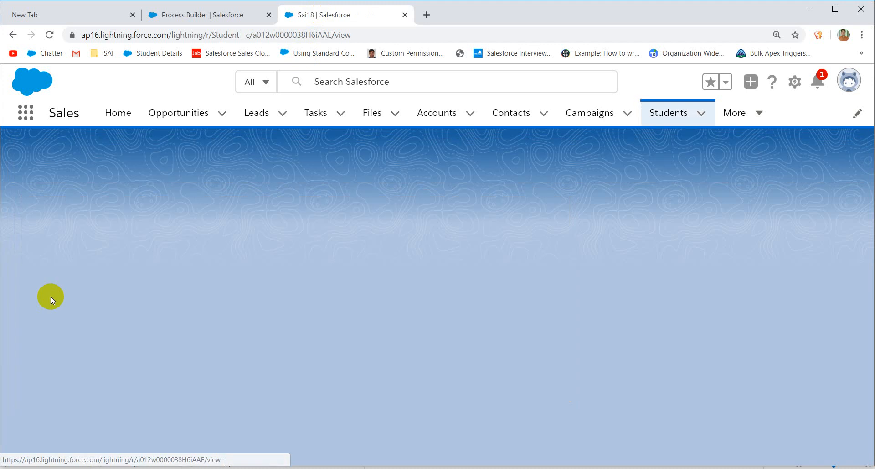
scroll(225, 285, "down", 5)
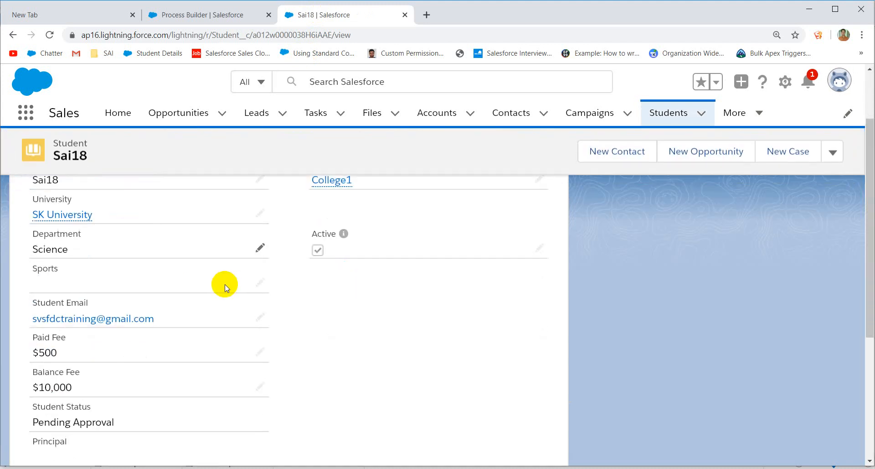
scroll(197, 338, "down", 1)
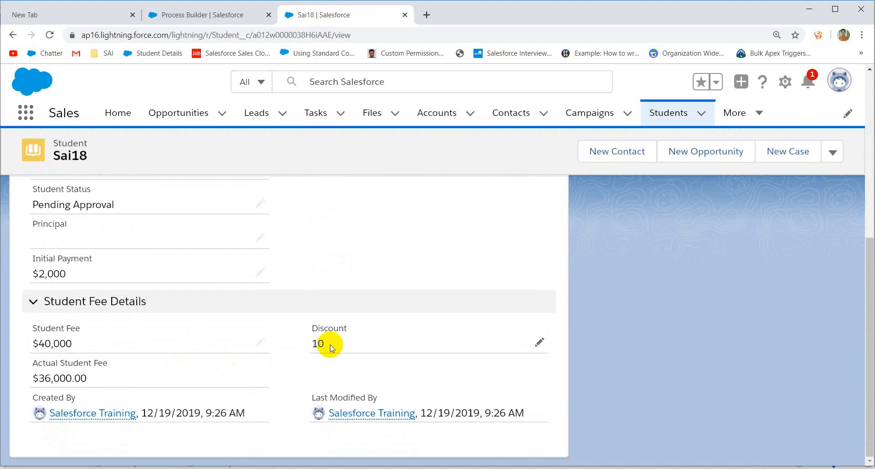
scroll(330, 346, "up", 1)
scroll(330, 346, "up", 3)
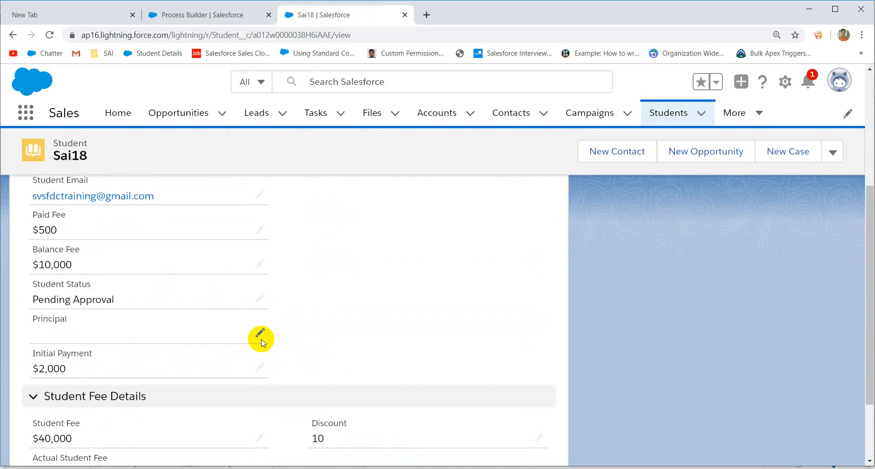
left_click(260, 367)
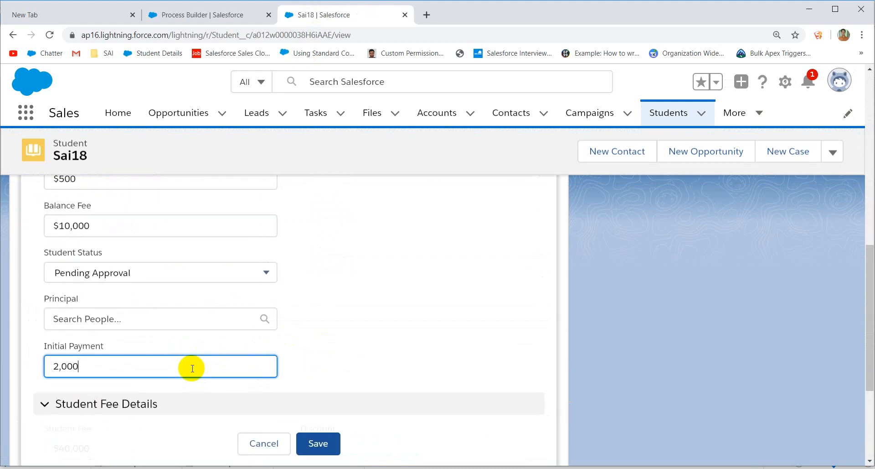
left_click(58, 366)
key("BackSpace")
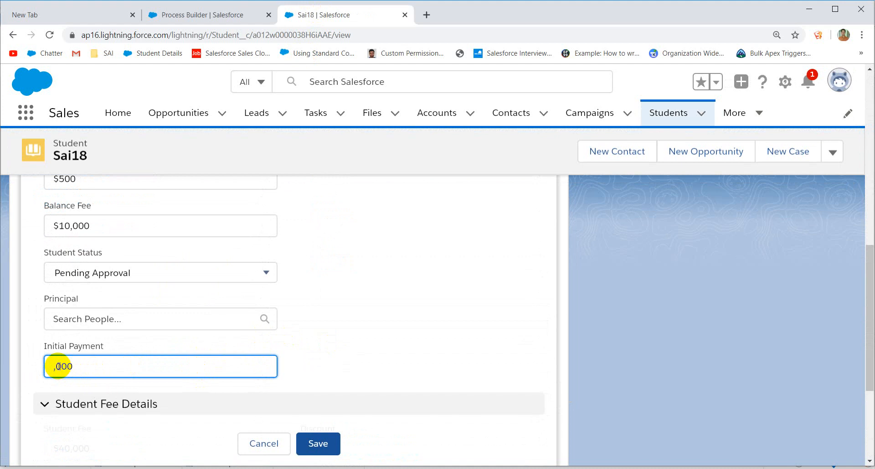
type("8")
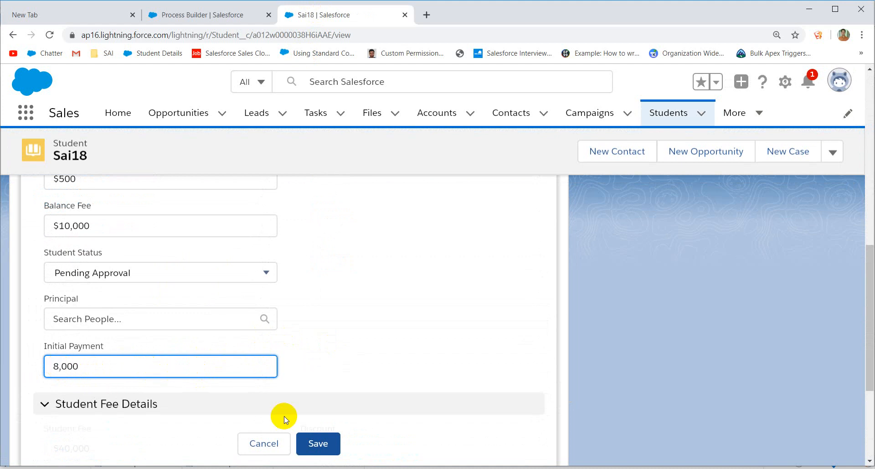
left_click(317, 444)
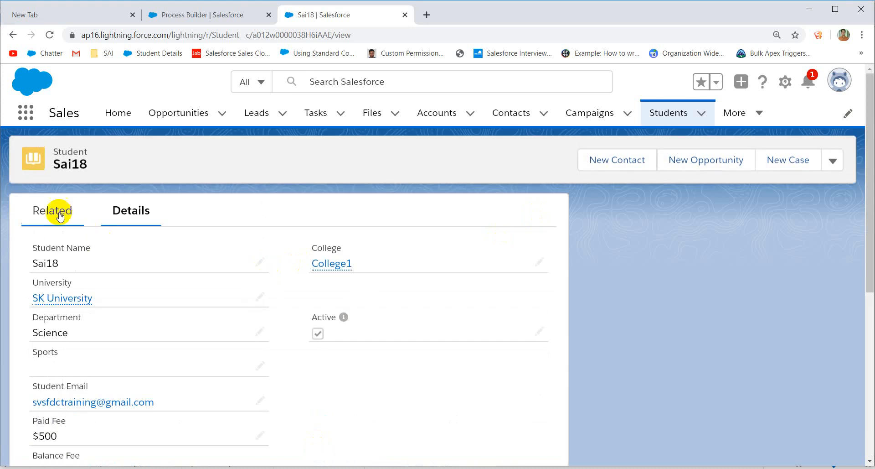
Step: Check that the Intial Payment record still shows $2,000, then return to the process
left_click(52, 214)
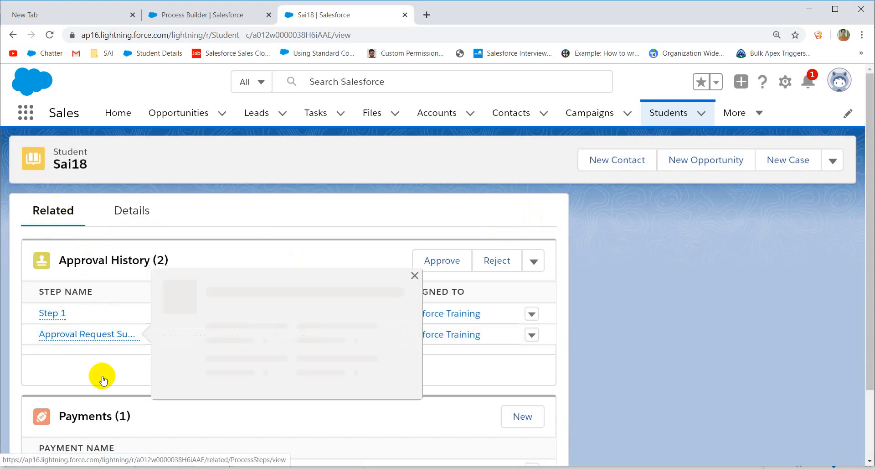
scroll(102, 369, "down", 2)
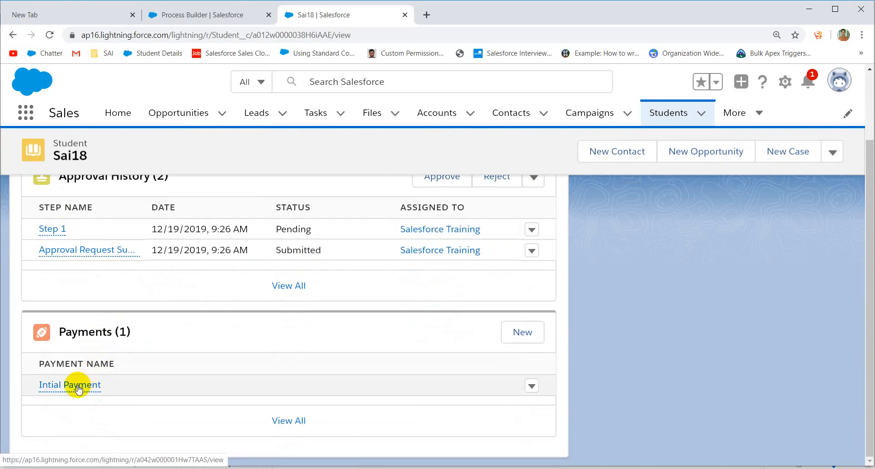
left_click(78, 384)
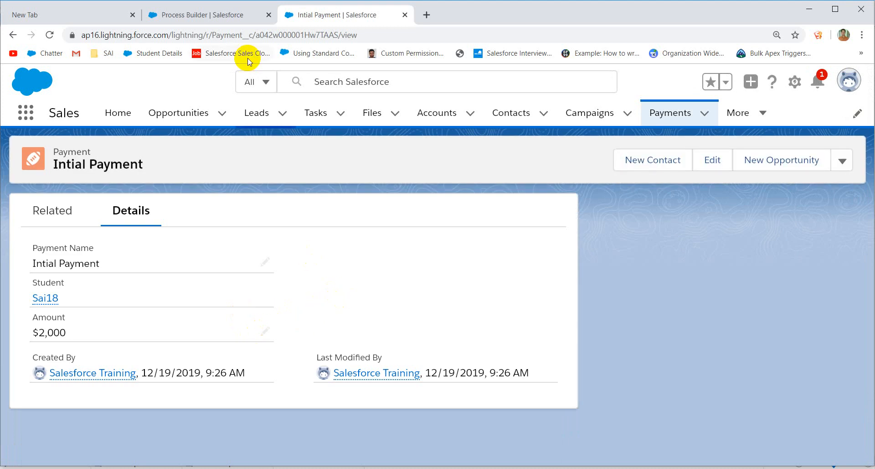
left_click(219, 13)
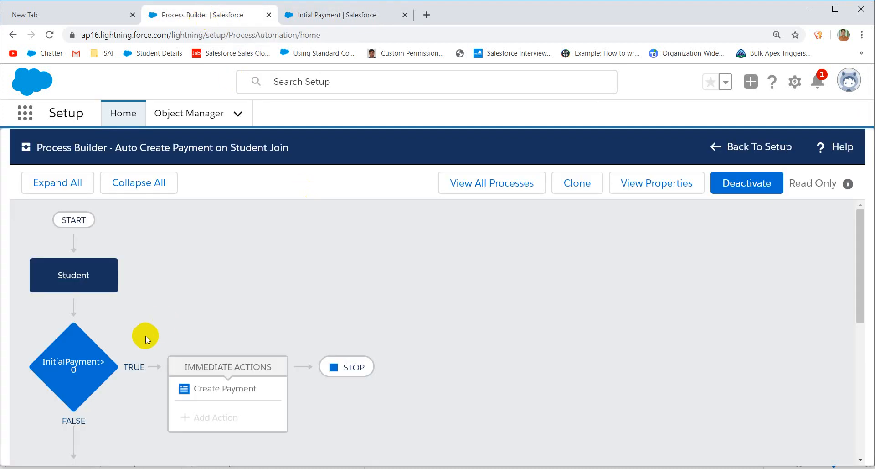
Step: Review the InitialPayment>0 criteria and the Student start node settings
scroll(146, 335, "down", 3)
left_click(83, 238)
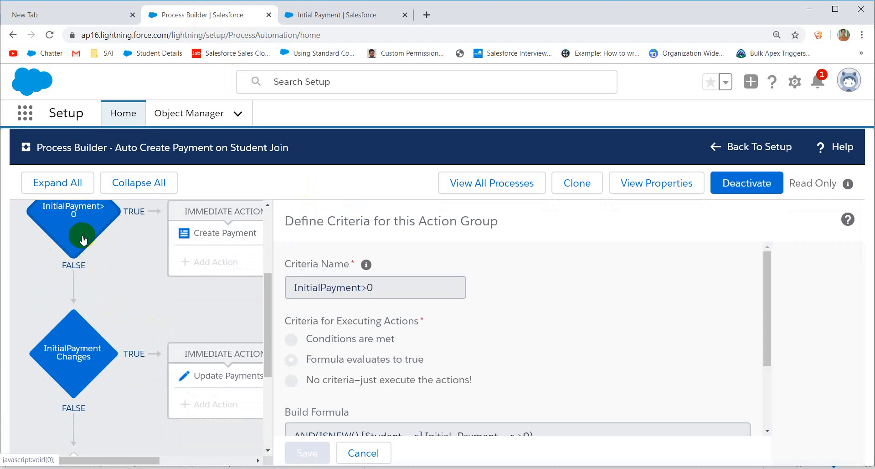
scroll(168, 278, "up", 3)
left_click(103, 260)
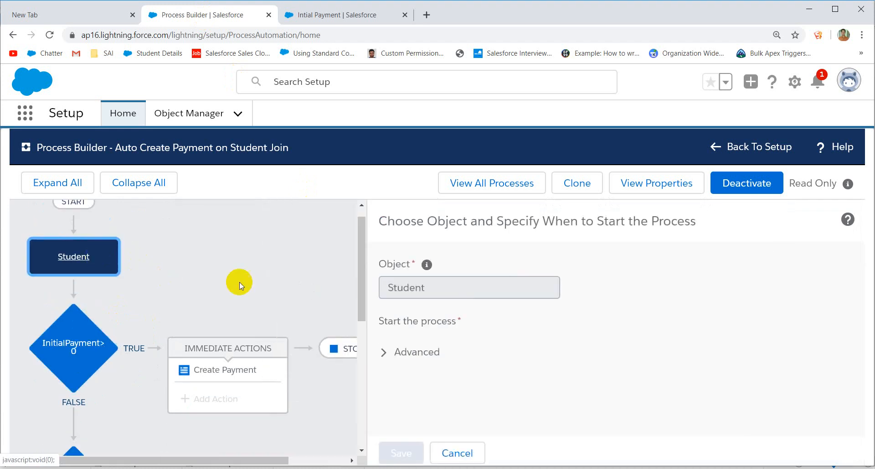
left_click(62, 351)
scroll(210, 319, "down", 2)
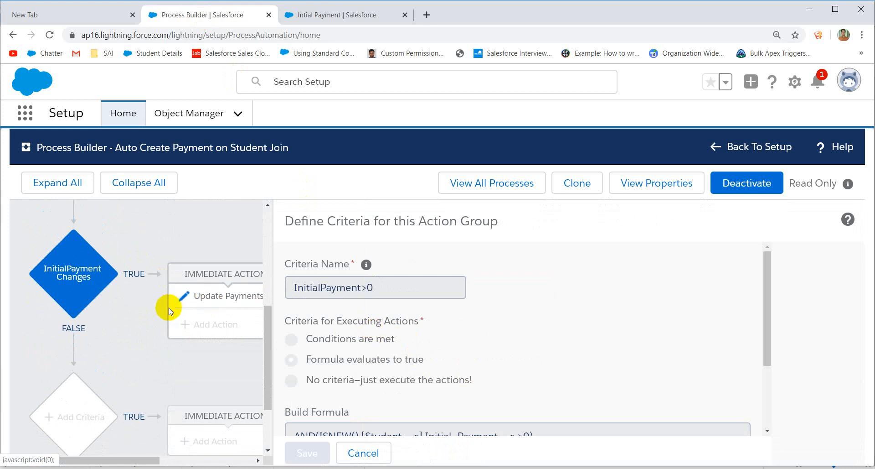
scroll(479, 366, "down", 2)
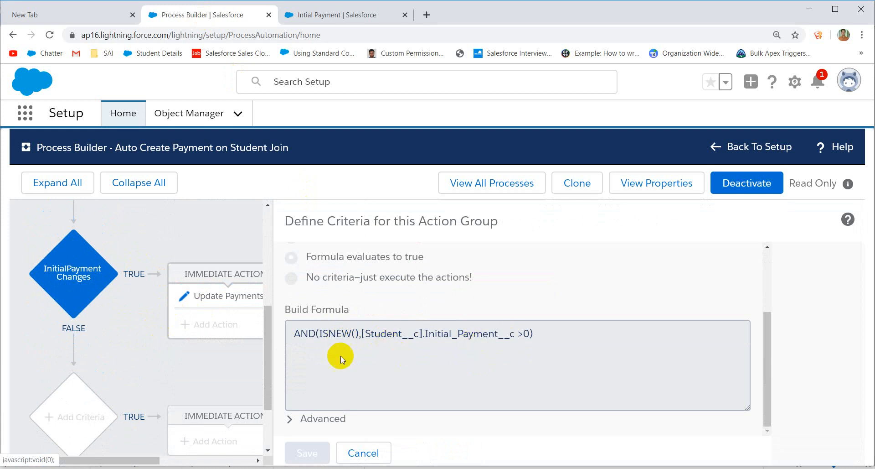
scroll(155, 362, "down", 2)
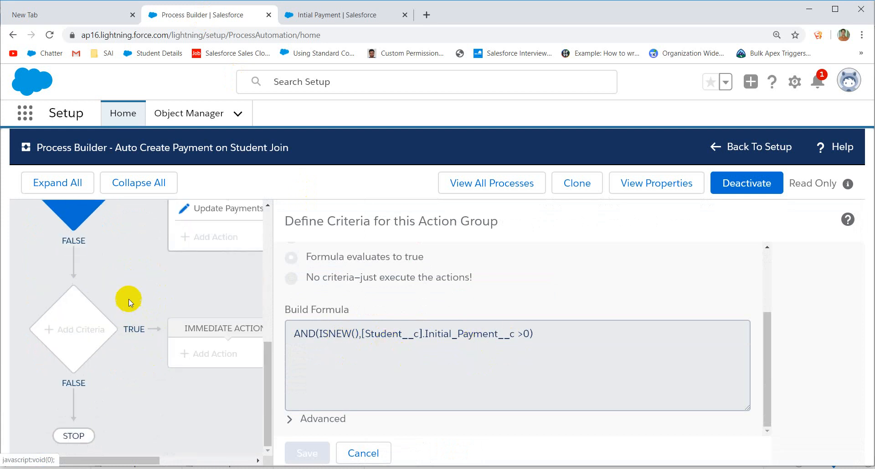
scroll(129, 299, "up", 4)
Step: Review the InitialPayment Changes criteria and the Update Payments action's settings
left_click(73, 384)
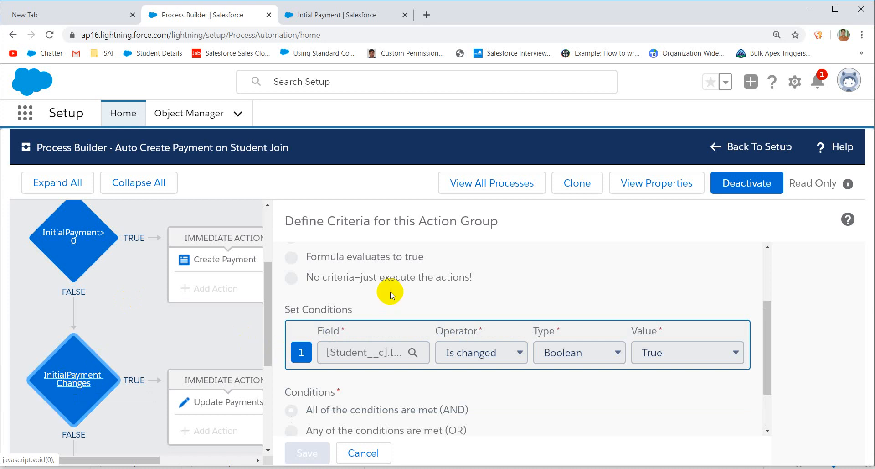
scroll(390, 299, "up", 3)
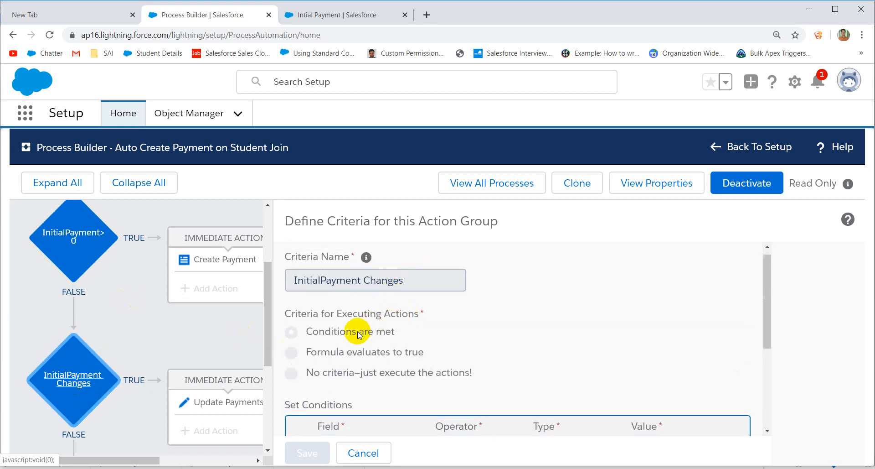
scroll(477, 335, "down", 4)
scroll(477, 337, "down", 1)
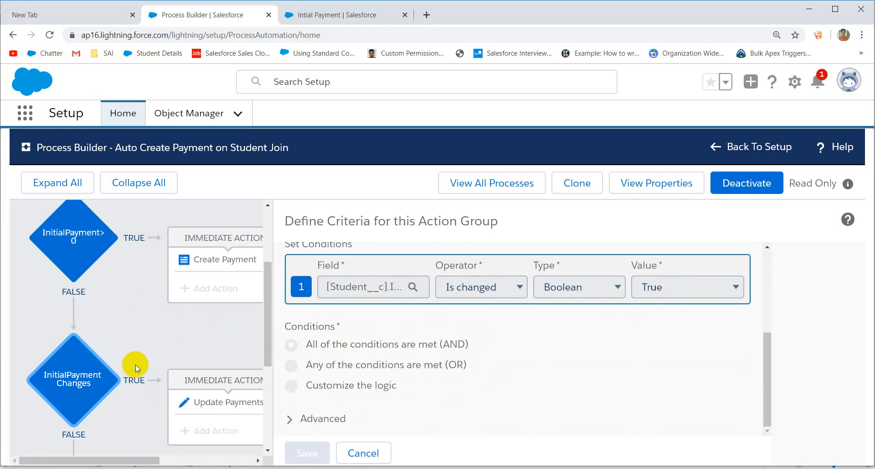
left_click(79, 391)
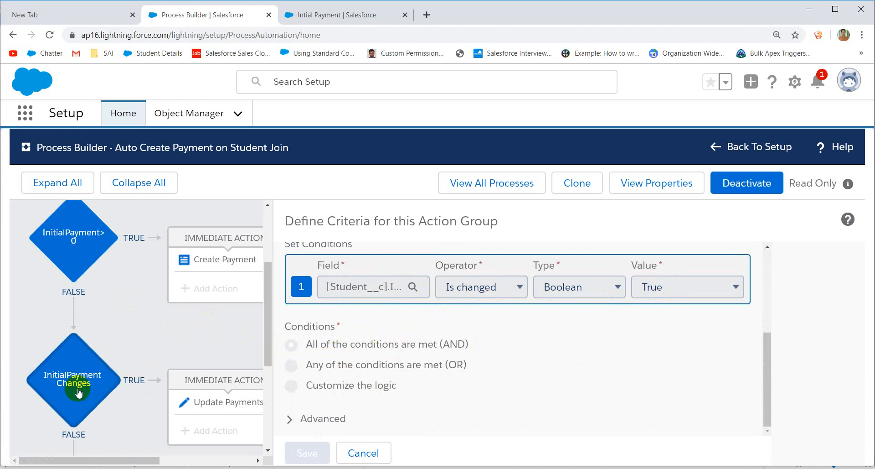
left_click(248, 402)
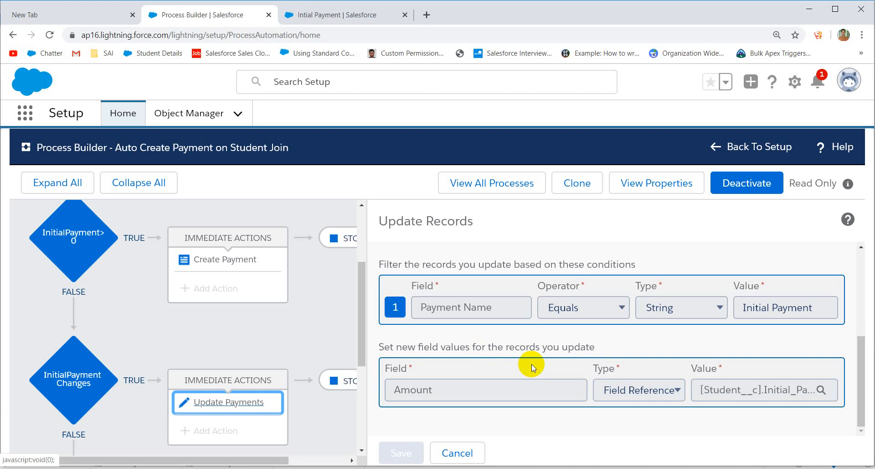
scroll(532, 364, "up", 4)
scroll(532, 364, "down", 3)
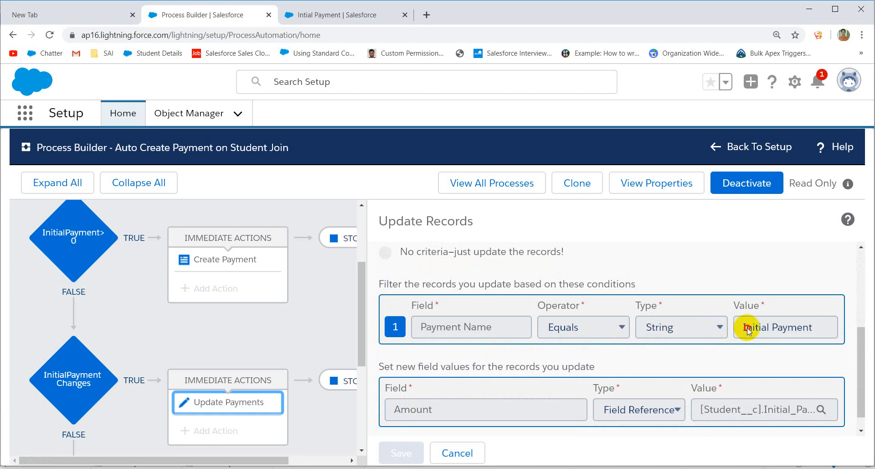
Step: Copy the Payment Name 'Intial Payment' and search the process page for it, finding 0 matches
left_click(303, 14)
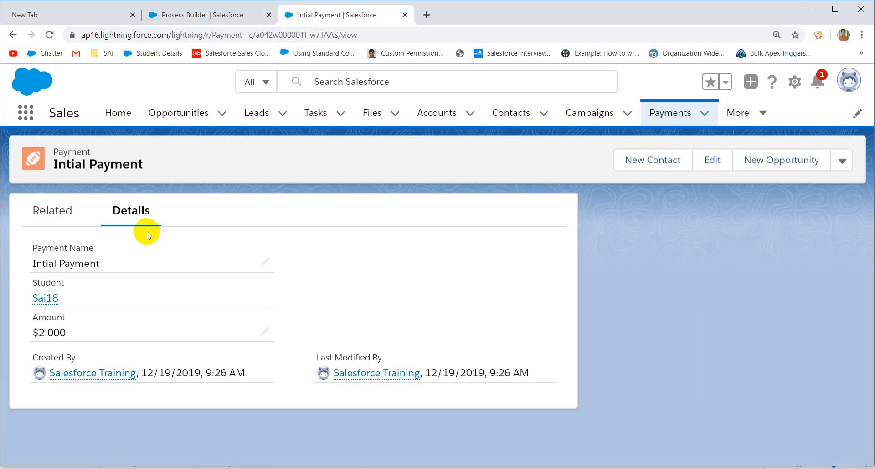
double_click(111, 264)
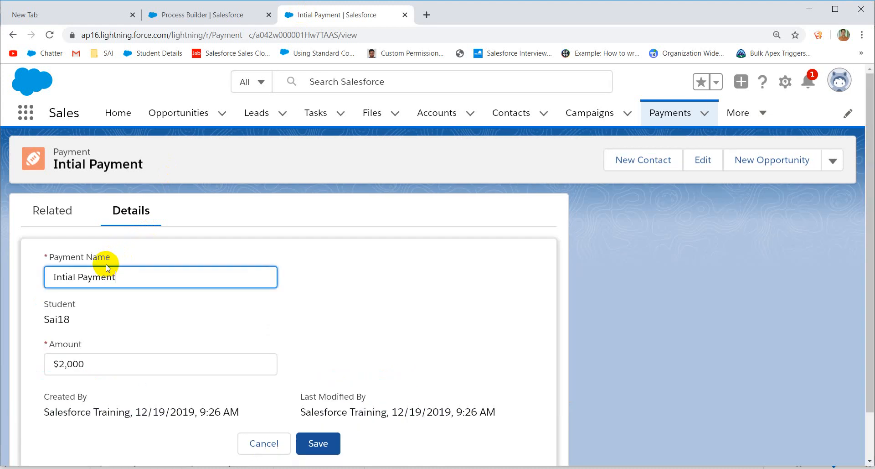
left_click_drag(118, 276, 32, 275)
key("ctrl+c")
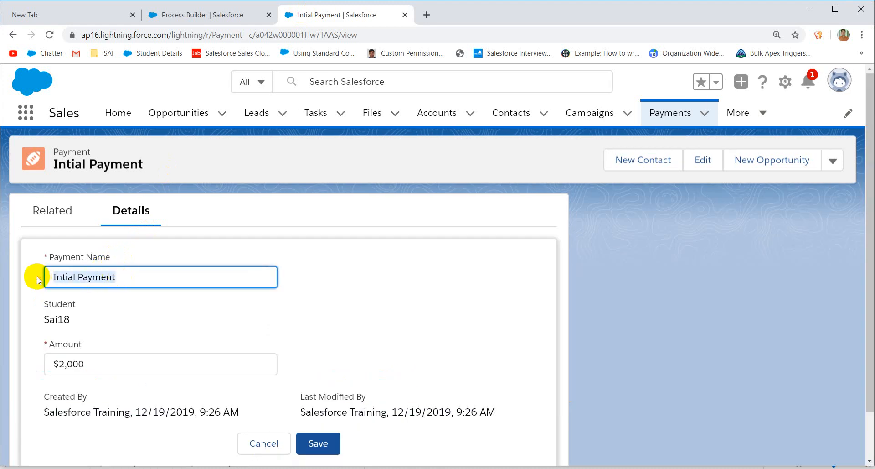
left_click(217, 12)
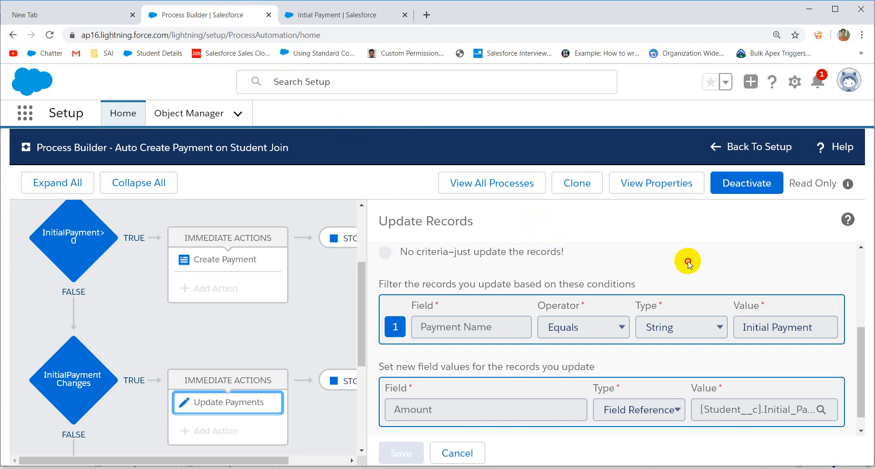
key("ctrl+f")
key("ctrl+v")
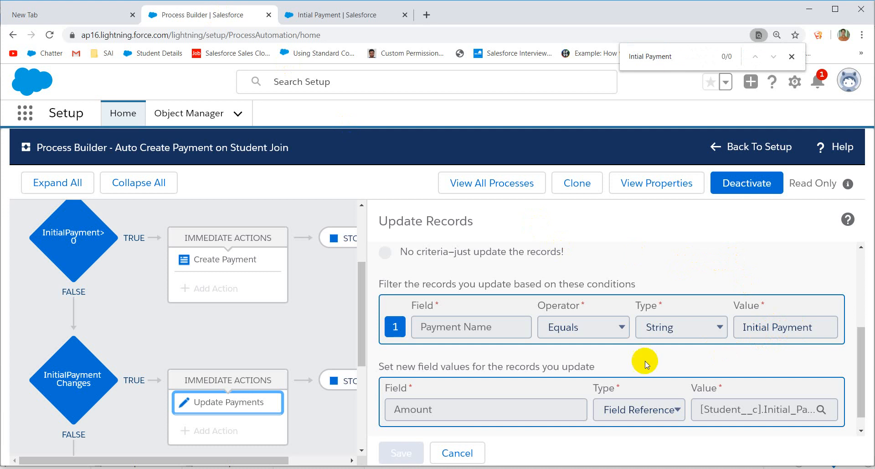
scroll(642, 361, "down", 1)
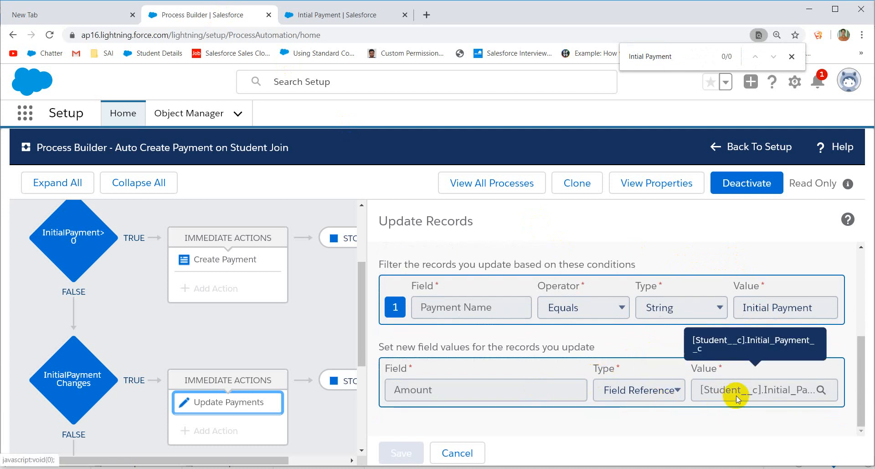
scroll(585, 381, "up", 5)
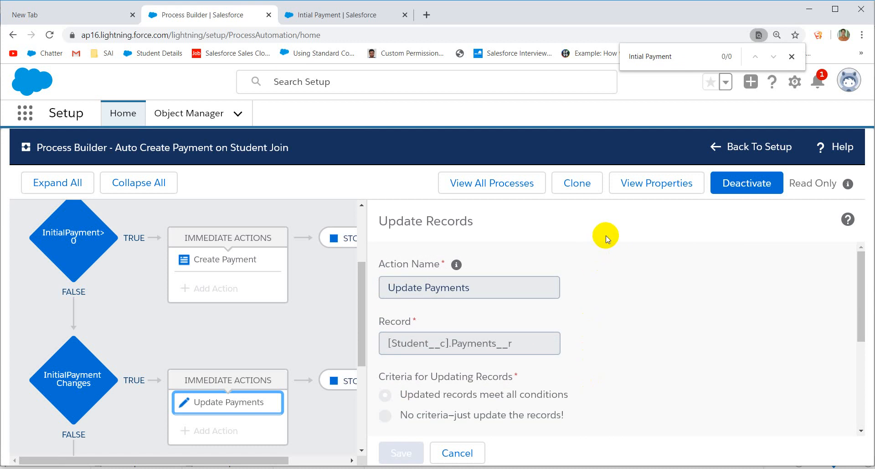
Step: Check that the Intial Payment record now shows Amount $4,000
key("ctrl+Tab")
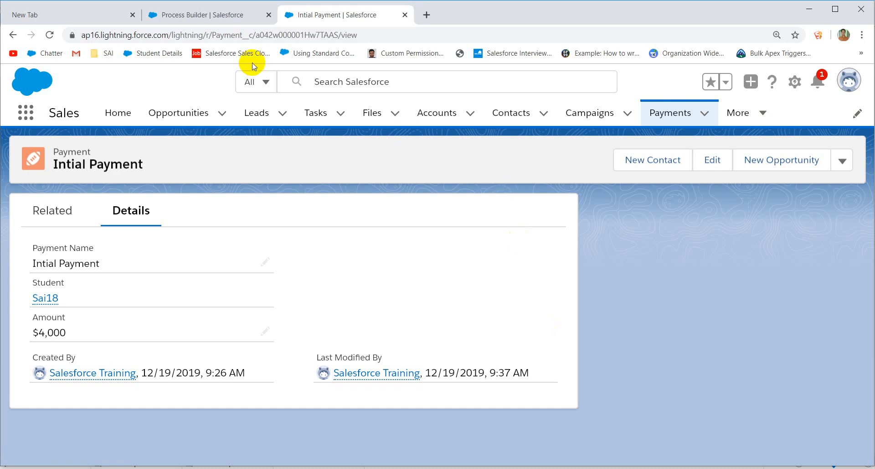
Step: Clone Auto Create Payment on Student Join as a new version of the current process
left_click(215, 18)
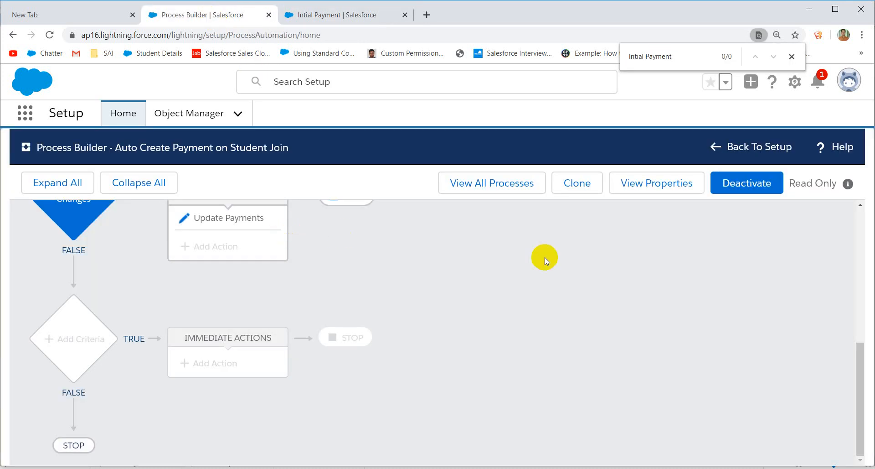
left_click(576, 187)
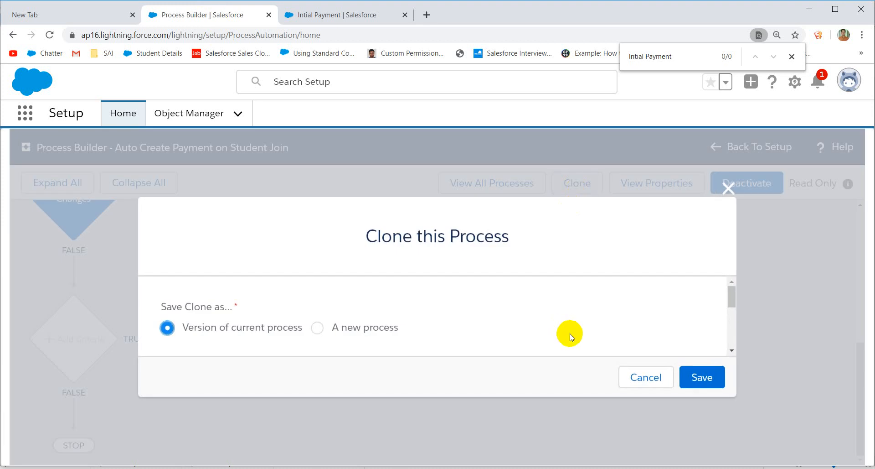
left_click(698, 376)
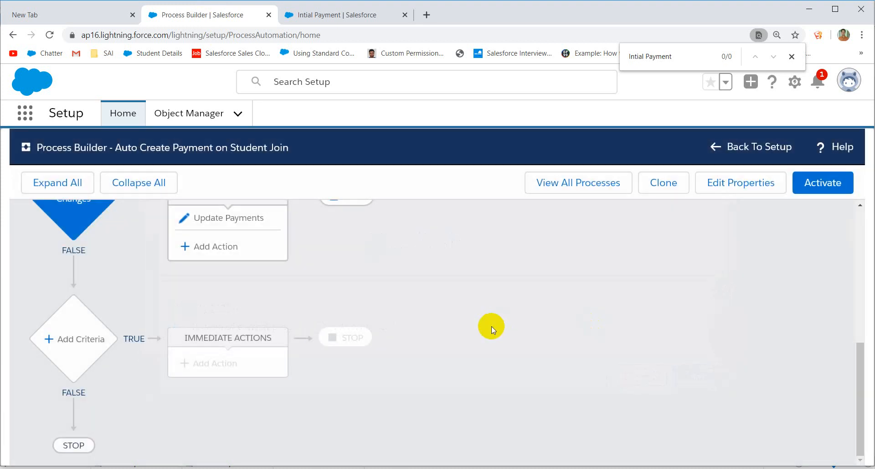
scroll(304, 294, "up", 3)
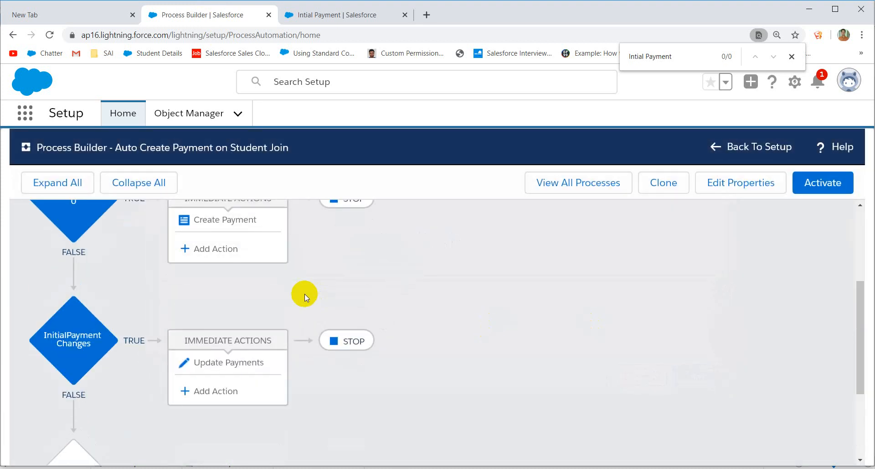
Step: Add an Update Records action named 'Update Balance' to the InitialPayment Changes criteria
left_click(91, 349)
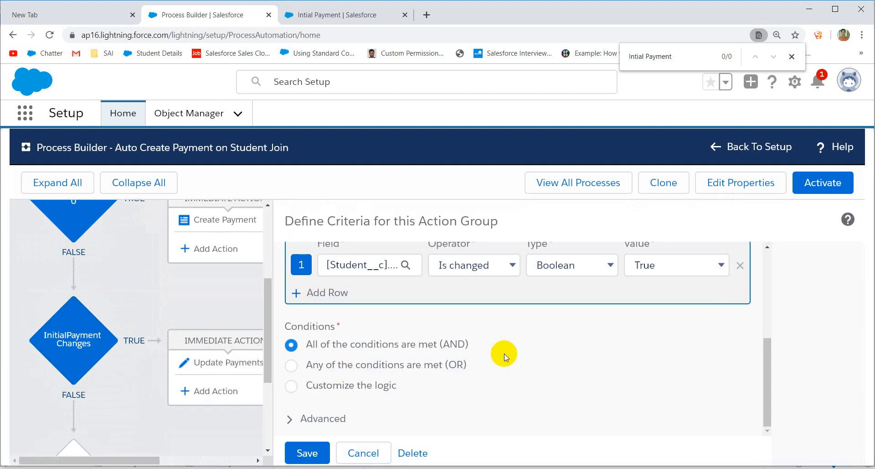
left_click(209, 393)
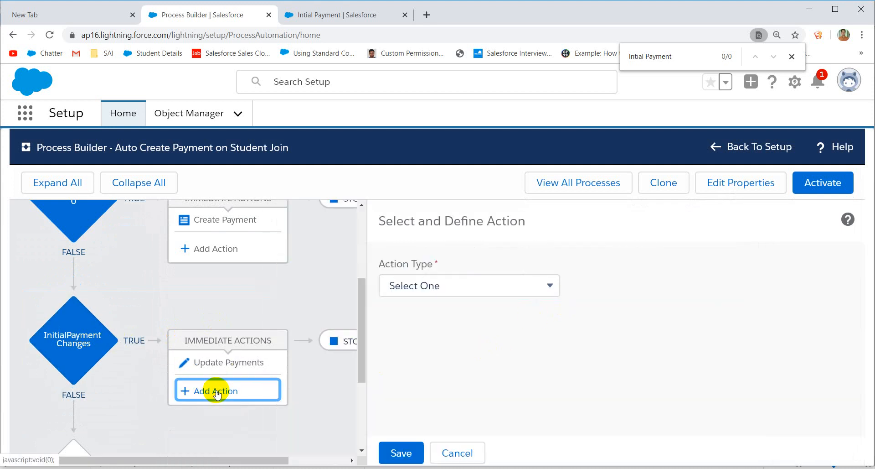
left_click(470, 286)
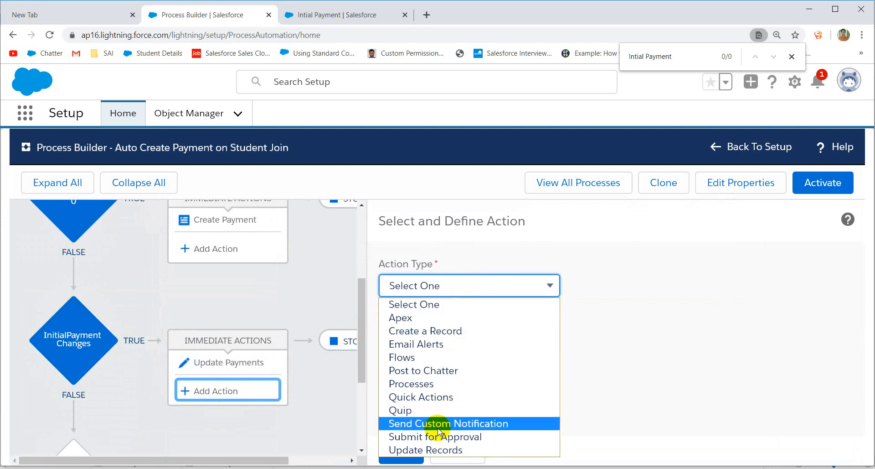
left_click(425, 451)
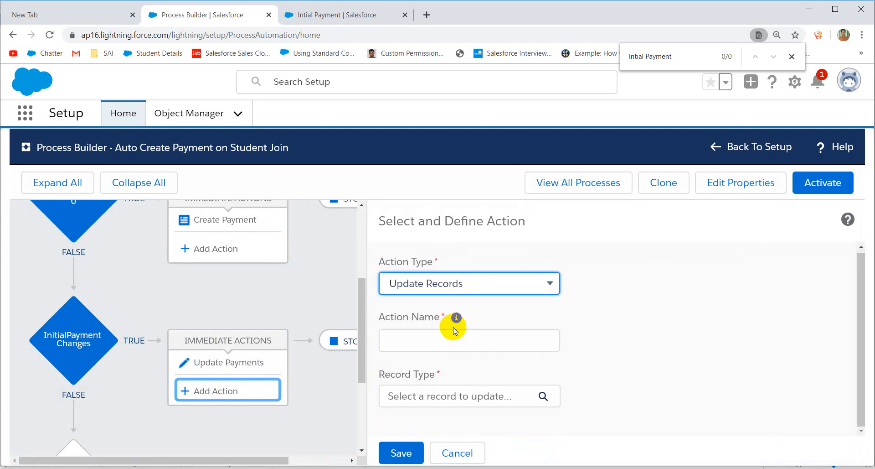
left_click(428, 334)
type("Up")
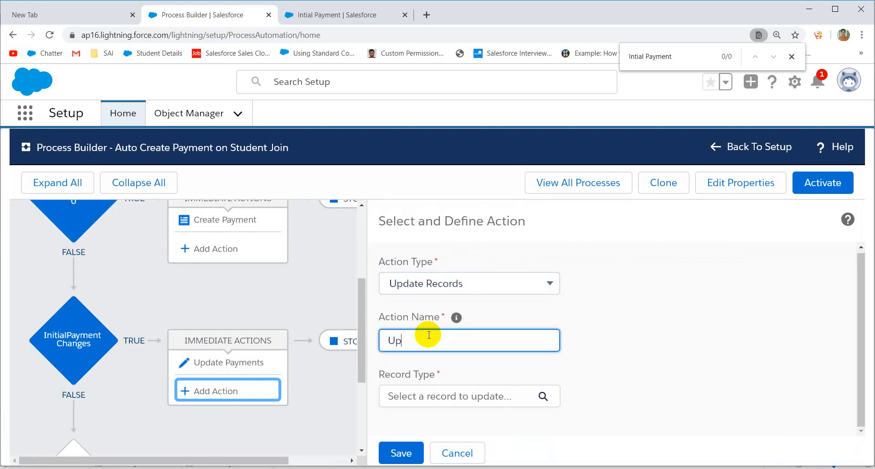
type("date Balance")
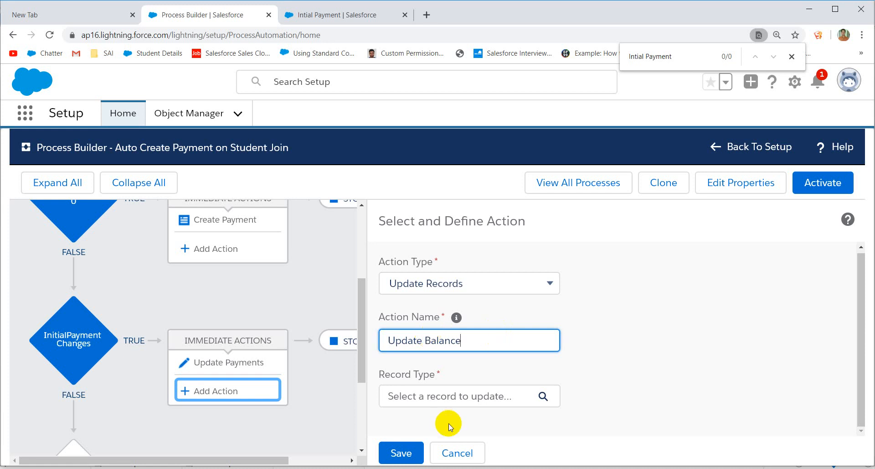
Step: Target the action at the Student__c record that started the process
left_click(427, 396)
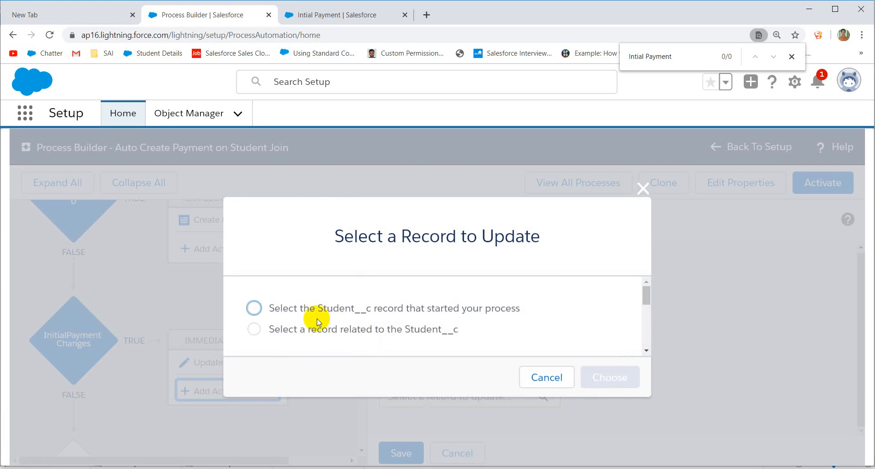
left_click(297, 313)
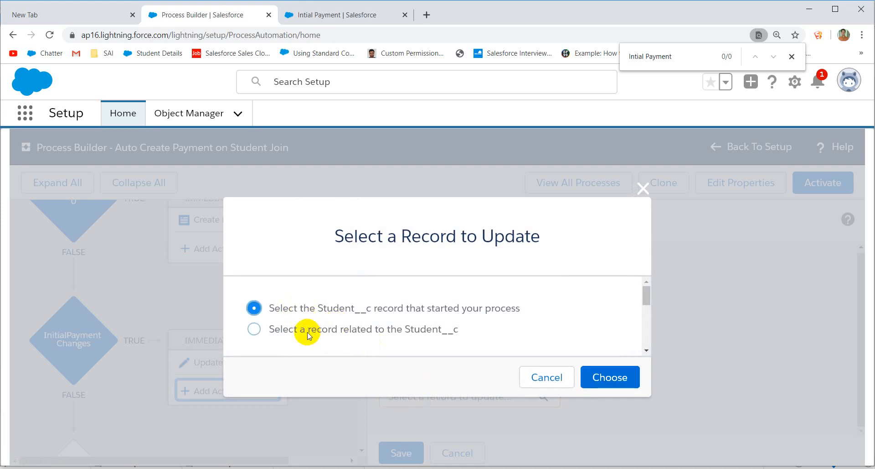
left_click(304, 331)
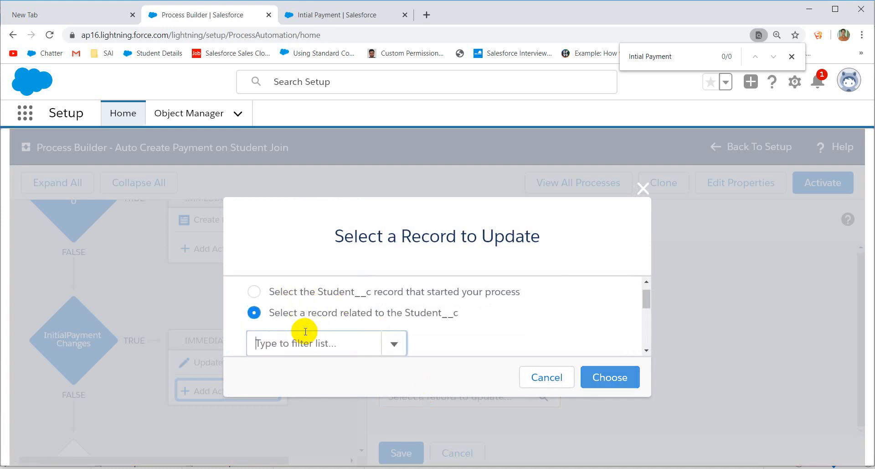
left_click(288, 293)
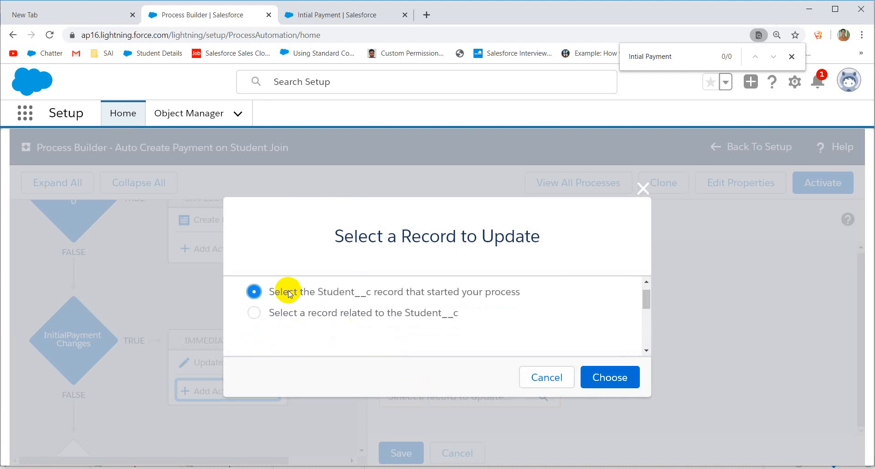
left_click(619, 381)
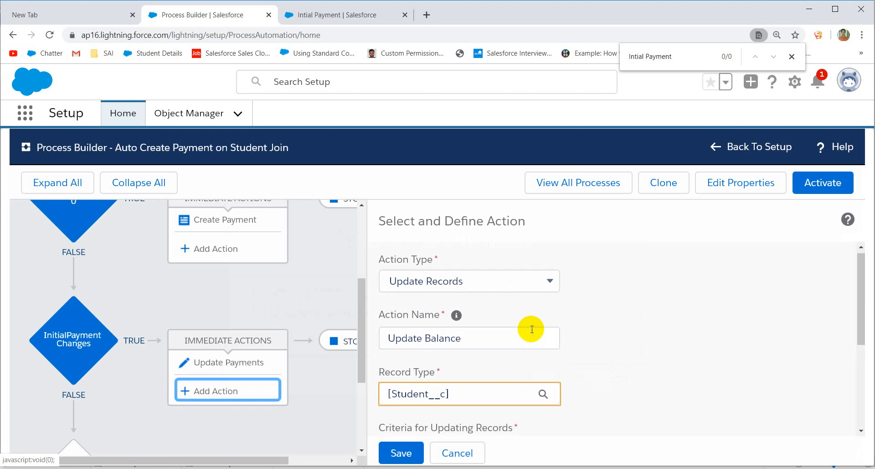
Step: Make the action set Balance Fee using a Formula value type, bringing up the formula builder
scroll(524, 331, "down", 4)
left_click(432, 373)
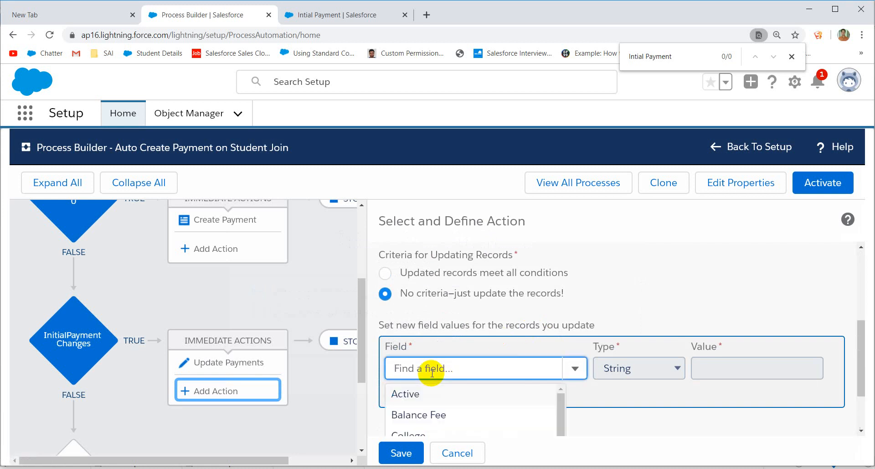
left_click(414, 414)
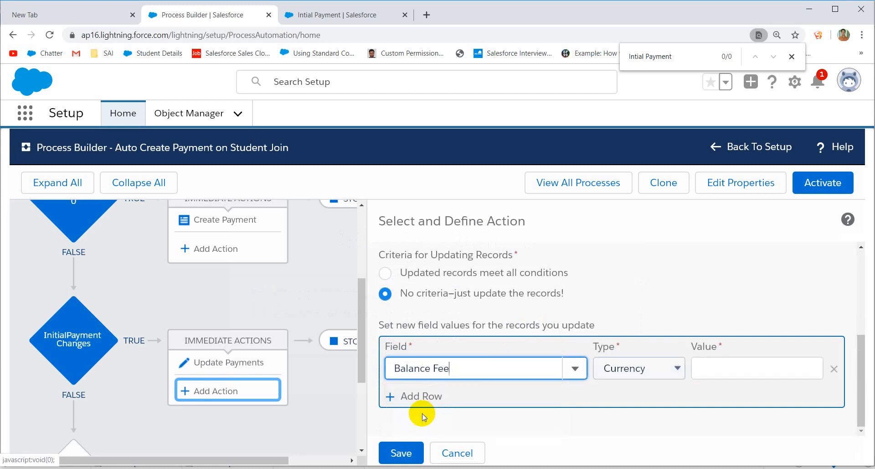
left_click(641, 371)
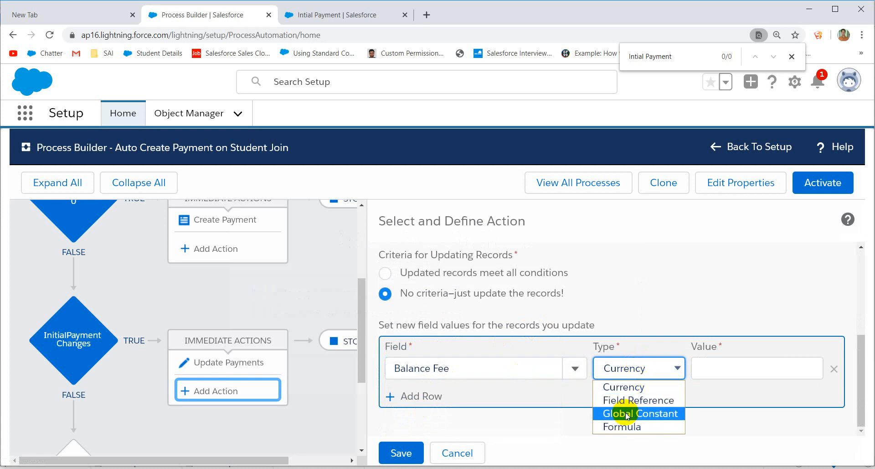
left_click(616, 427)
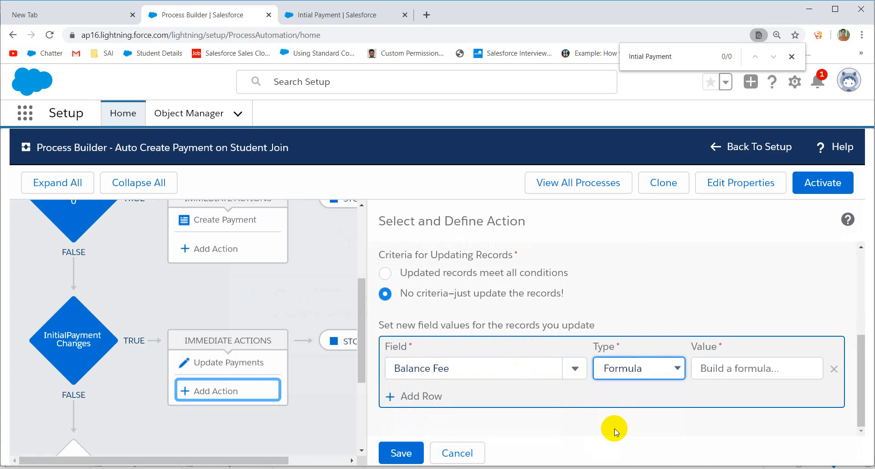
left_click(720, 370)
scroll(651, 303, "down", 4)
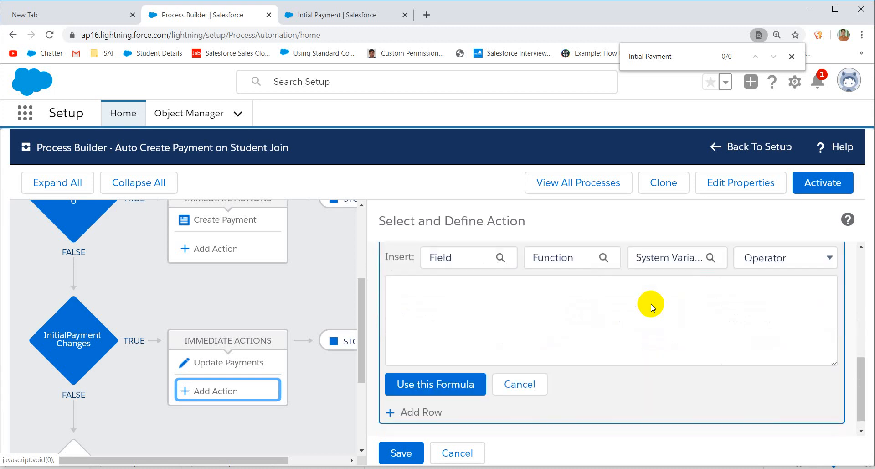
scroll(563, 300, "up", 2)
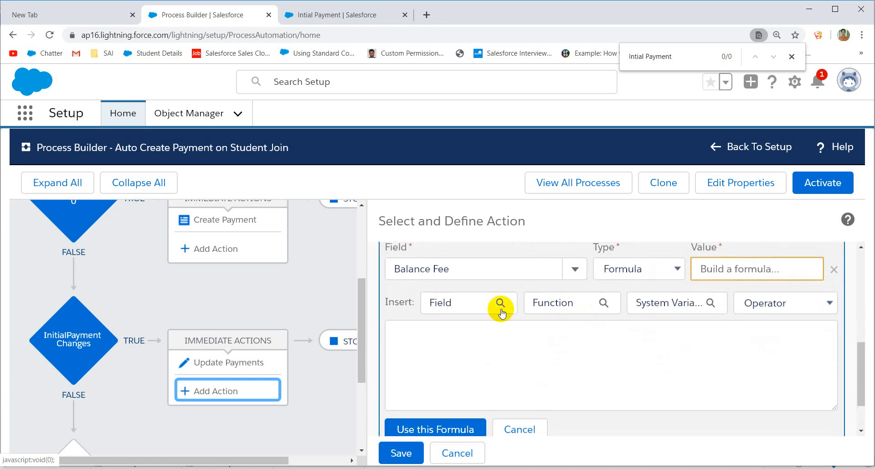
Step: Start the Balance Fee formula by inserting the Actual_Student_Fee__c field
left_click(453, 303)
left_click(369, 313)
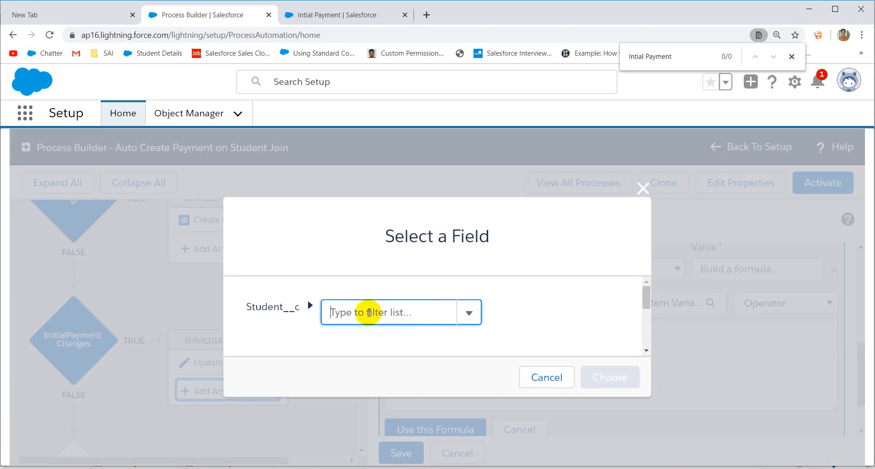
type("Balan")
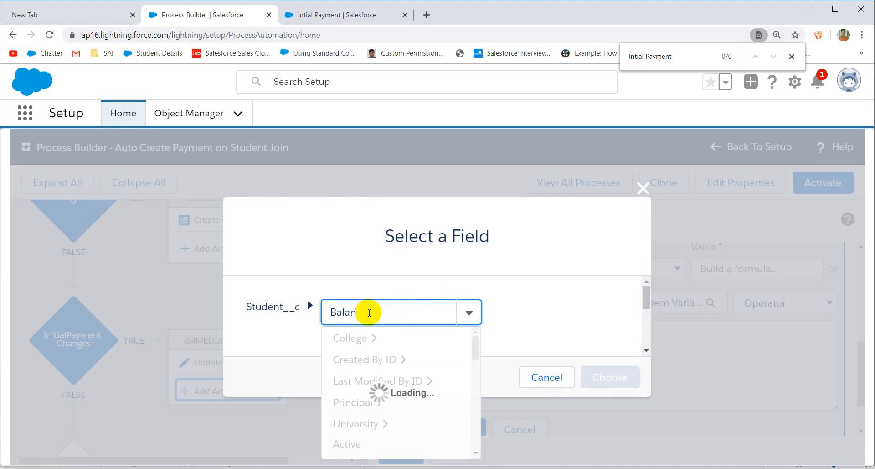
left_click(360, 335)
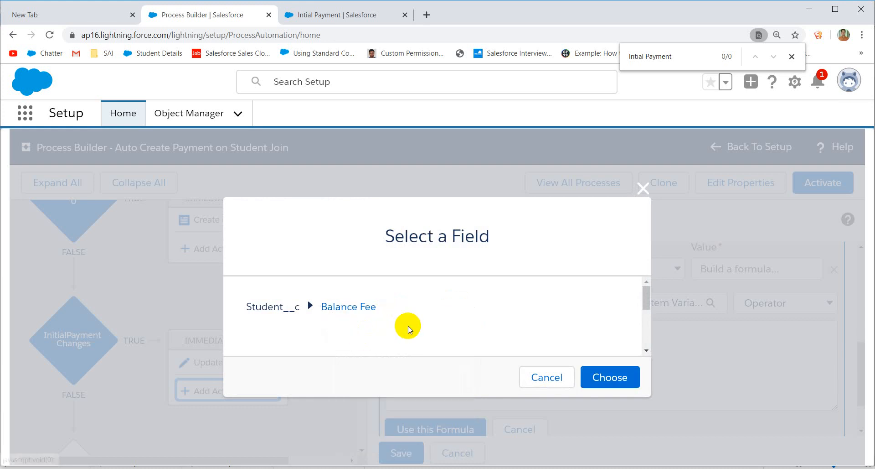
left_click(551, 385)
left_click(440, 337)
left_click(474, 298)
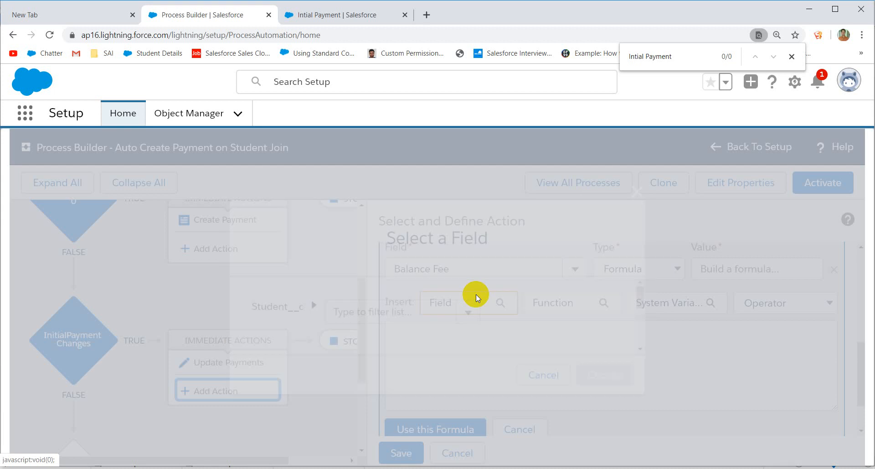
left_click(354, 313)
type("t")
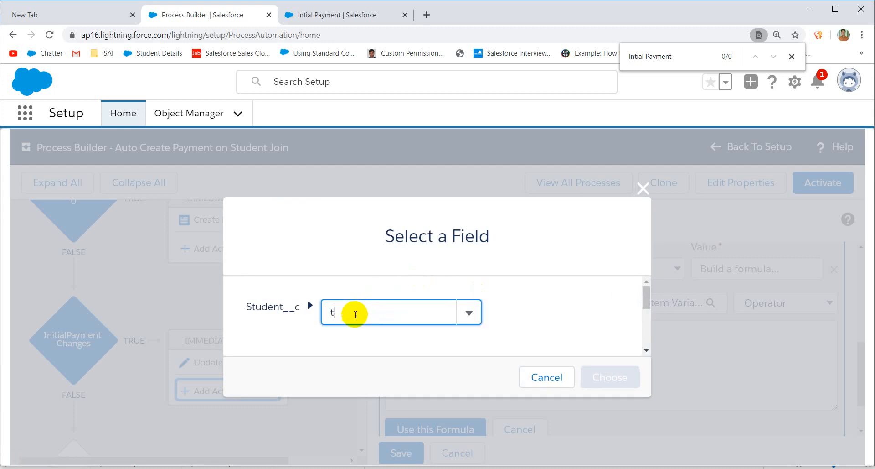
type("ot")
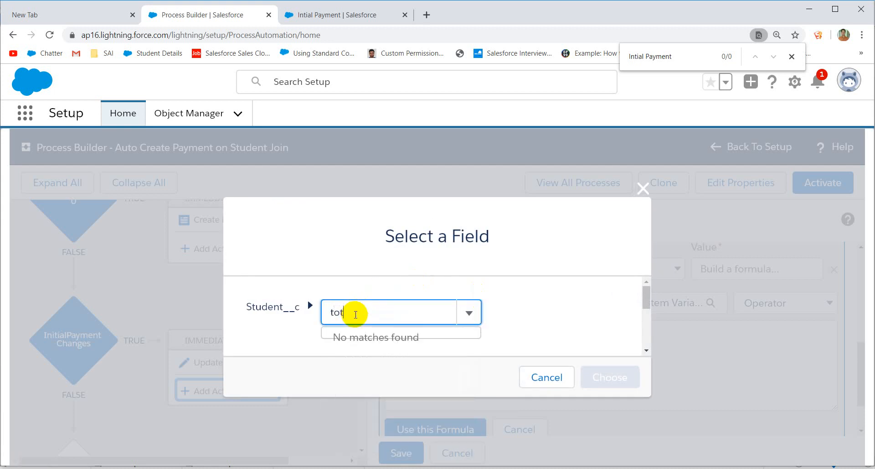
key("BackSpace")
key("BackSpace")
key("BackSpace")
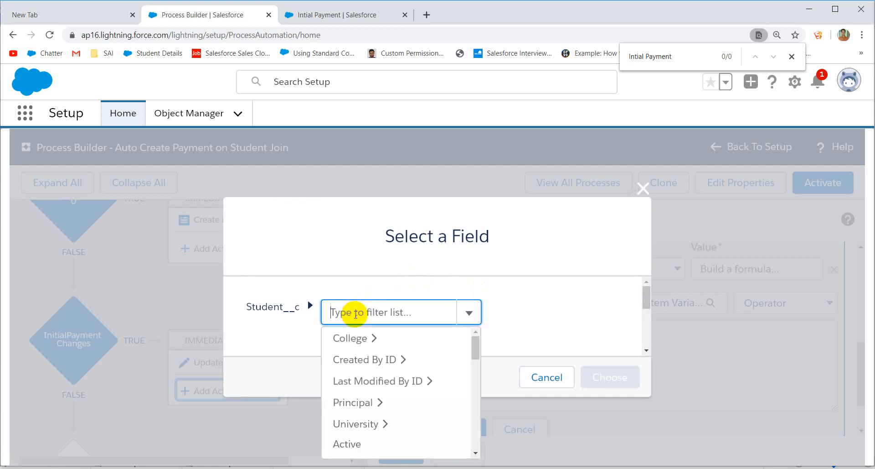
type("studen")
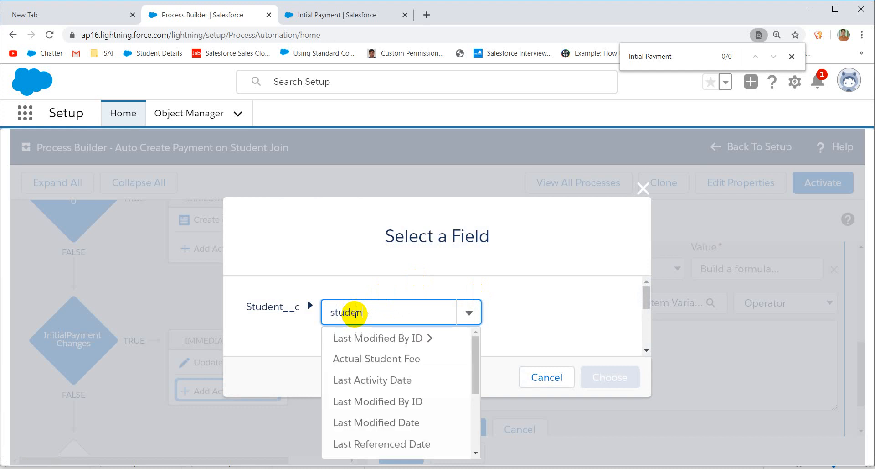
left_click(377, 337)
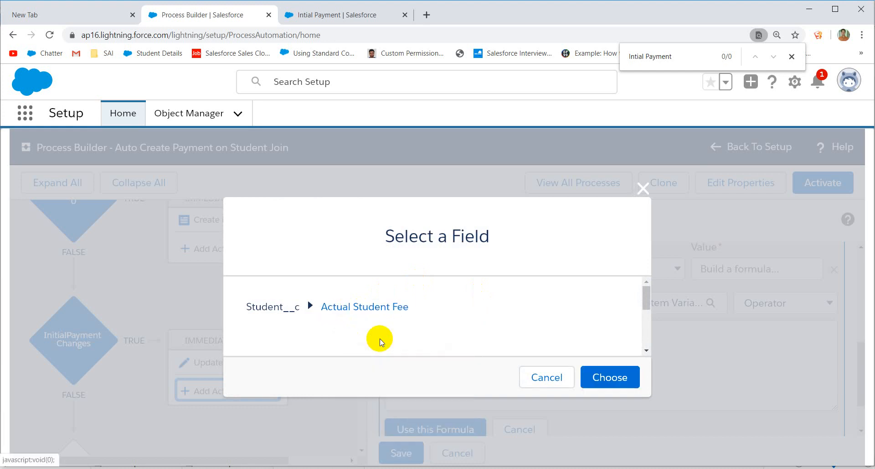
left_click(606, 370)
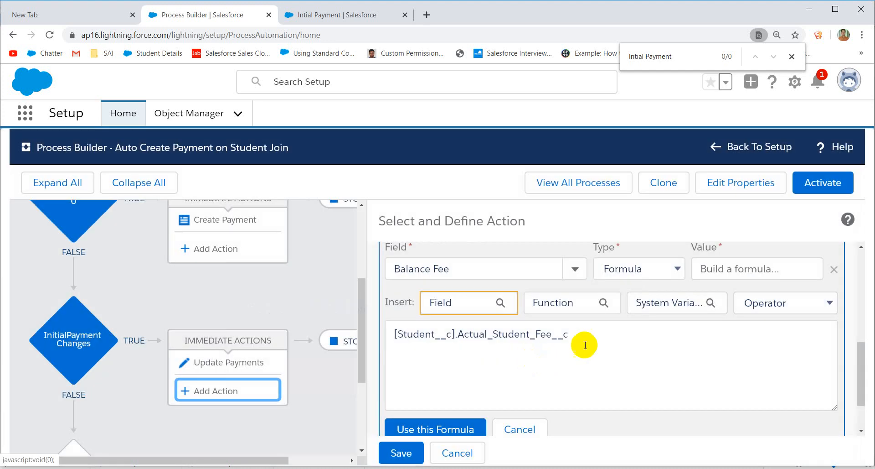
Step: Subtract Initial_Payment__c, apply the formula and save the Update Balance action
left_click(593, 334)
type("-c")
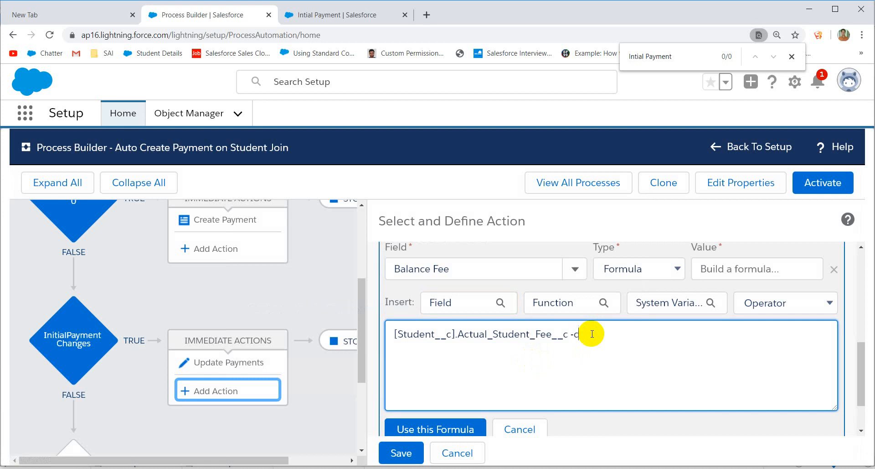
key("BackSpace")
left_click(447, 302)
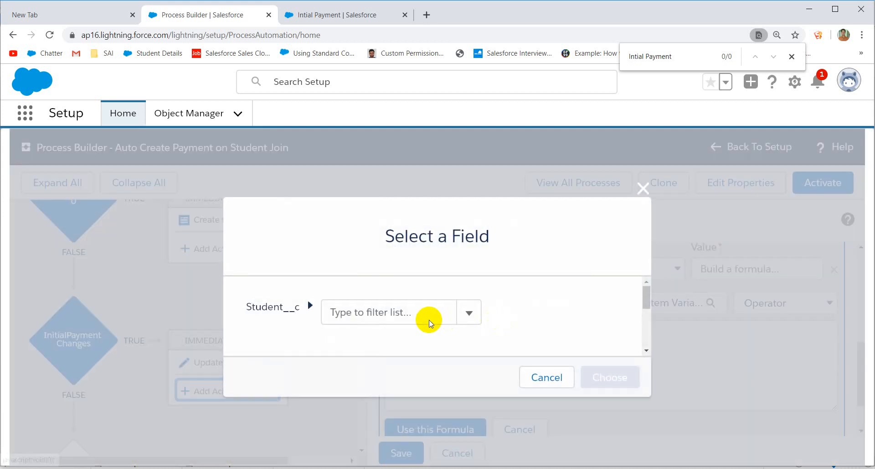
left_click(403, 312)
type("ini")
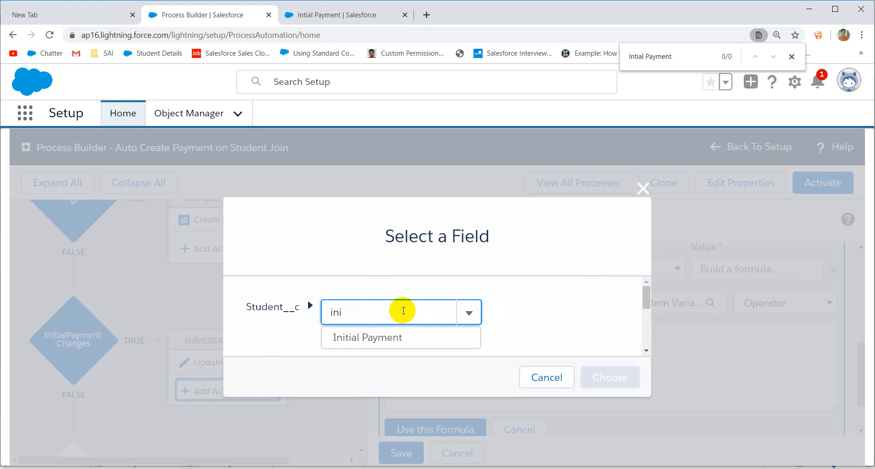
left_click(392, 338)
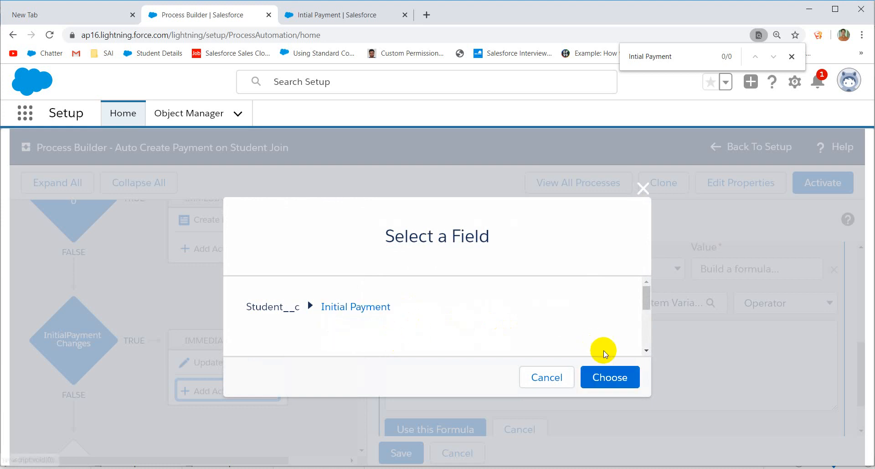
left_click(610, 377)
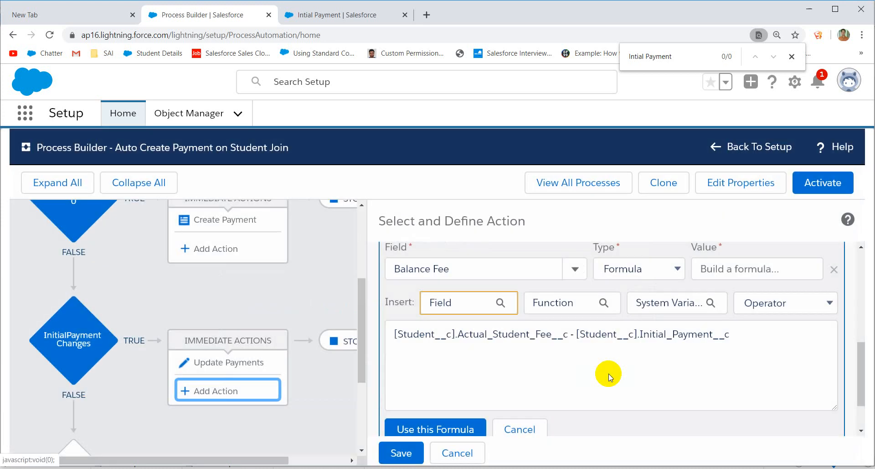
left_click(431, 429)
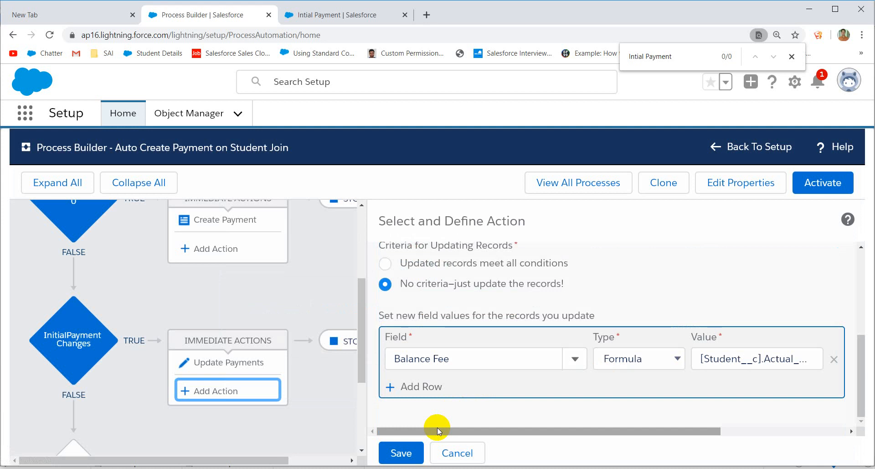
left_click(400, 461)
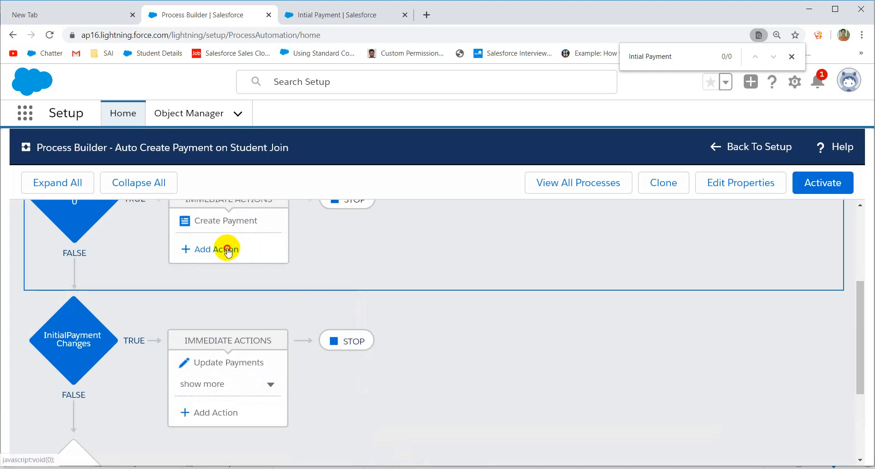
Step: Start another Update Records action named 'Update Balance' targeting the starting Student__c record
left_click(228, 250)
left_click(433, 286)
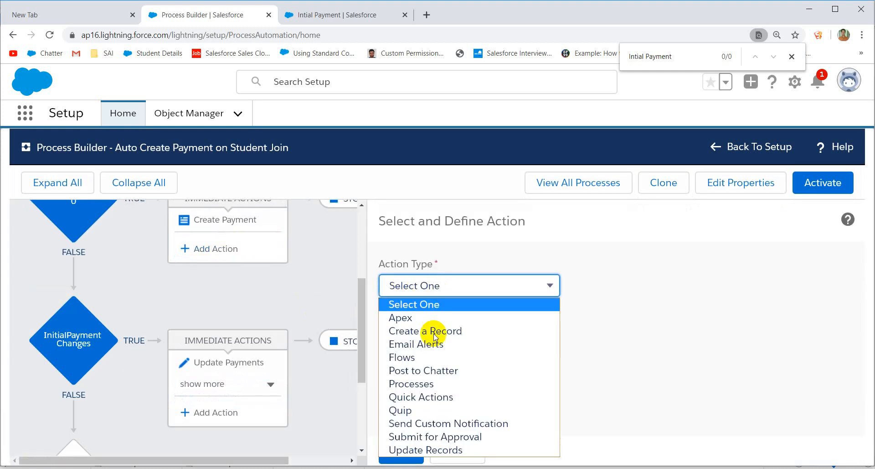
left_click(424, 450)
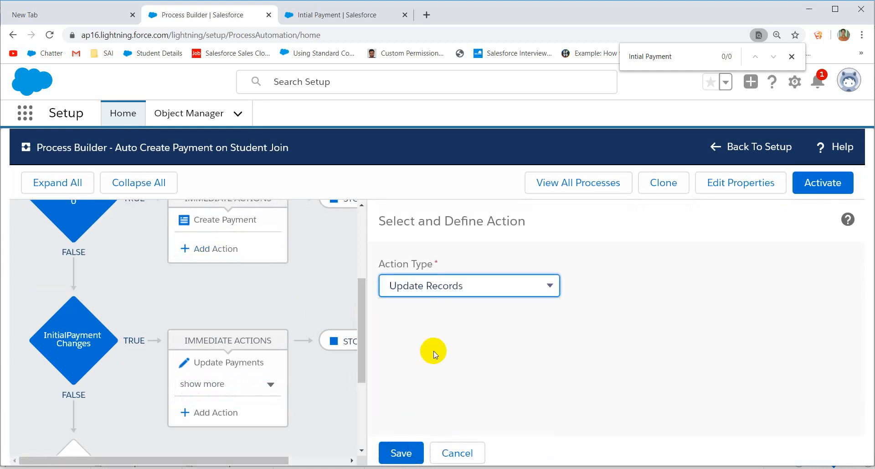
left_click(423, 342)
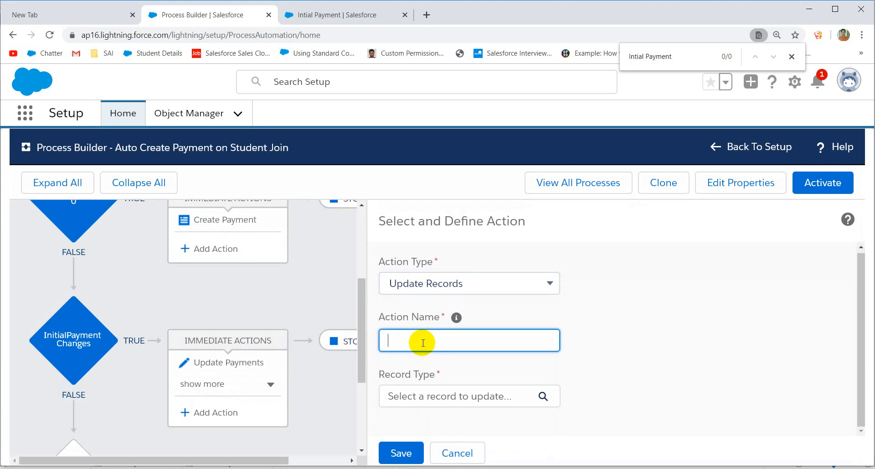
type("Update Balance")
left_click(424, 342)
key("End")
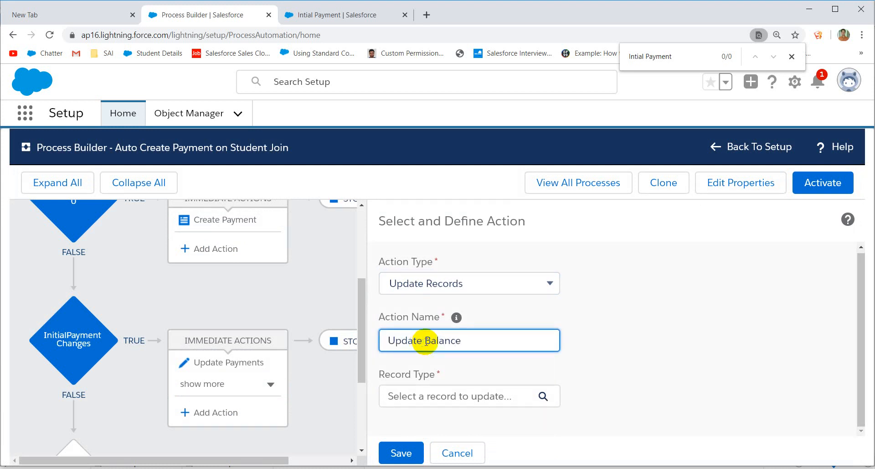
left_click(433, 397)
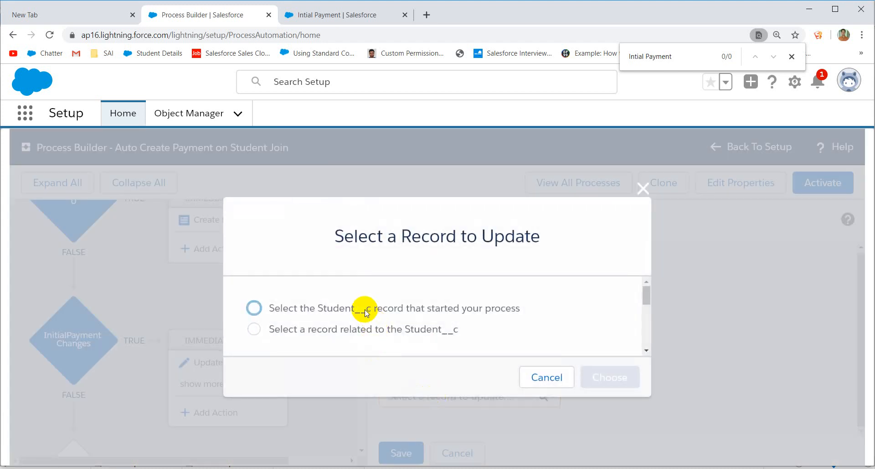
left_click(363, 308)
left_click(603, 381)
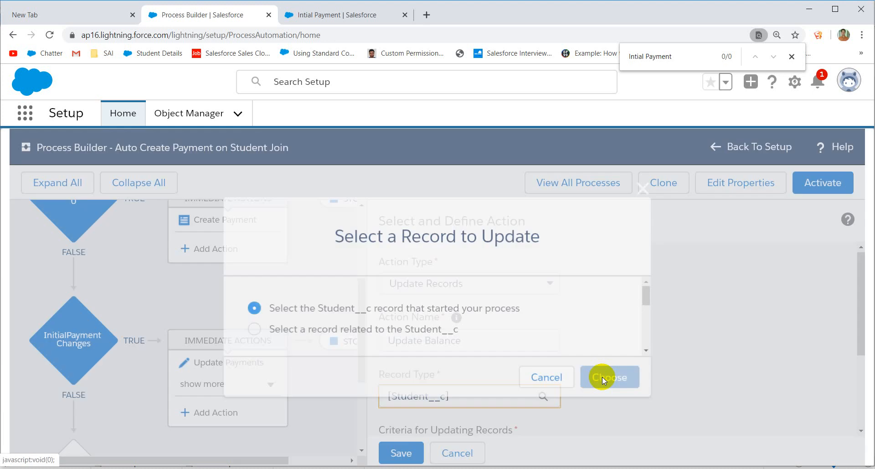
Step: Search the field list for an Actual/Student fee field, then clear the search
scroll(561, 353, "down", 3)
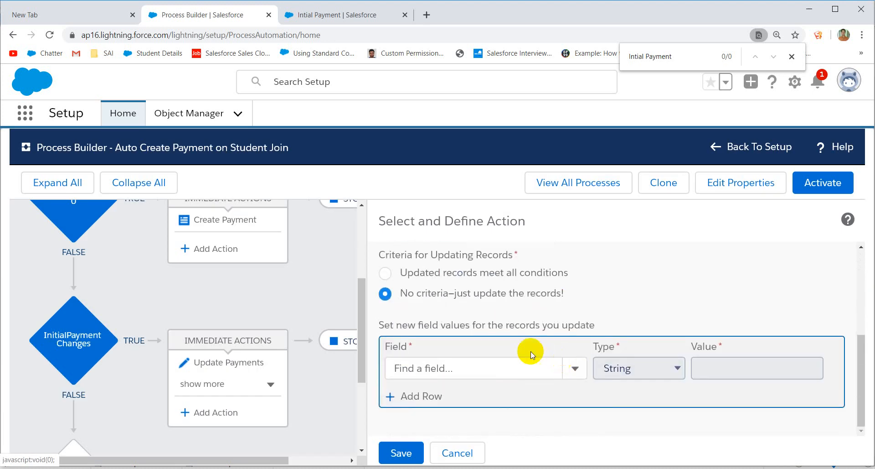
left_click(432, 371)
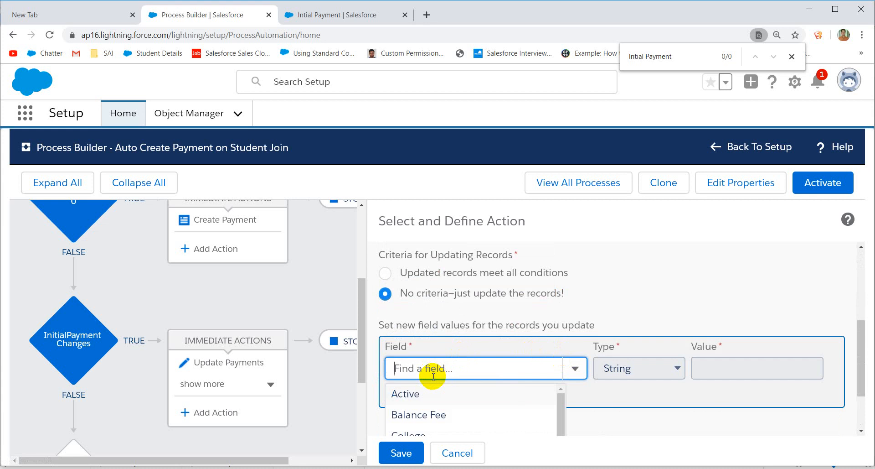
type("Actu")
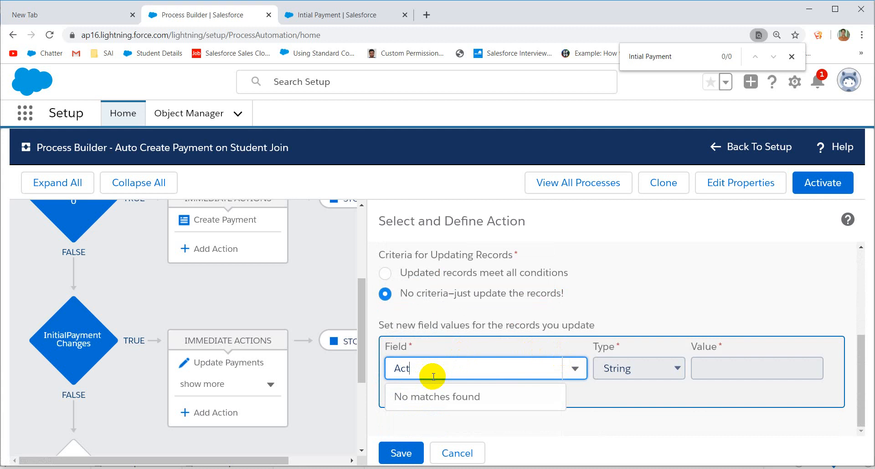
key("BackSpace")
key("BackSpace")
key("BackSpace")
type("st")
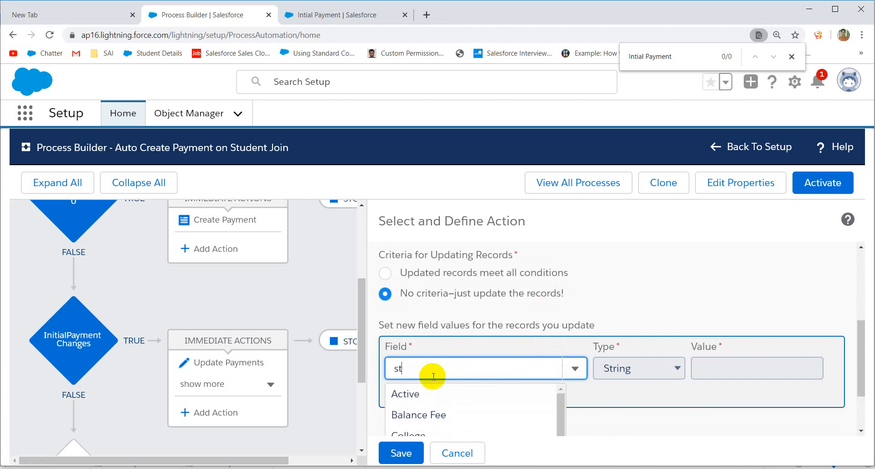
type("ude")
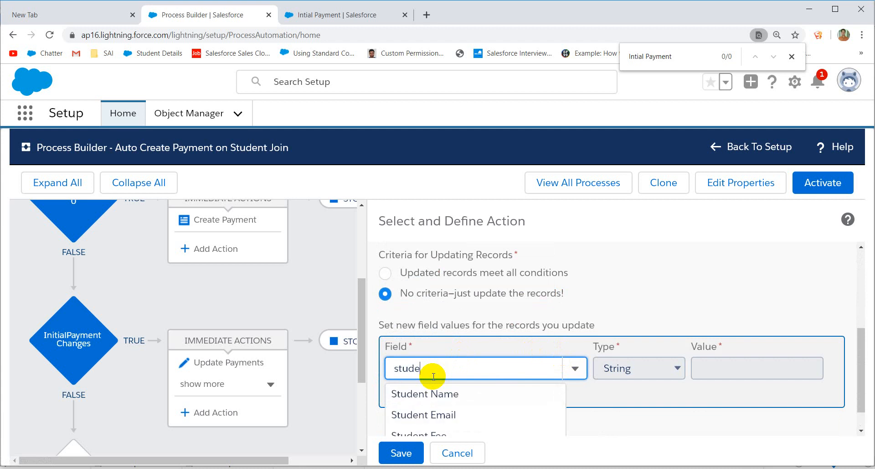
scroll(406, 373, "down", 1)
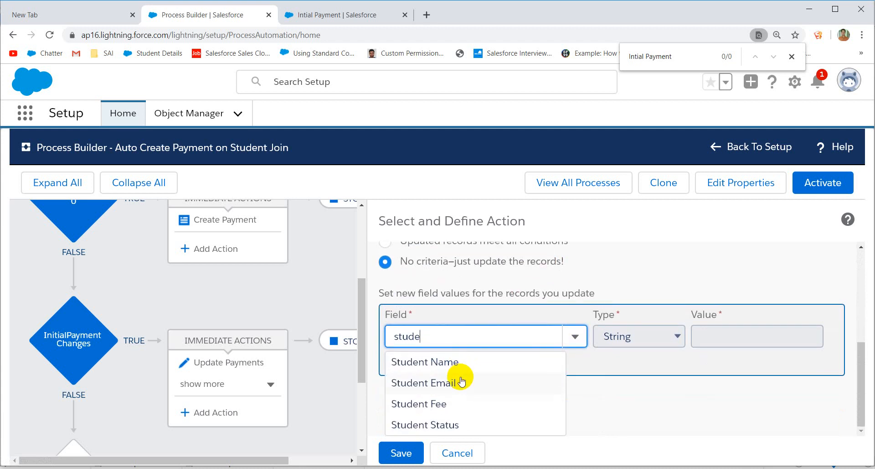
left_click_drag(439, 339, 352, 339)
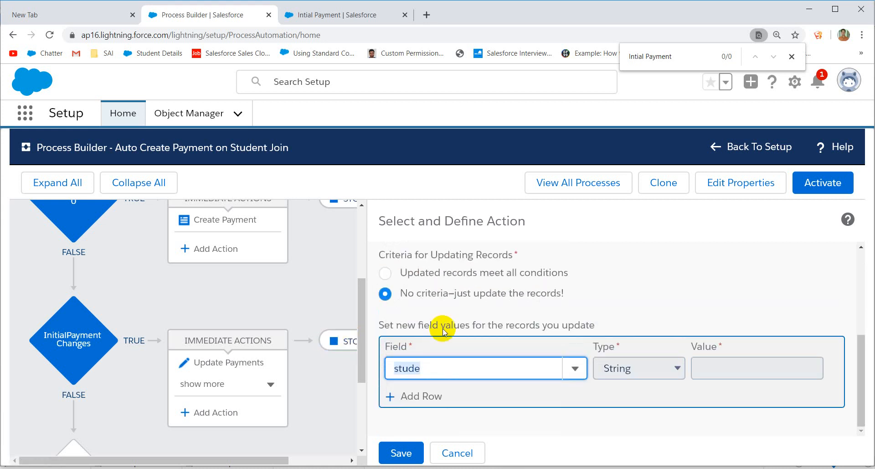
left_click(431, 365)
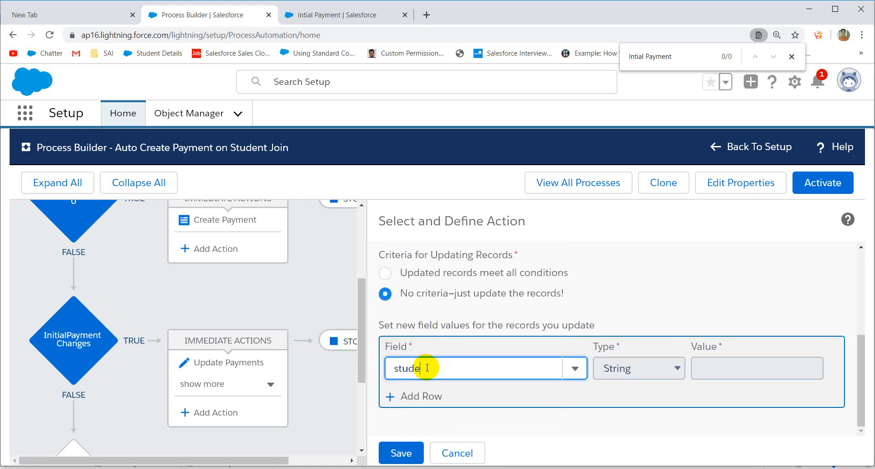
key("BackSpace")
key("BackSpace")
key("BackSpace")
key("BackSpace")
key("BackSpace")
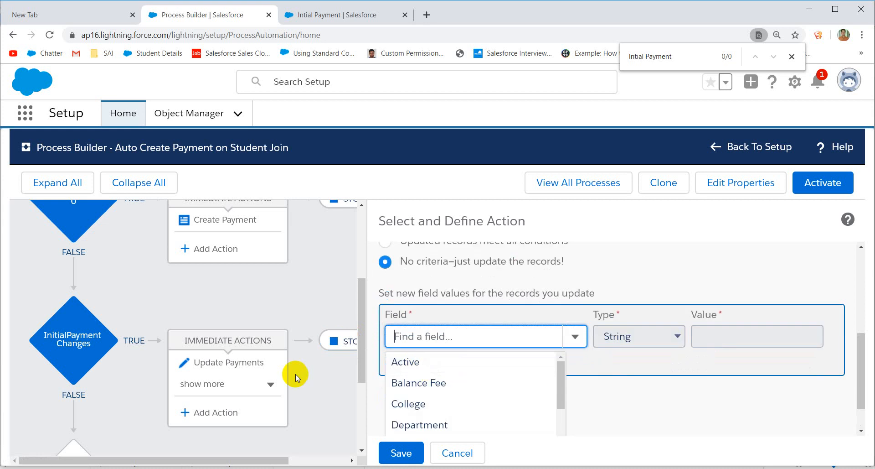
Step: Reveal and review Update Balance under InitialPayment Changes, then start an action under Create Payment
left_click(221, 386)
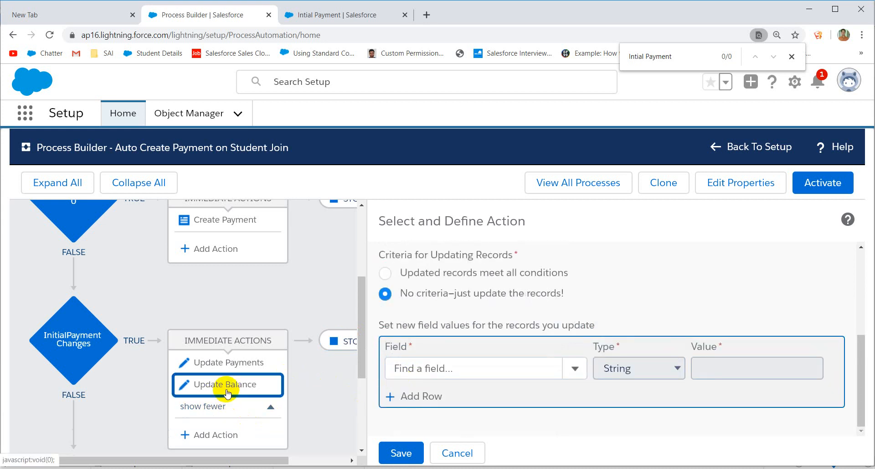
left_click(226, 392)
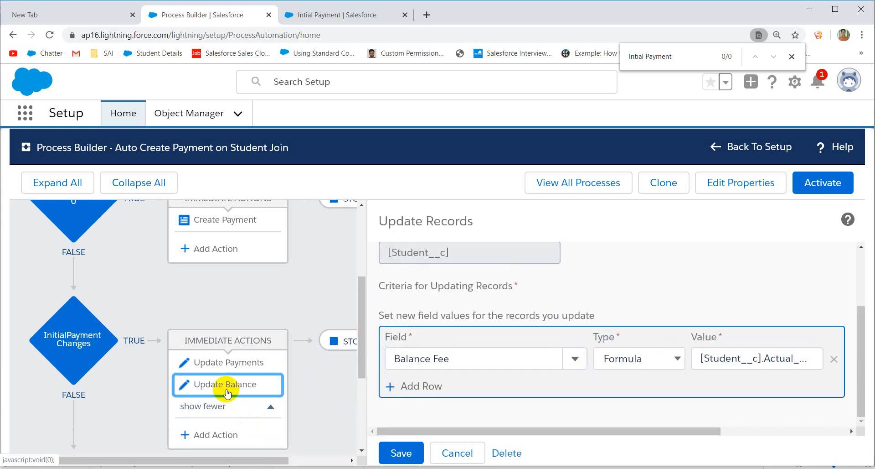
left_click(221, 246)
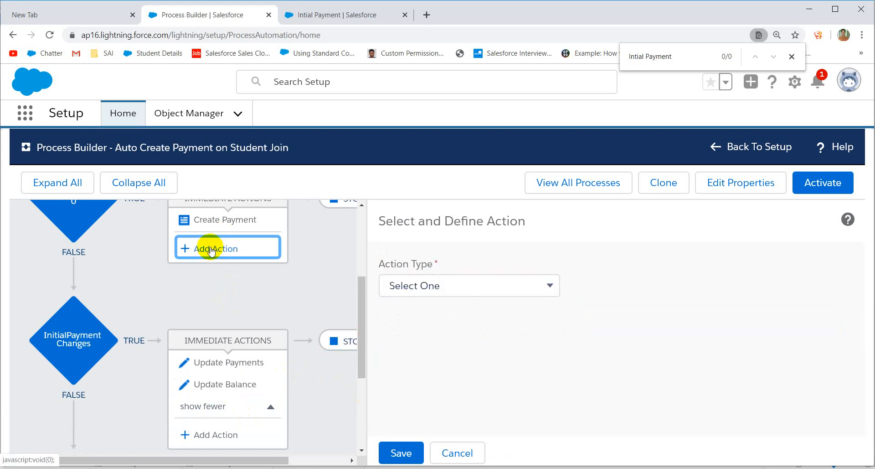
Step: Create an Update Records action named Update Balance targeting the starting Student__c record
left_click(431, 286)
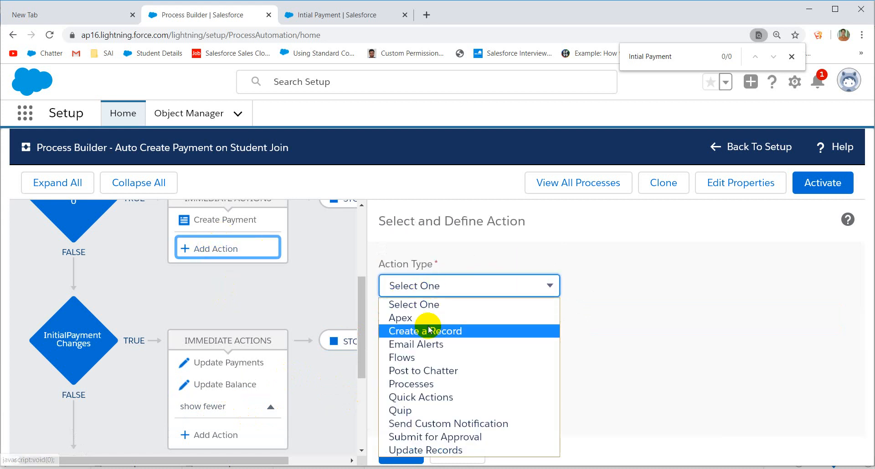
left_click(418, 450)
left_click(471, 338)
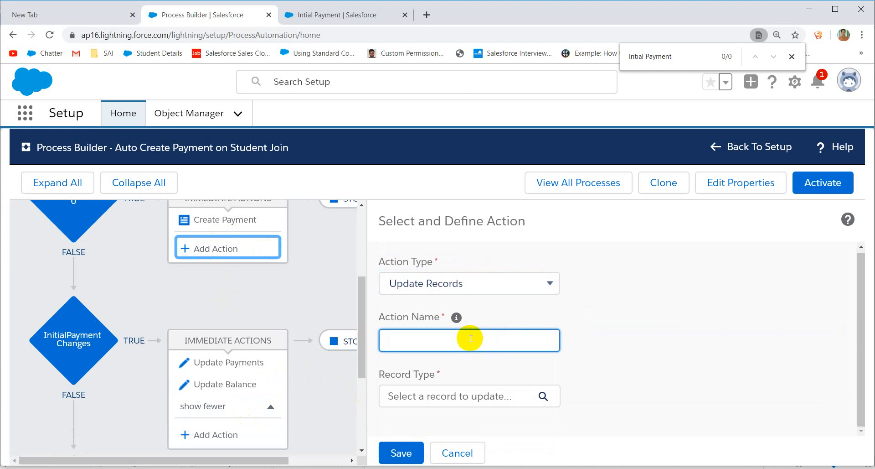
type("Update B")
type("ak")
type("ance")
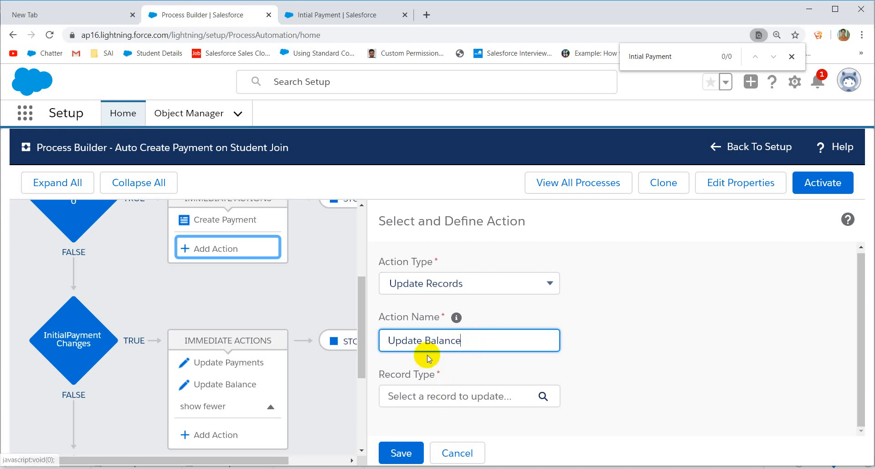
left_click(444, 397)
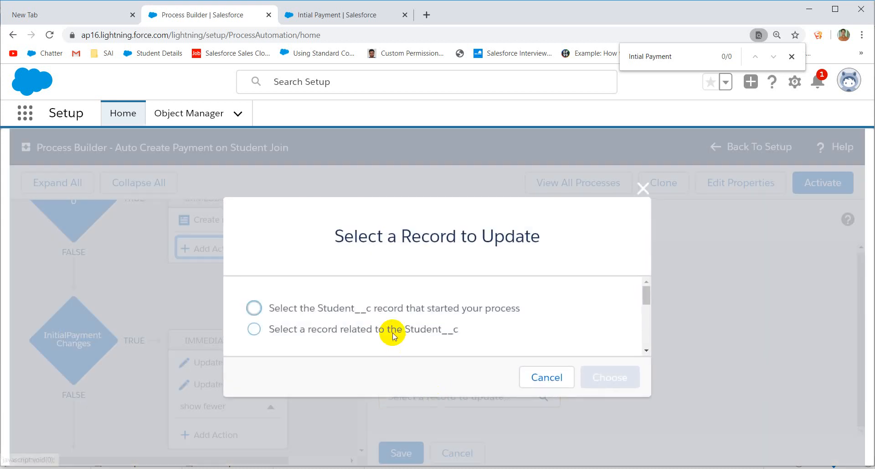
left_click(383, 310)
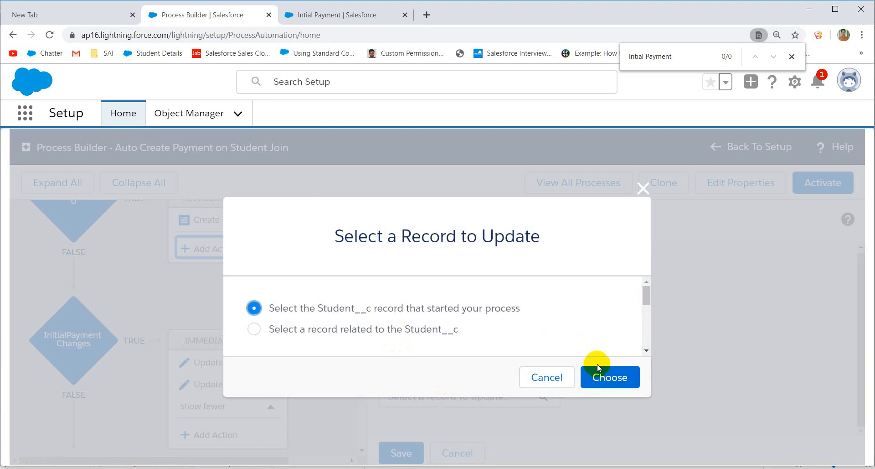
left_click(602, 377)
Step: Choose Balance Fee as the field this action updates
scroll(600, 371, "down", 4)
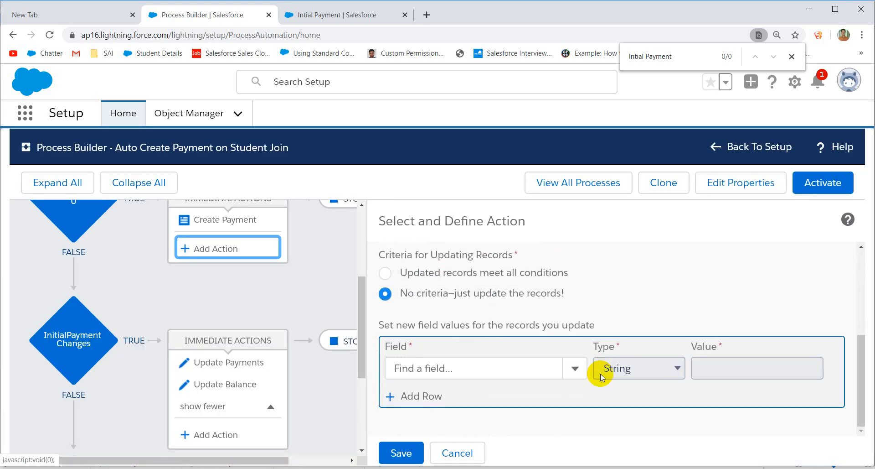
left_click(472, 369)
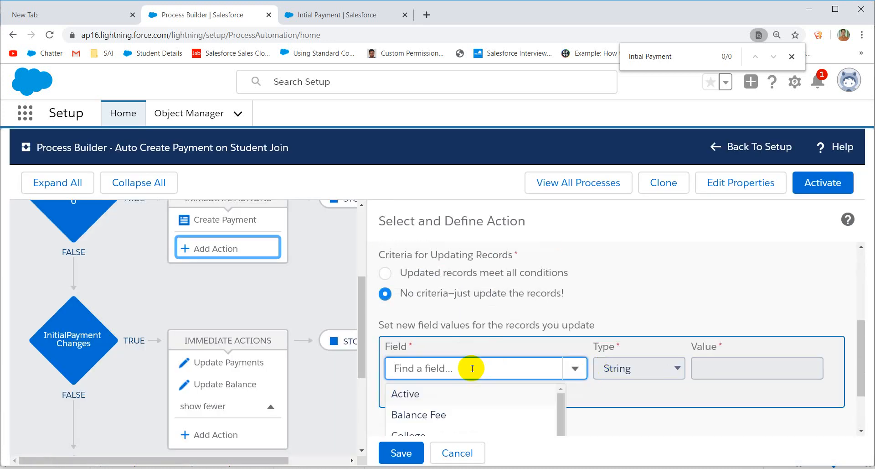
left_click(422, 414)
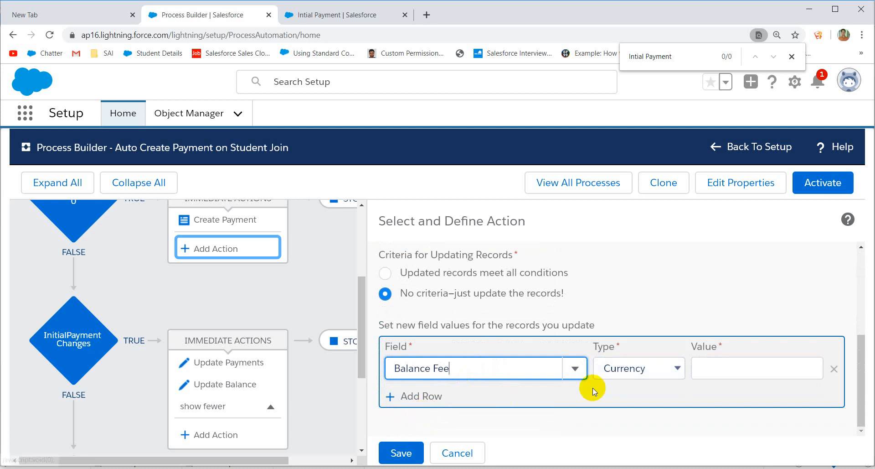
left_click(637, 375)
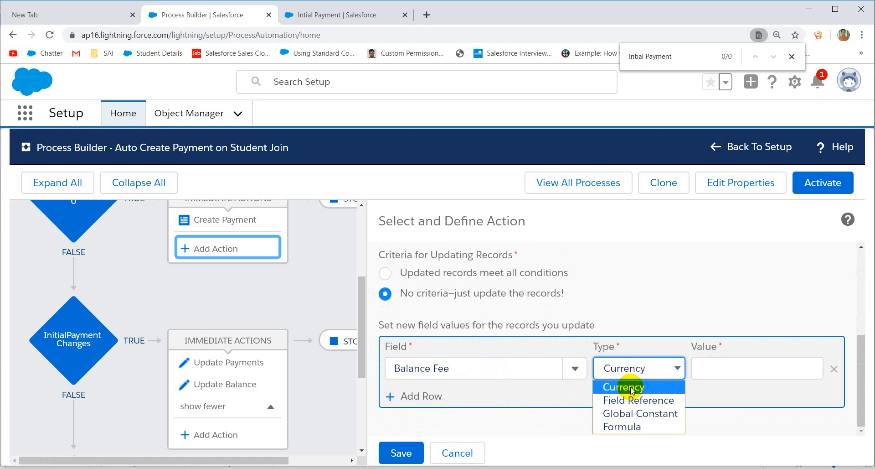
Step: Set Balance Fee's value type to Formula and bring up the formula editor
left_click(631, 414)
left_click(737, 370)
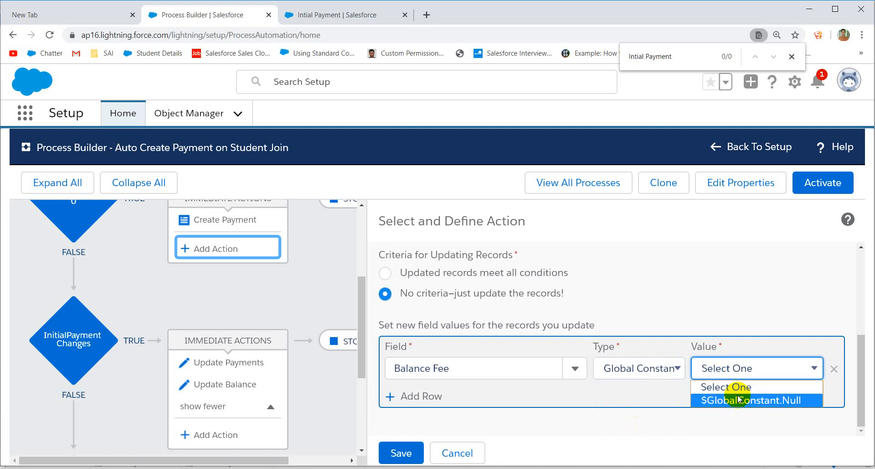
left_click(652, 369)
left_click(653, 368)
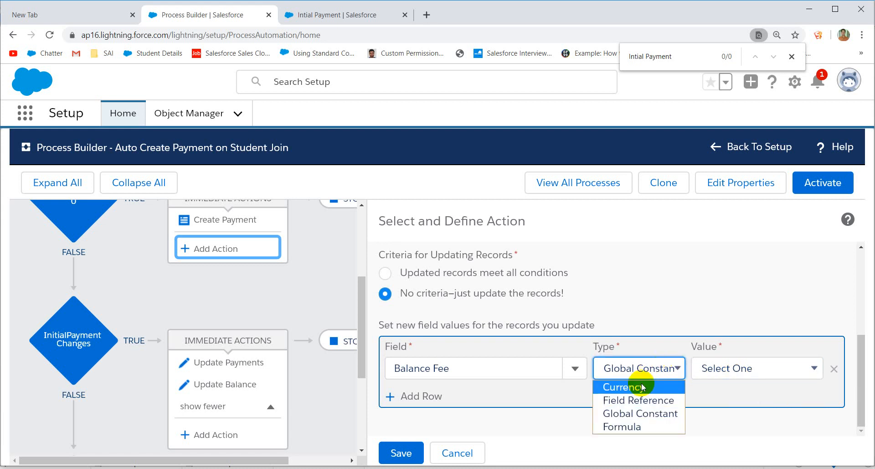
left_click(621, 426)
left_click(726, 368)
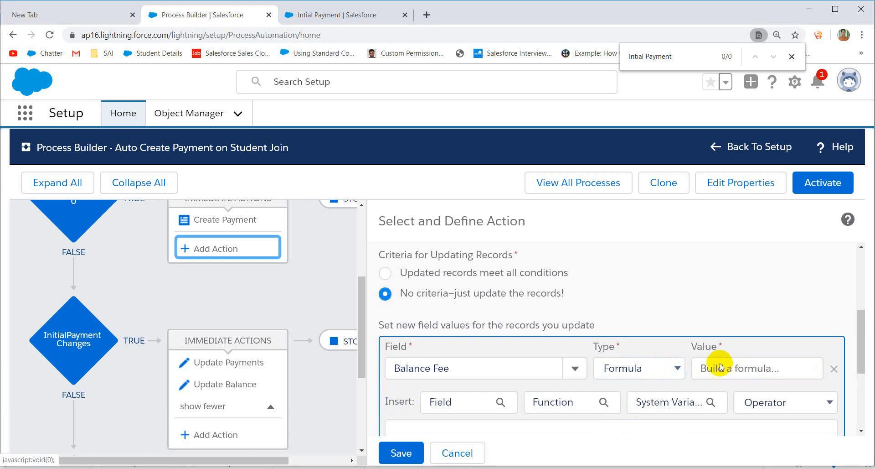
scroll(509, 330, "down", 4)
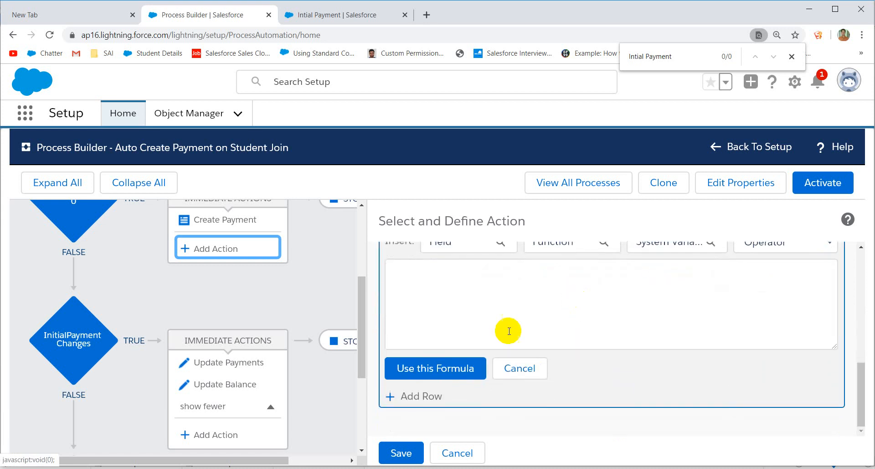
Step: Insert Actual_Student_Fee__c followed by a minus sign into the formula
left_click(465, 245)
left_click(373, 313)
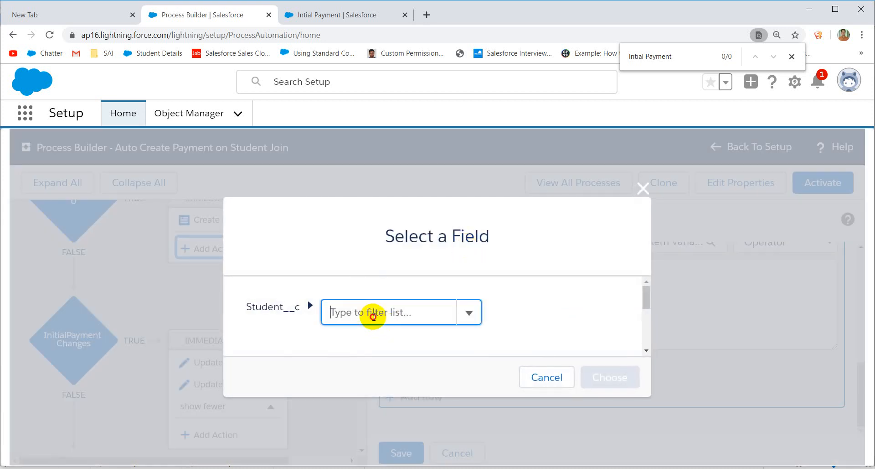
type("act")
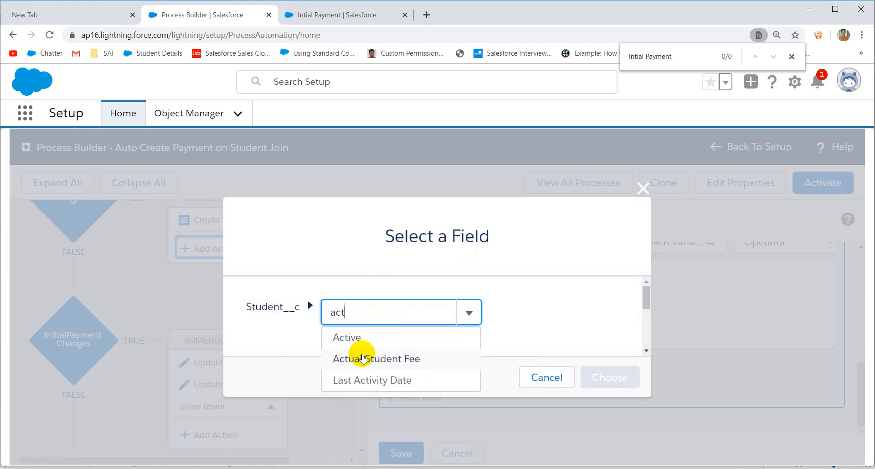
left_click(362, 359)
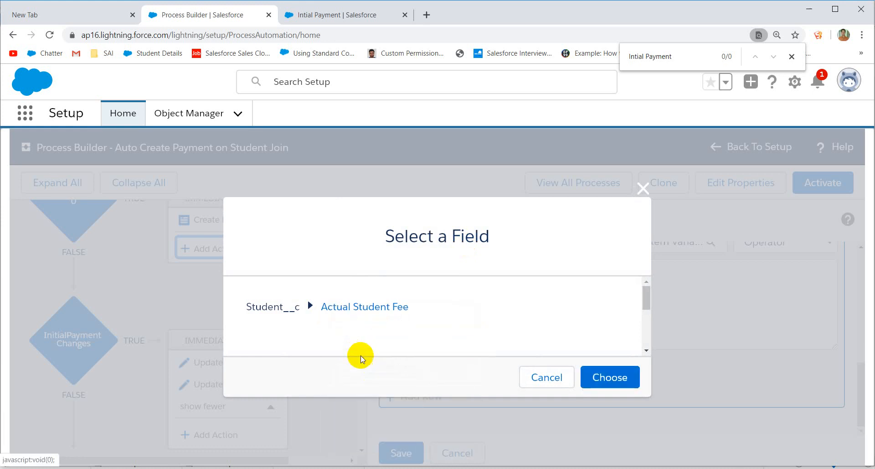
left_click(611, 377)
left_click(602, 285)
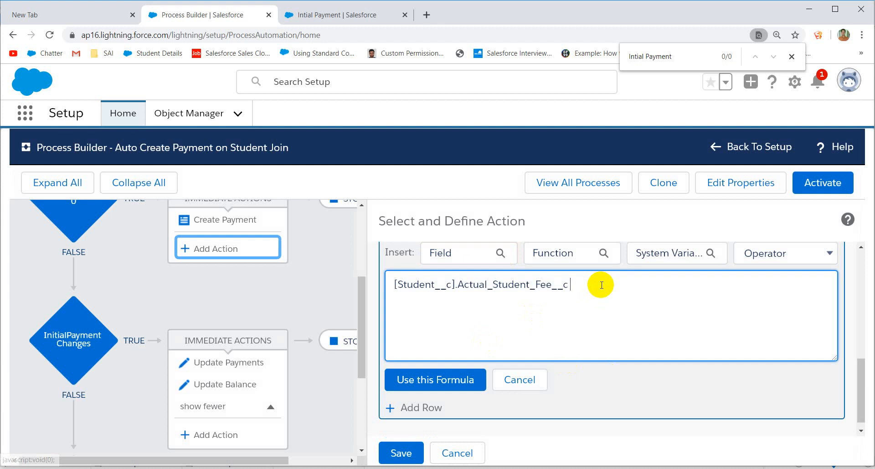
type("-")
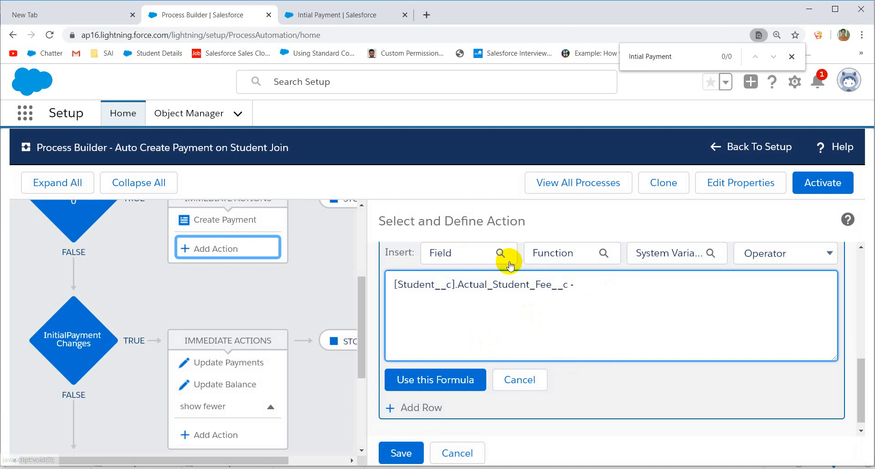
Step: Insert Initial_Payment__c and apply the formula to Balance Fee
left_click(456, 252)
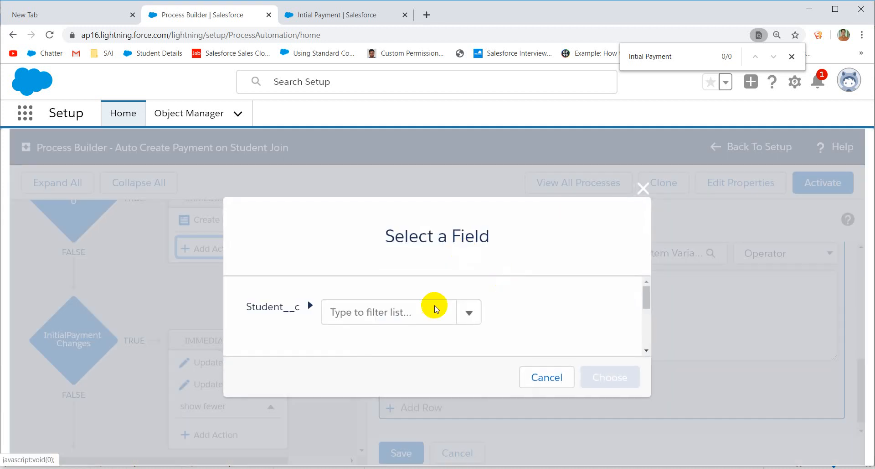
left_click(404, 313)
type("ini")
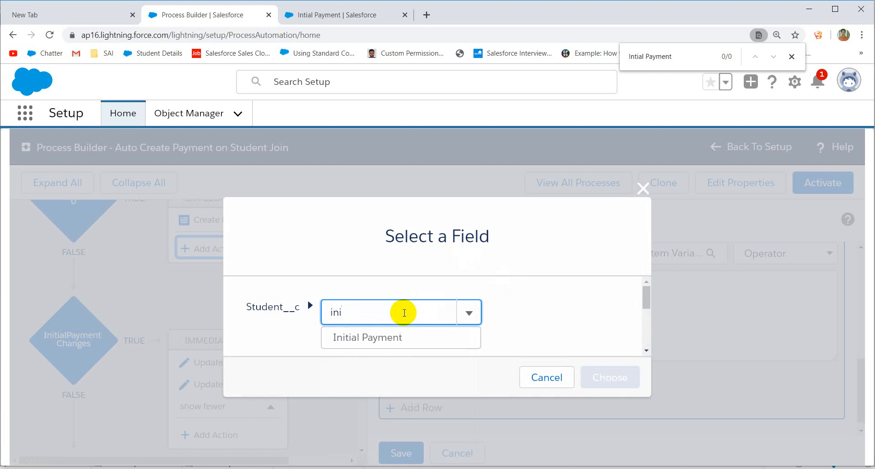
left_click(383, 341)
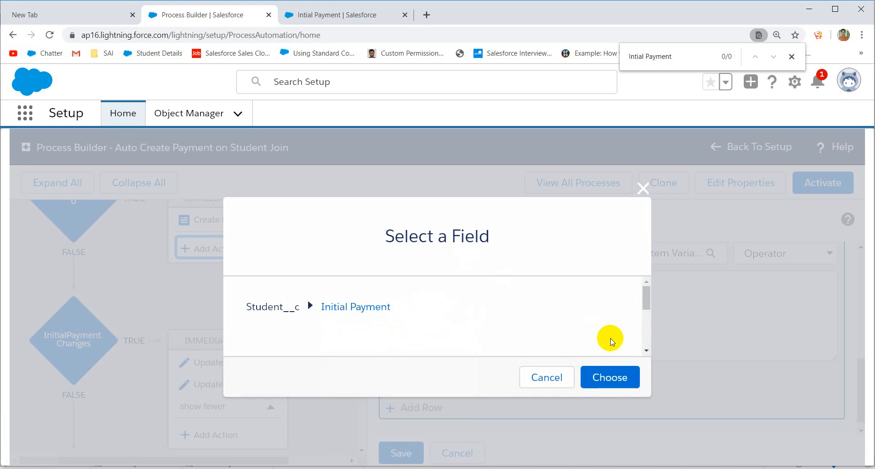
left_click(610, 371)
left_click(433, 382)
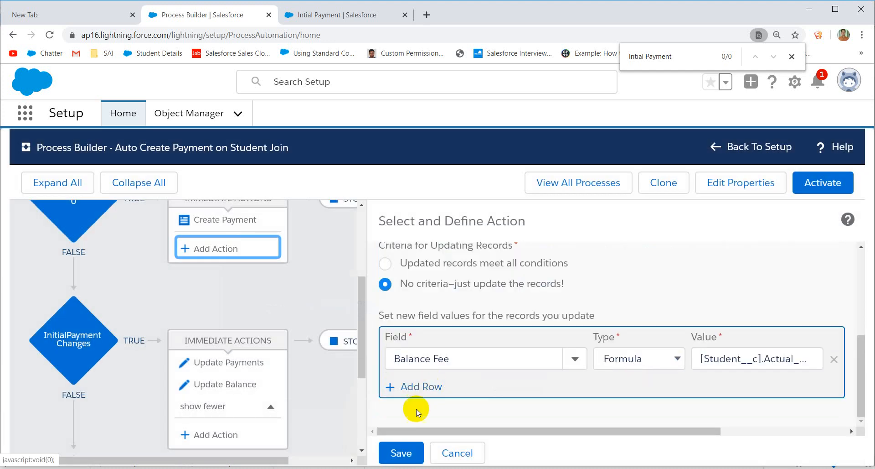
Step: Save and activate the new process version, then switch to the Intial Payment record tab
left_click(401, 451)
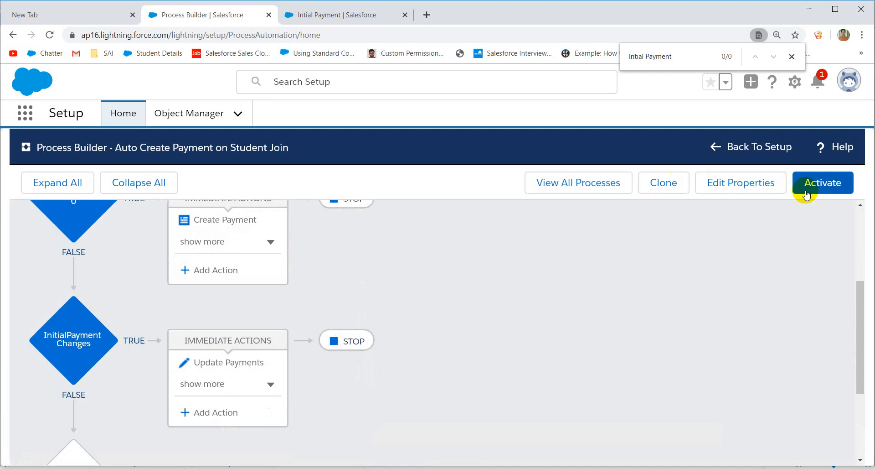
left_click(806, 194)
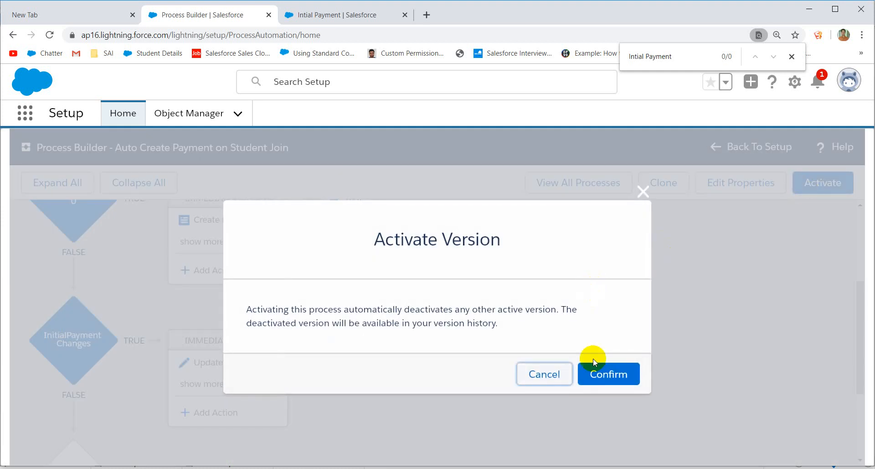
left_click(609, 371)
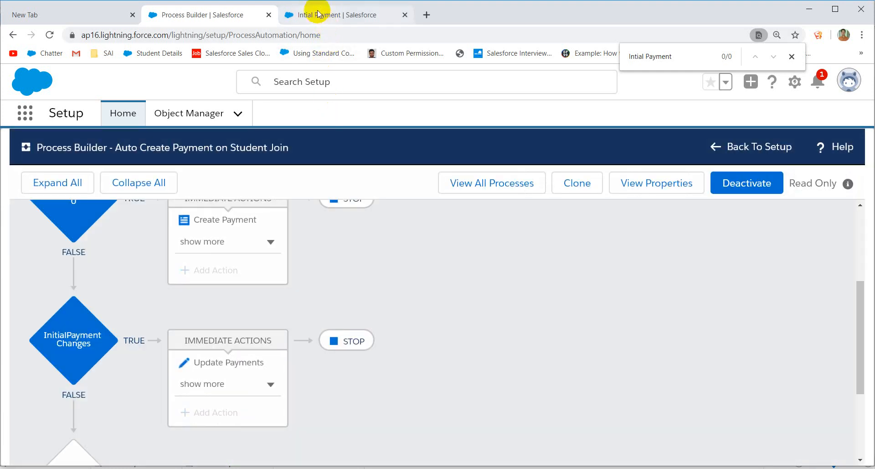
left_click(318, 14)
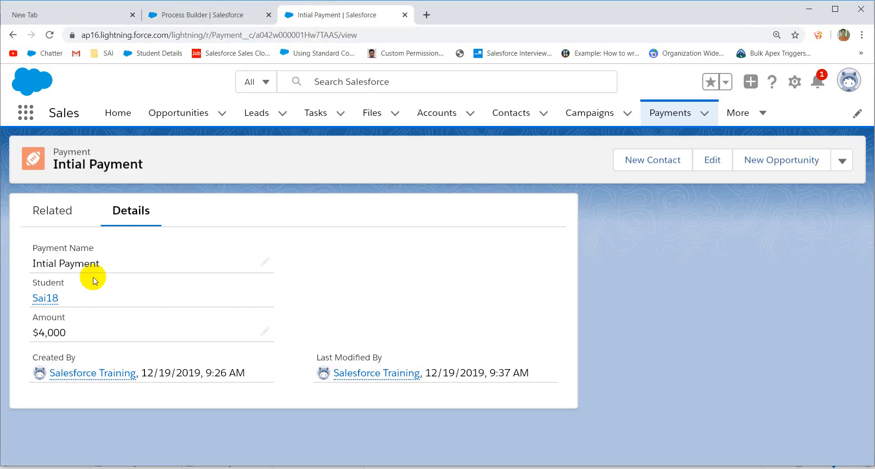
left_click(49, 299)
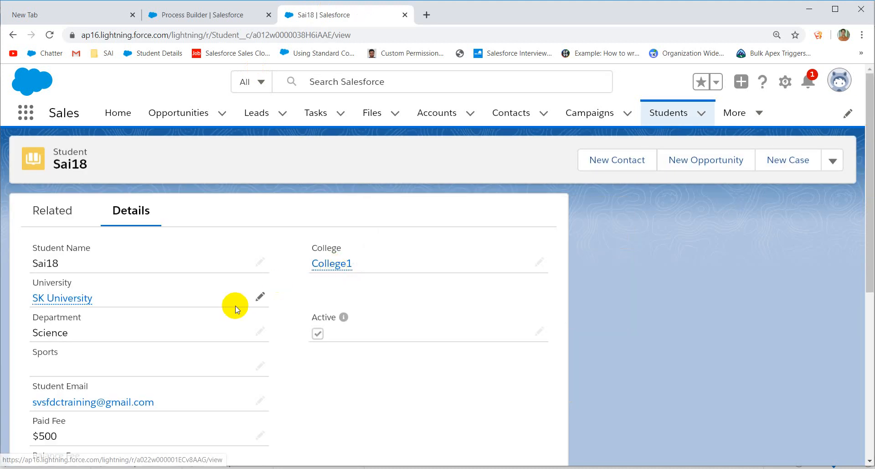
scroll(234, 307, "down", 10)
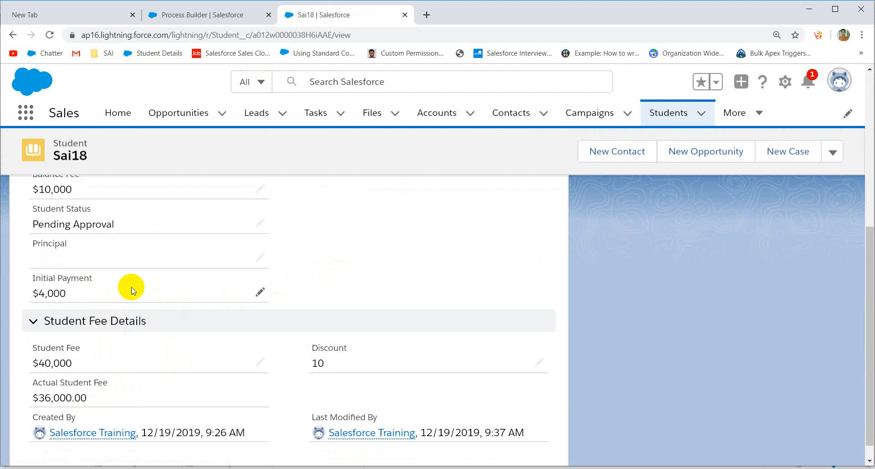
scroll(142, 288, "up", 1)
scroll(142, 288, "up", 1)
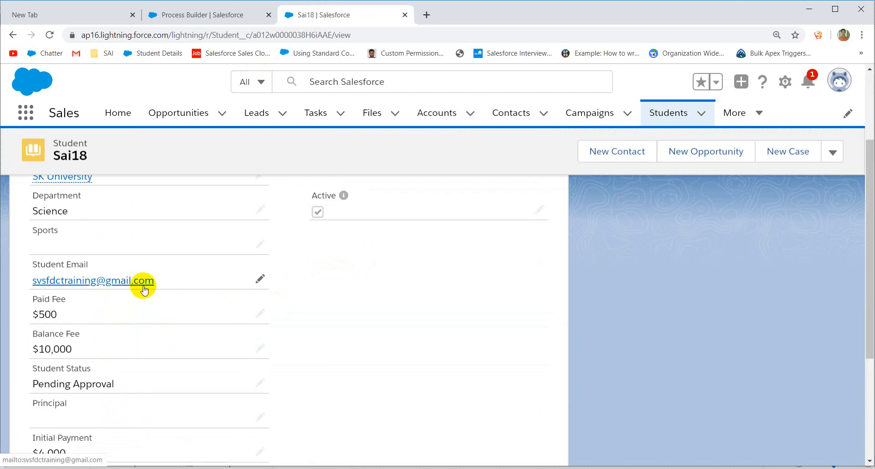
scroll(233, 292, "down", 2)
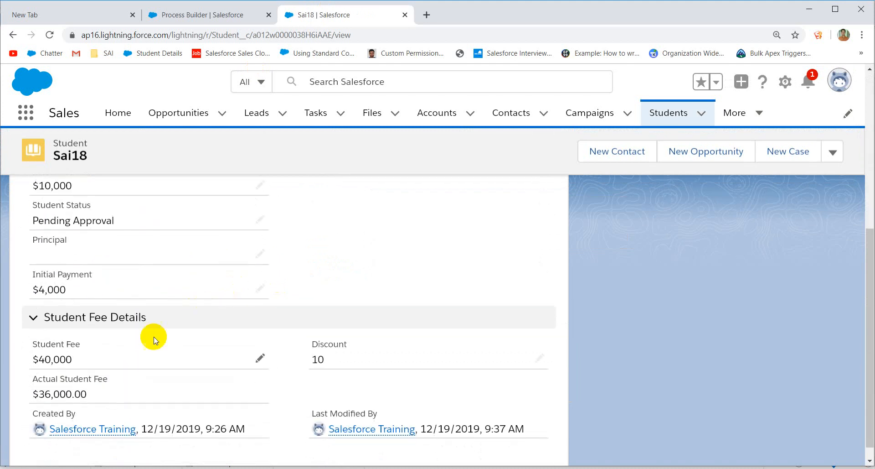
scroll(297, 334, "up", 2)
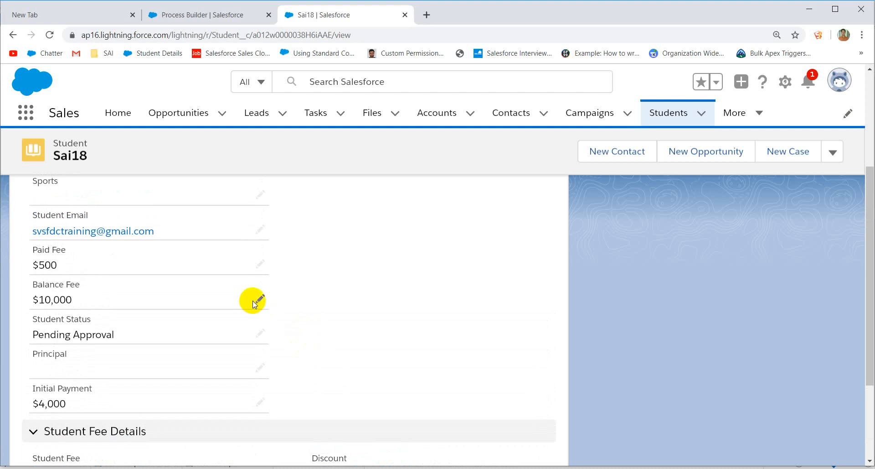
scroll(255, 305, "down", 2)
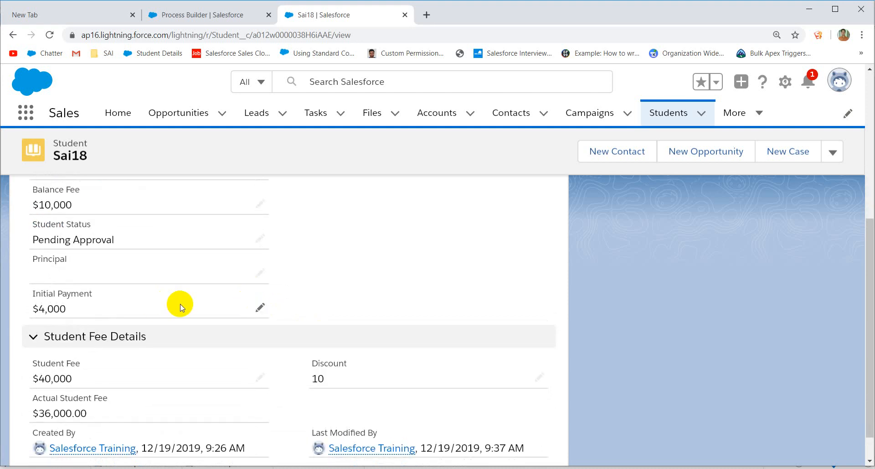
Step: Change the student's Initial Payment from 4,000 to 10,000 and check Balance Fee reads $26,000
left_click(261, 308)
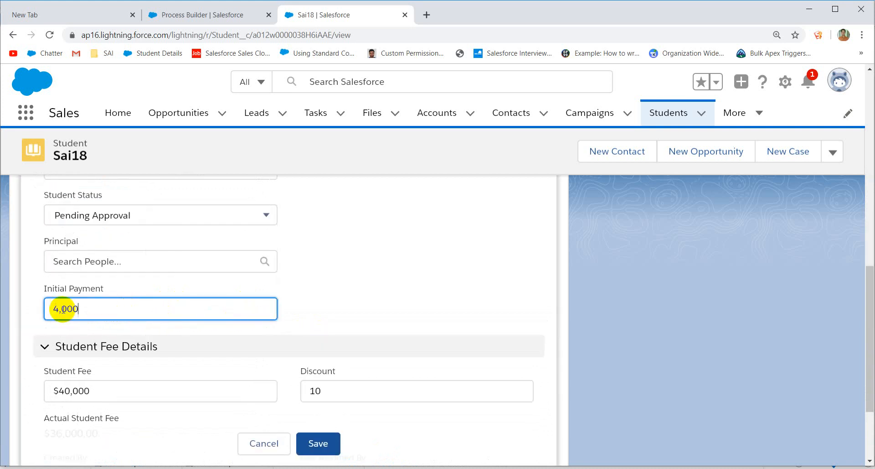
key("BackSpace")
type("10")
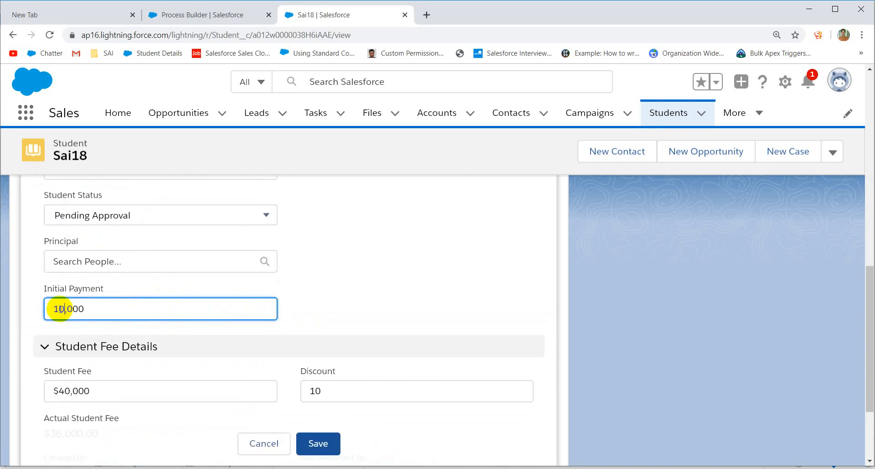
left_click(311, 438)
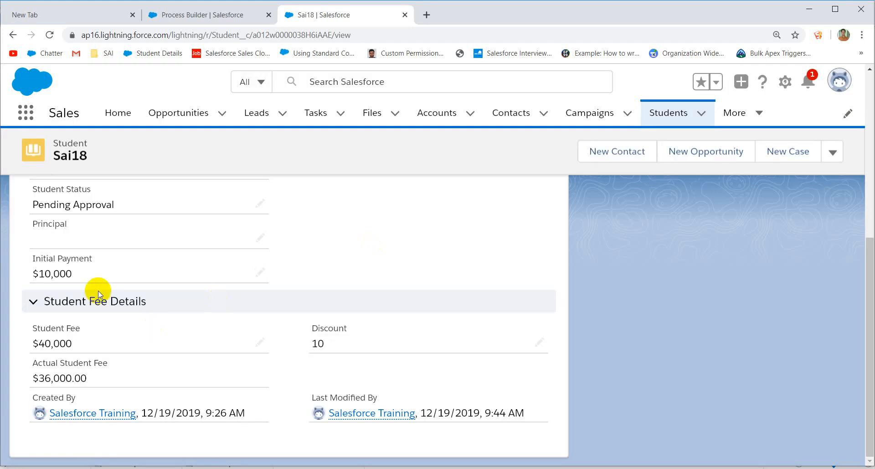
scroll(174, 356, "up", 4)
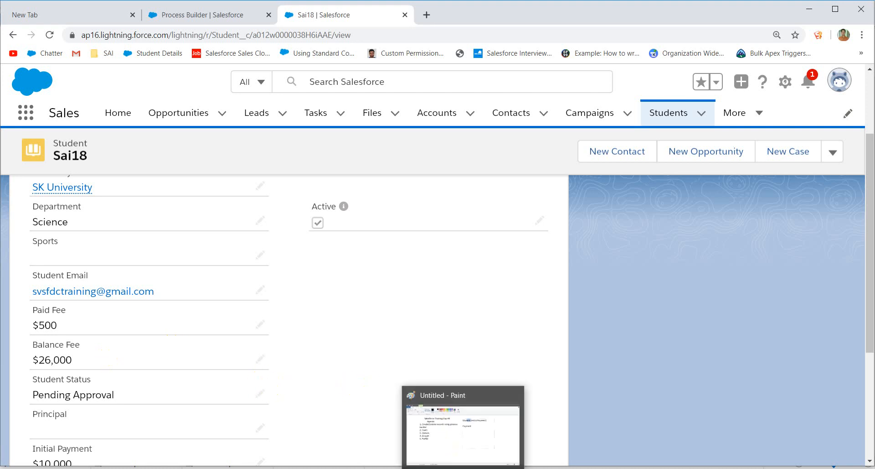
left_click(462, 468)
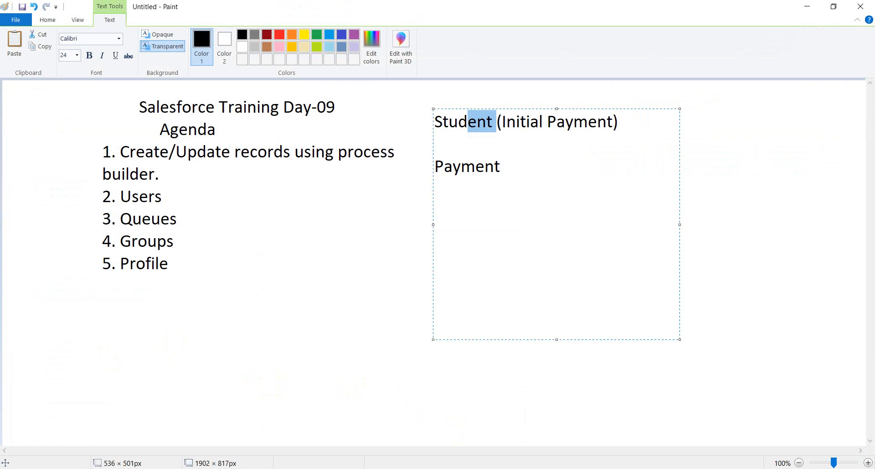
Step: Replace the old Student and Payment note lines in the Paint text box with 'User'
left_click(510, 153)
left_click_drag(505, 167, 425, 123)
key("Delete")
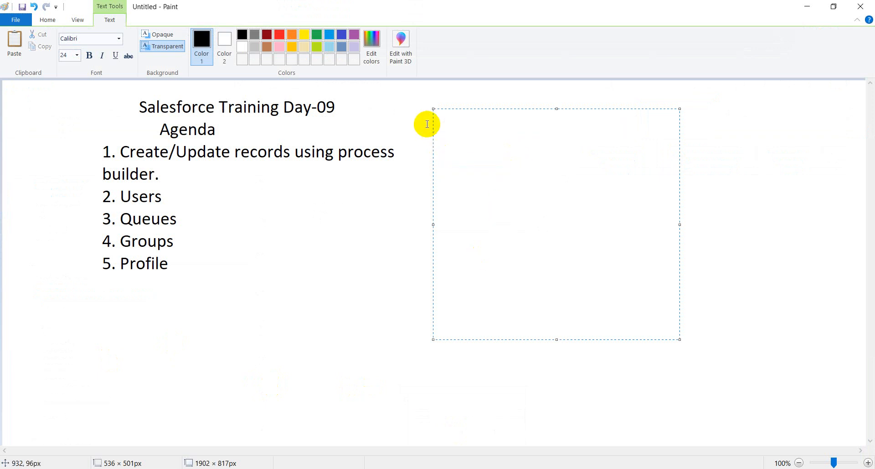
type("User")
key("Return")
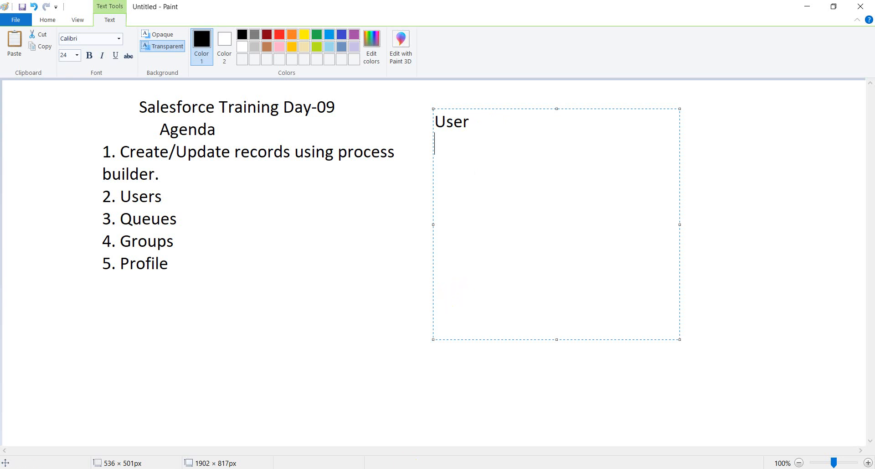
Step: Switch from Paint back to the Salesforce student record in Chrome with Alt+Tab
key("alt+Tab")
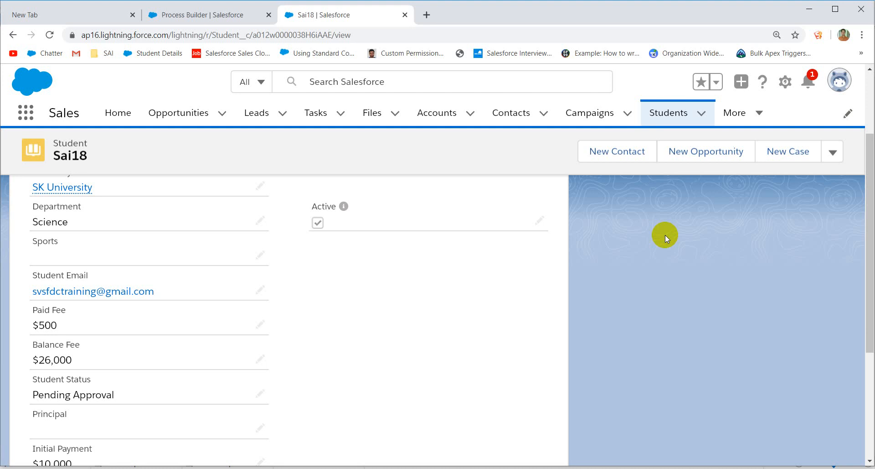
Step: Return from Process Builder to Setup and search Quick Find for 'Users'
left_click(220, 11)
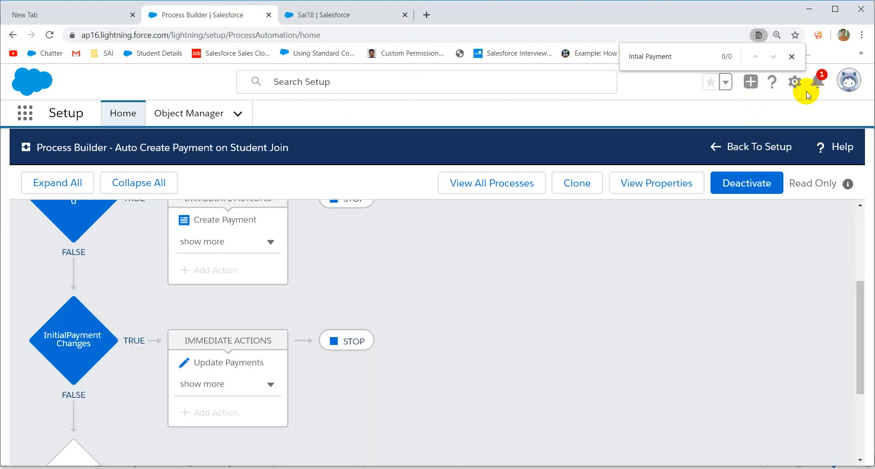
left_click(764, 148)
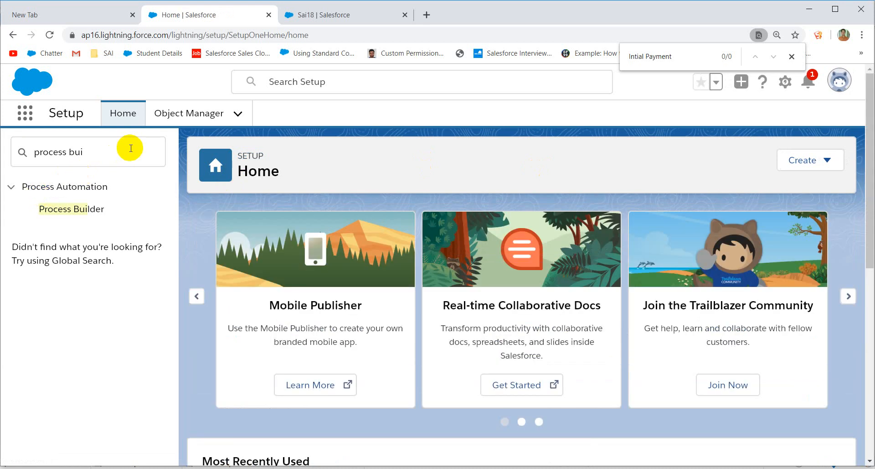
left_click(26, 152)
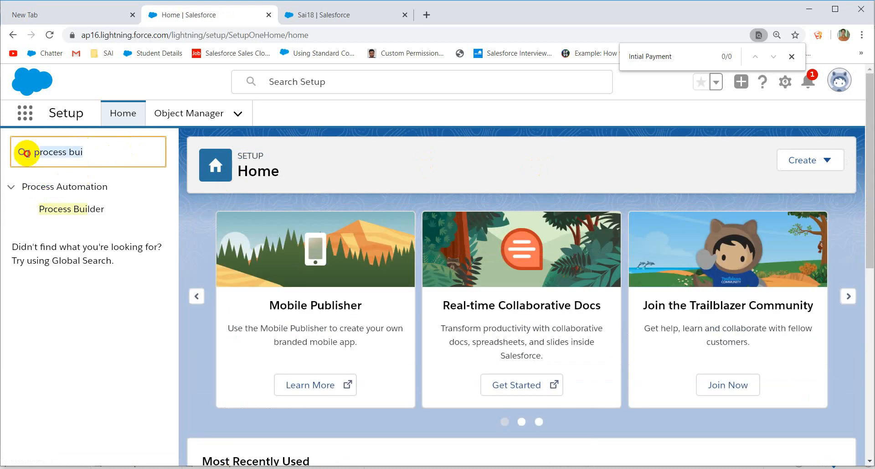
type("Us")
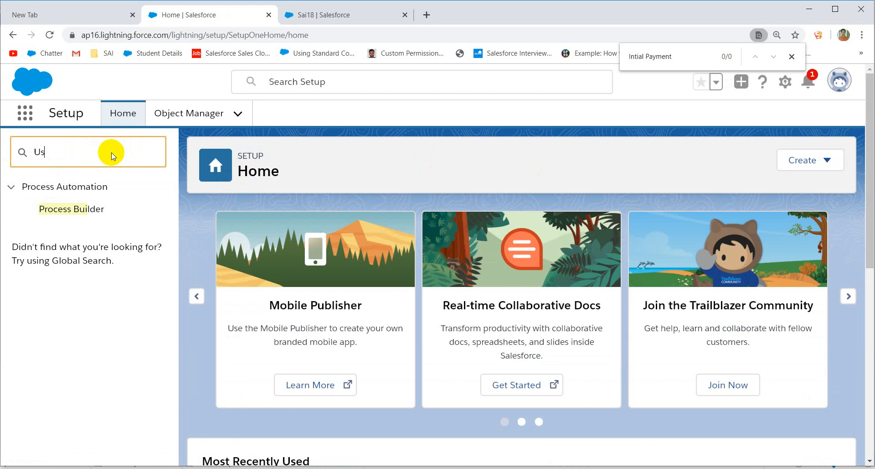
type("ers")
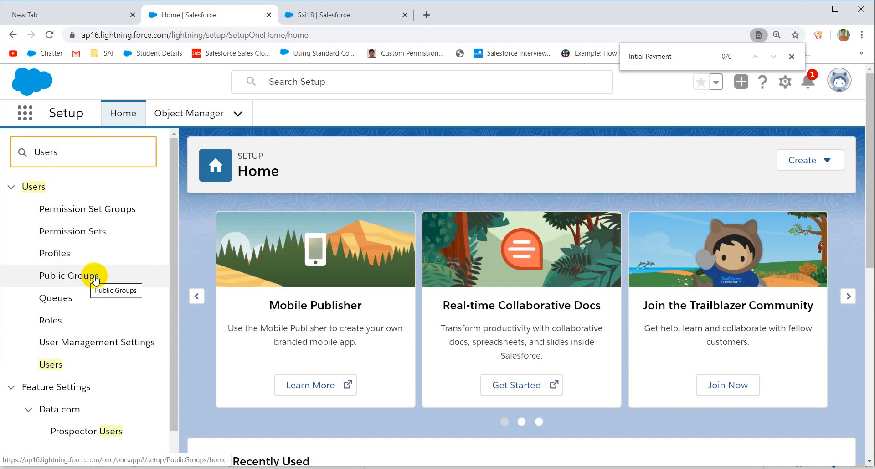
Step: Open the All Users list and review the four existing active users and their profiles
left_click(53, 369)
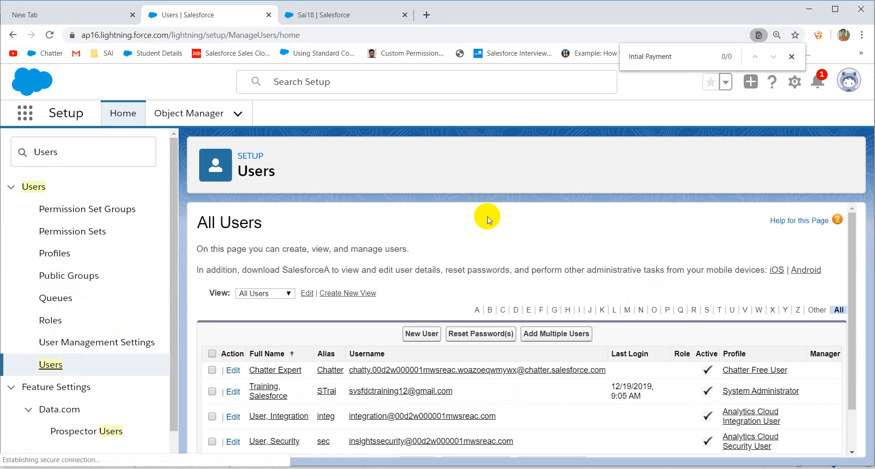
scroll(438, 292, "down", 1)
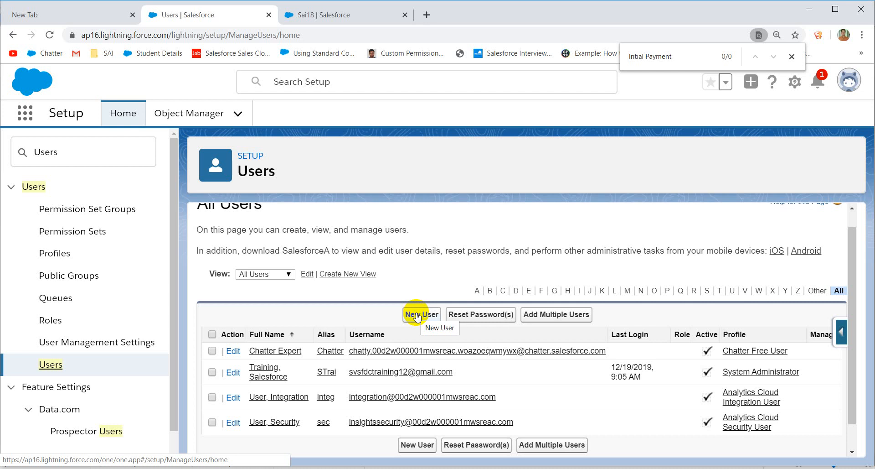
Step: Start a new user and enter First Name 'Test' and Last Name 'User1'
left_click(416, 314)
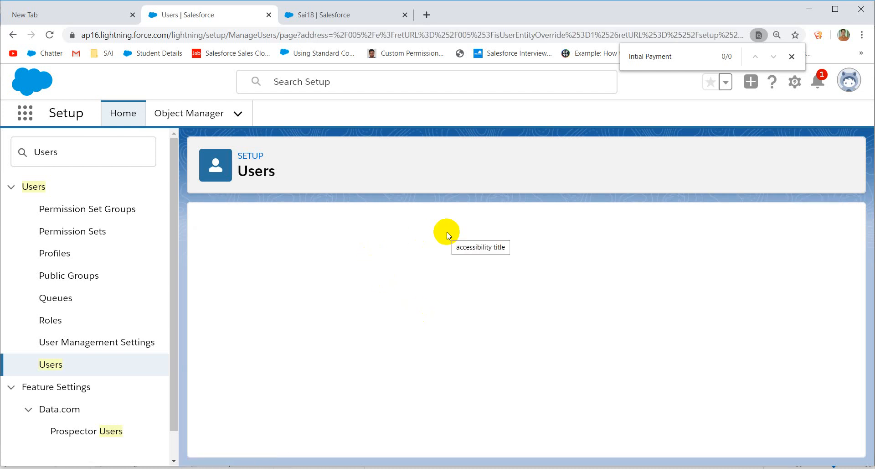
scroll(514, 213, "down", 2)
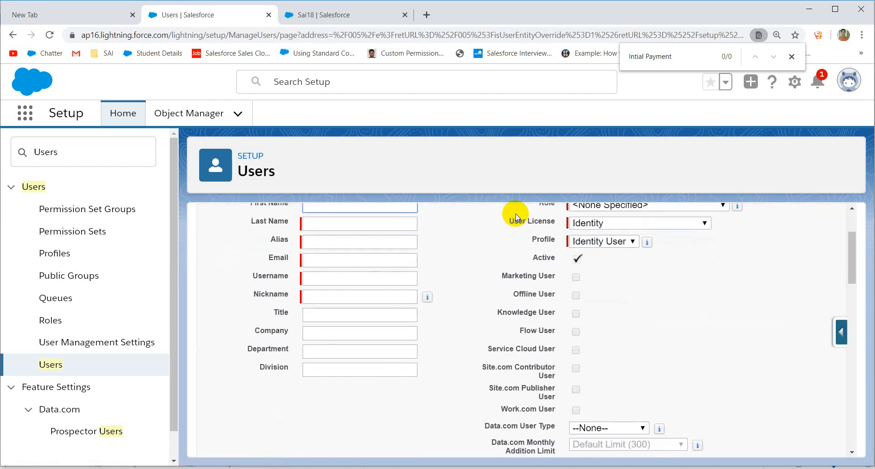
scroll(399, 249, "up", 2)
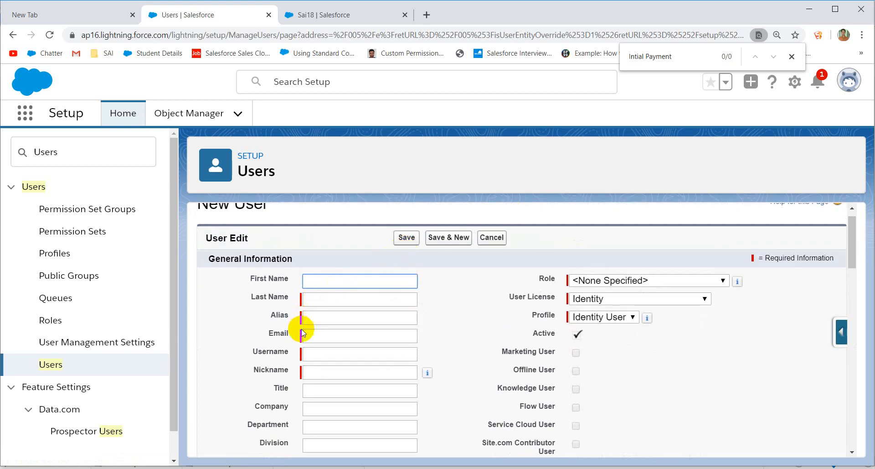
left_click(317, 304)
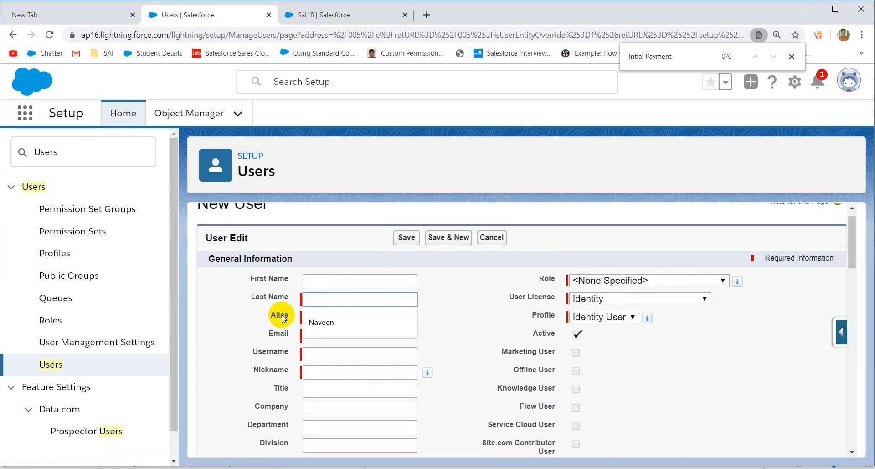
left_click(316, 319)
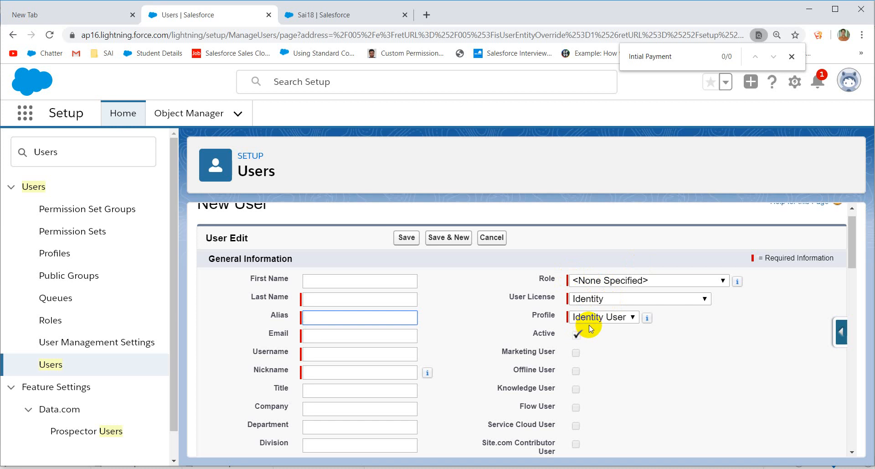
left_click(319, 300)
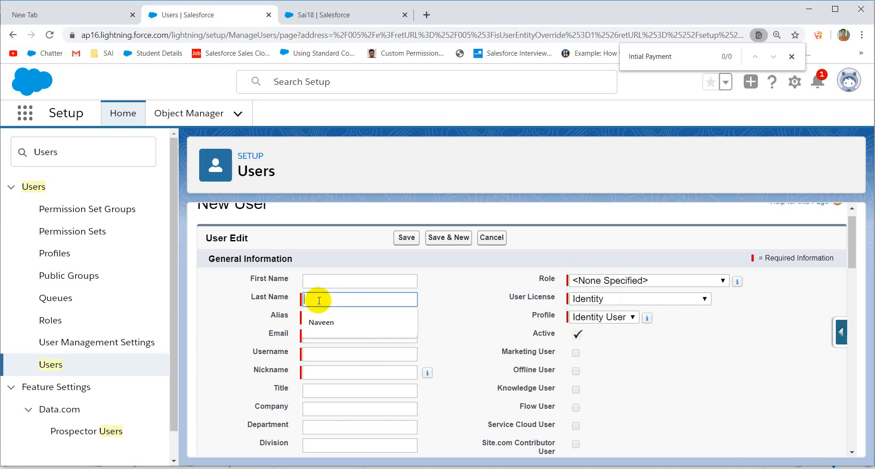
type("Test")
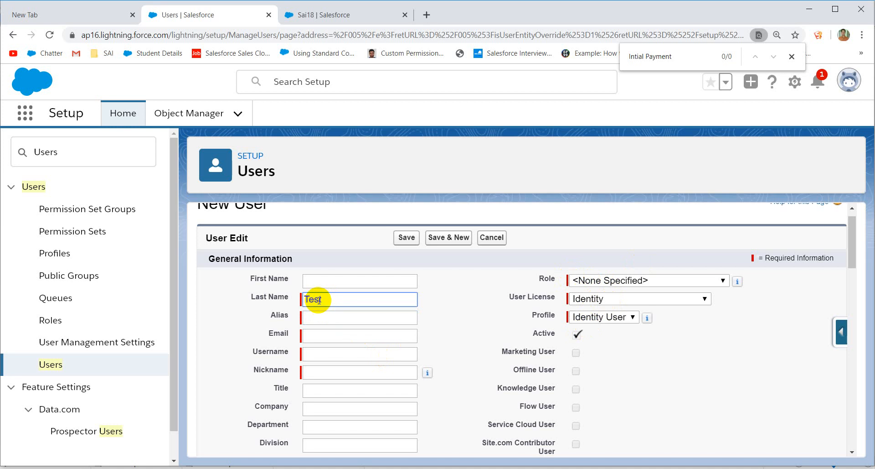
left_click(337, 282)
type("Test")
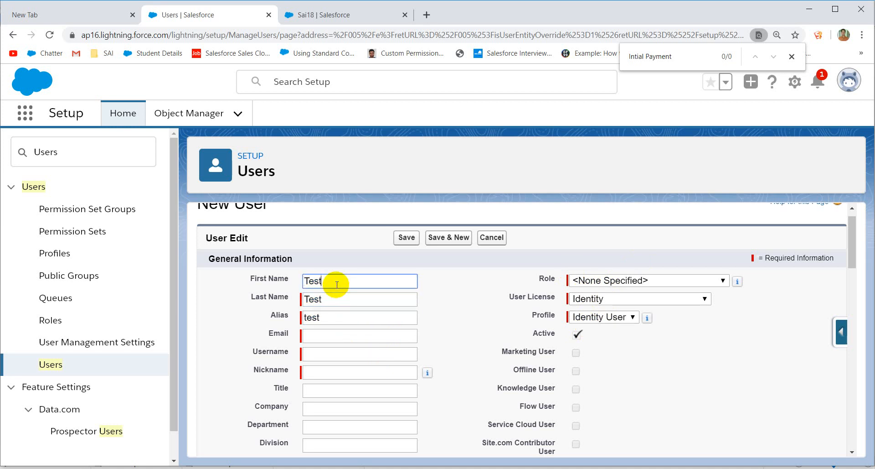
double_click(332, 295)
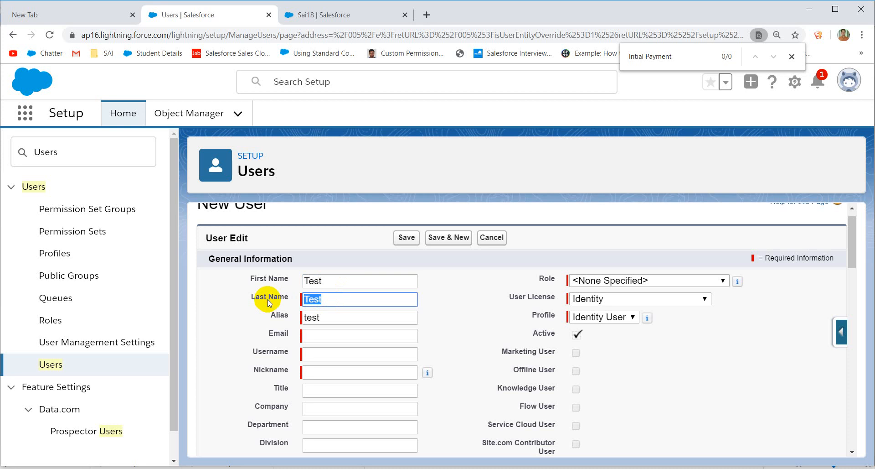
type("User1")
Step: Clear the auto-filled alias and begin typing the new alias 'TUser'
left_click_drag(294, 318, 240, 320)
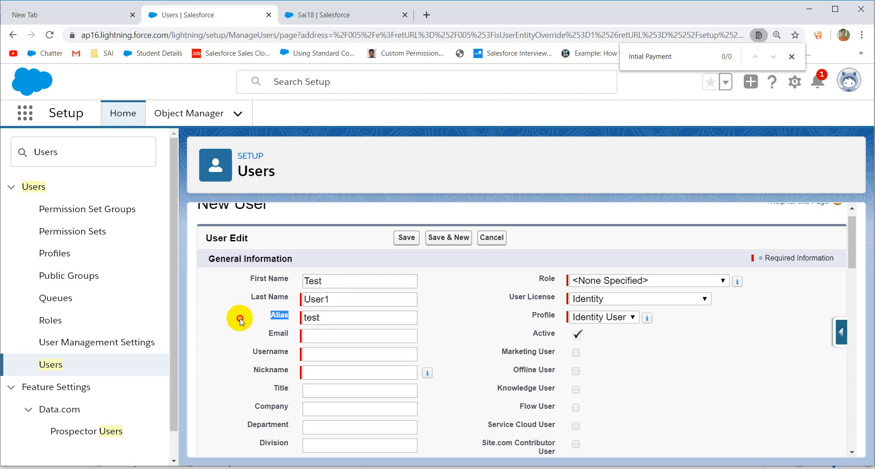
left_click(337, 321)
double_click(338, 321)
key("BackSpace")
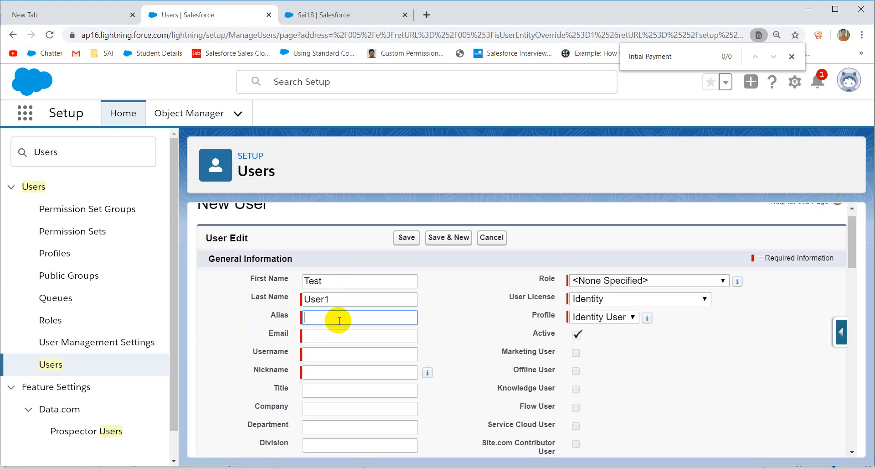
left_click(360, 301)
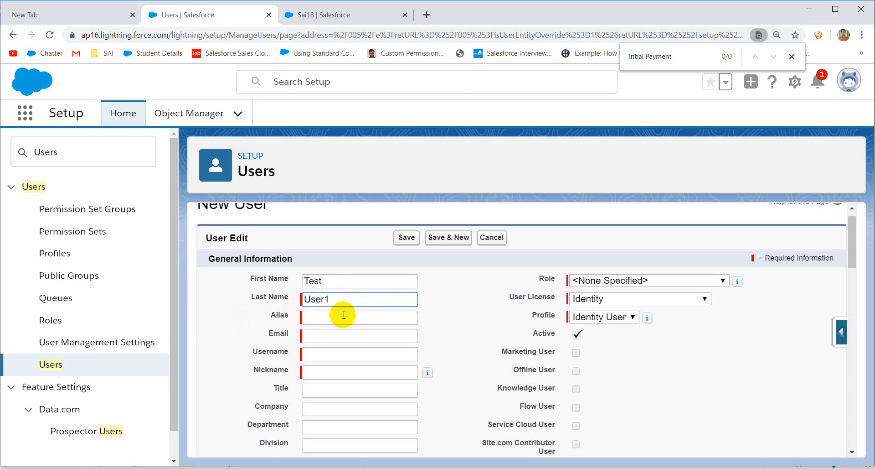
left_click(341, 315)
left_click(379, 280)
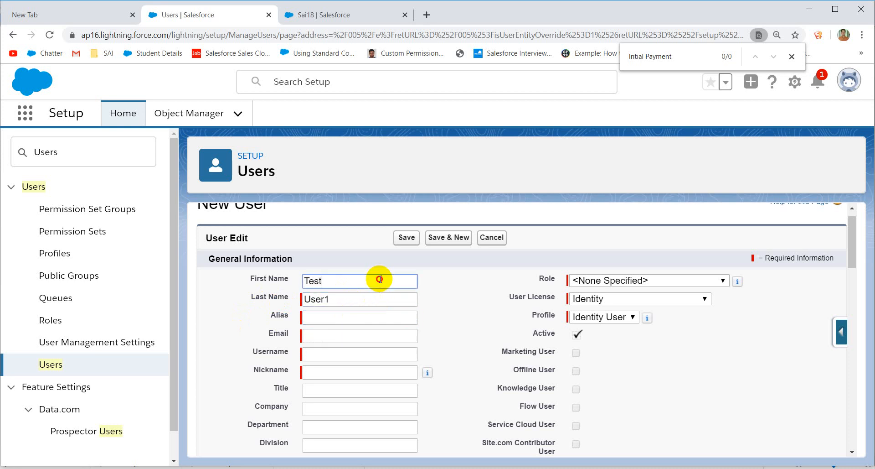
left_click(357, 301)
left_click(344, 318)
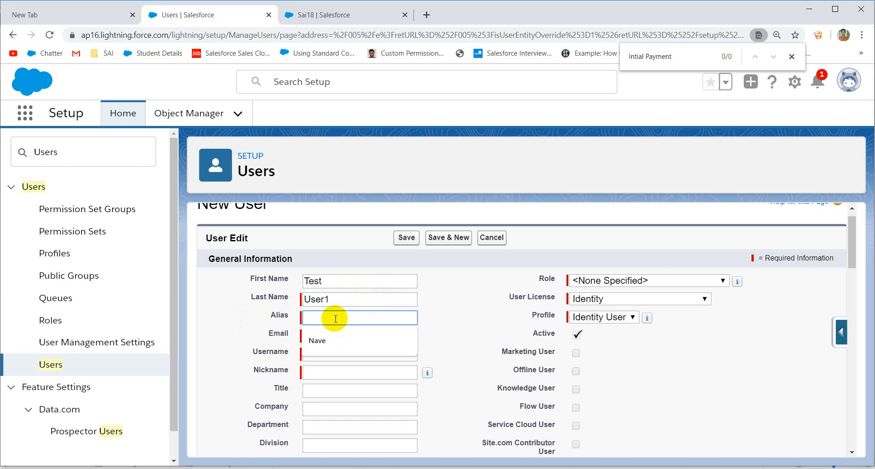
type("TUserd")
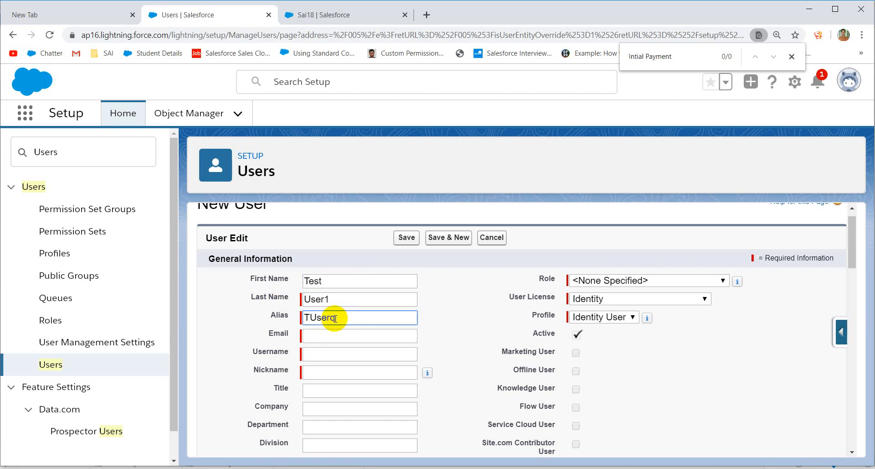
key("BackSpace")
Step: Complete the alias as 'TUser1', enter the training Gmail address as Email, and auto-fill Username
type("1")
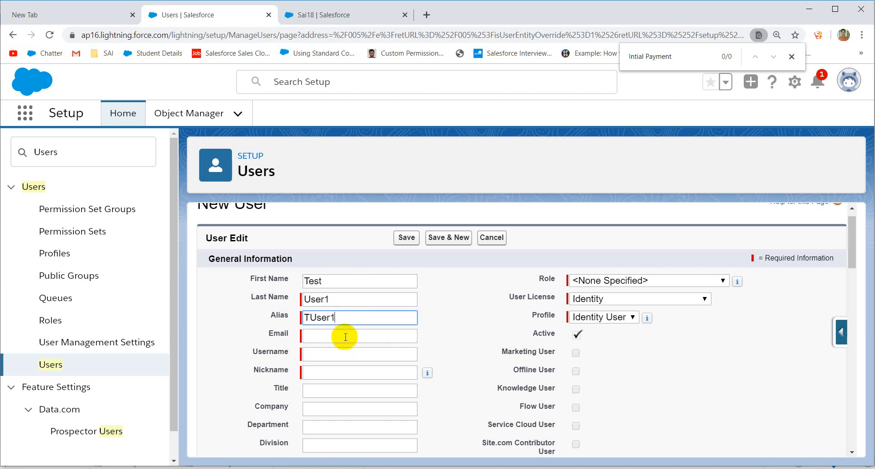
left_click(345, 337)
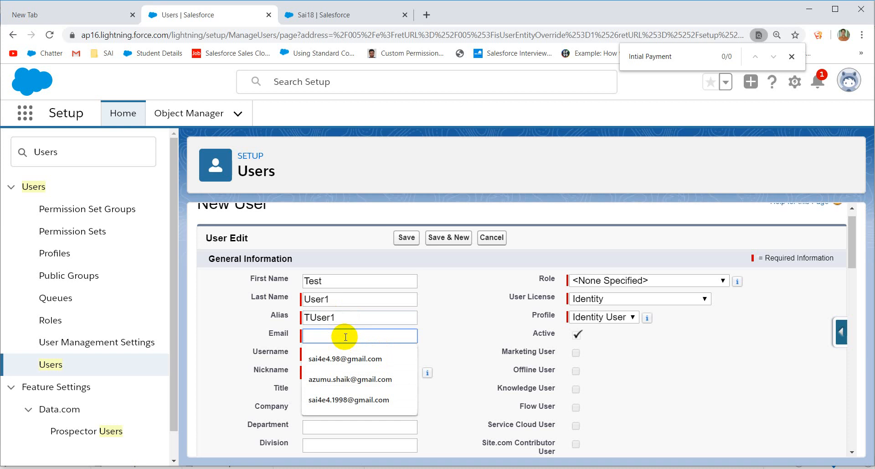
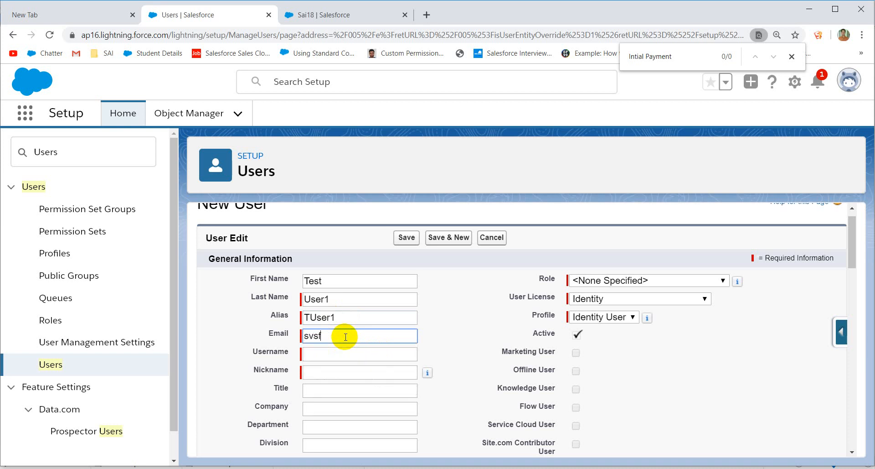
left_click(346, 355)
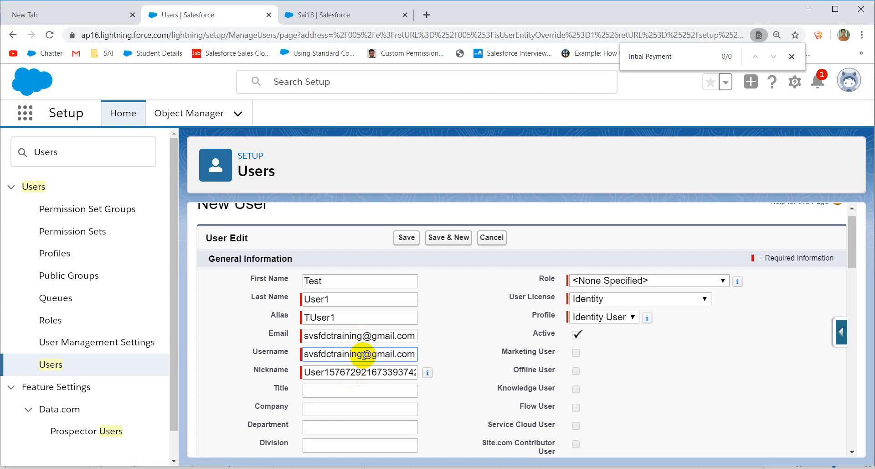
Step: Enlarge the form, close the find bar, and check saved usernames in the password-manager extension
key("ctrl+plus")
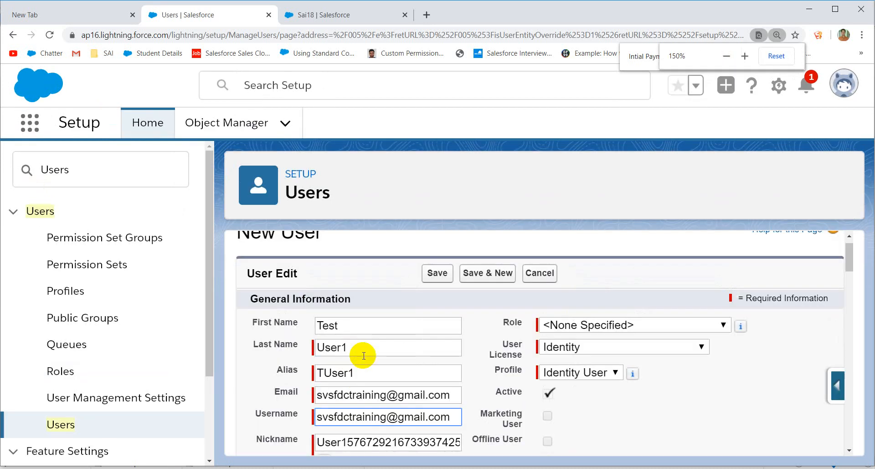
scroll(369, 354, "down", 3)
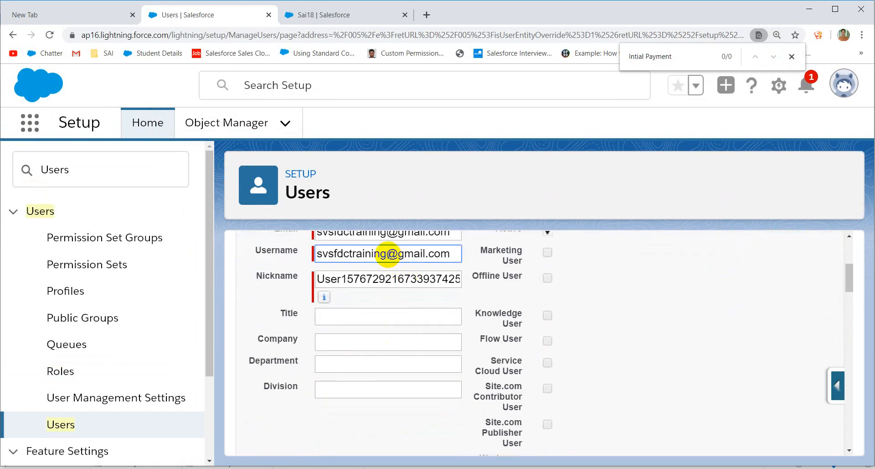
left_click(793, 56)
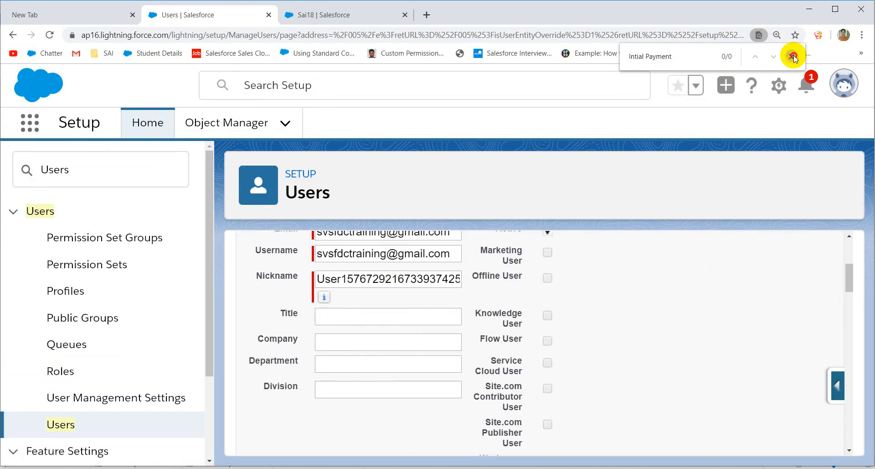
left_click(817, 37)
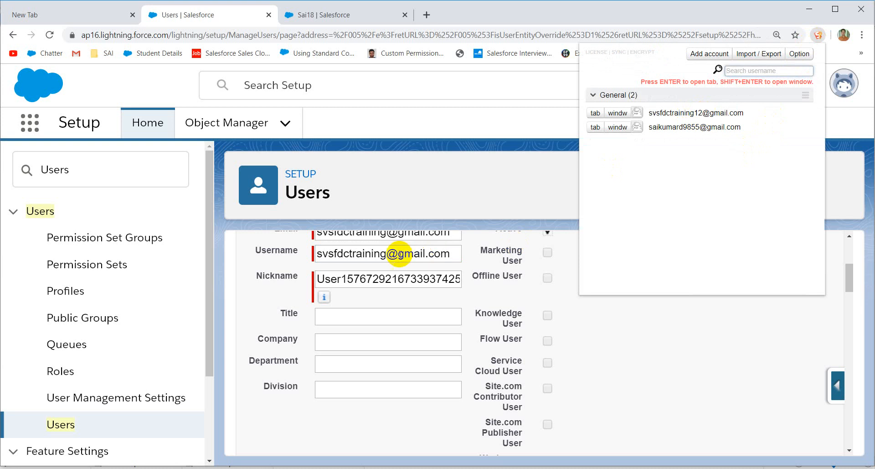
Step: Make the Username unique by inserting 121 before the @ sign
left_click(386, 253)
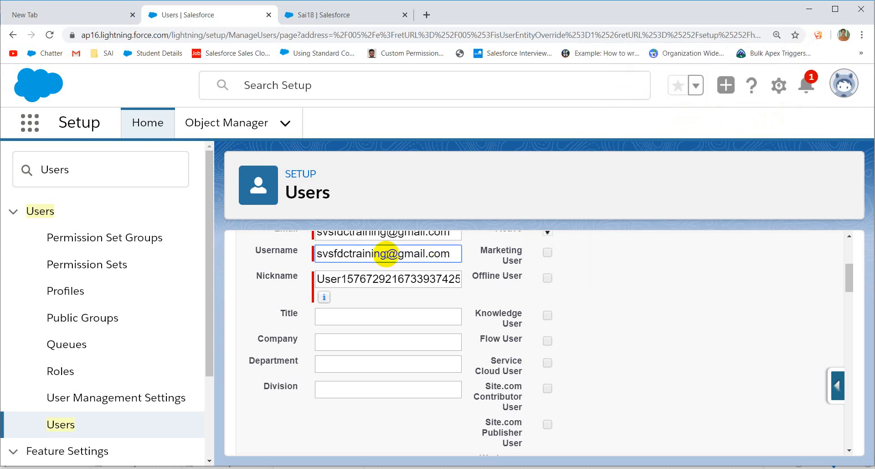
type("121")
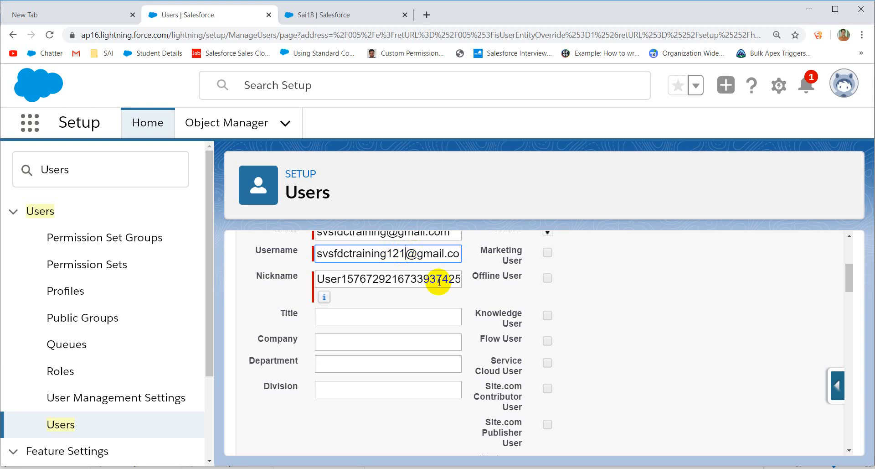
scroll(439, 280, "up", 4)
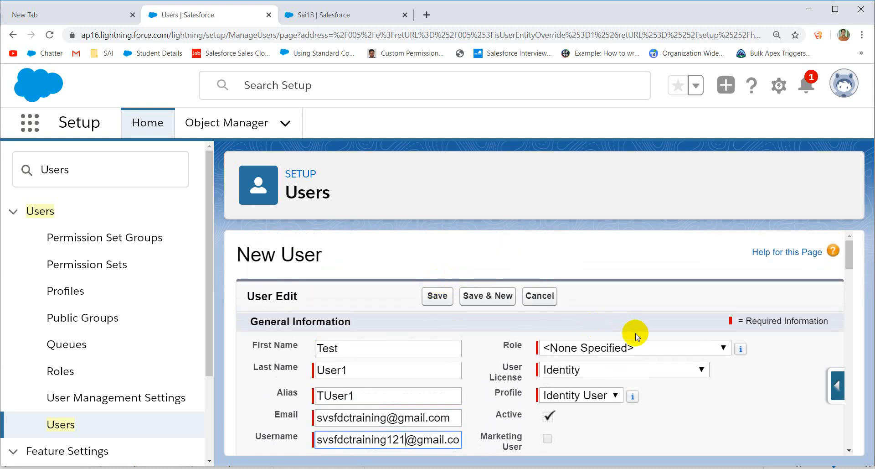
Step: Set User License to Salesforce and Profile to System Administrator, save the user, and open a new tab
scroll(636, 336, "down", 1)
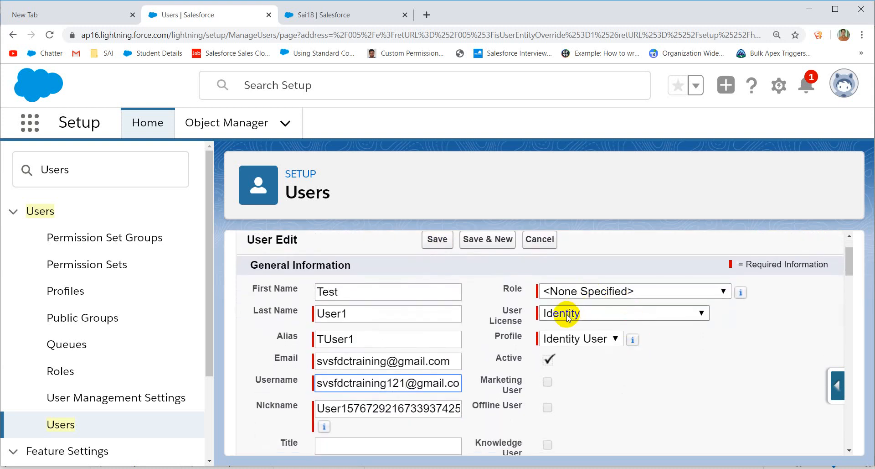
left_click(567, 314)
left_click(569, 318)
left_click(569, 318)
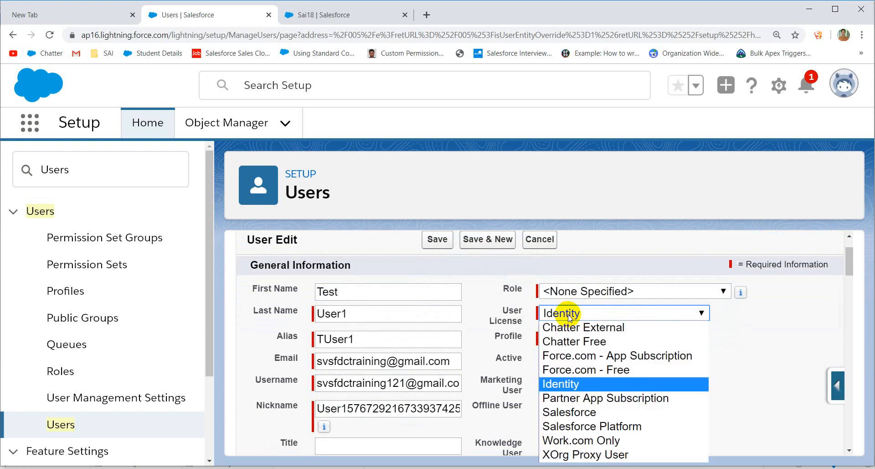
left_click(578, 413)
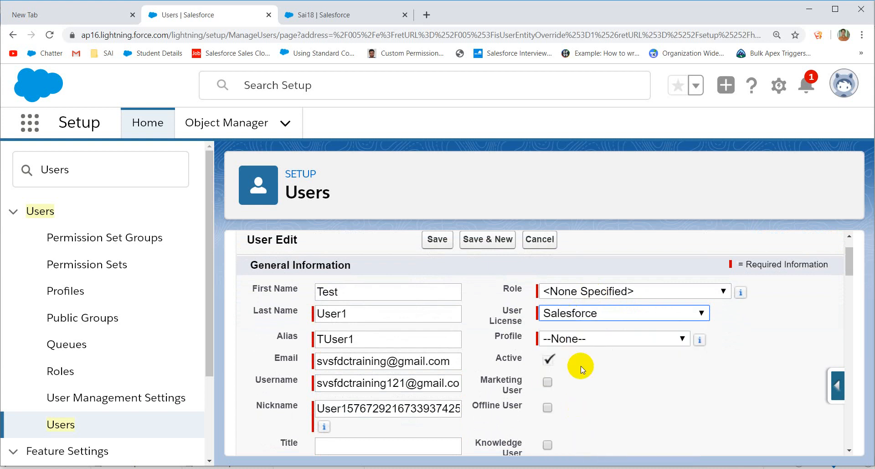
left_click(592, 343)
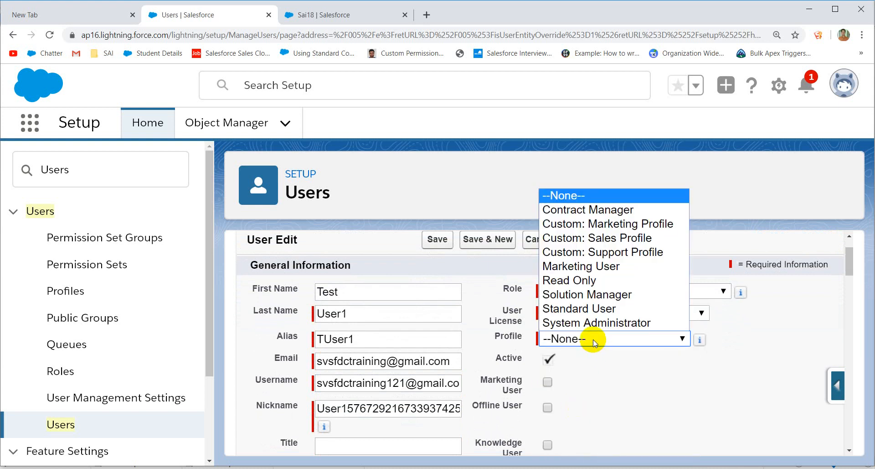
left_click(595, 323)
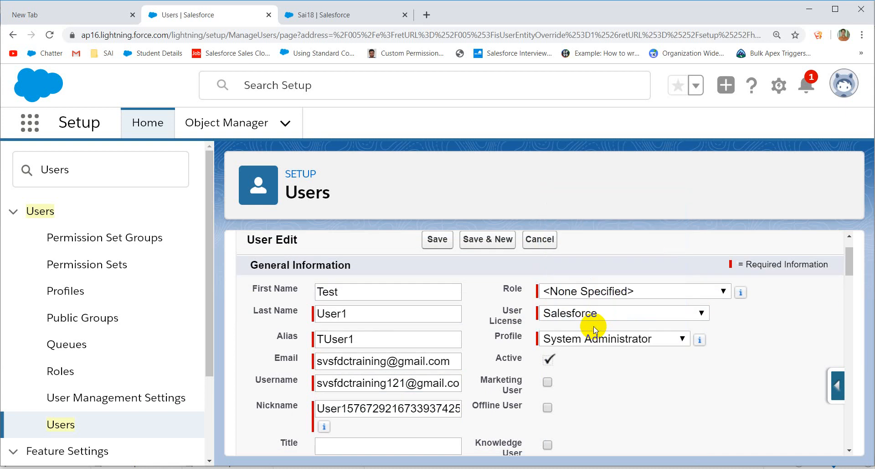
left_click(442, 241)
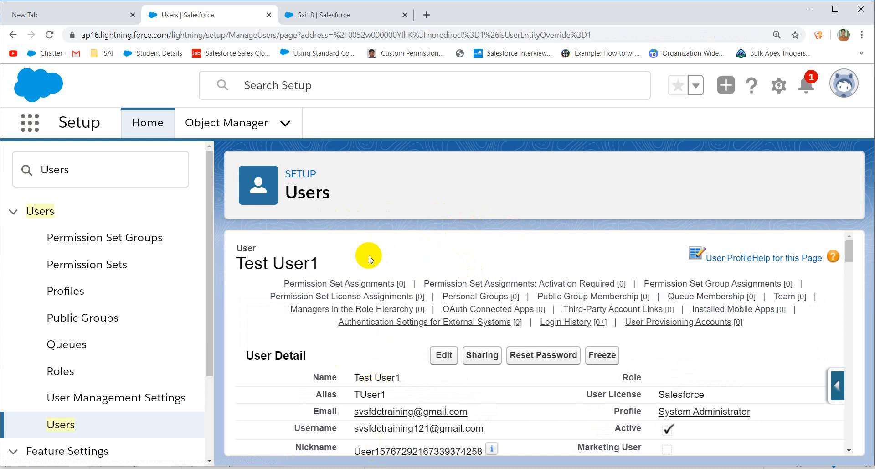
scroll(368, 258, "down", 5)
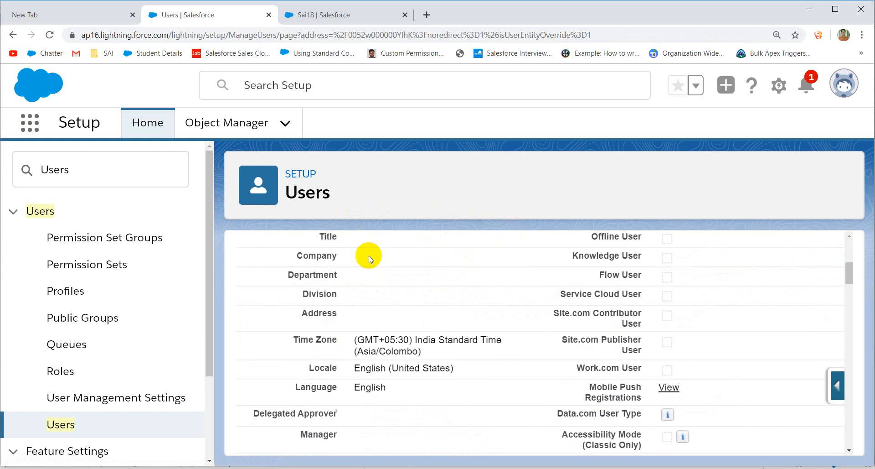
left_click(428, 15)
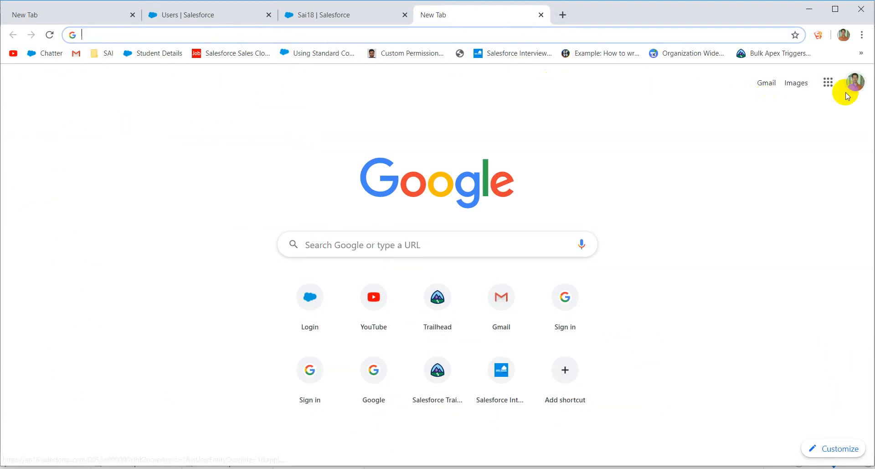
Step: Switch to the training Google account's Gmail and open the 'Welcome to Salesforce: Verify your account' email
left_click(856, 85)
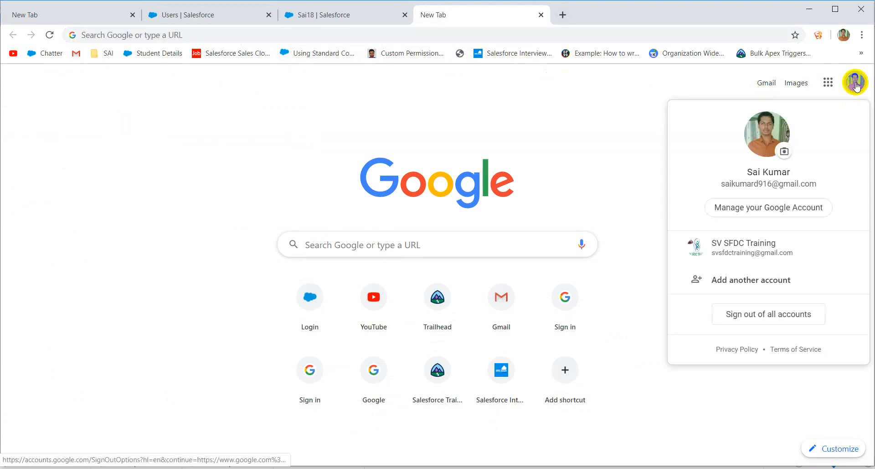
left_click(741, 255)
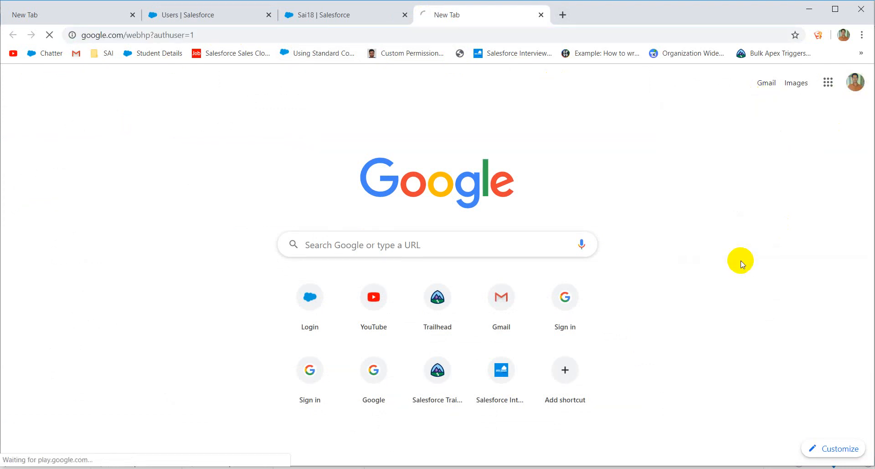
left_click(775, 80)
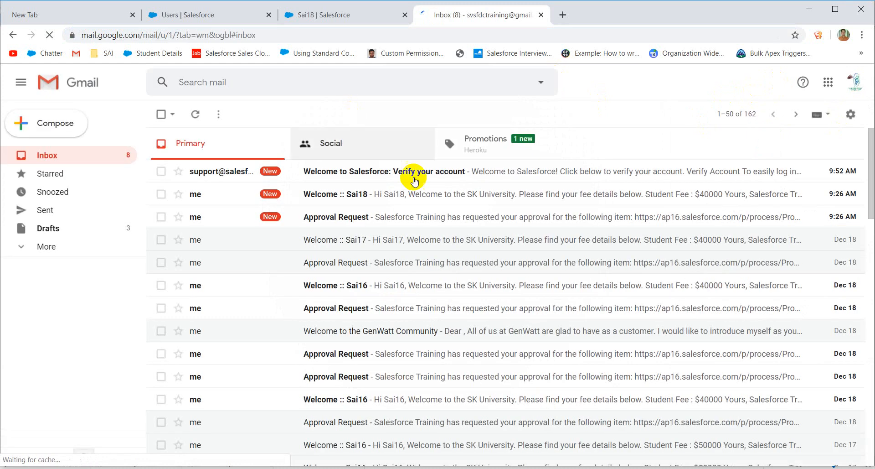
left_click(414, 179)
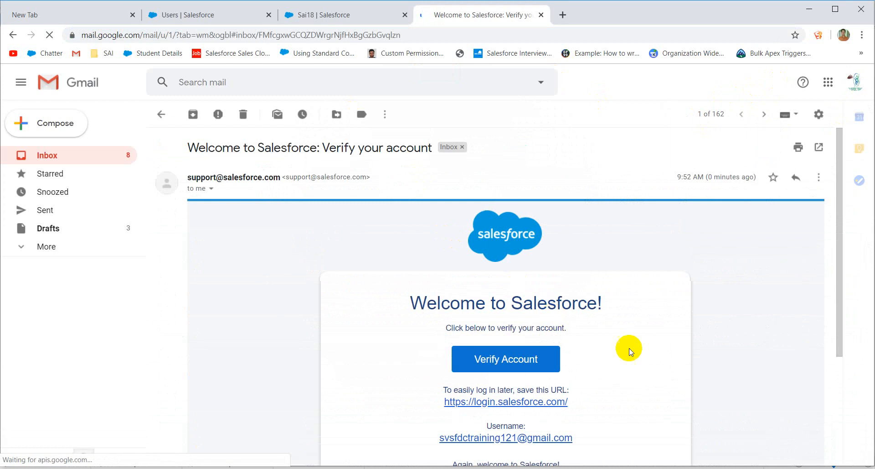
scroll(631, 351, "down", 4)
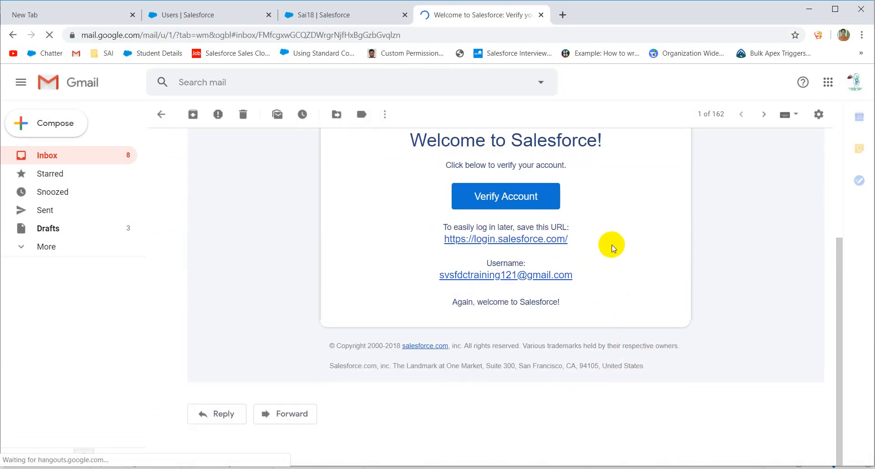
Step: Follow the Verify Account link and enter and confirm the new user's password
left_click(493, 197)
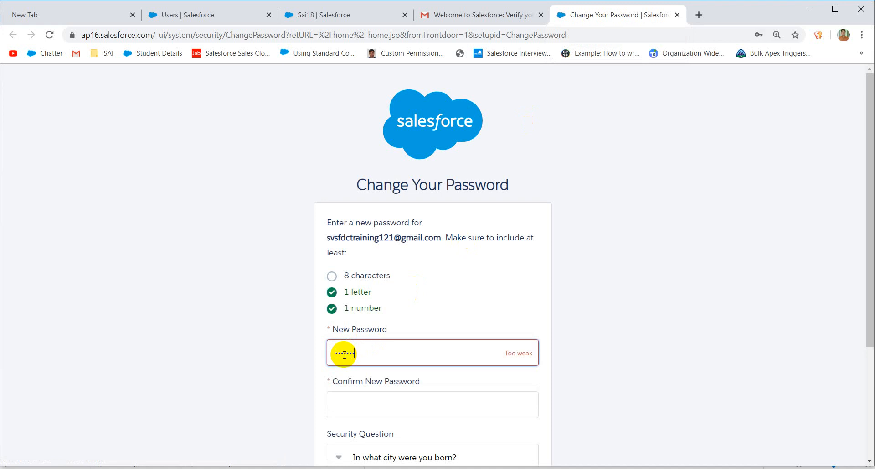
left_click(365, 405)
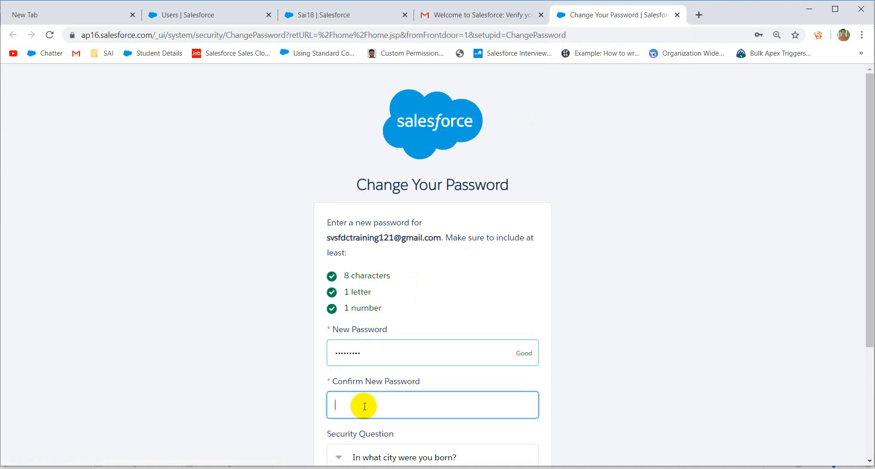
type("s")
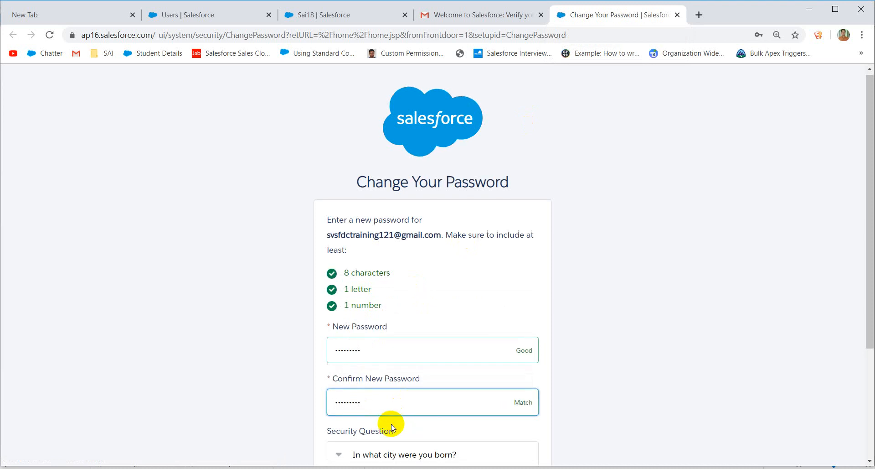
scroll(391, 410, "down", 3)
Step: Choose the first-job city security question, enter its answer, and submit the password change
left_click(407, 301)
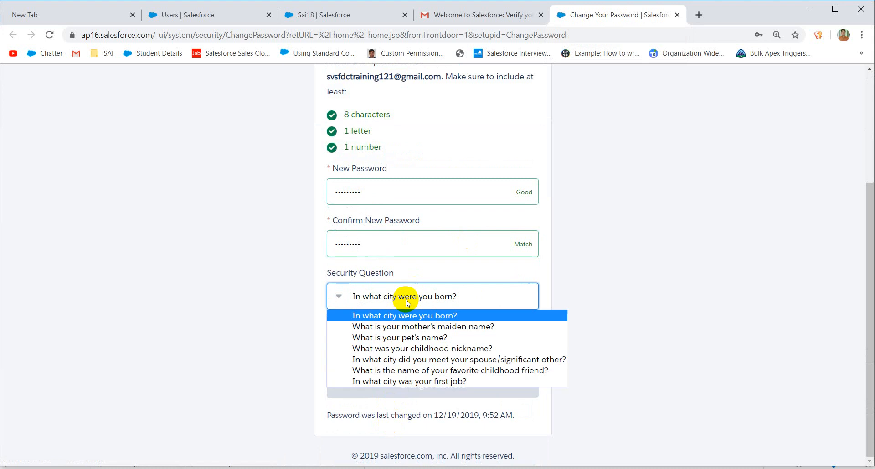
left_click(401, 380)
left_click(382, 351)
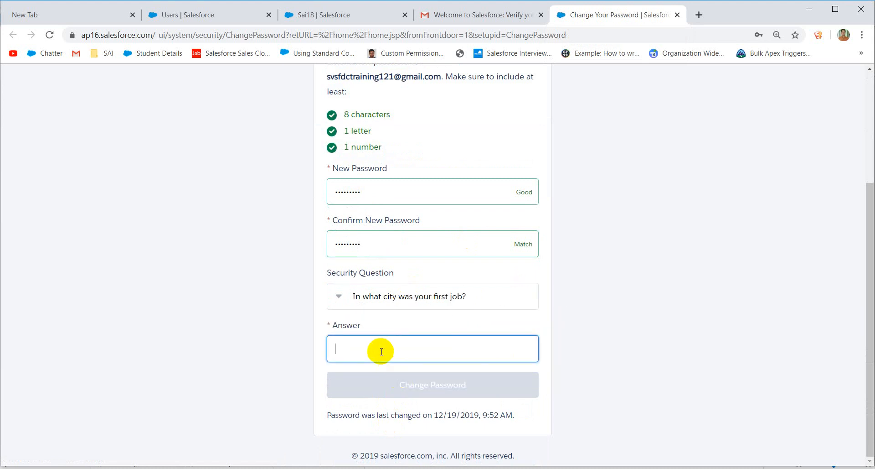
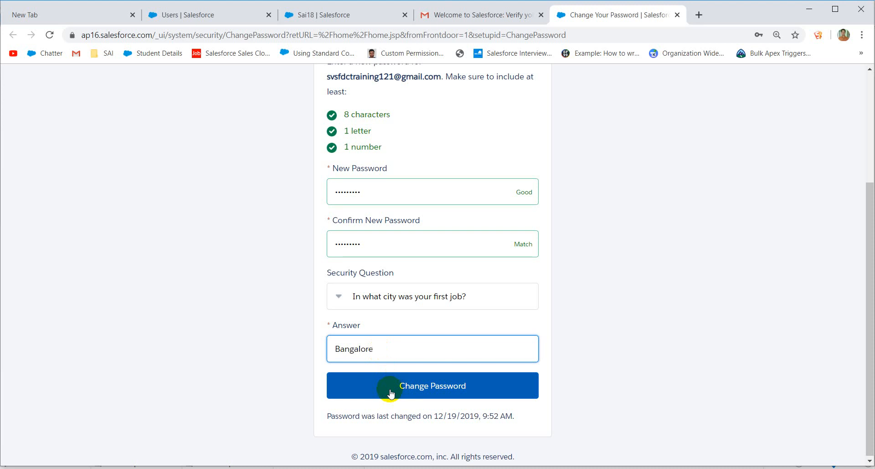
left_click(391, 393)
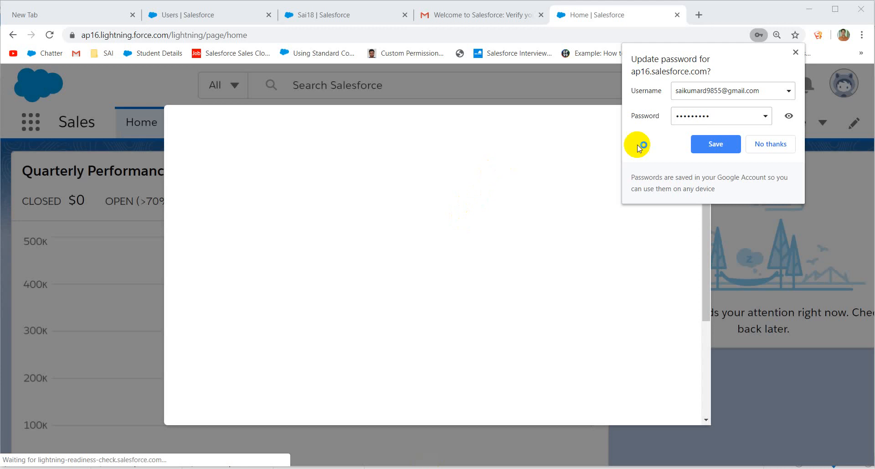
Step: Decline the browser's save-password offer and close the Welcome to Lightning Experience window
left_click(759, 145)
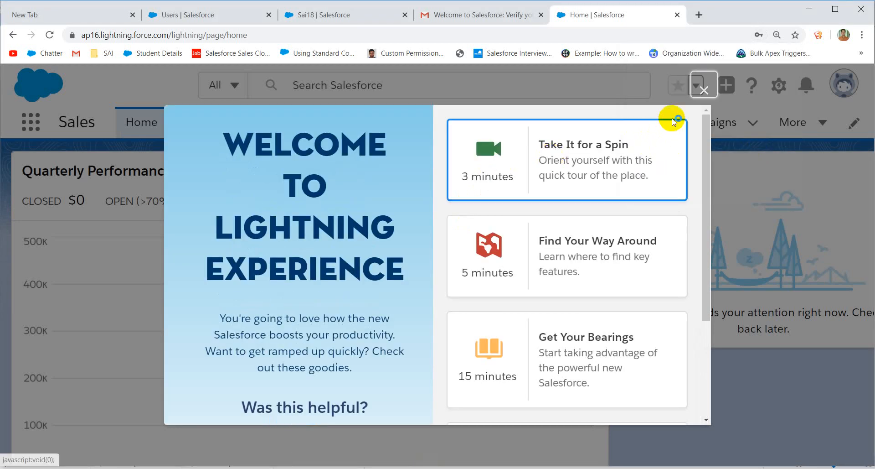
left_click(707, 88)
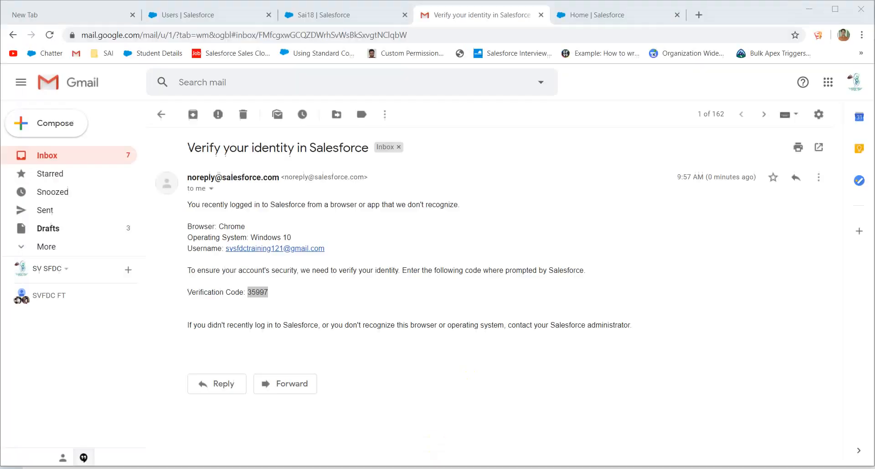
Step: Select the email's verification code and open Setup via the first saved Force.com LOGINS account
double_click(257, 292)
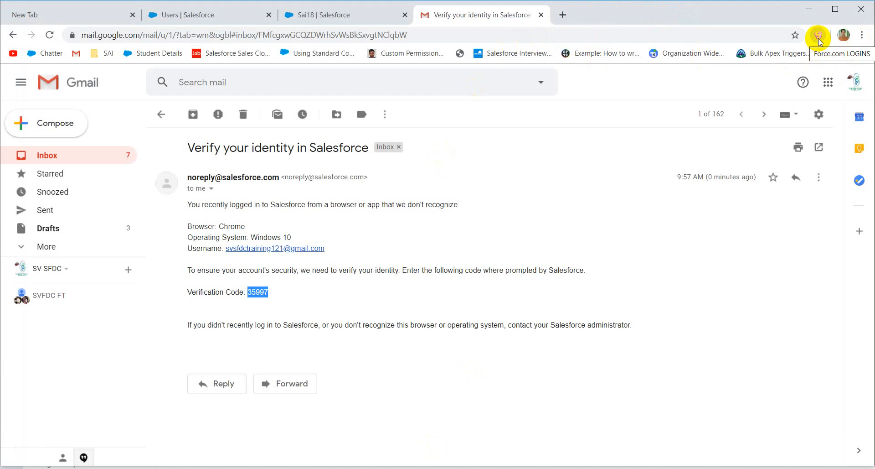
left_click(818, 38)
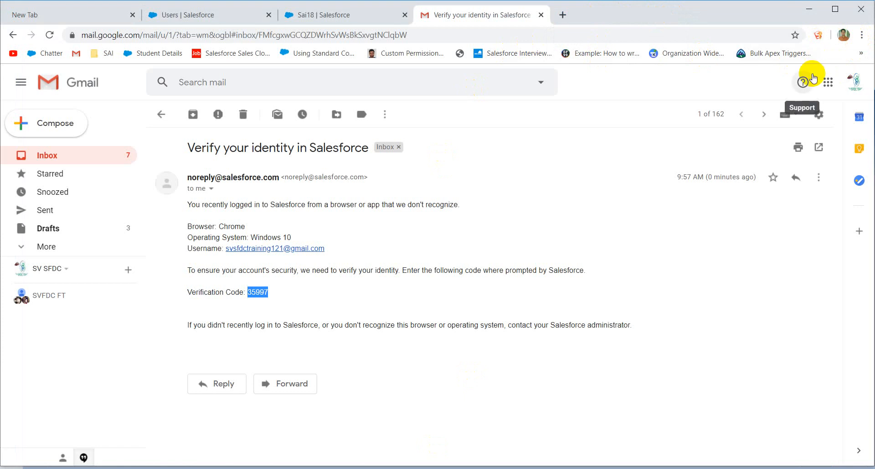
left_click(818, 40)
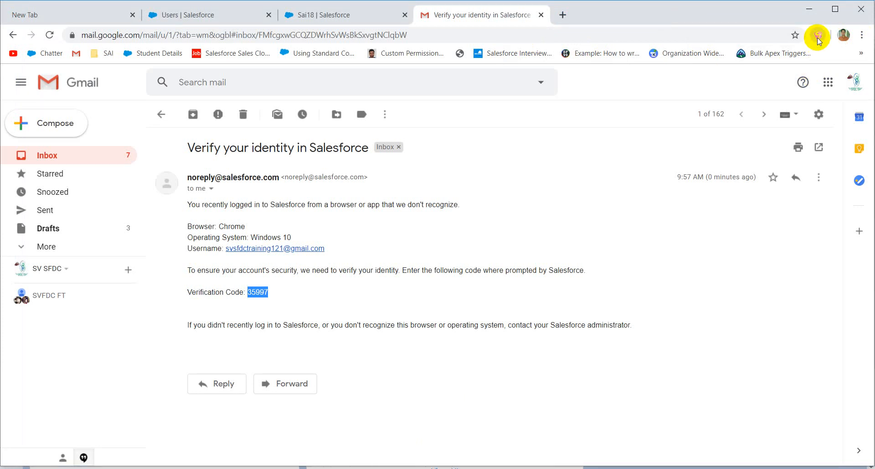
left_click(818, 38)
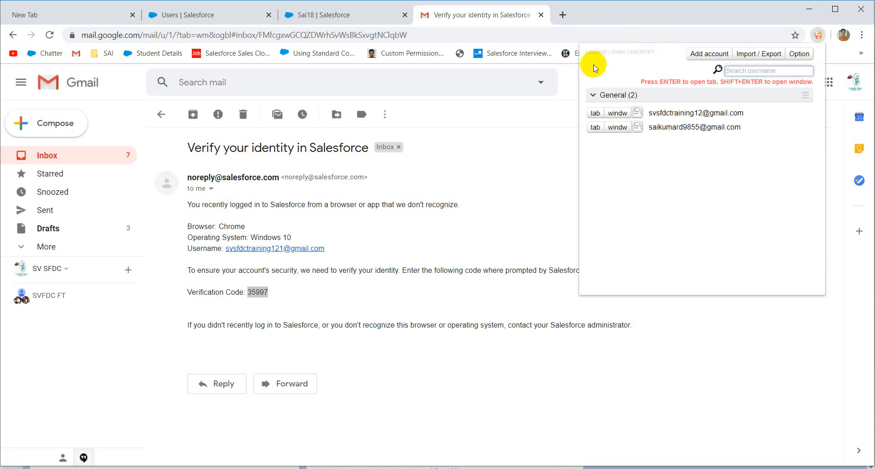
left_click(596, 114)
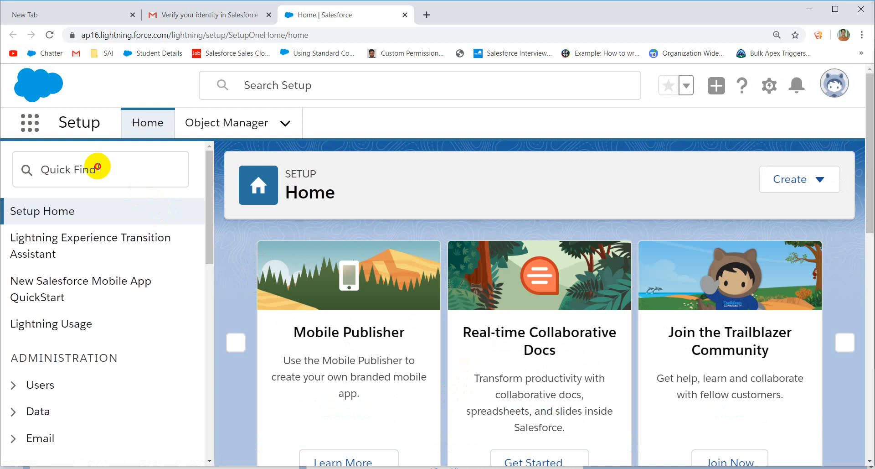
Step: Search Quick Find for 'user', then switch the interface to Salesforce Classic
left_click(79, 169)
type("us")
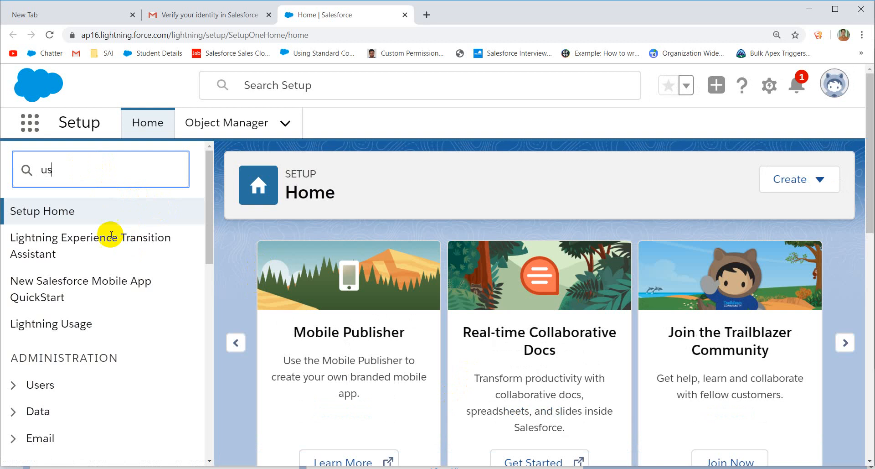
left_click(77, 169)
type("s")
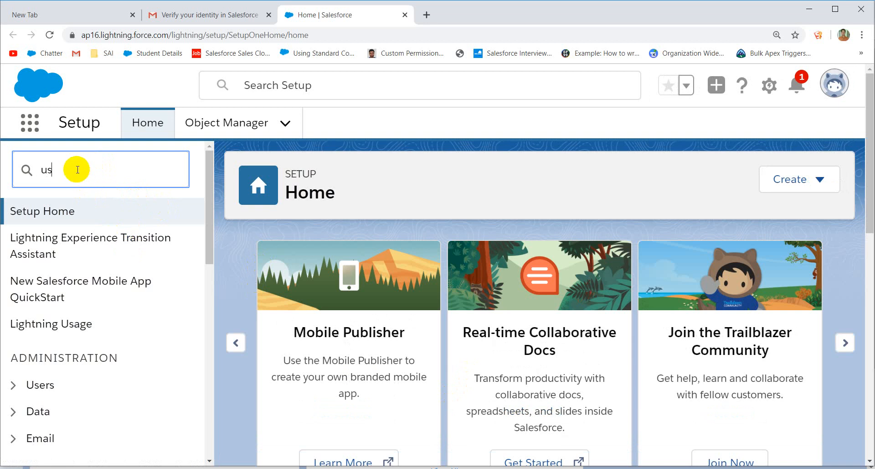
type("er")
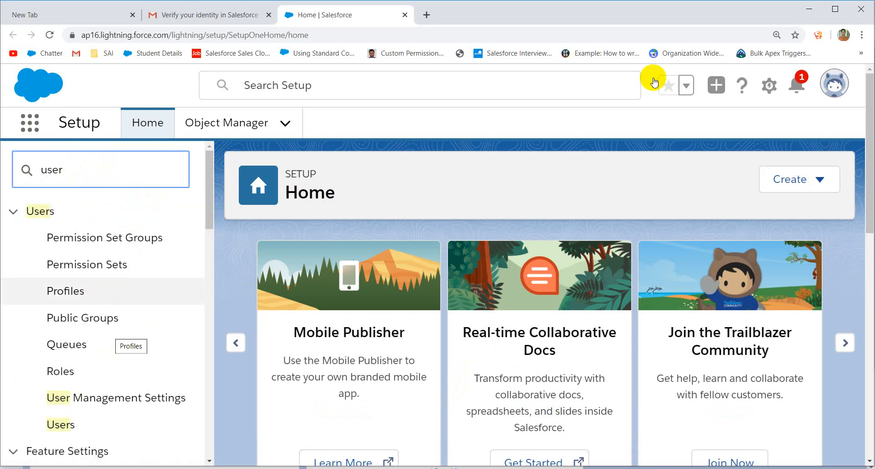
left_click(841, 97)
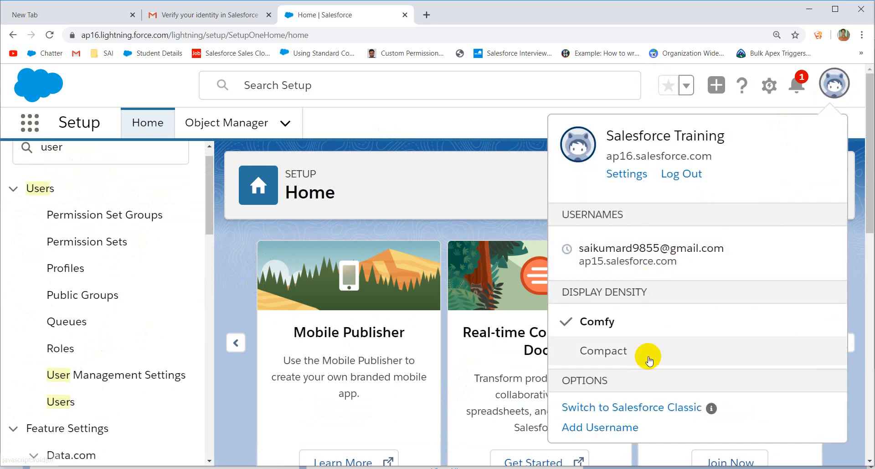
left_click(617, 413)
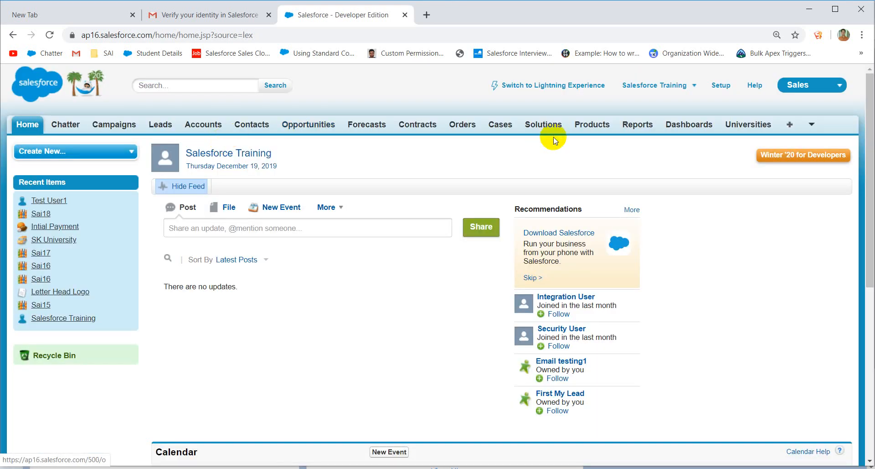
Step: Open the 'User1, Test' detail page from Setup's Users list and enlarge it for review
left_click(725, 88)
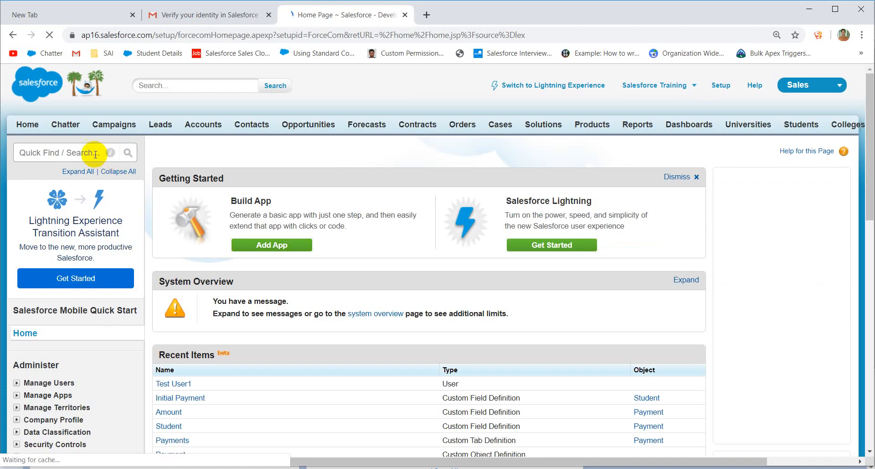
left_click(95, 154)
type("user")
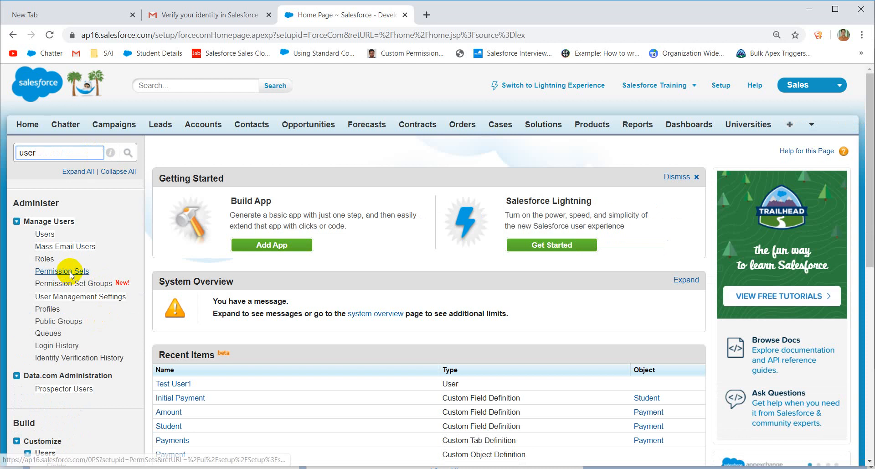
left_click(50, 235)
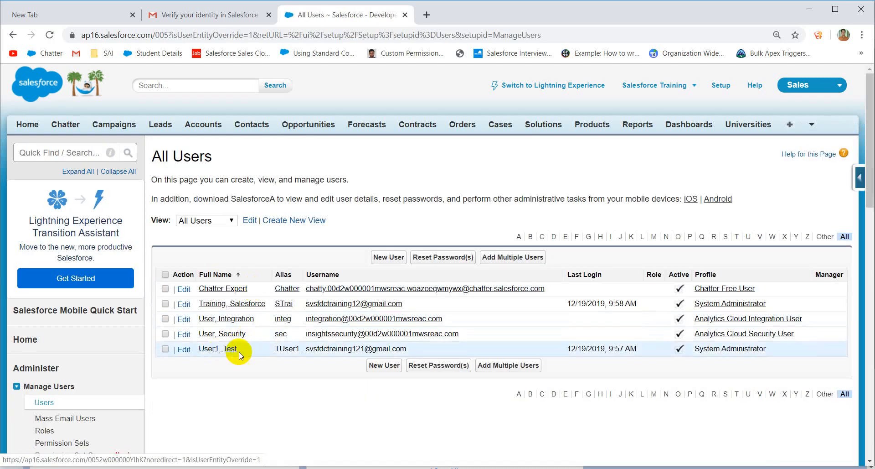
left_click(223, 350)
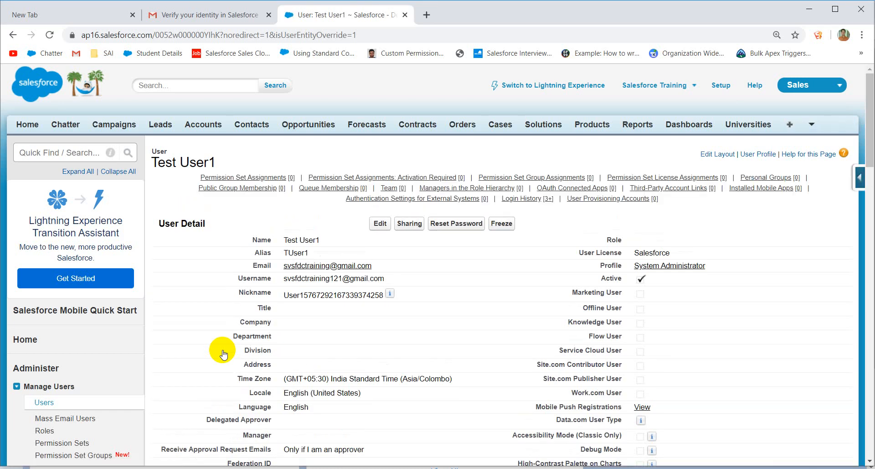
key("ctrl+plus")
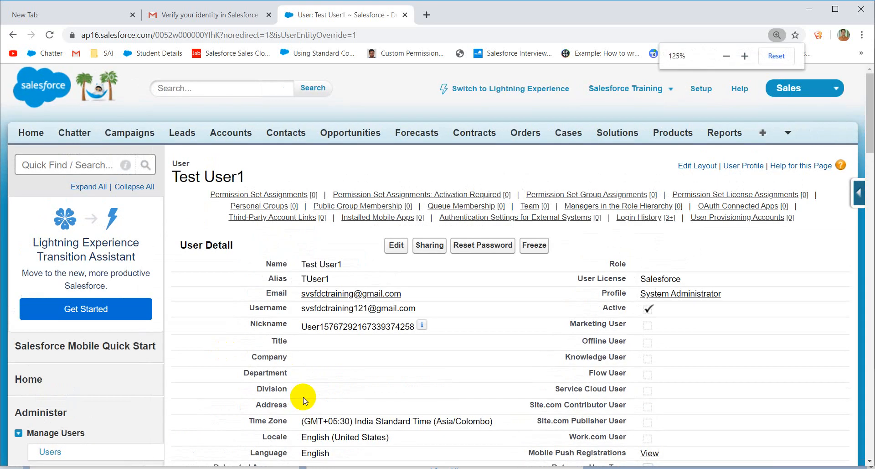
scroll(405, 419, "down", 5)
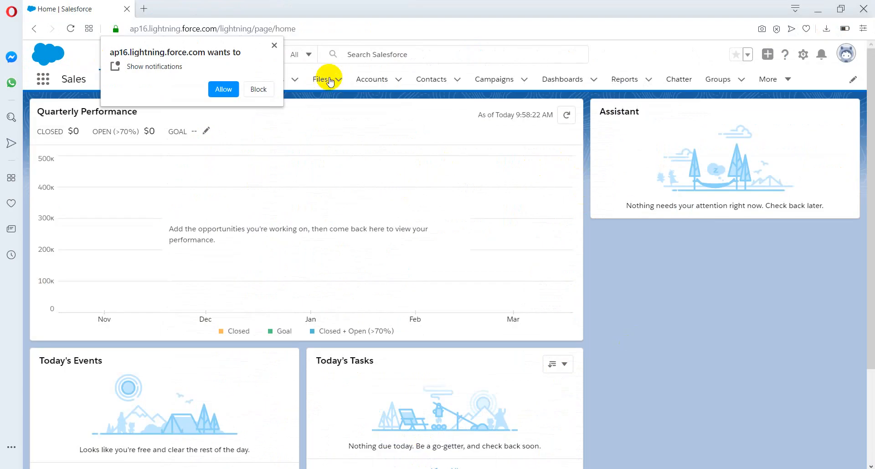
Step: Dismiss the notification request and confirm Test User1 is the logged-in user
left_click(275, 45)
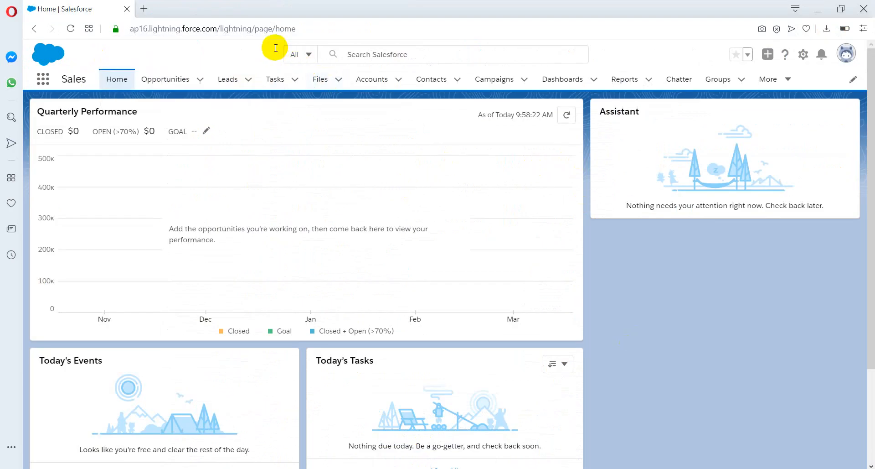
left_click(848, 55)
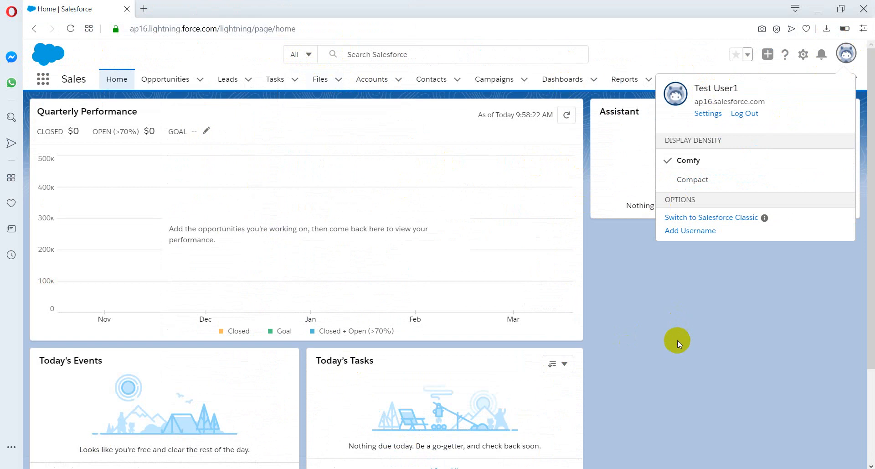
left_click(677, 340)
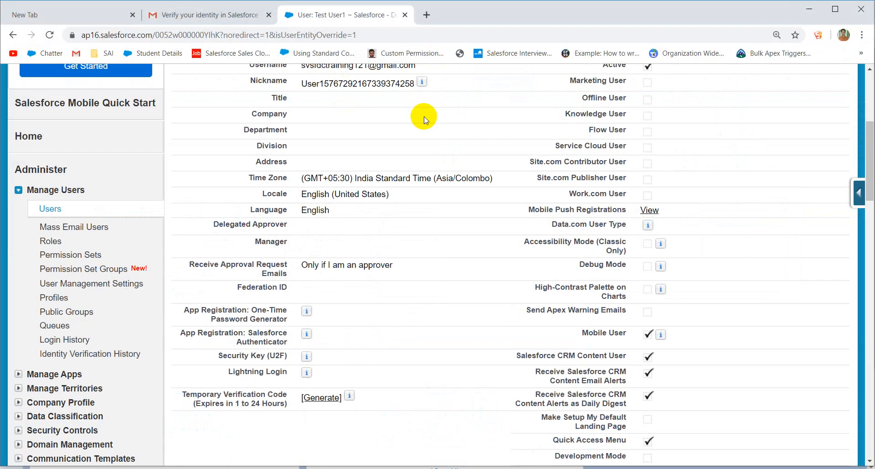
scroll(447, 175, "up", 3)
scroll(494, 187, "up", 2)
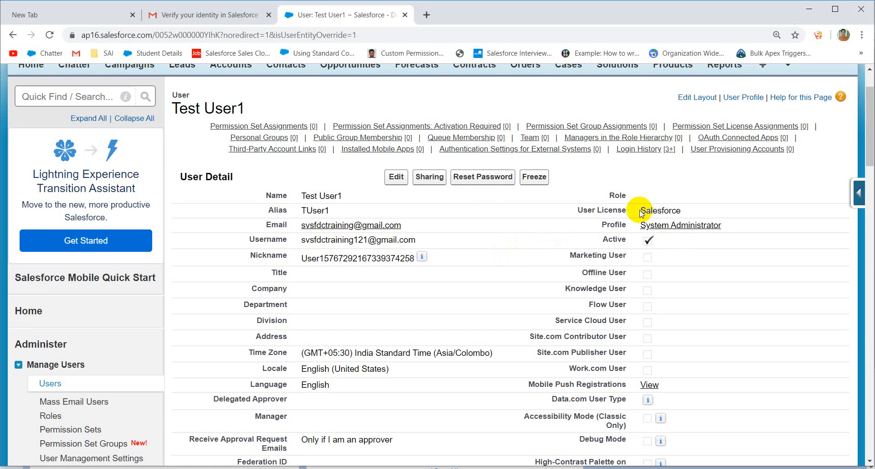
left_click_drag(640, 212, 679, 207)
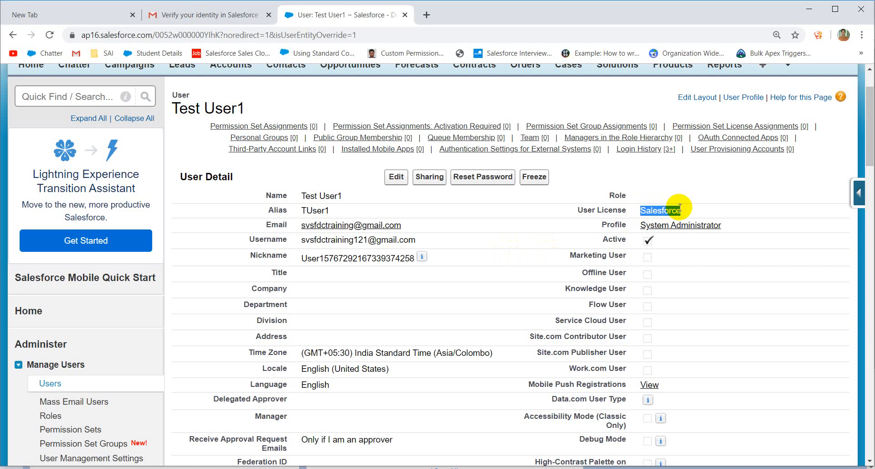
left_click(368, 187)
left_click_drag(301, 196, 355, 197)
left_click(501, 226)
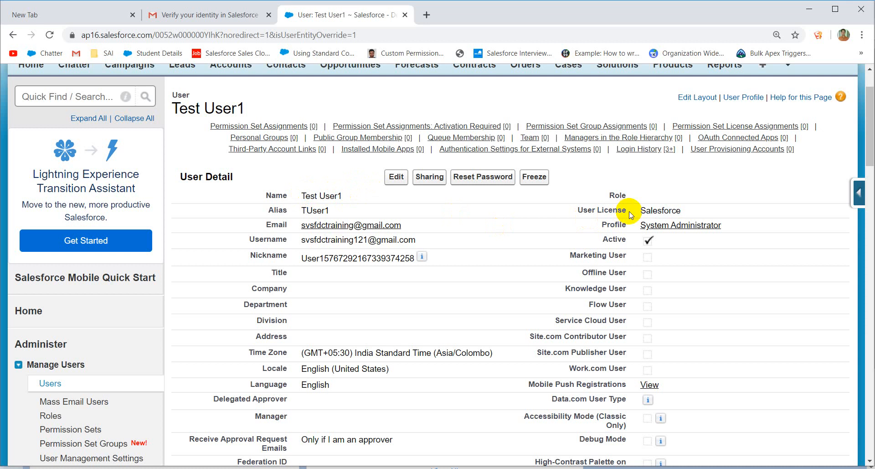
left_click_drag(639, 211, 683, 212)
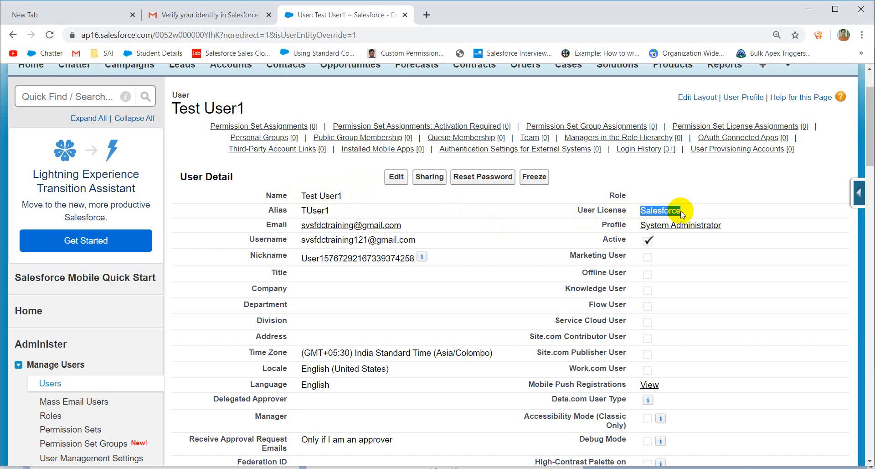
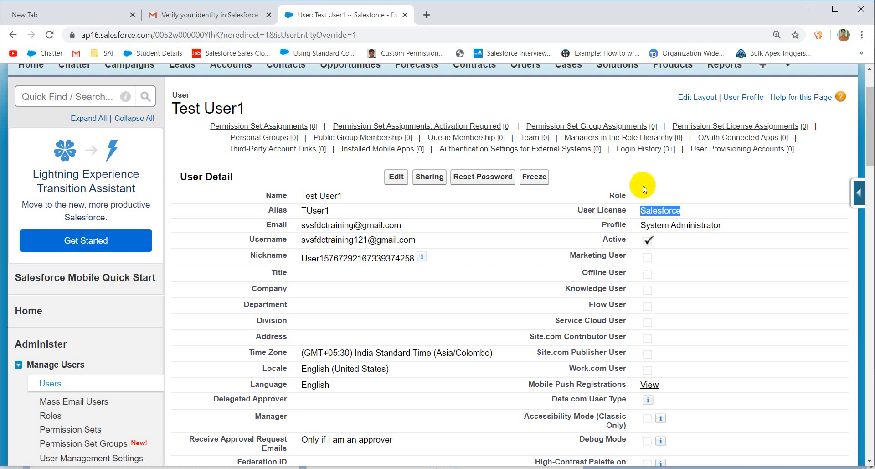
Step: Search Quick Find for 'company' and open the Company Information page
left_click(684, 215)
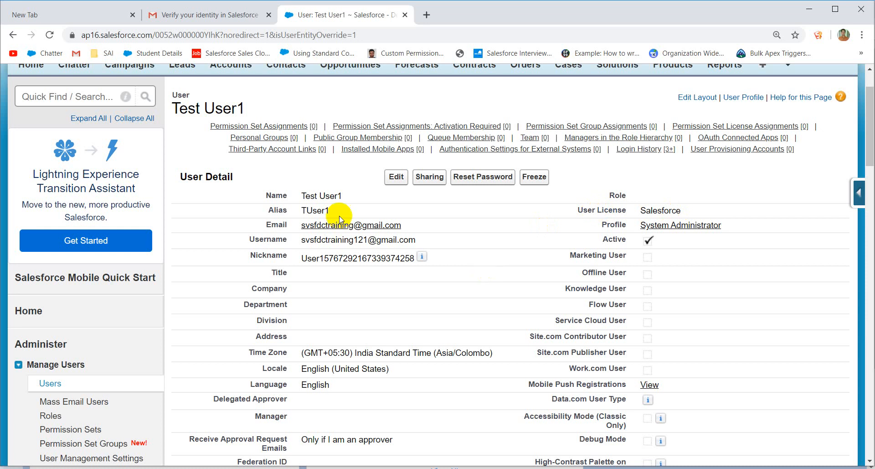
scroll(340, 219, "up", 2)
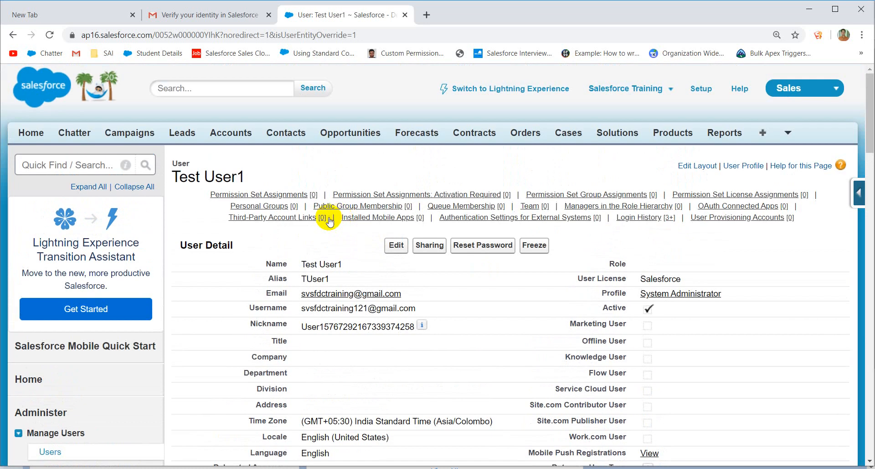
left_click(39, 167)
type("c")
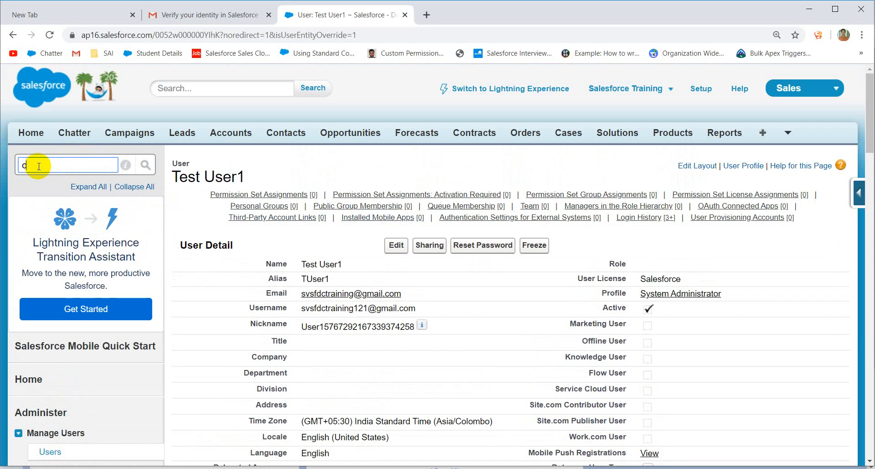
type("ompany")
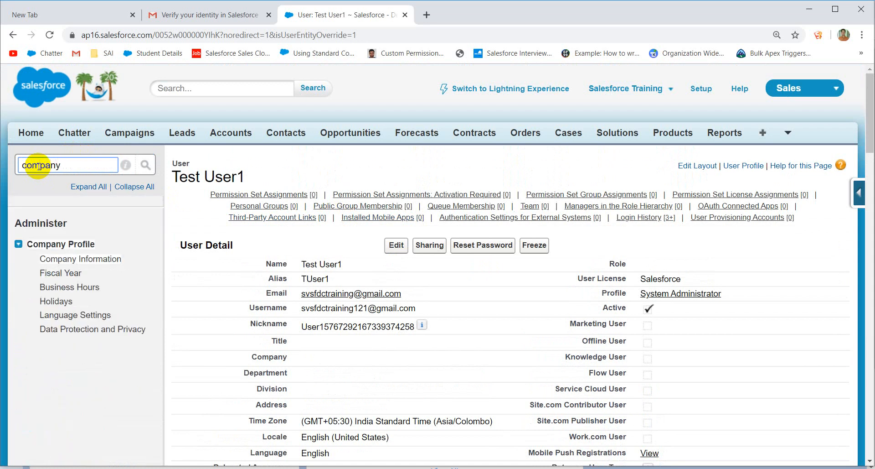
left_click(72, 258)
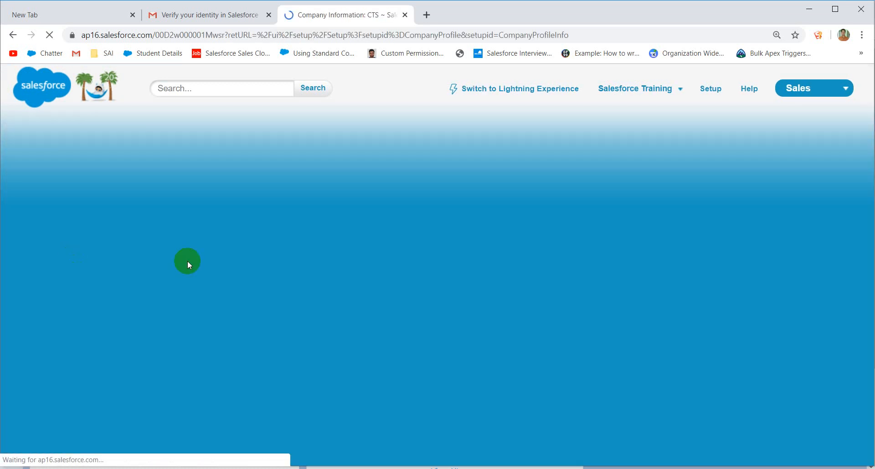
scroll(436, 329, "down", 5)
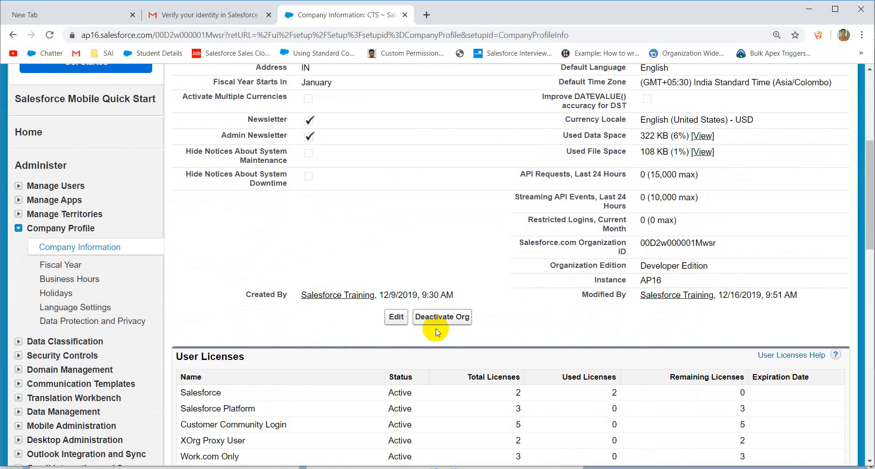
scroll(436, 328, "down", 2)
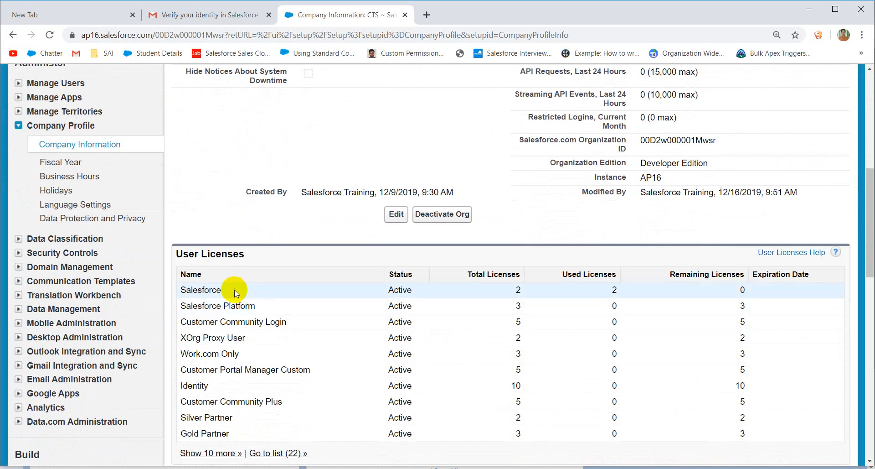
Step: Review the User Licenses table: the Salesforce license has 2 total, both used
left_click_drag(224, 290, 181, 292)
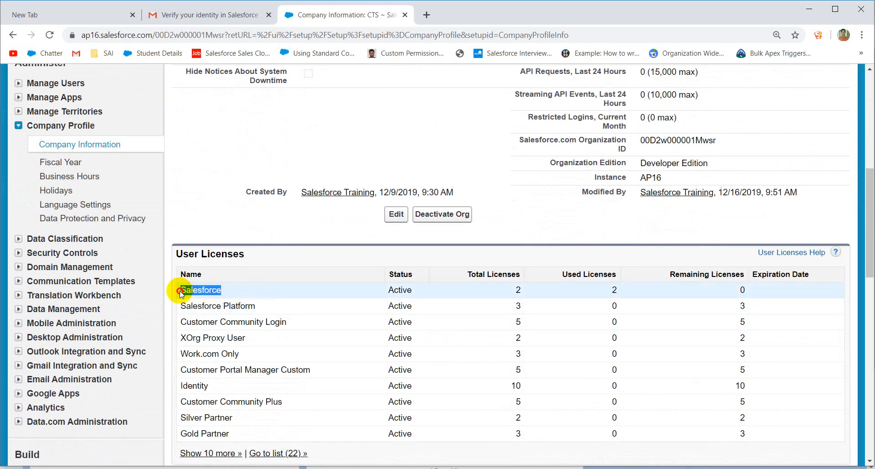
left_click(416, 289)
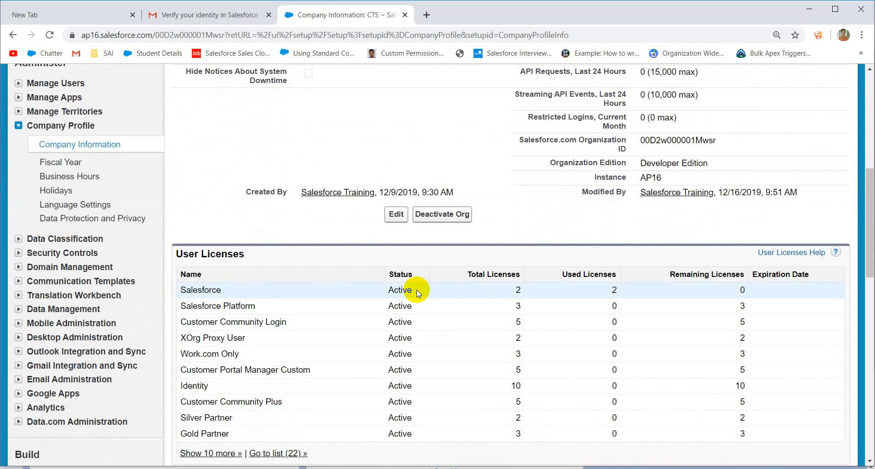
left_click_drag(520, 289, 510, 289)
left_click_drag(609, 289, 619, 289)
left_click(701, 278)
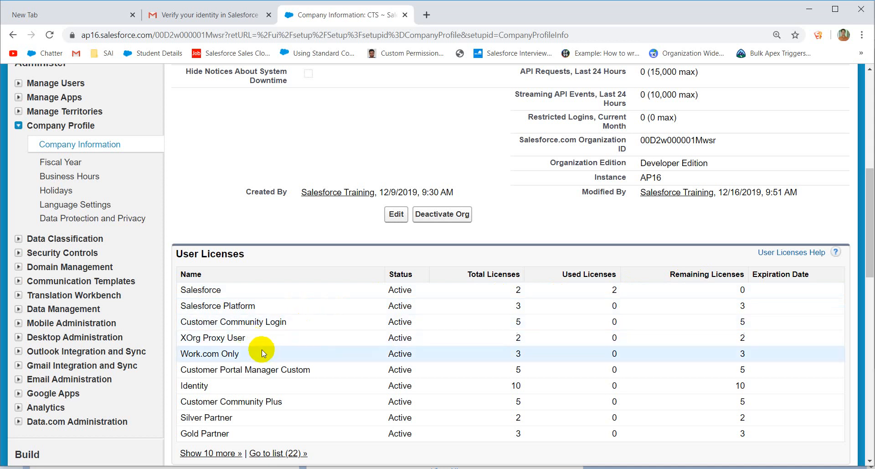
scroll(262, 350, "down", 6)
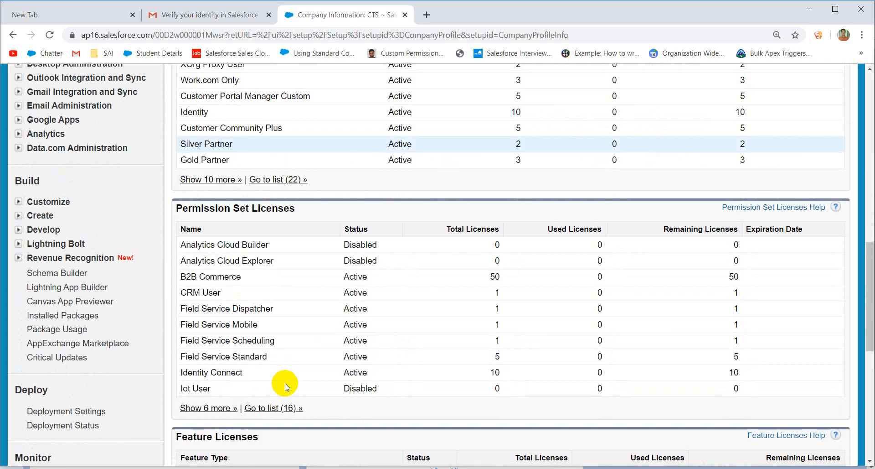
scroll(415, 365, "down", 4)
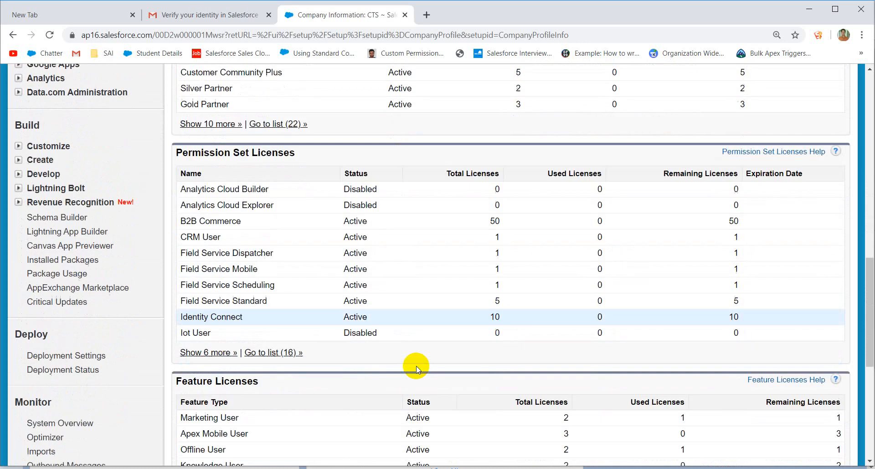
scroll(365, 316, "down", 5)
scroll(365, 316, "up", 14)
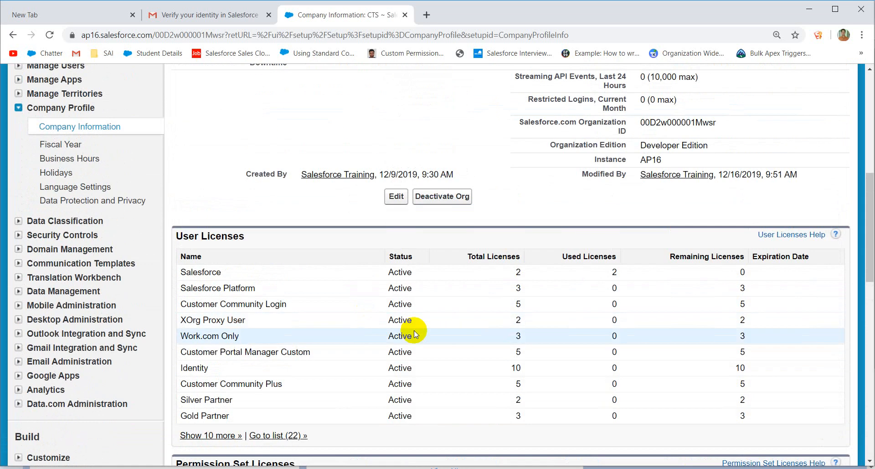
scroll(414, 332, "up", 8)
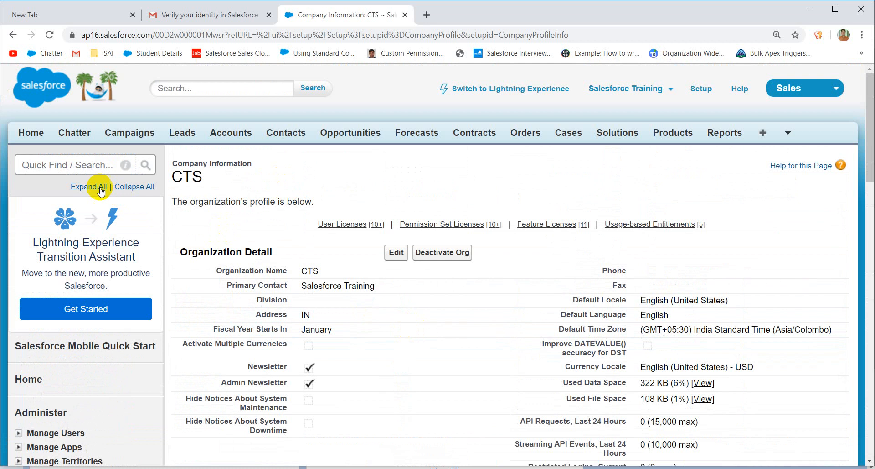
left_click(77, 169)
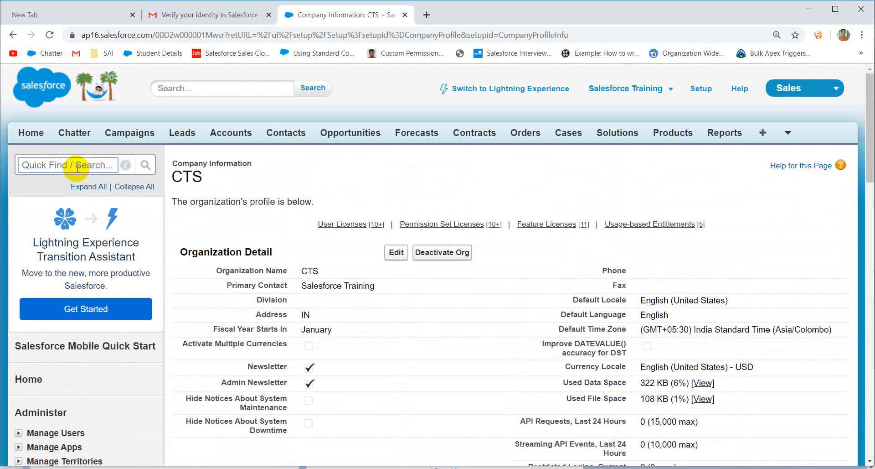
Step: Back on Test User1, uncheck Active, accept the deactivation warning, and save
left_click(13, 35)
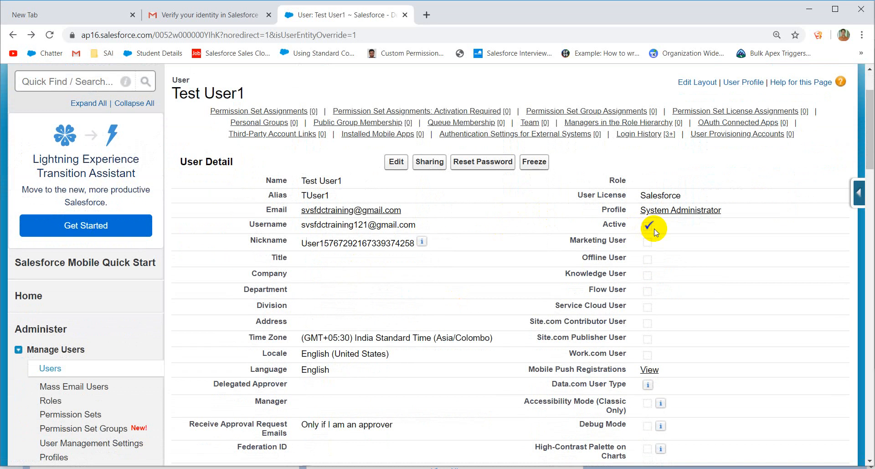
left_click(396, 168)
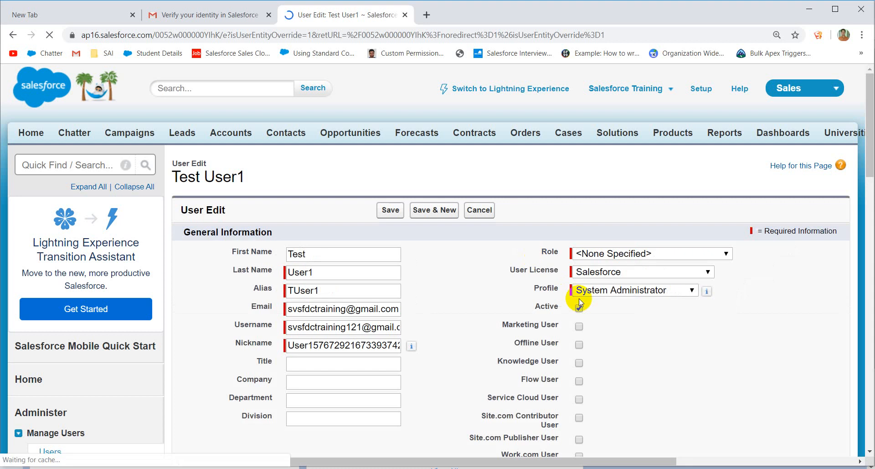
left_click(579, 308)
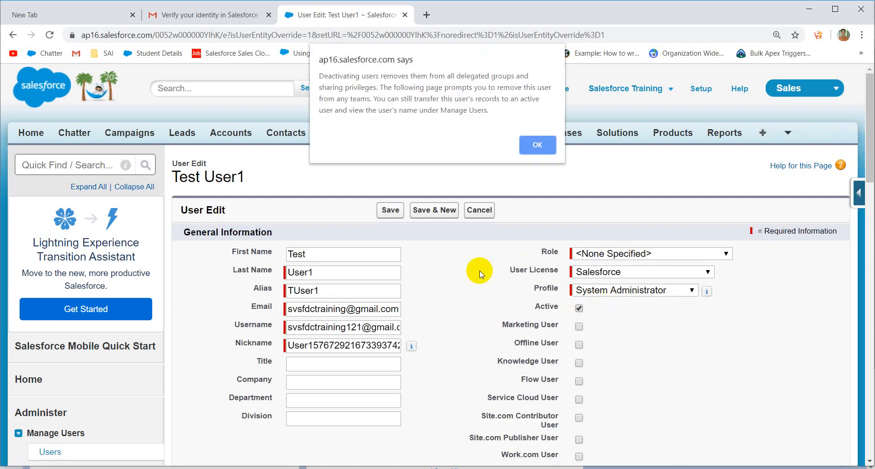
left_click(538, 144)
left_click(390, 218)
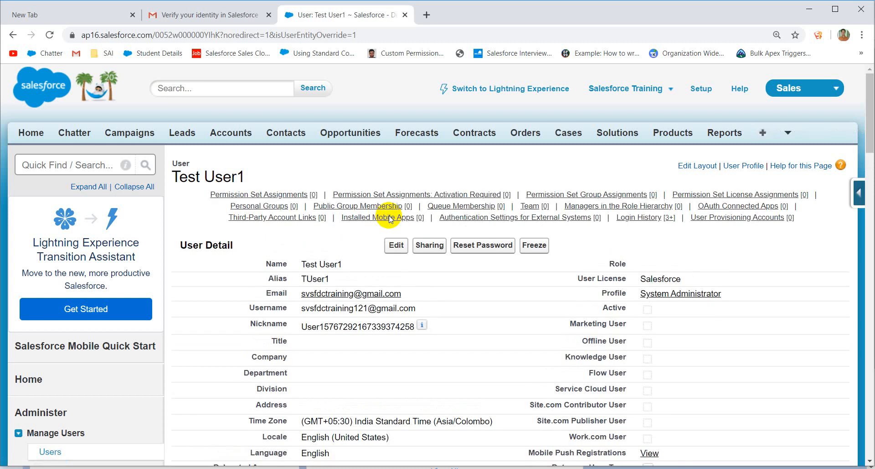
Step: Reopen Company Information and confirm the Salesforce license now shows 1 used
left_click(77, 164)
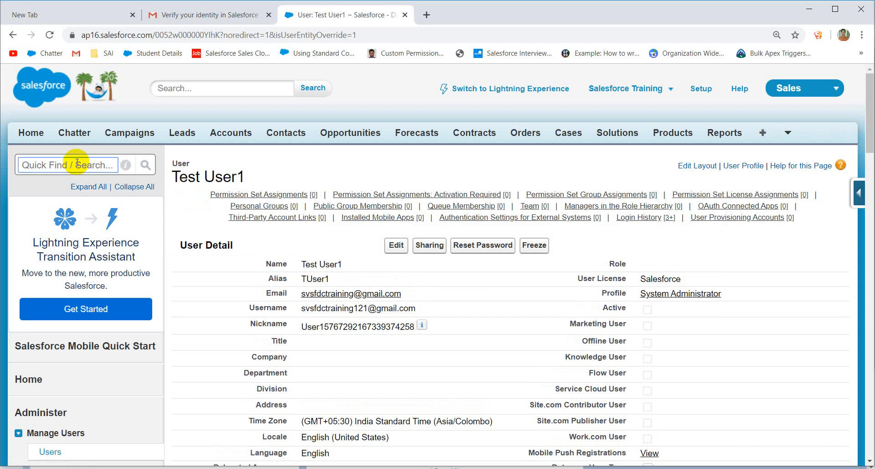
type("company")
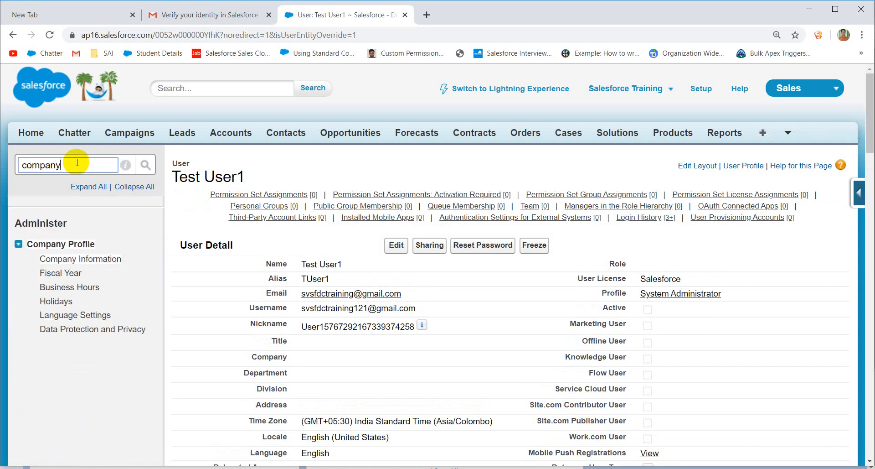
left_click(98, 259)
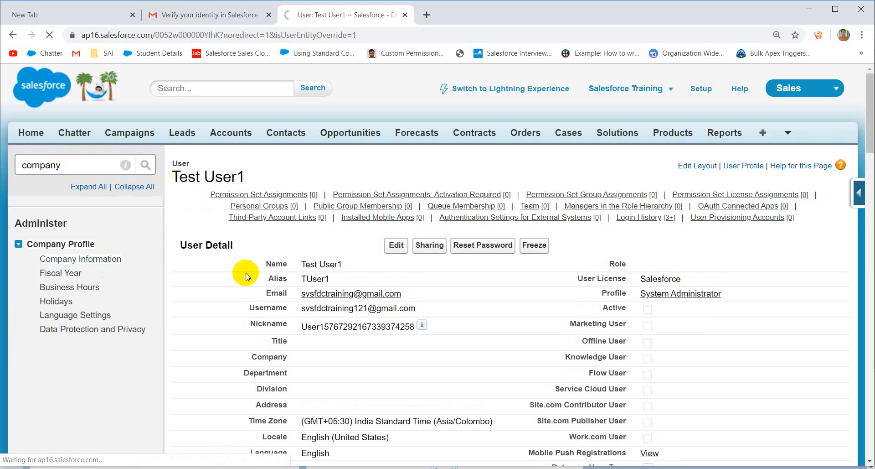
scroll(455, 326, "down", 7)
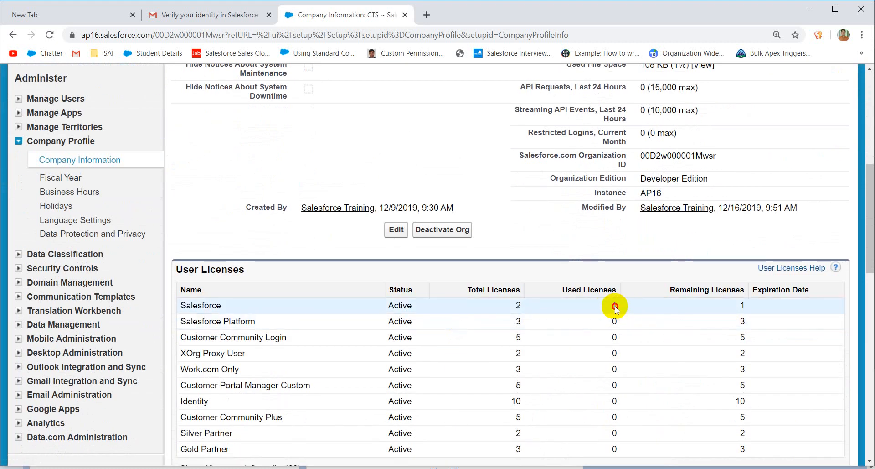
double_click(609, 306)
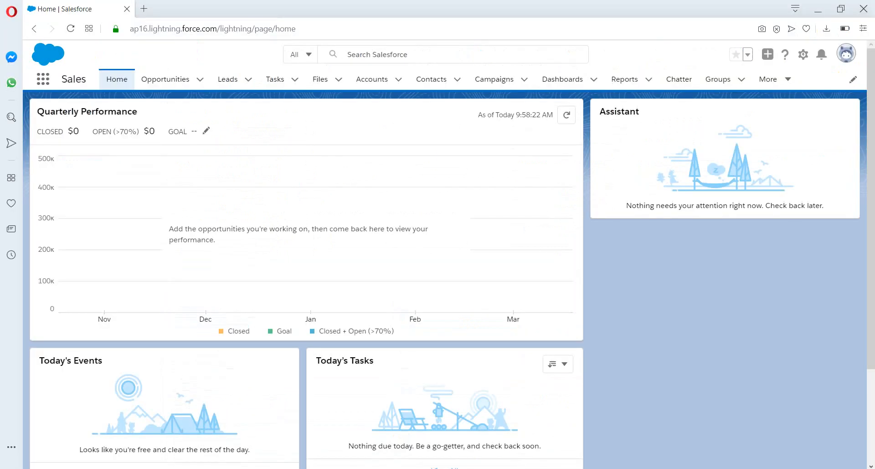
left_click(276, 81)
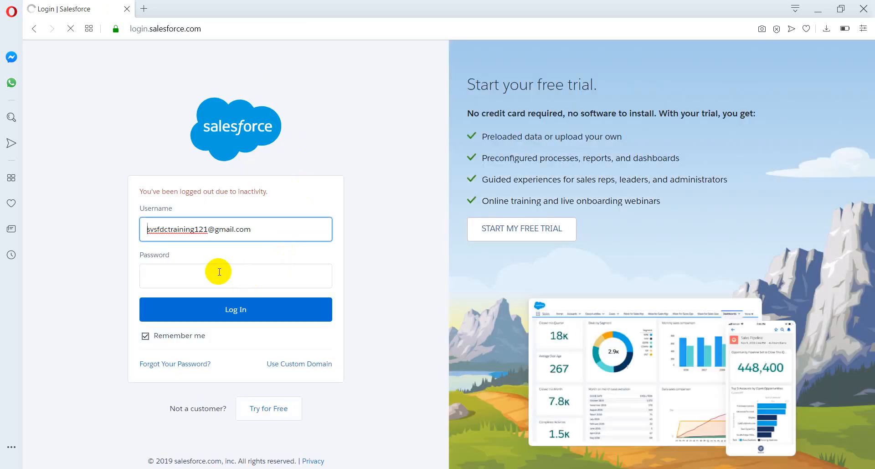
left_click(218, 270)
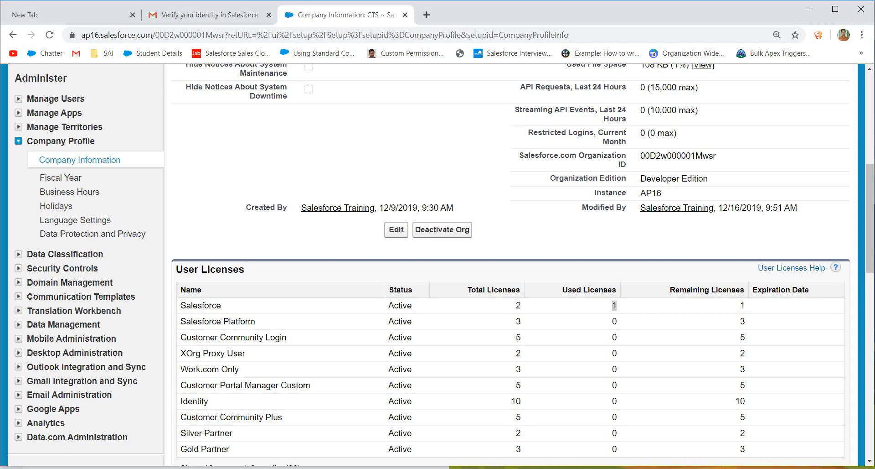
Step: Return to Test User1's record, tick Active again, and save it
scroll(413, 219, "up", 8)
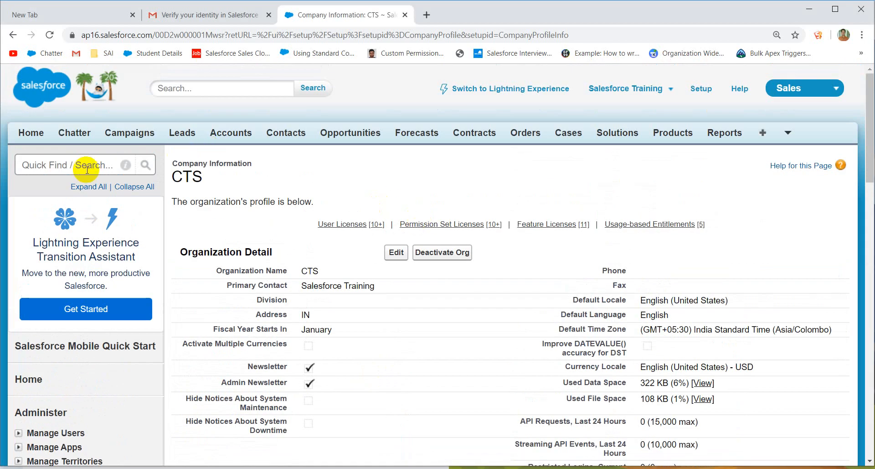
left_click(17, 35)
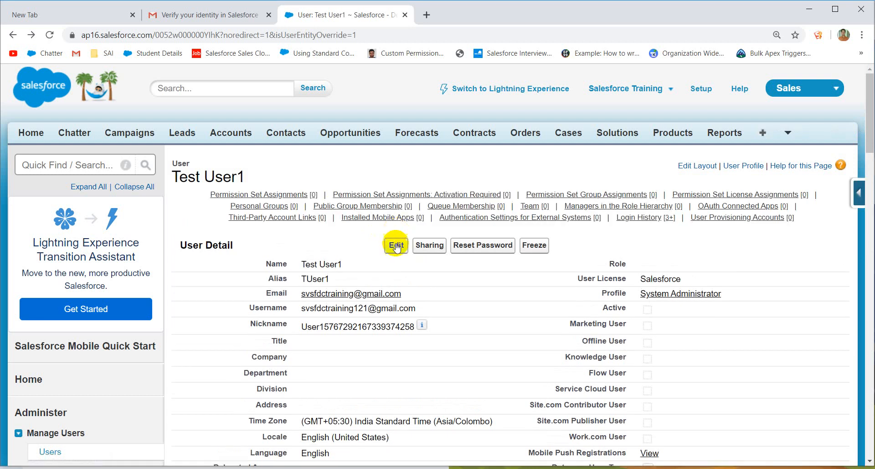
left_click(396, 246)
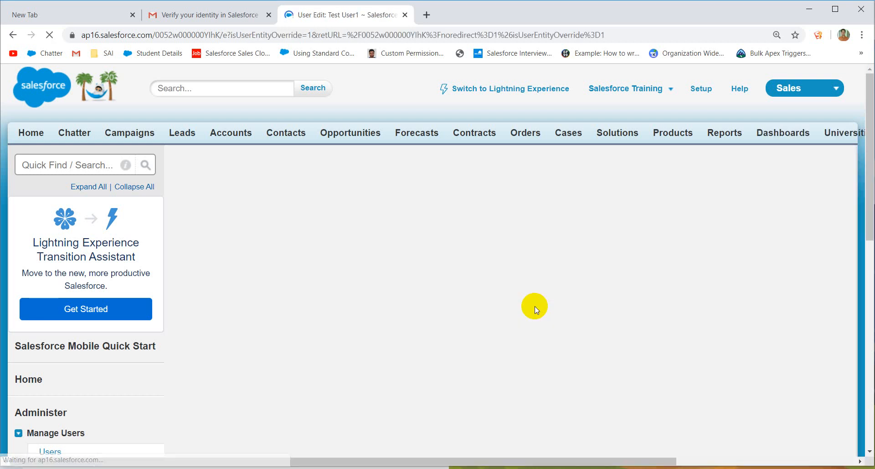
scroll(535, 306, "down", 1)
left_click(581, 289)
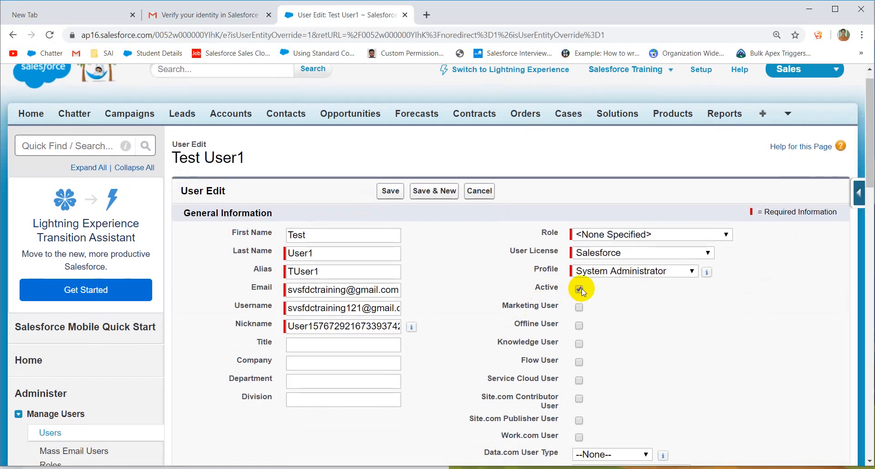
left_click(391, 192)
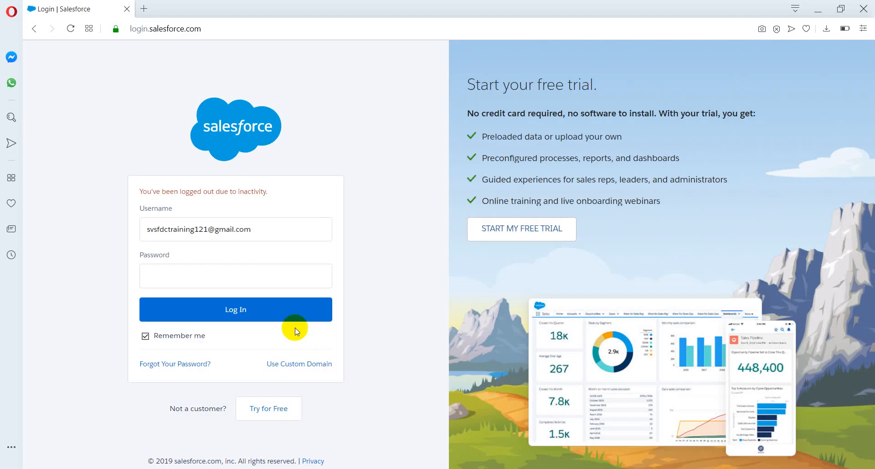
Step: Log back in with the administrator password and skip mobile phone registration
left_click(238, 282)
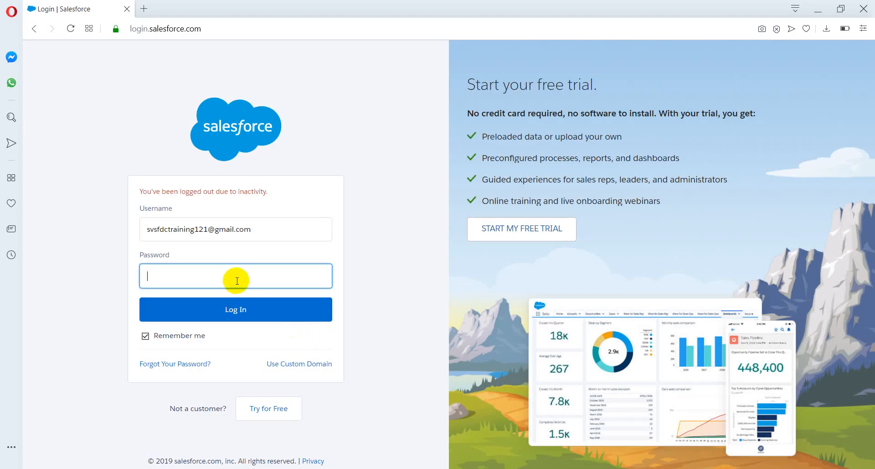
type("•••••••••")
key("Return")
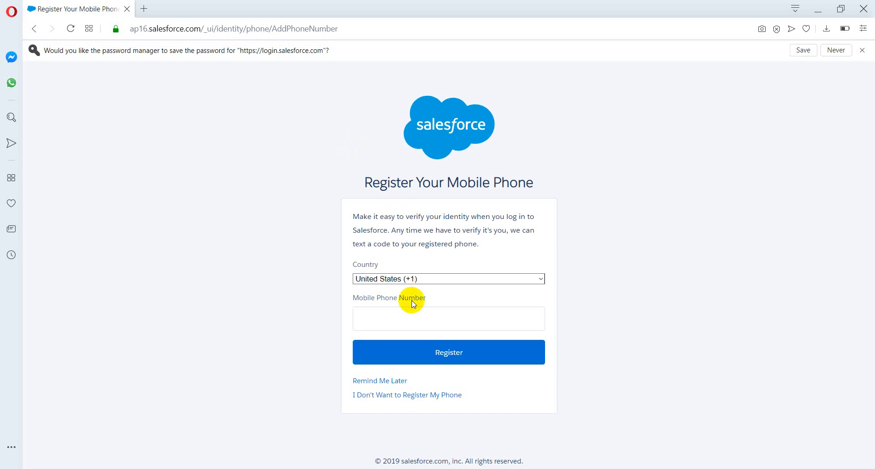
left_click(408, 395)
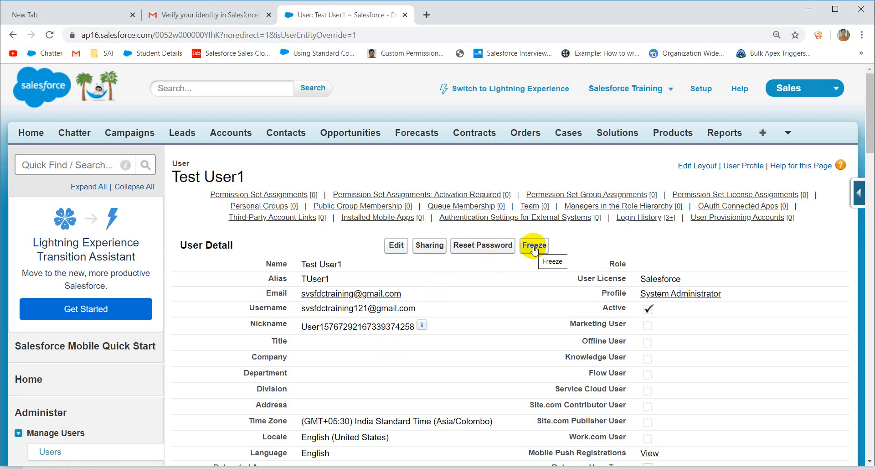
Step: Freeze Test User1's account, dismiss the session notice and tips popup, then reload
left_click(534, 246)
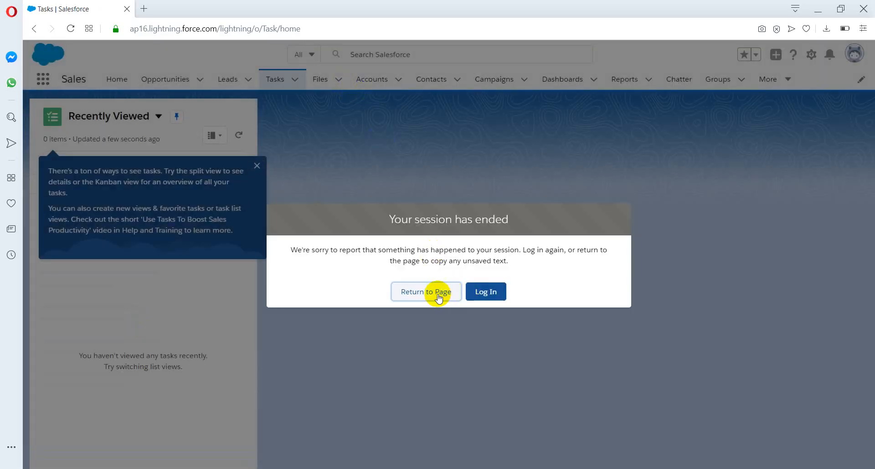
left_click(459, 293)
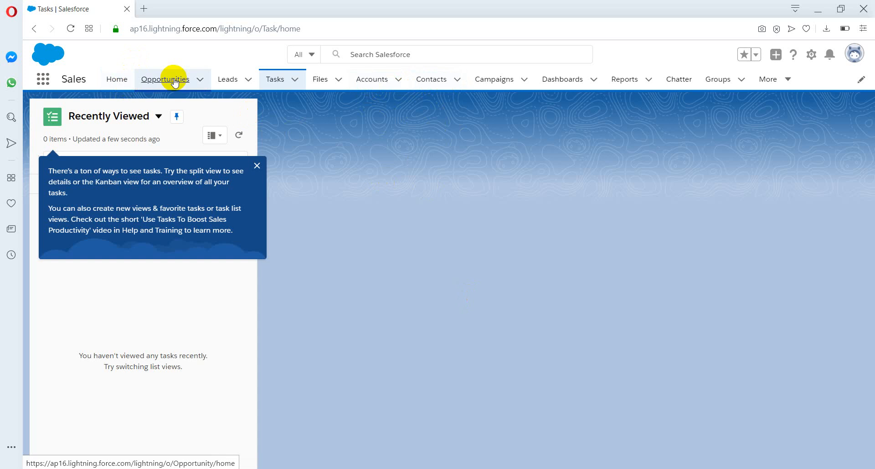
left_click(257, 165)
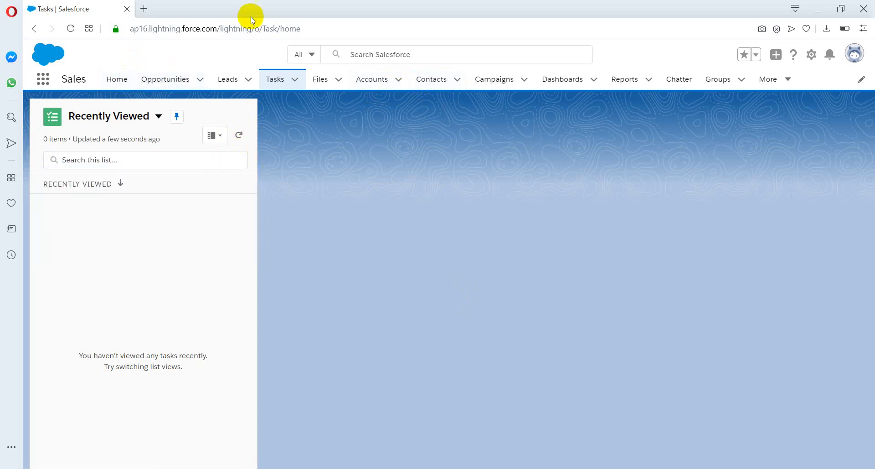
left_click(71, 28)
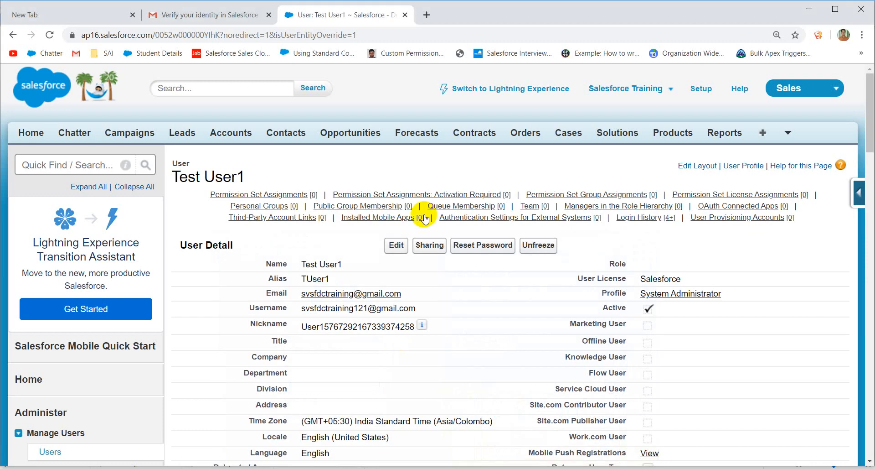
left_click(87, 167)
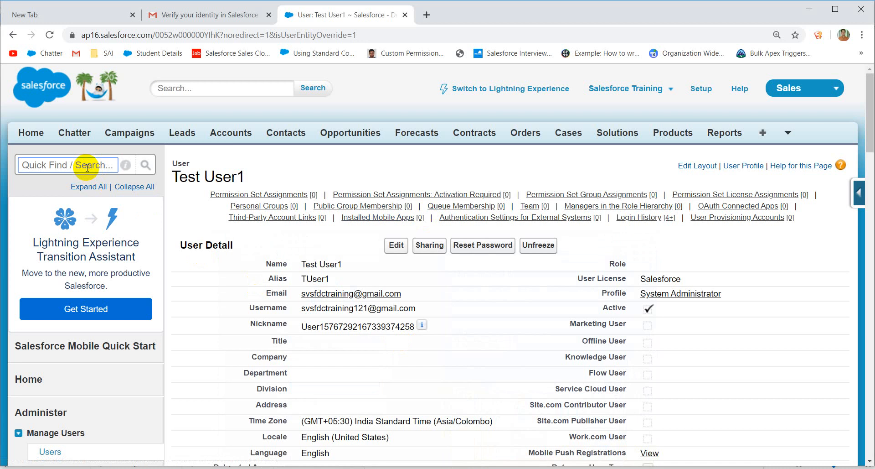
type("company")
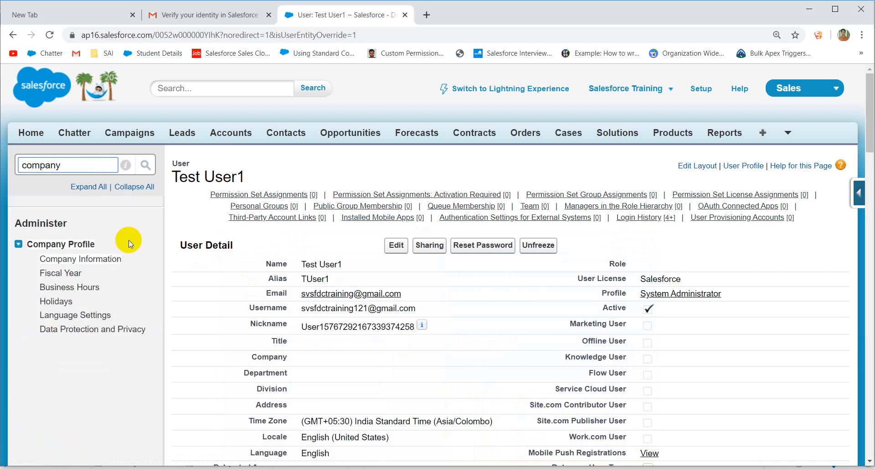
left_click(111, 259)
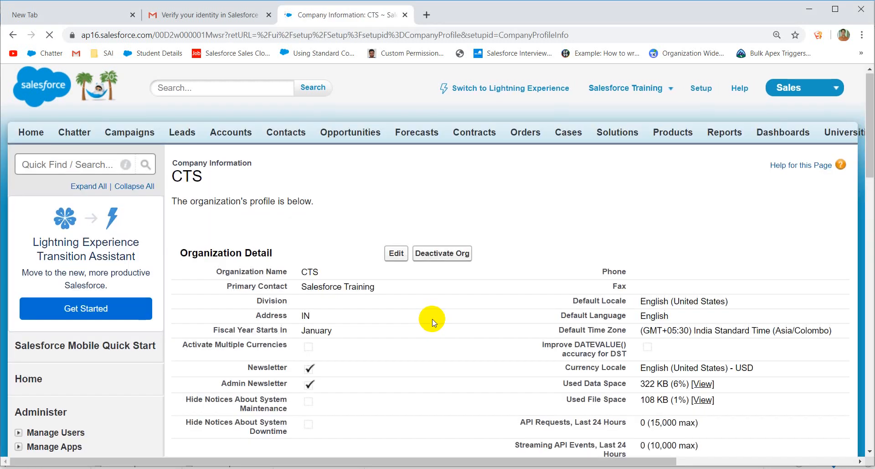
scroll(432, 318, "down", 2)
scroll(531, 289, "down", 1)
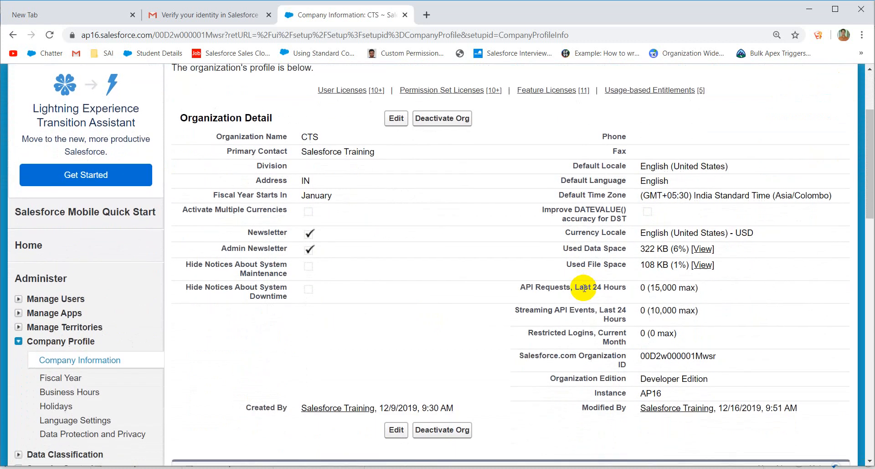
scroll(582, 287, "down", 4)
left_click_drag(617, 315, 600, 321)
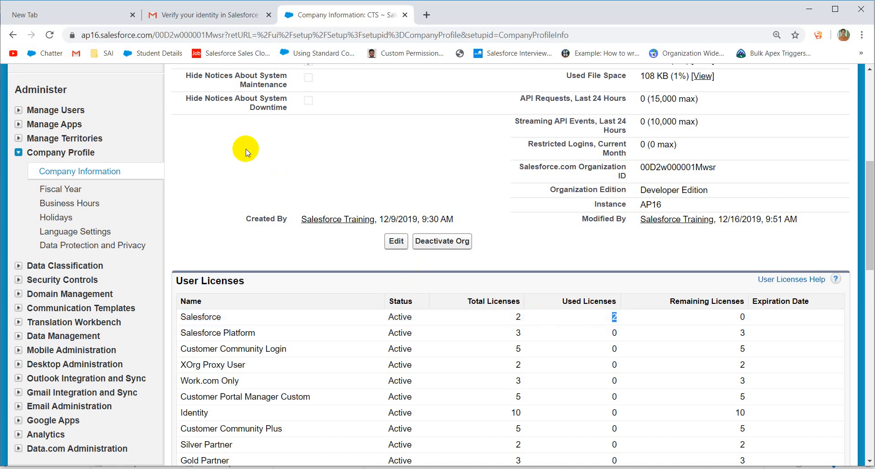
left_click(21, 34)
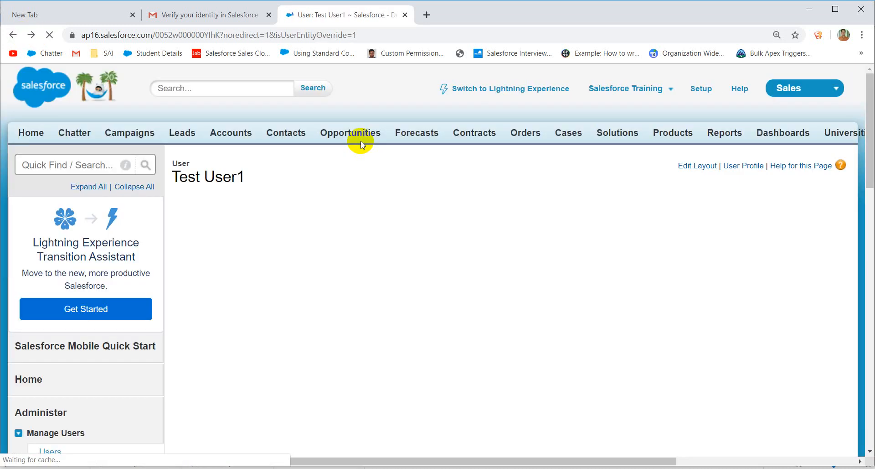
Step: Unfreeze Test User1 and verify the User License field reads Salesforce
left_click(543, 218)
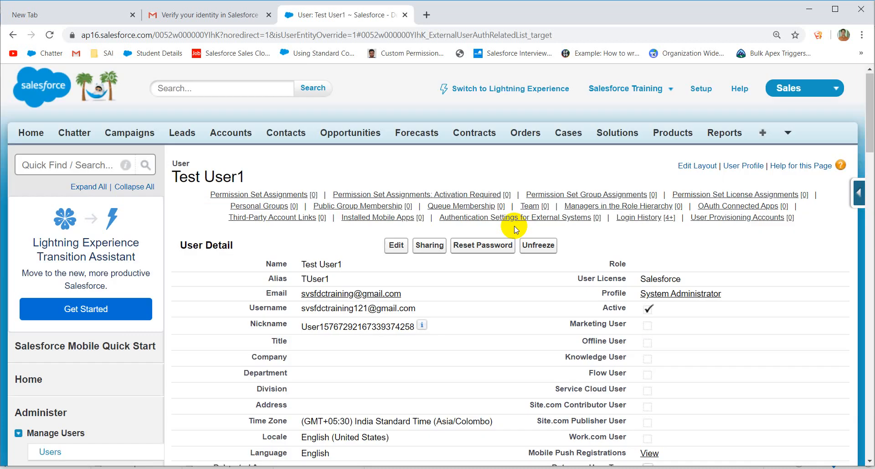
left_click(537, 248)
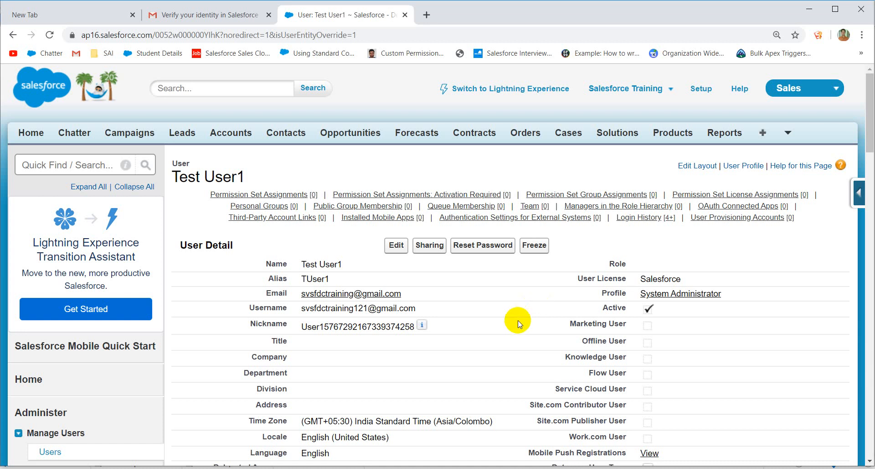
scroll(598, 293, "down", 4)
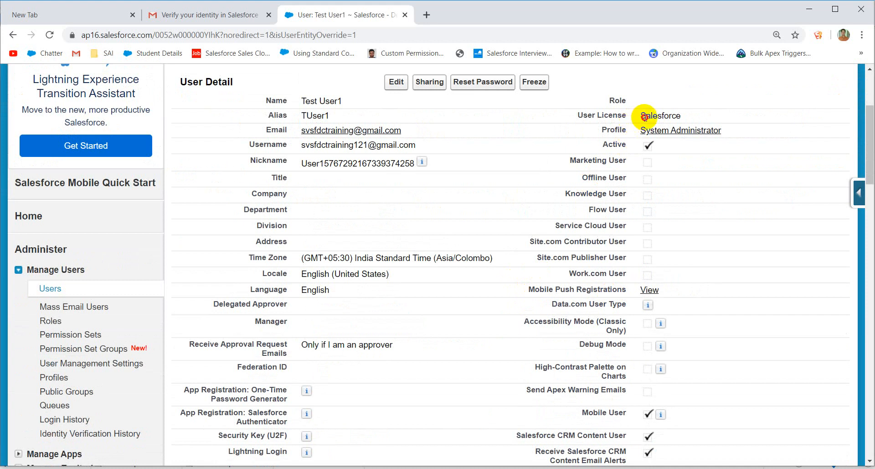
left_click_drag(641, 117, 681, 116)
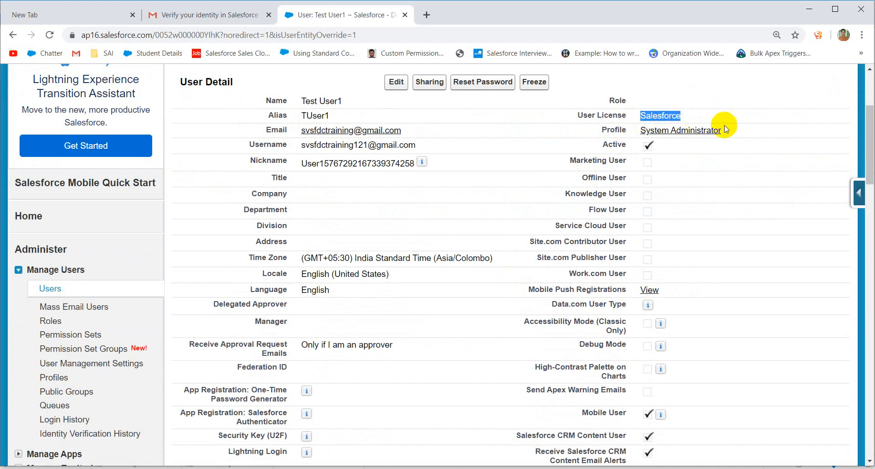
left_click(726, 166)
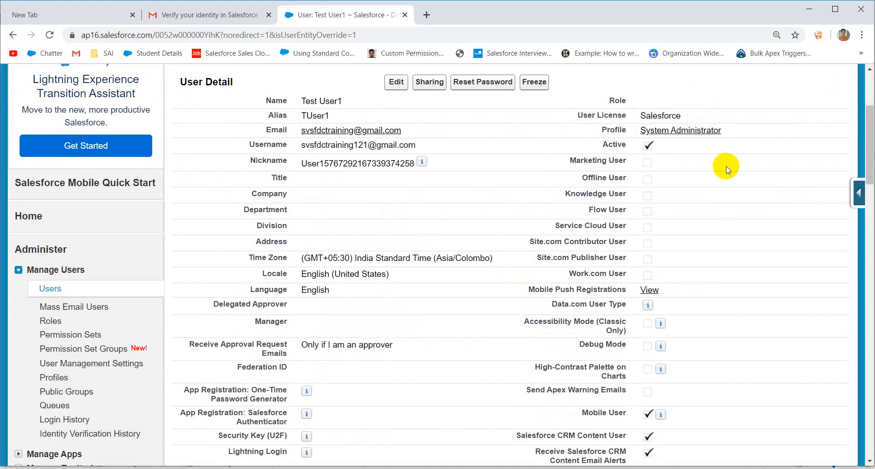
left_click(417, 468)
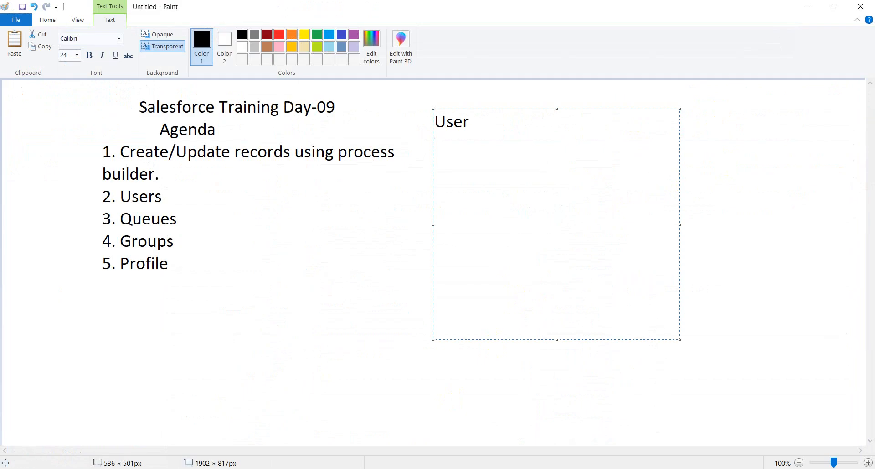
left_click(417, 468)
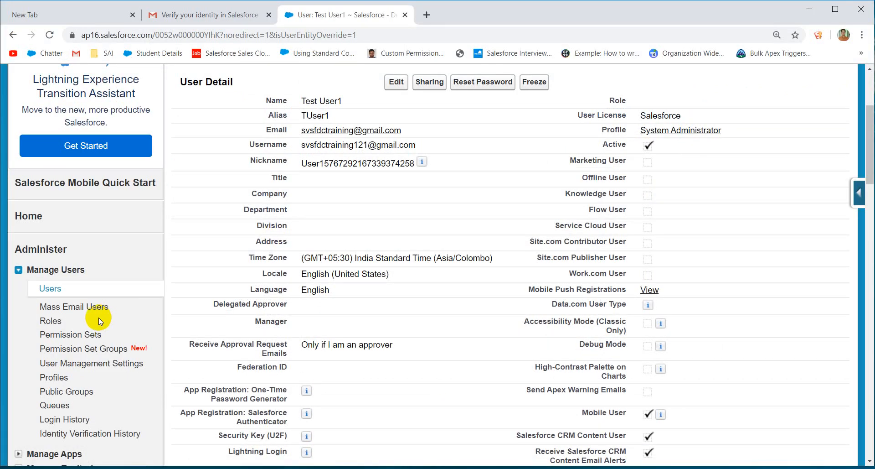
Step: Open Queues under Manage Users and scroll the empty queue list
left_click(56, 407)
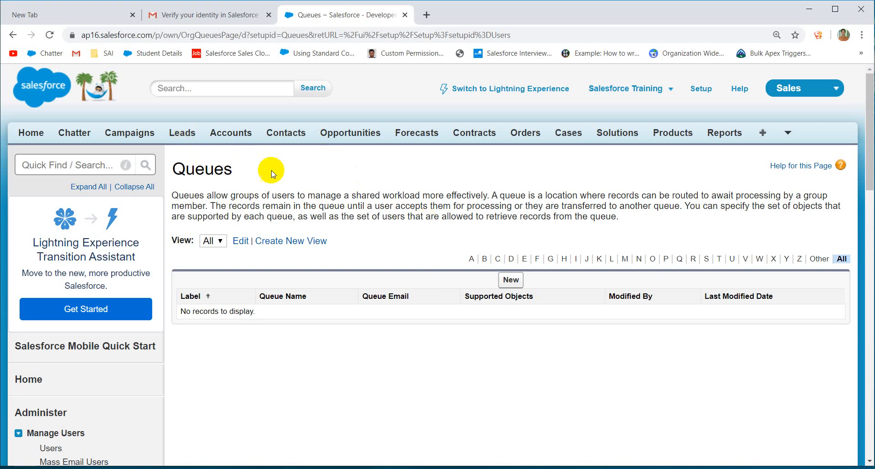
scroll(347, 195, "down", 3)
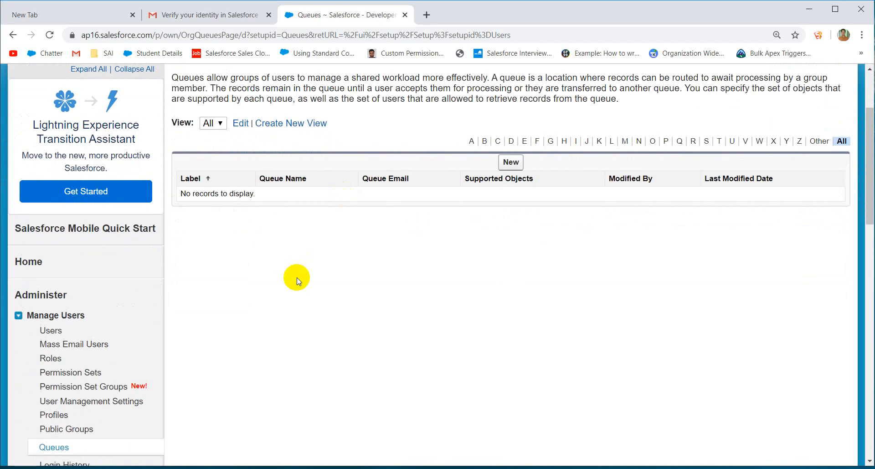
scroll(289, 275, "up", 3)
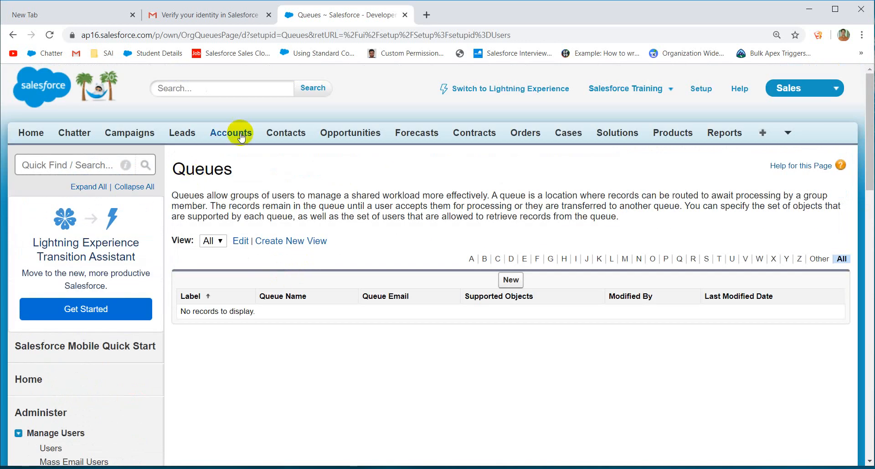
Step: Go to Students, open the Sai18 record, and open its SK University record
left_click(788, 133)
left_click(764, 185)
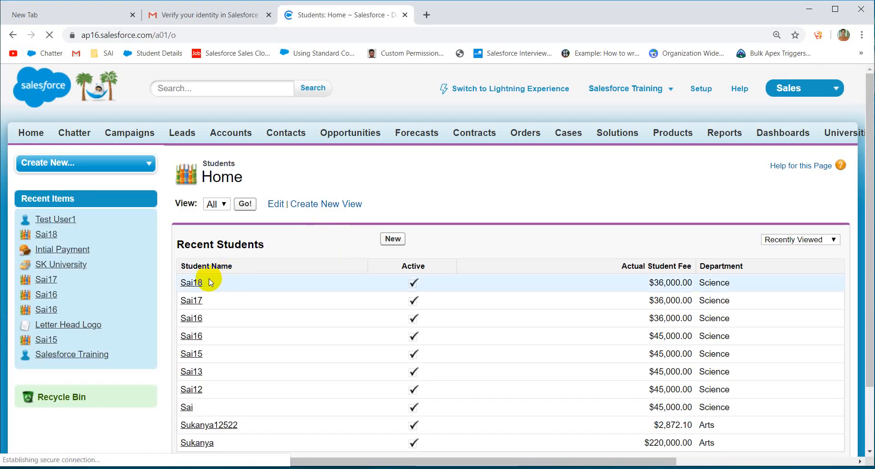
left_click(193, 282)
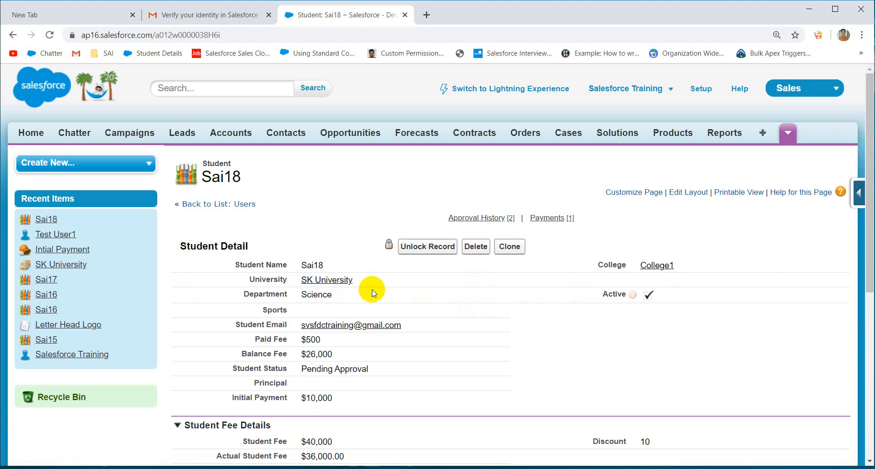
left_click(340, 282)
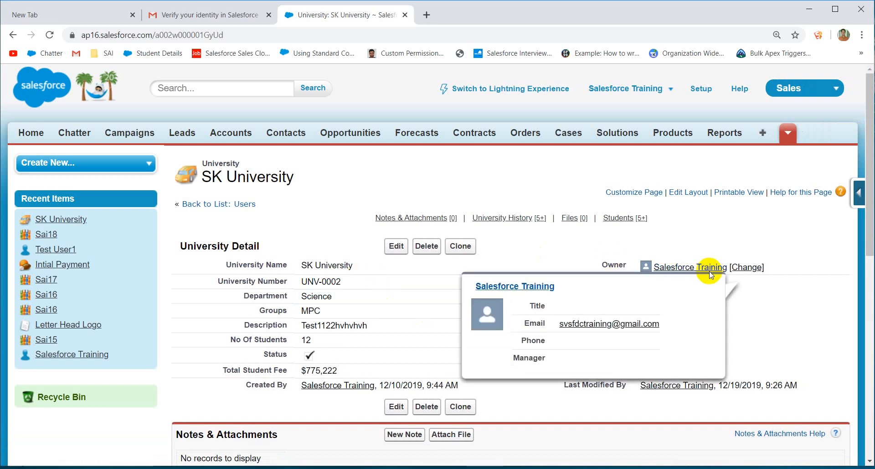
Step: Start changing SK University's owner, close the user lookup, and cancel the transfer
left_click(752, 268)
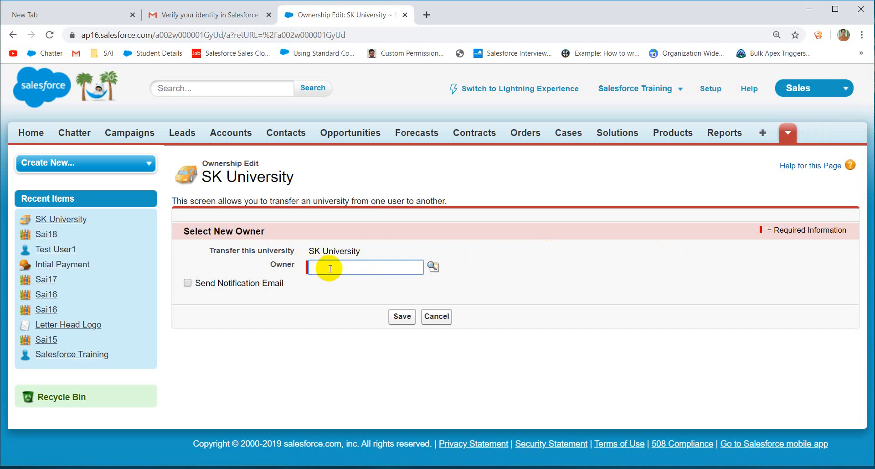
left_click(433, 266)
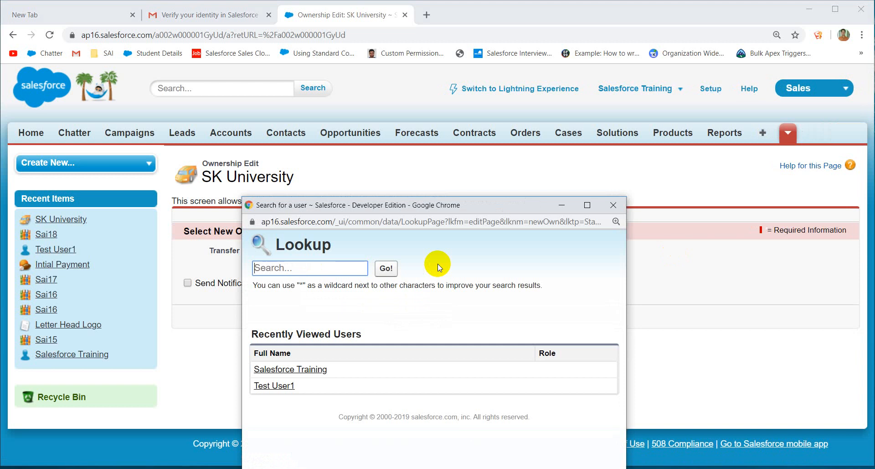
left_click(613, 205)
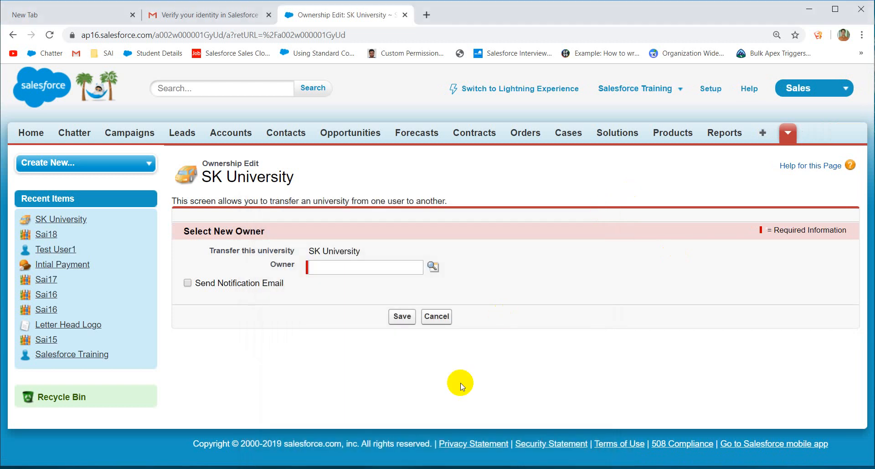
left_click(438, 318)
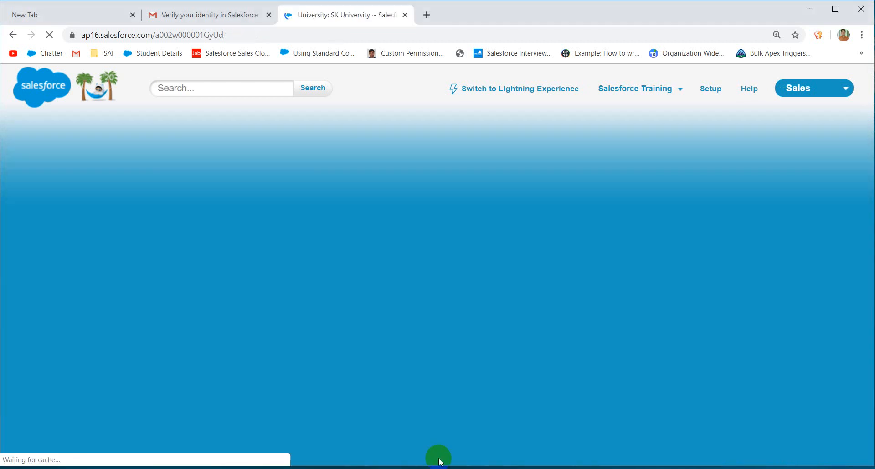